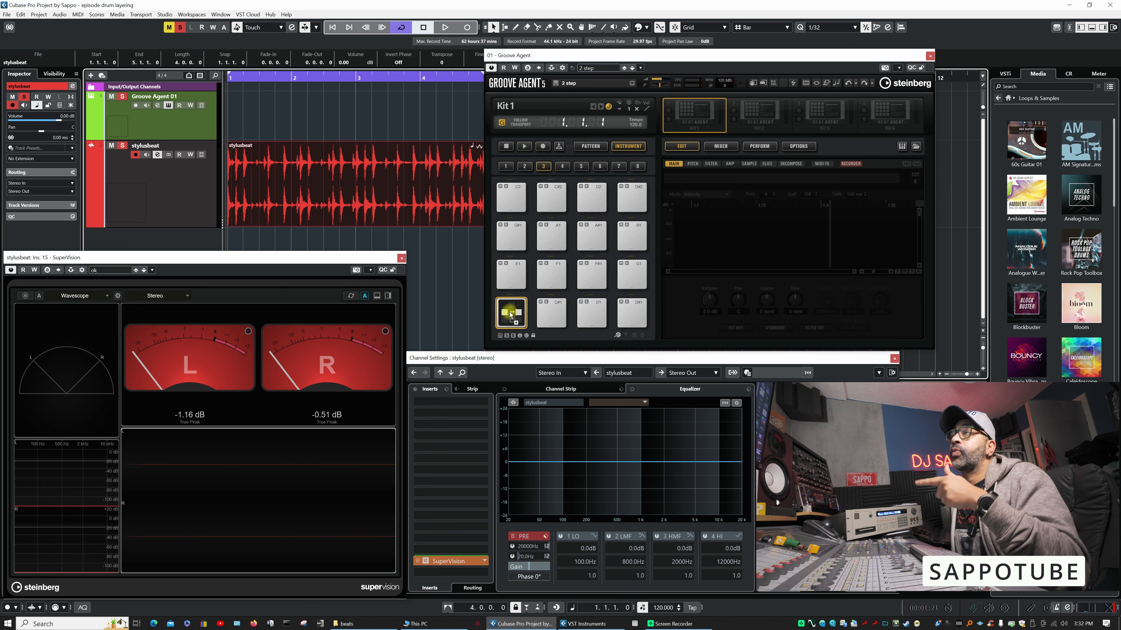
- Load the stylusbeat audio clip onto the C1 pad, then audition it with the whole waveform in view
left_click_drag(511, 316, 516, 326)
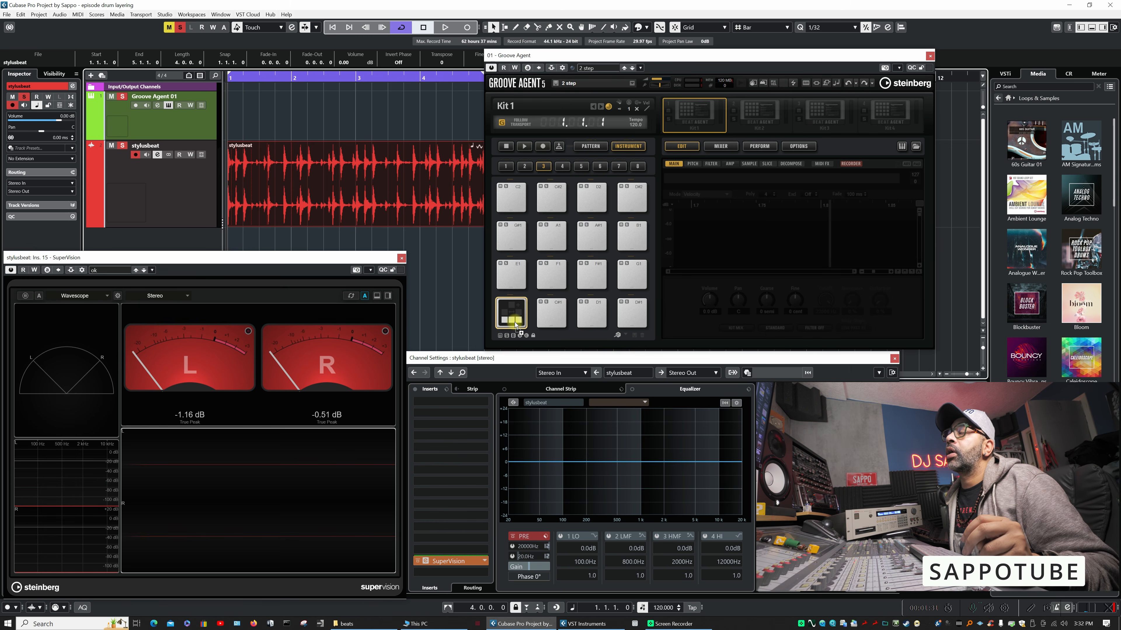
left_click_drag(515, 323, 513, 316)
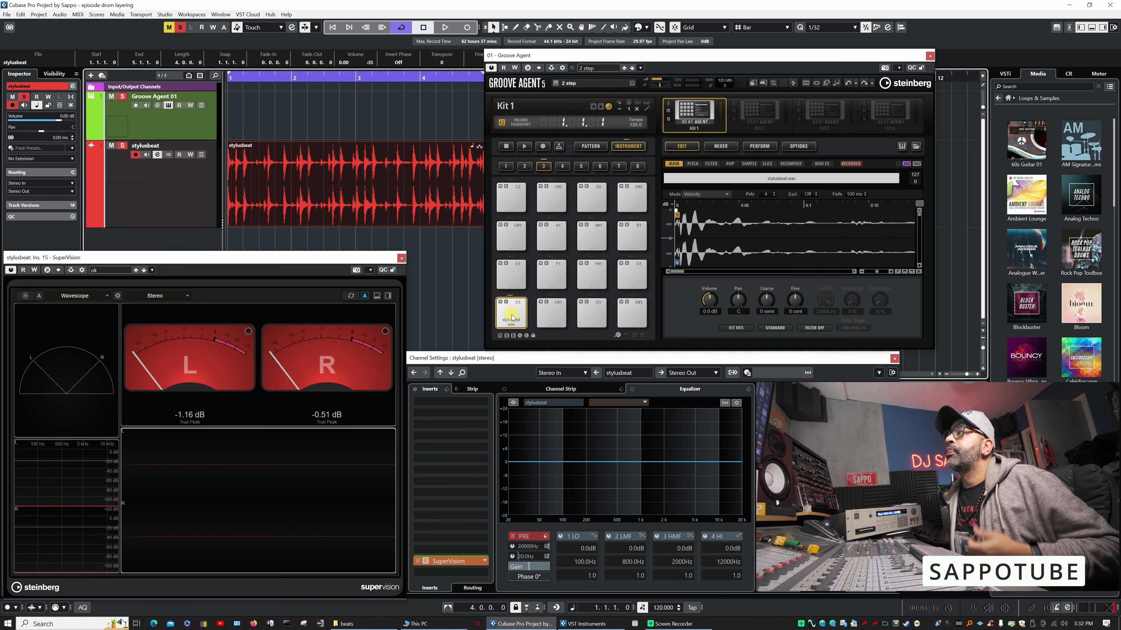
left_click(512, 316)
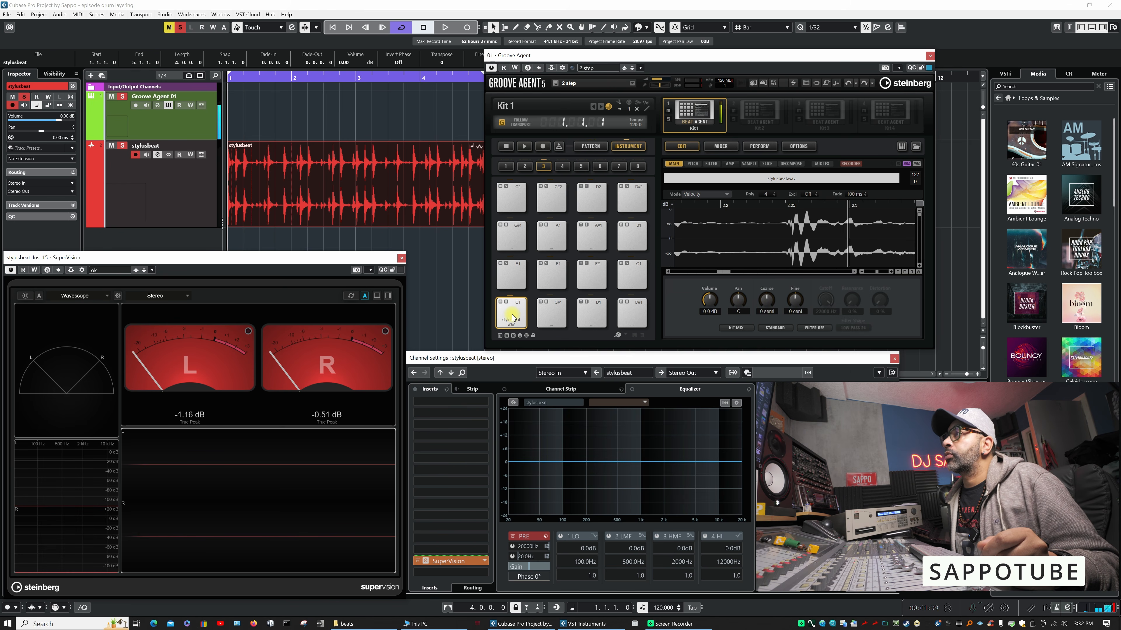
left_click(908, 271)
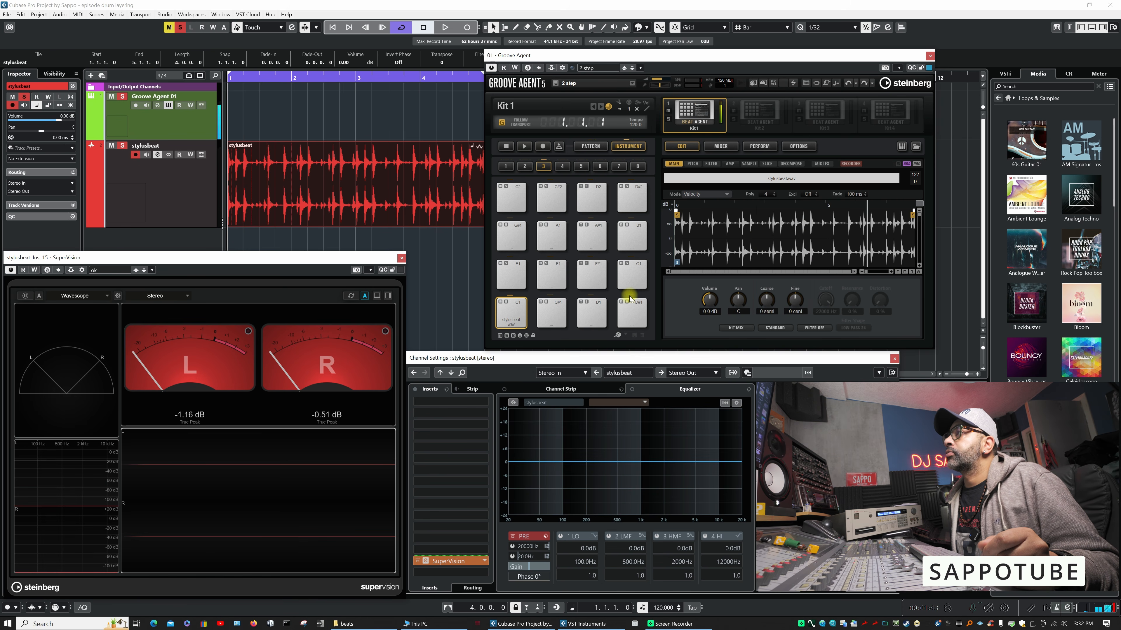
- Show the sample settings of stylusbeat.wav and repeatedly trigger the C1 pad to audition the start of the loop
left_click(749, 164)
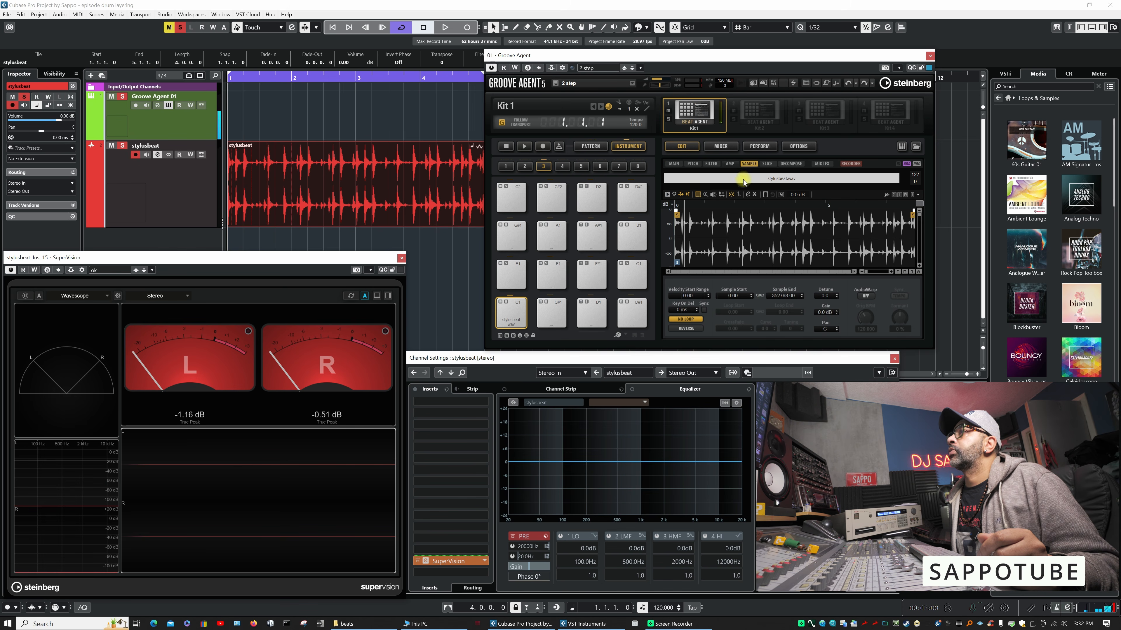
left_click(729, 164)
left_click(755, 164)
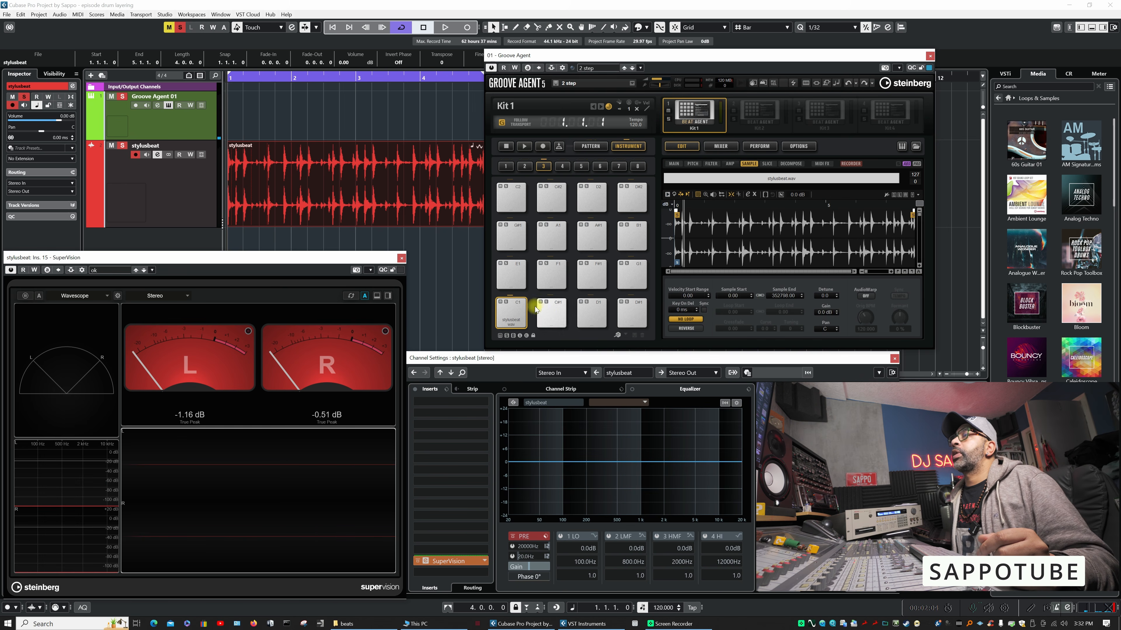
left_click(519, 311)
left_click(519, 312)
left_click(518, 311)
left_click(518, 312)
left_click(518, 312)
left_click(520, 312)
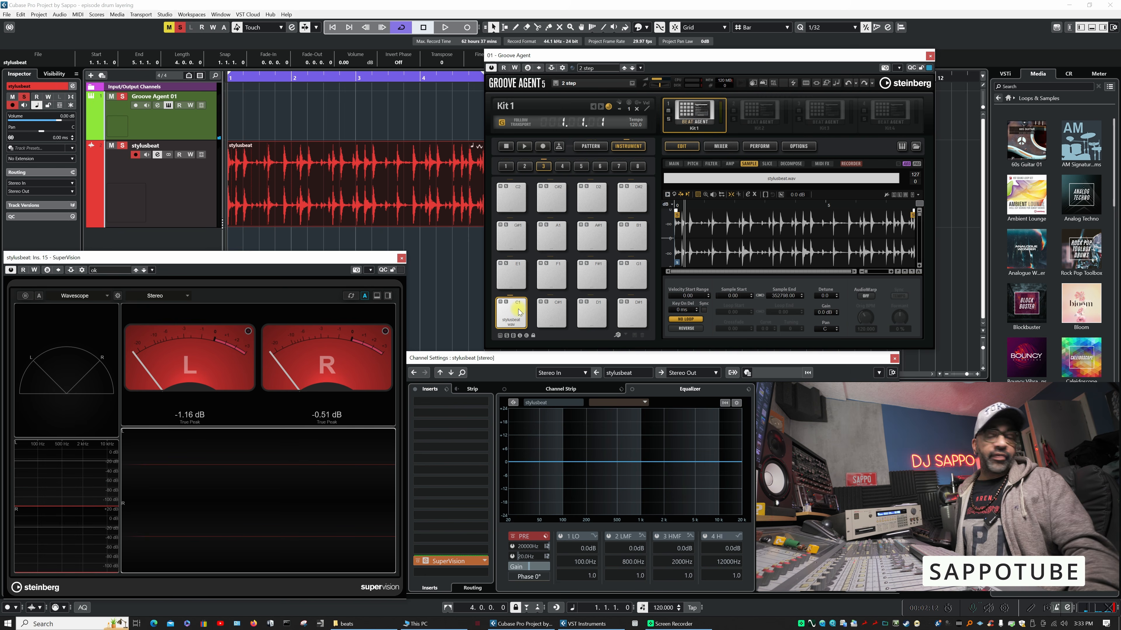
- With the Groove Agent 01 track selected, create slices from the stylusbeat.wav sample on the C1 pad
left_click(195, 134)
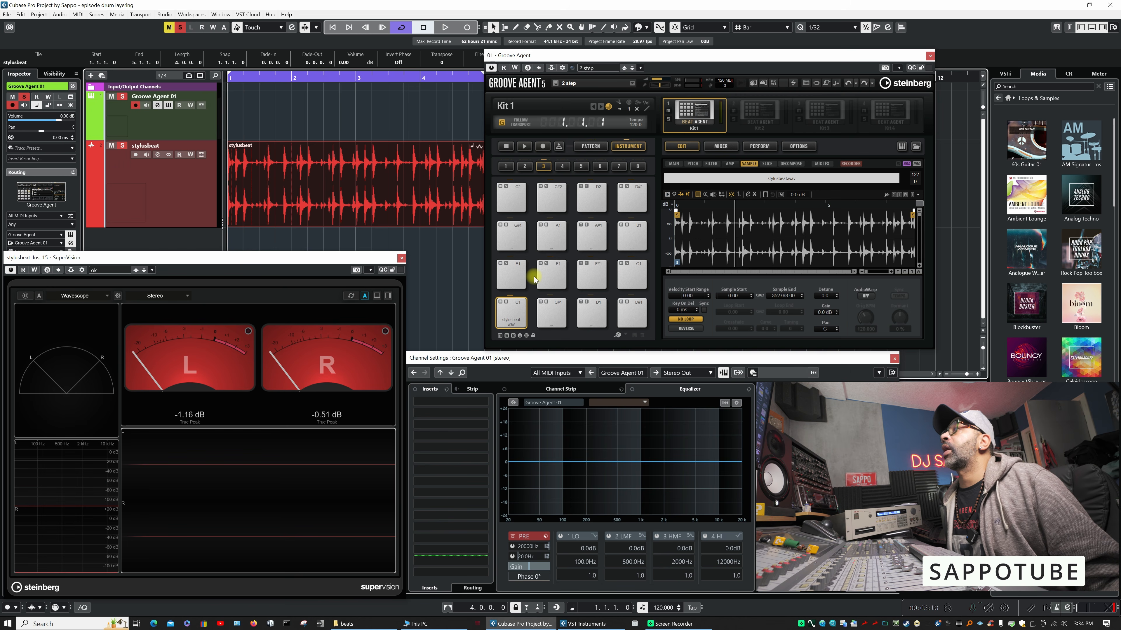
left_click(513, 306)
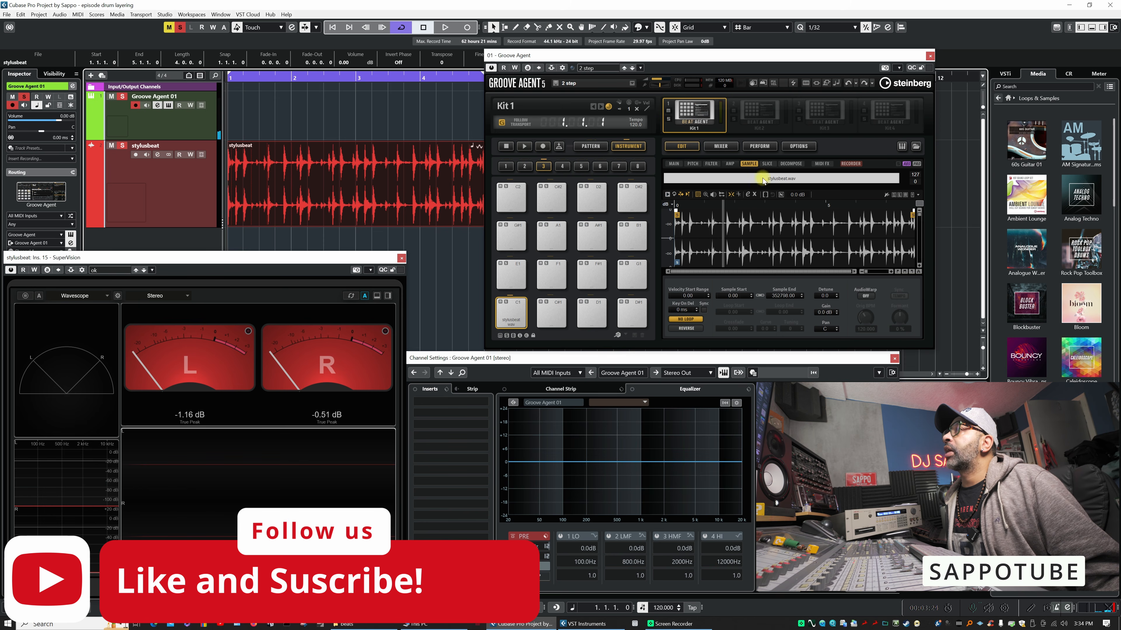
left_click(771, 164)
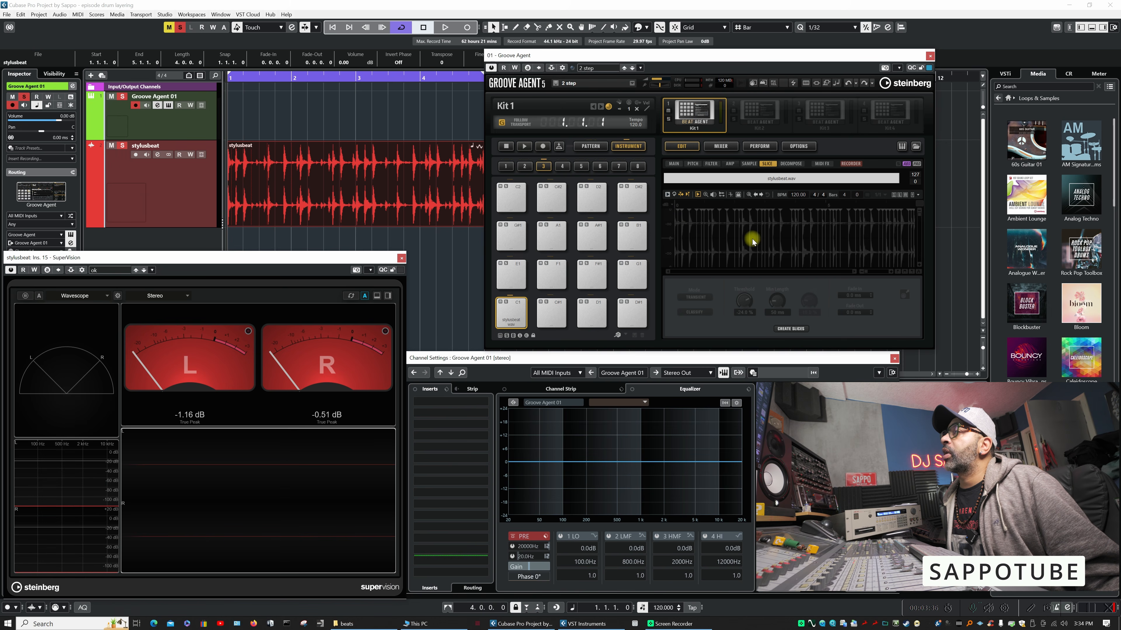
left_click(790, 328)
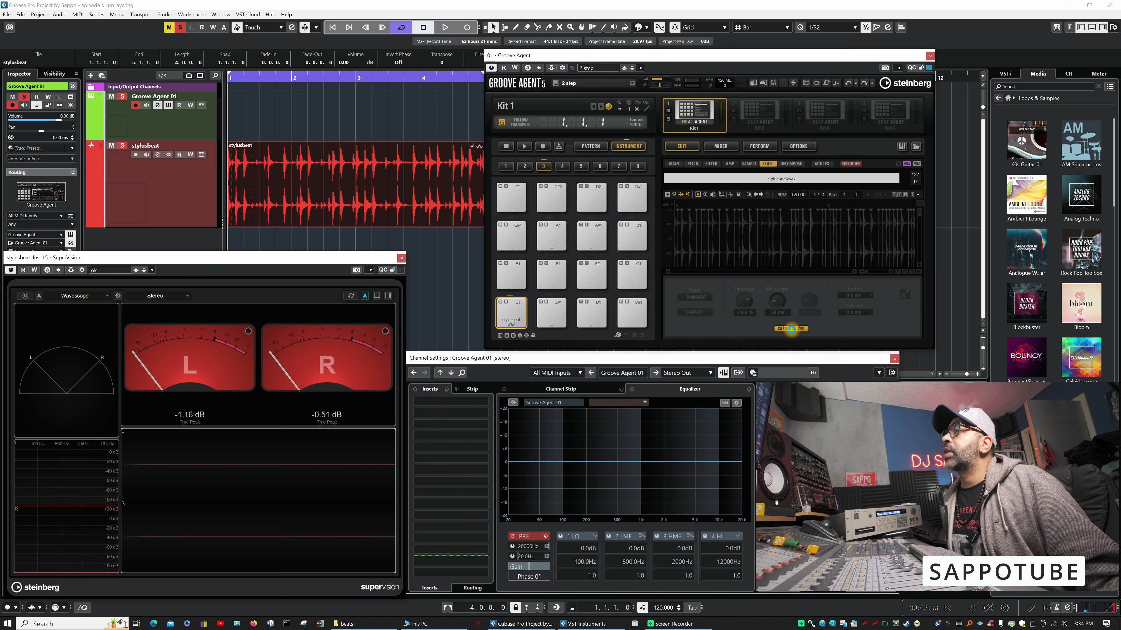
- Audition the first nine slices of the beat one by one on their pads, from C1 upward
left_click(514, 314)
left_click(553, 314)
left_click(592, 313)
left_click(633, 313)
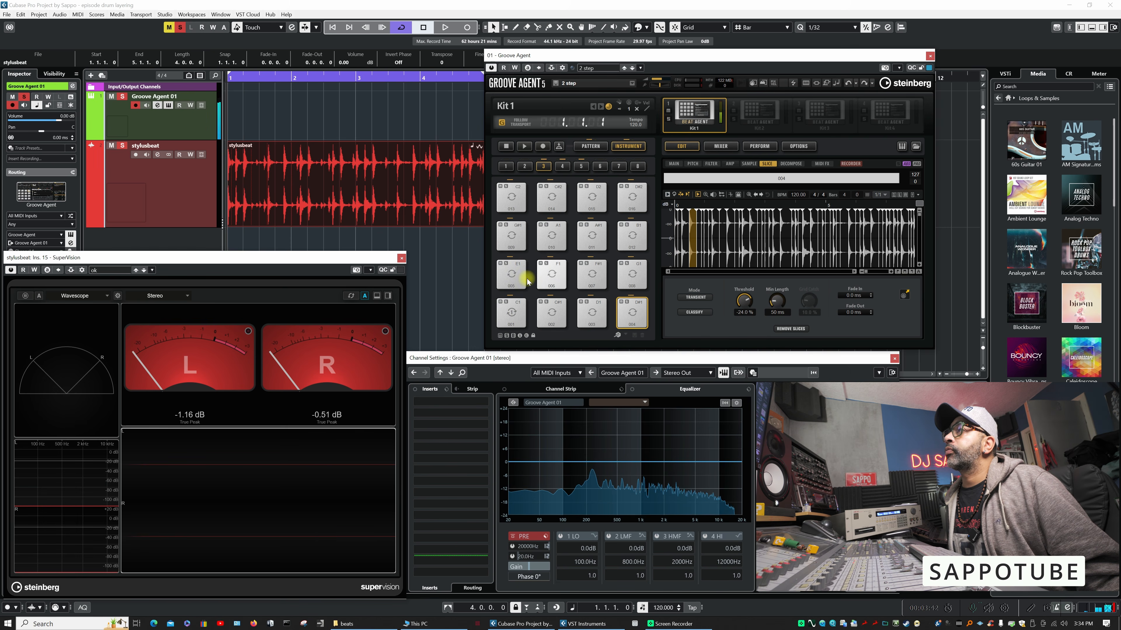
left_click(512, 275)
left_click(551, 275)
left_click(593, 274)
left_click(632, 278)
left_click(520, 235)
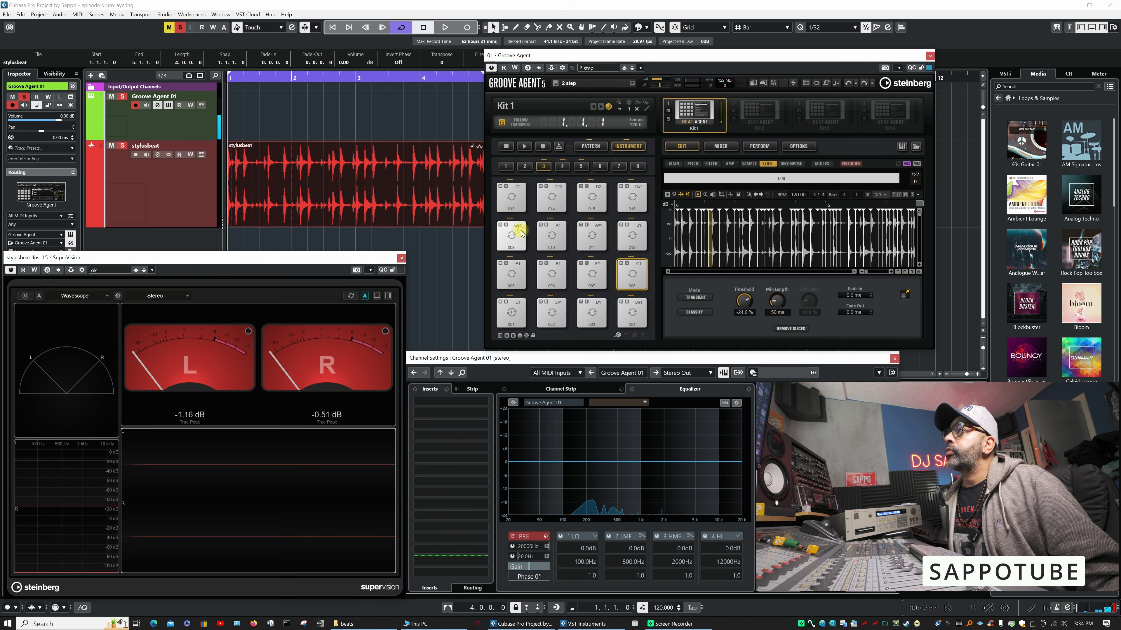
left_click(521, 235)
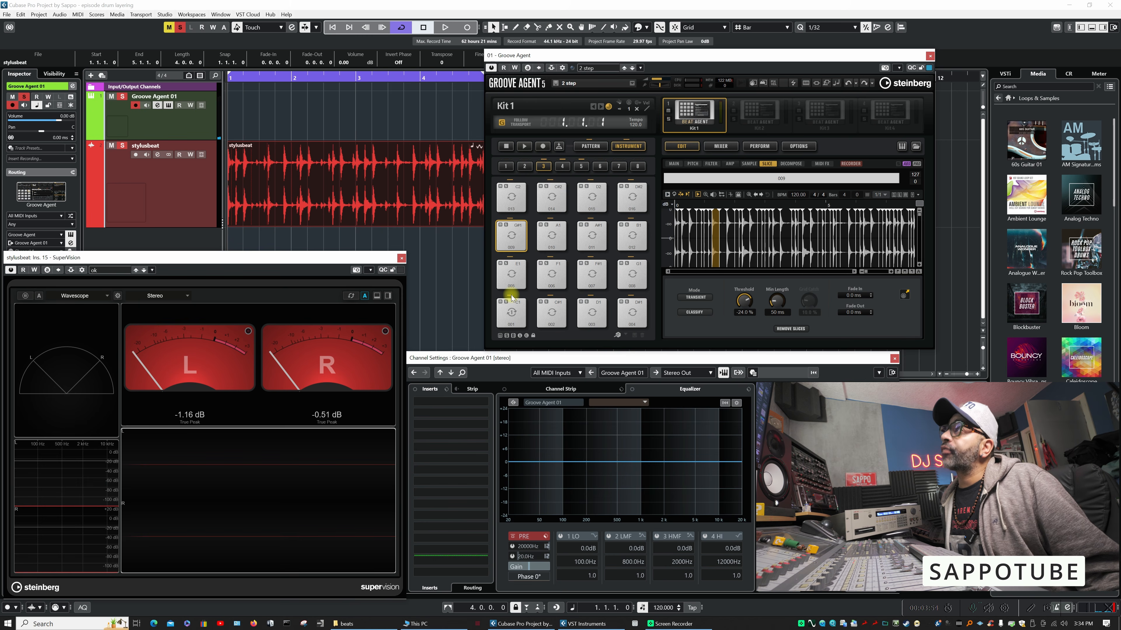
- Switch to the pattern pads and audition the stylusbeat pattern by starting and stopping it several times
left_click(590, 146)
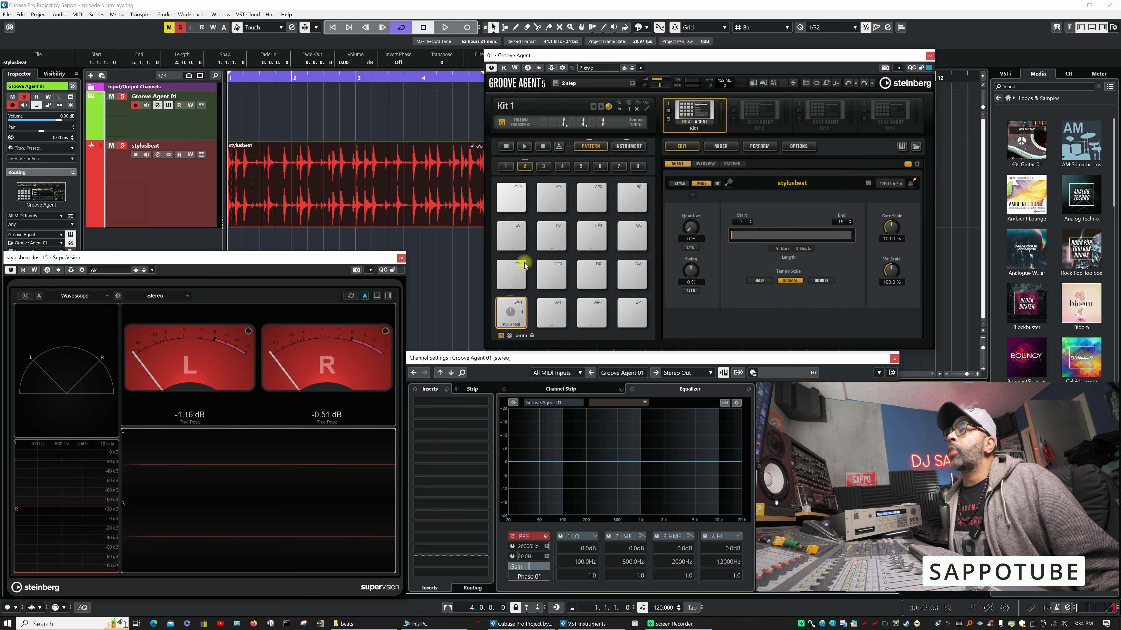
left_click(518, 316)
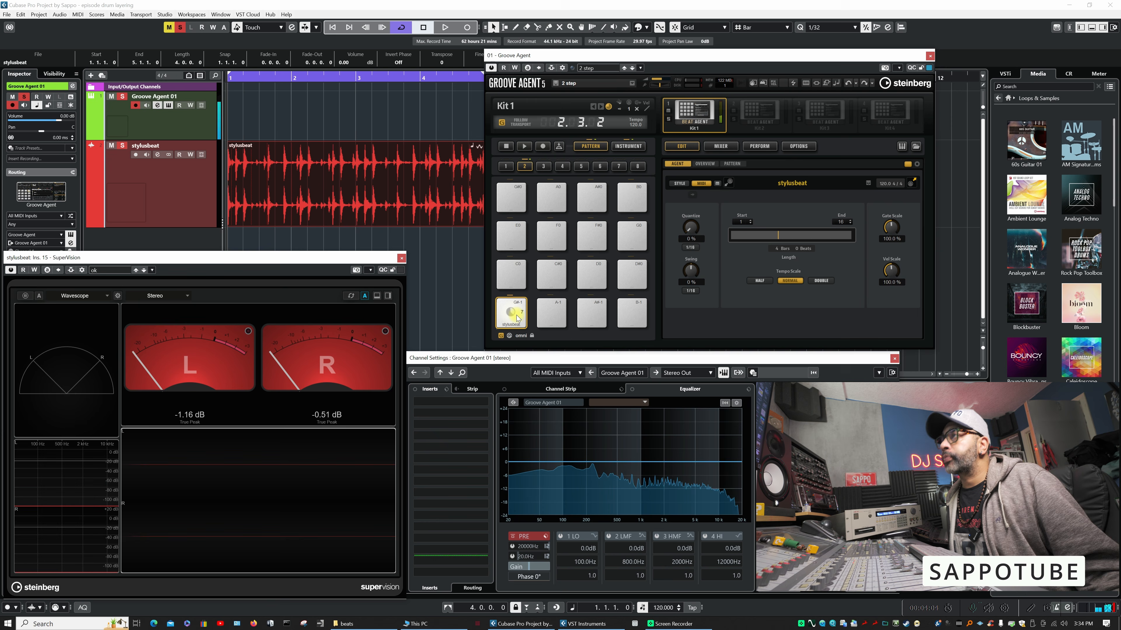
left_click(518, 317)
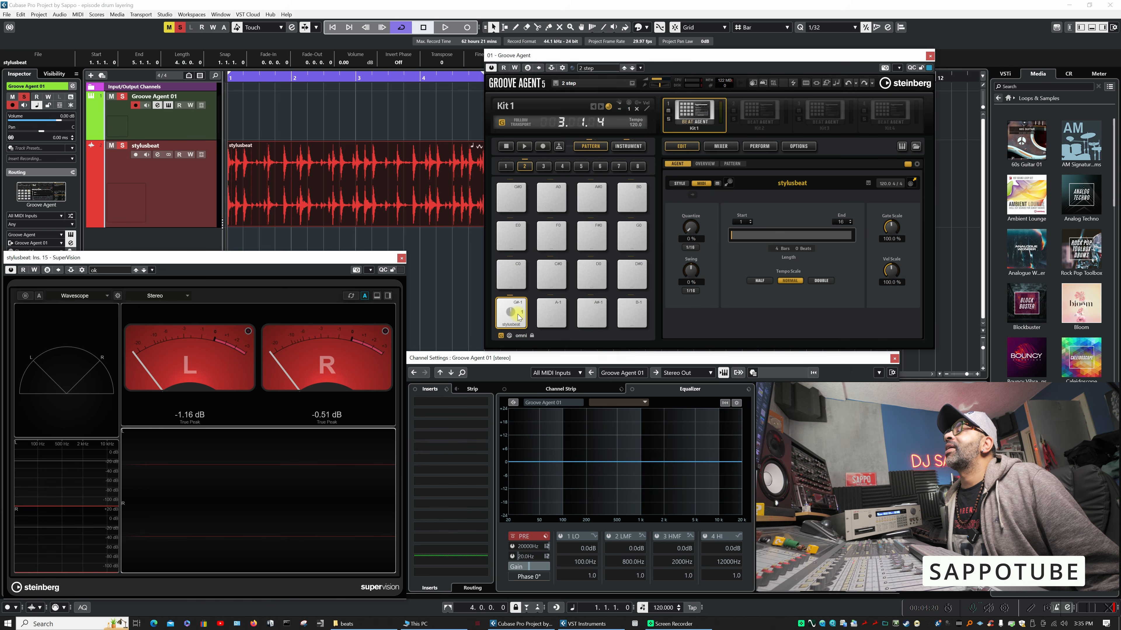
left_click(514, 314)
left_click(513, 312)
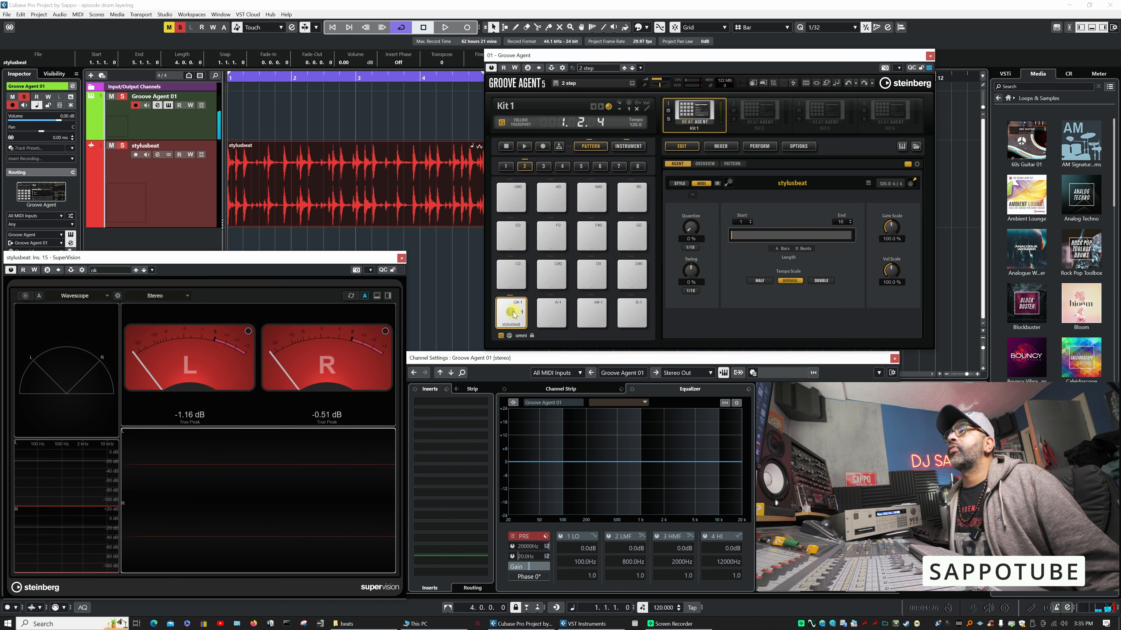
left_click(515, 314)
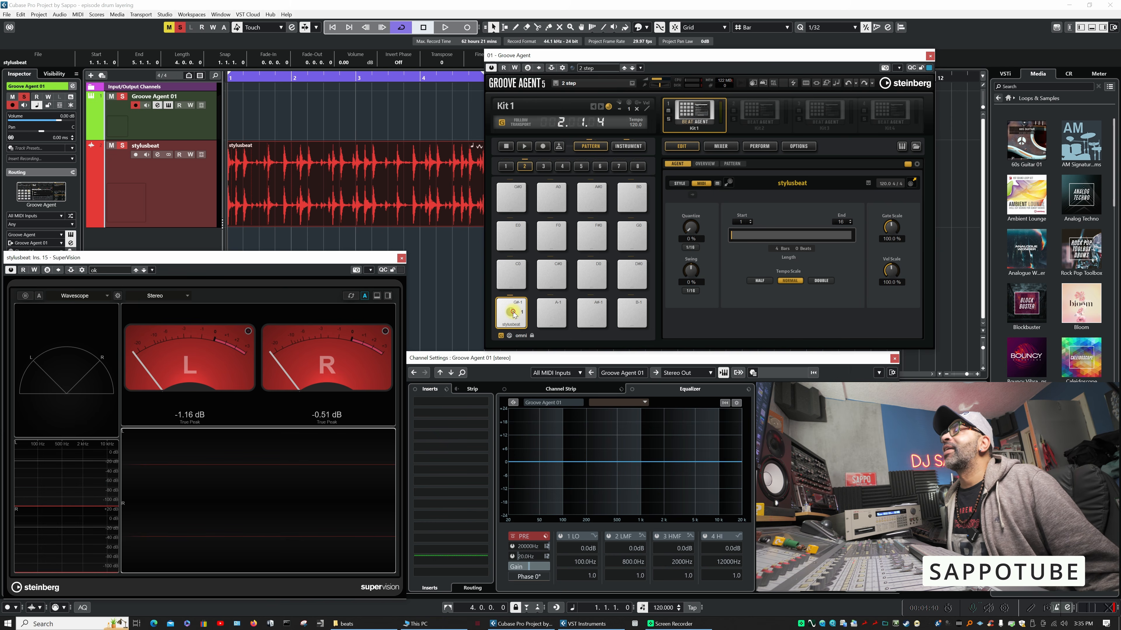
left_click(514, 314)
left_click(514, 314)
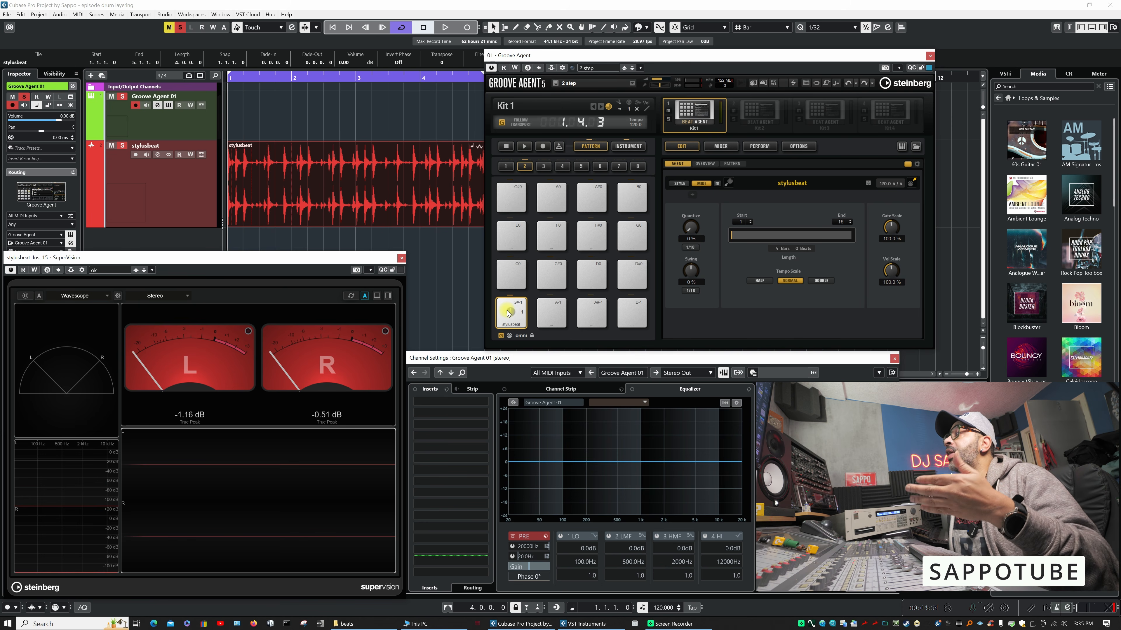
- Place the stylusbeat pattern as a MIDI part on the Groove Agent 01 track at bar 1 and open the part
left_click_drag(508, 313, 233, 114)
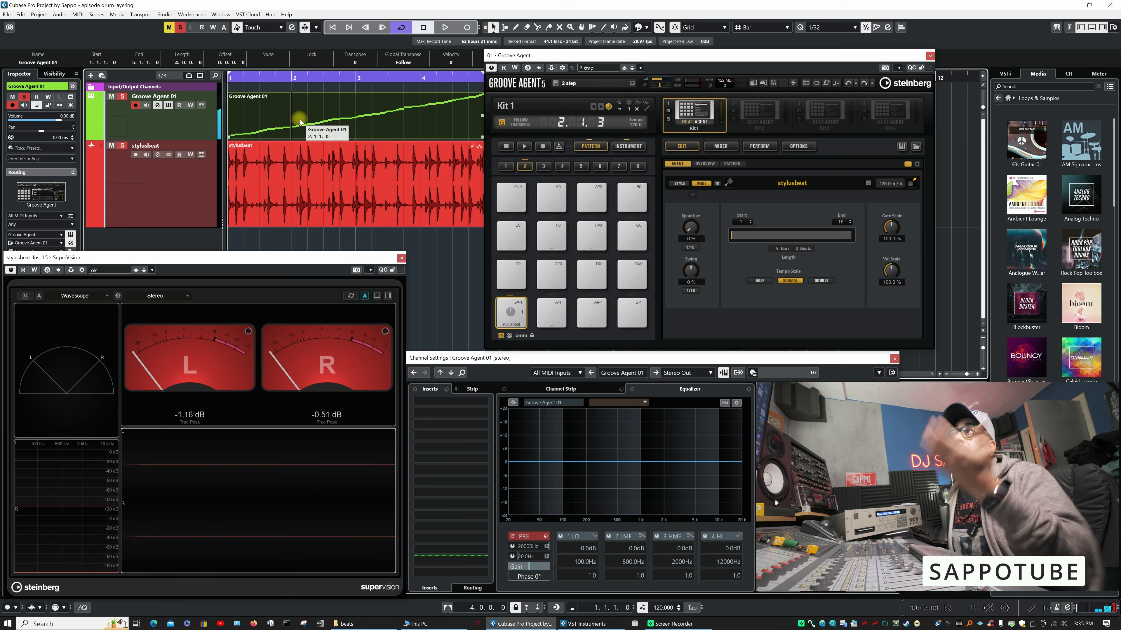
double_click(300, 119)
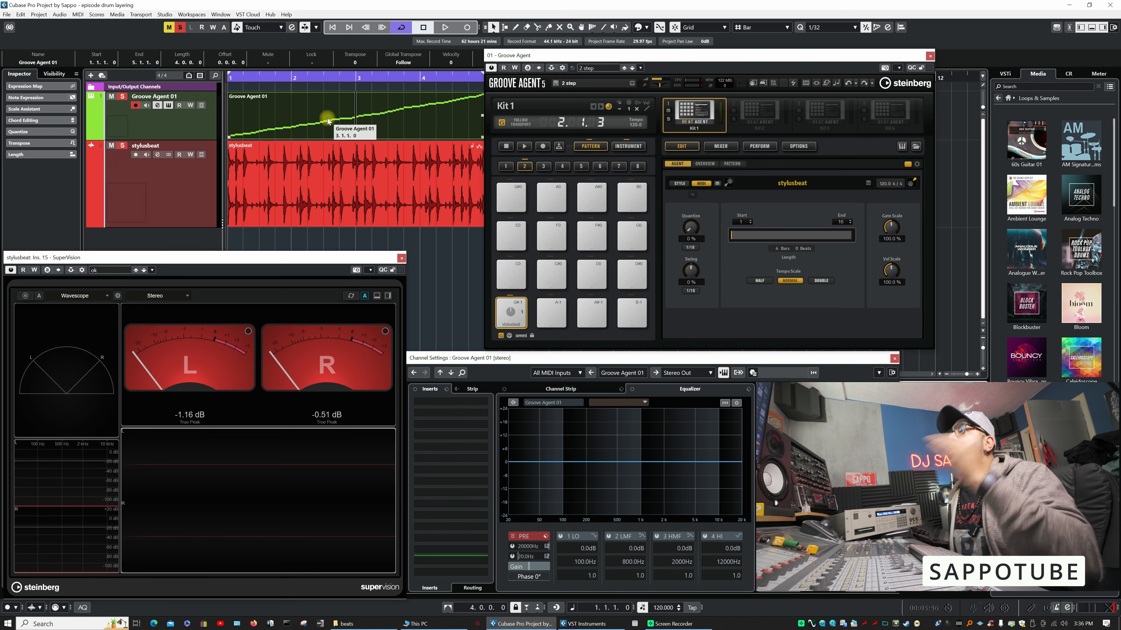
- Return to the instrument pads and audition slices 001, 003 and 006
left_click(632, 148)
left_click(518, 313)
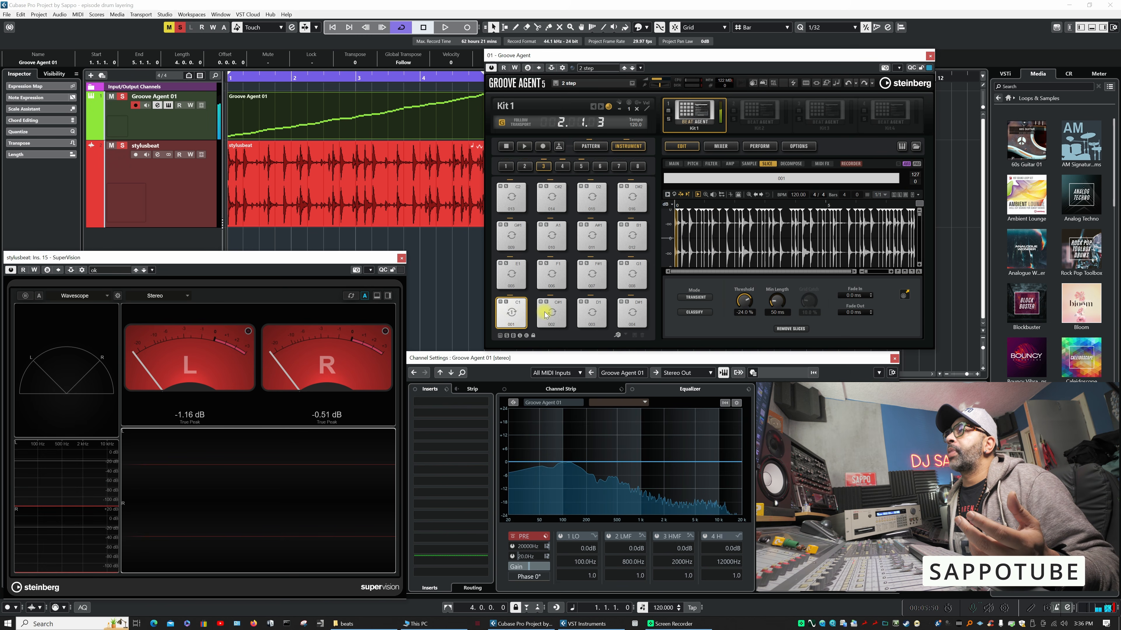
left_click(592, 314)
left_click(552, 274)
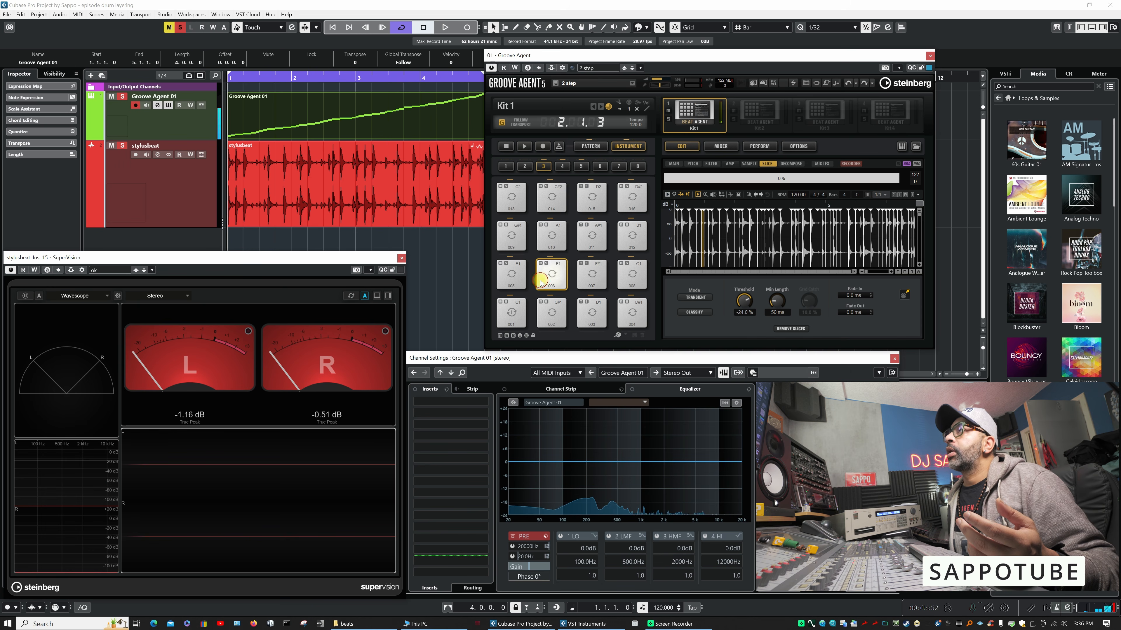
- Play the sliced pattern, stop it, and check the slices in the higher pad groups before returning to group 3
left_click(525, 146)
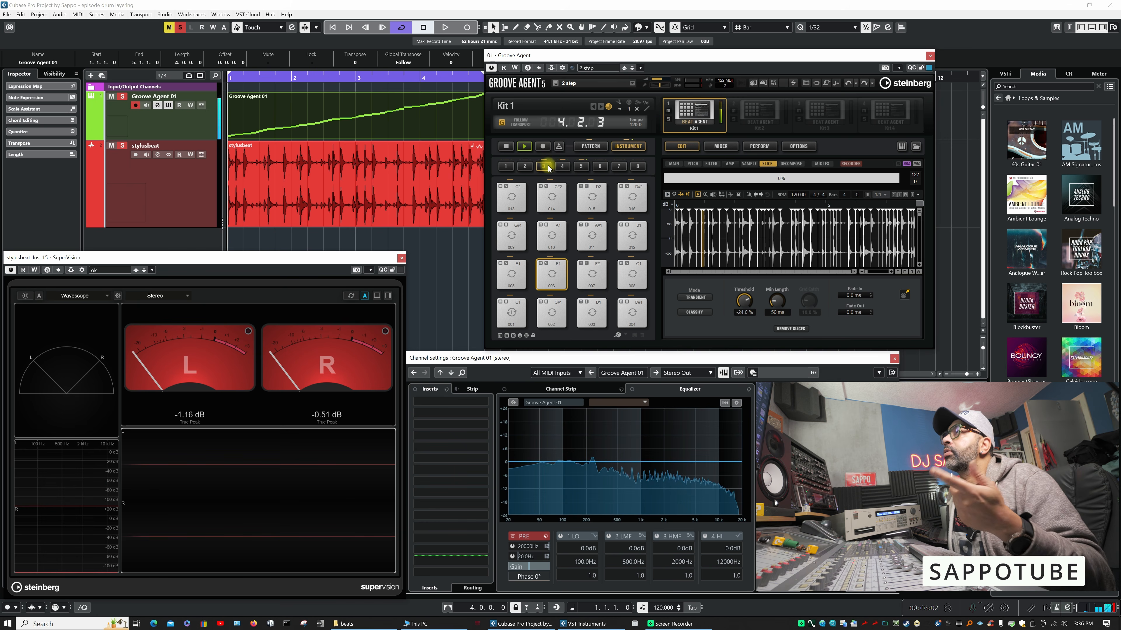
left_click(517, 149)
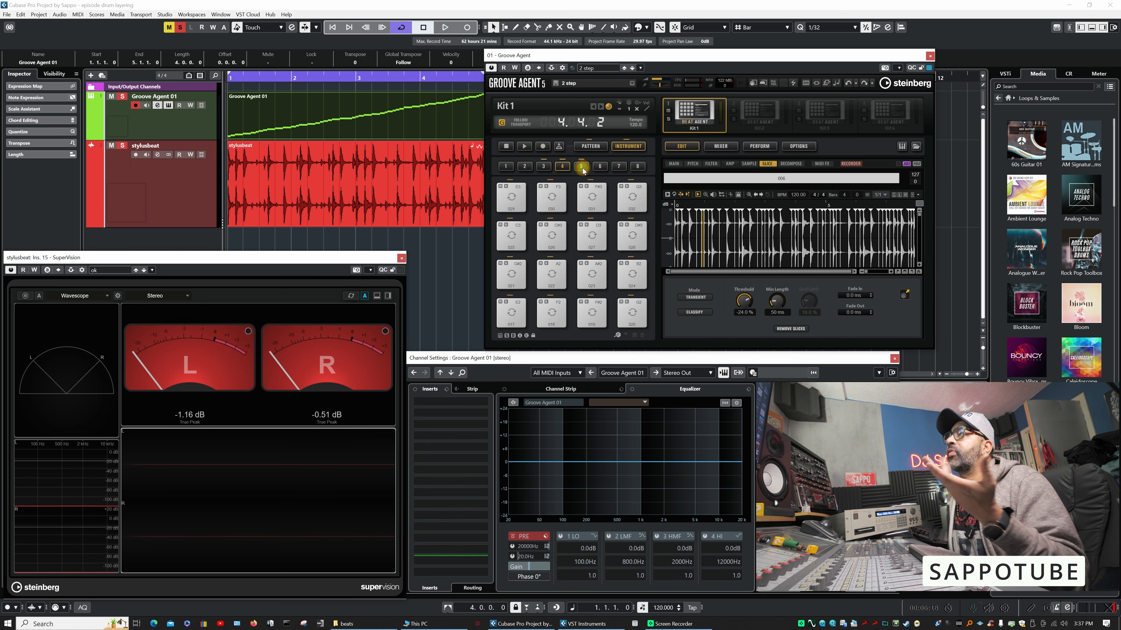
left_click(545, 168)
left_click(545, 169)
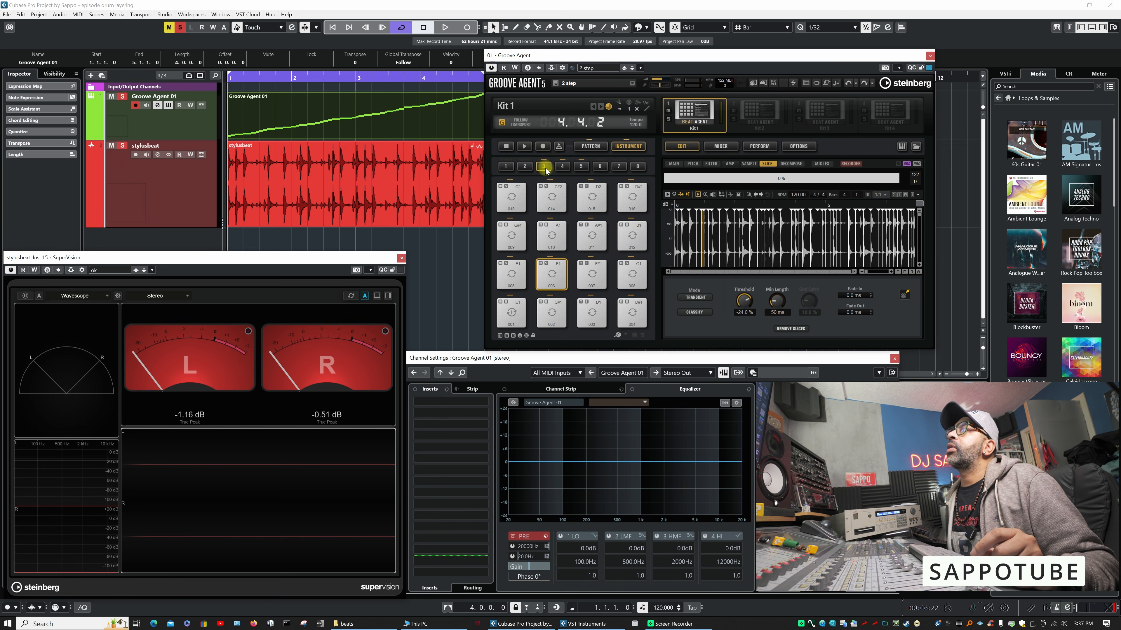
- Replay the pattern while watching the slices trigger in pad groups 3 and 4, then stop playback
left_click(523, 146)
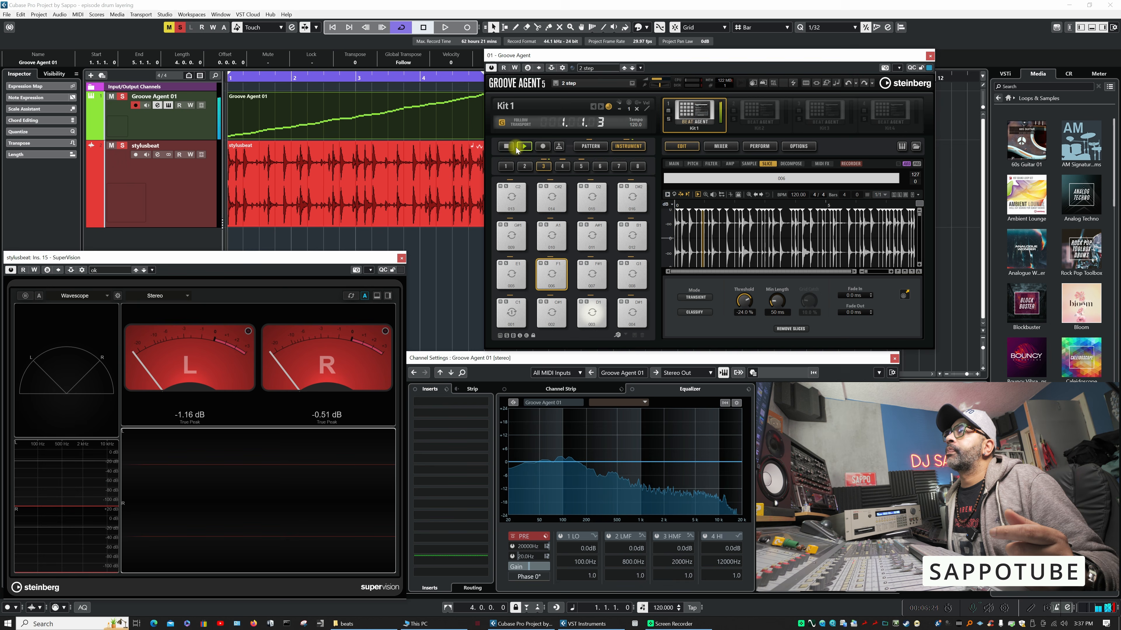
left_click(524, 148)
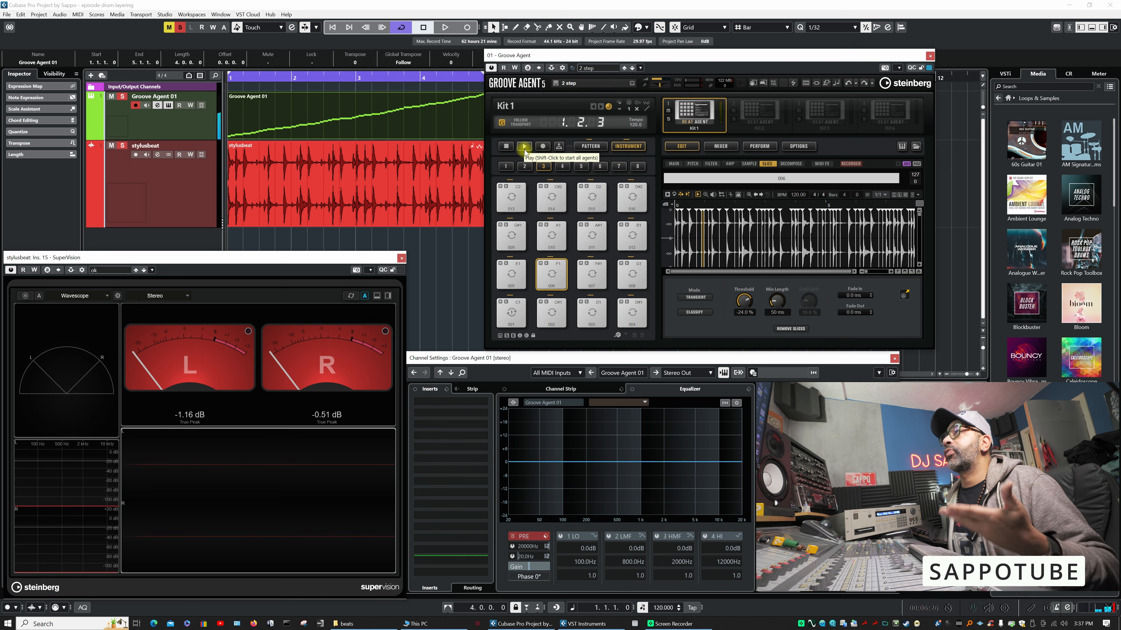
left_click(523, 147)
left_click(562, 167)
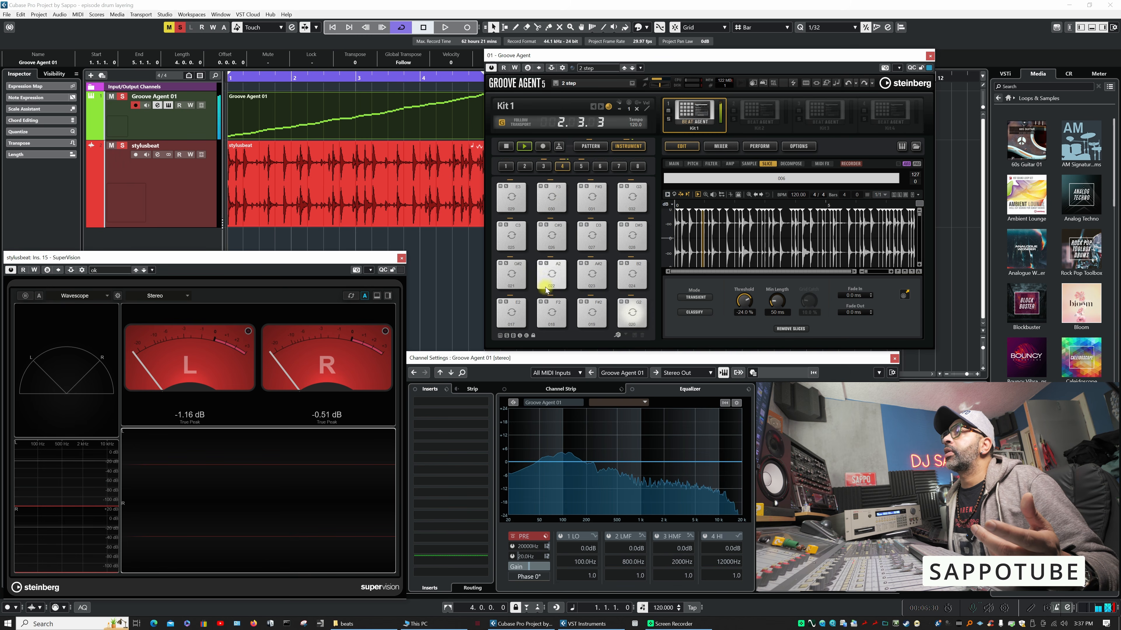
left_click(506, 147)
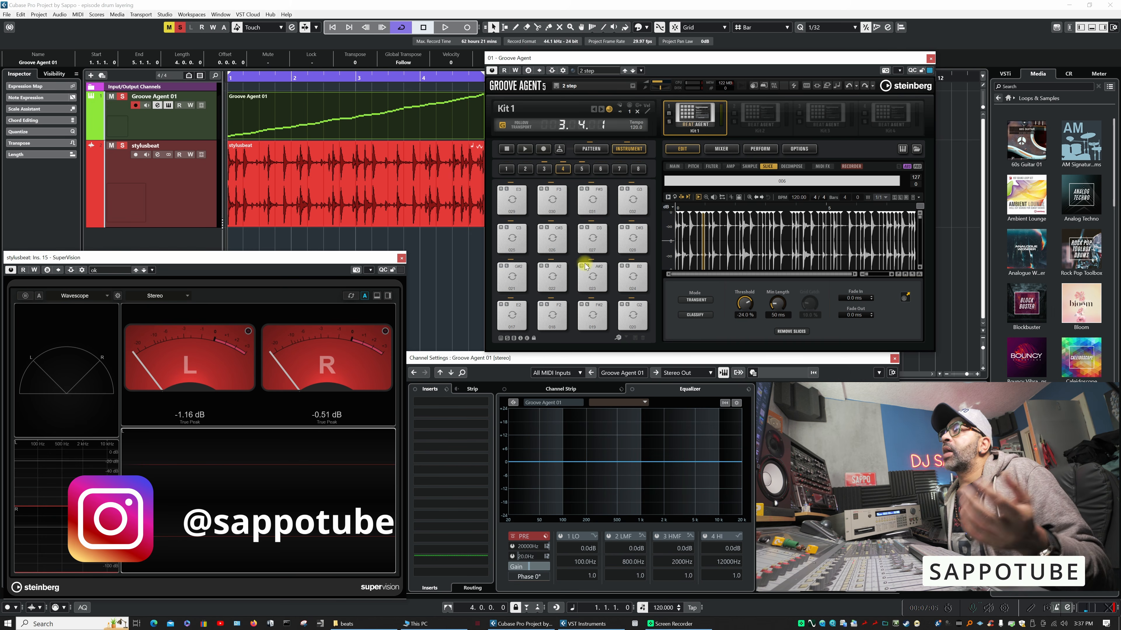
- Audition slices 017 to 021 in pad group 4, then start pattern playback again
left_click(512, 317)
left_click(552, 316)
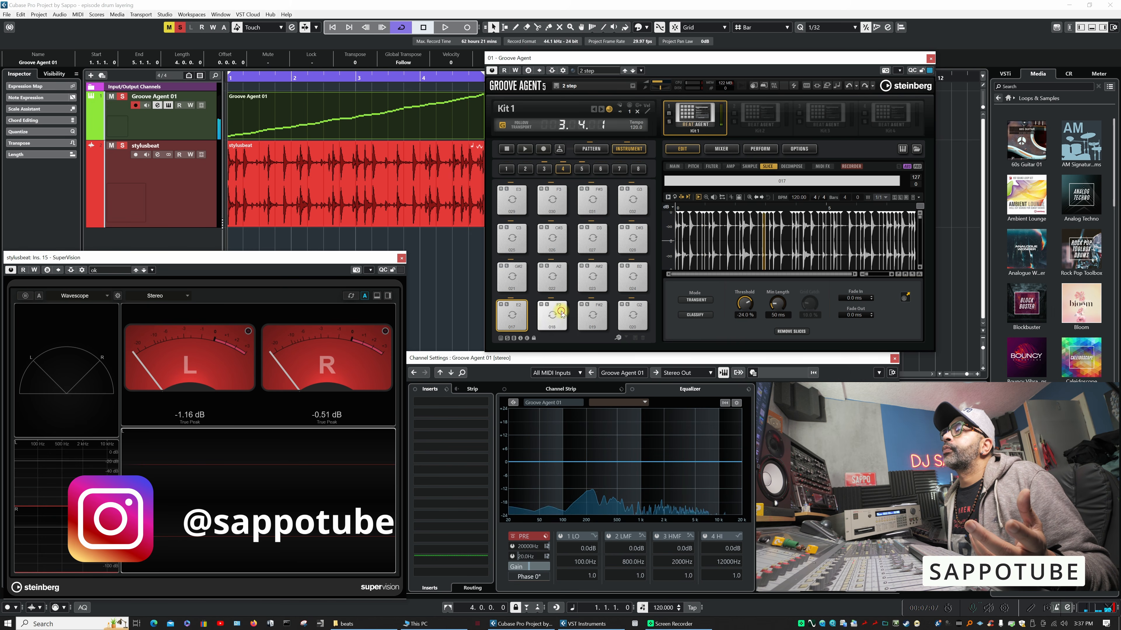
left_click(597, 316)
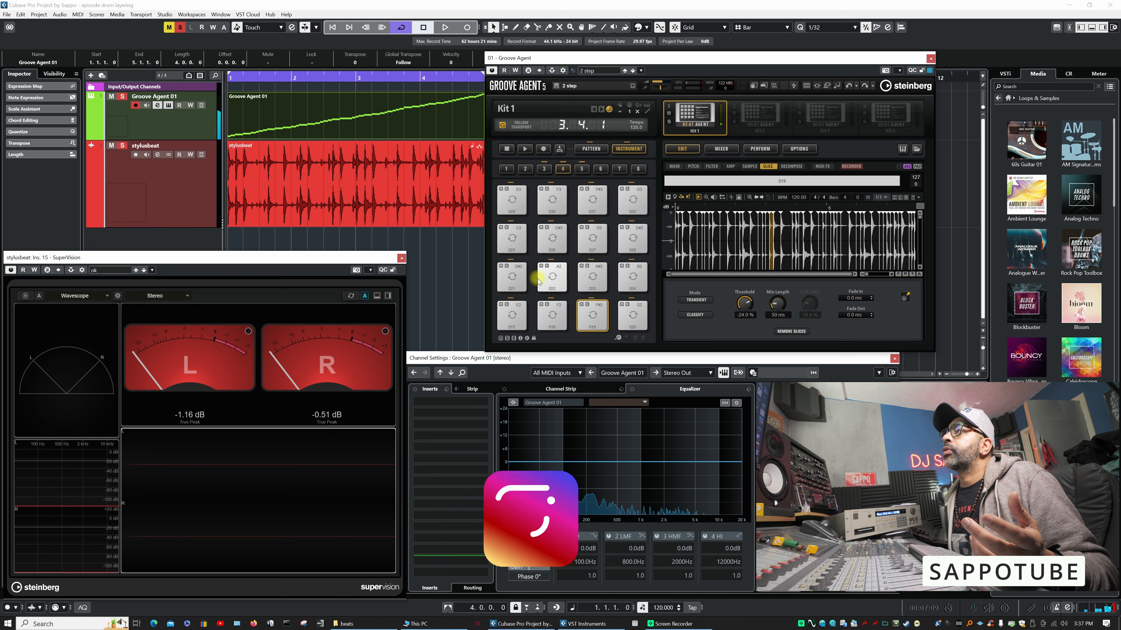
left_click(631, 318)
left_click(510, 287)
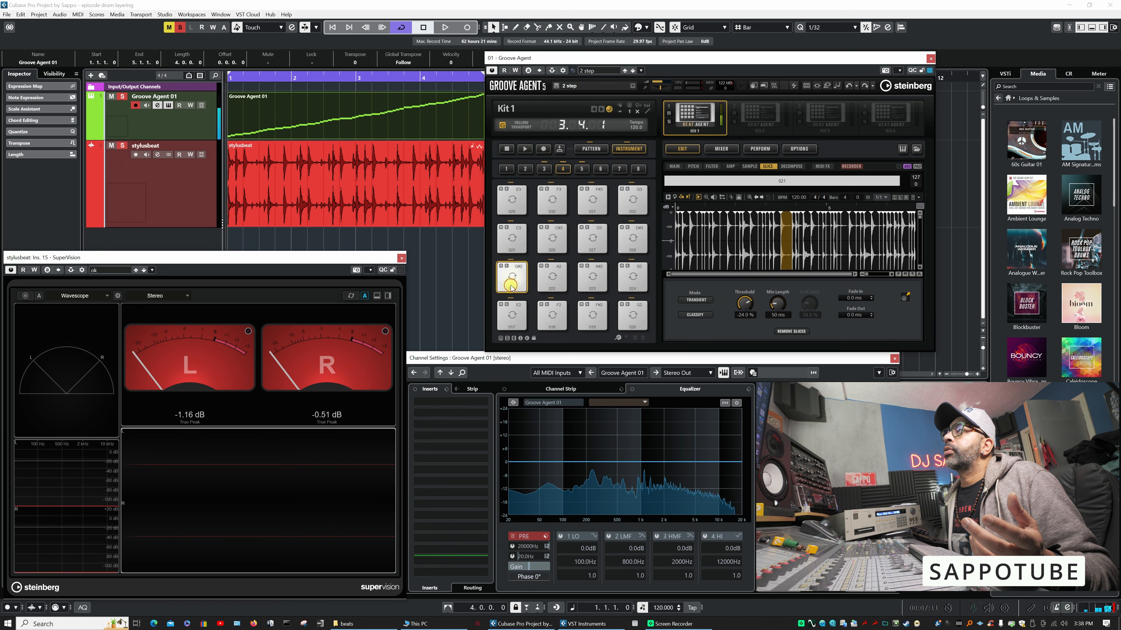
left_click(524, 149)
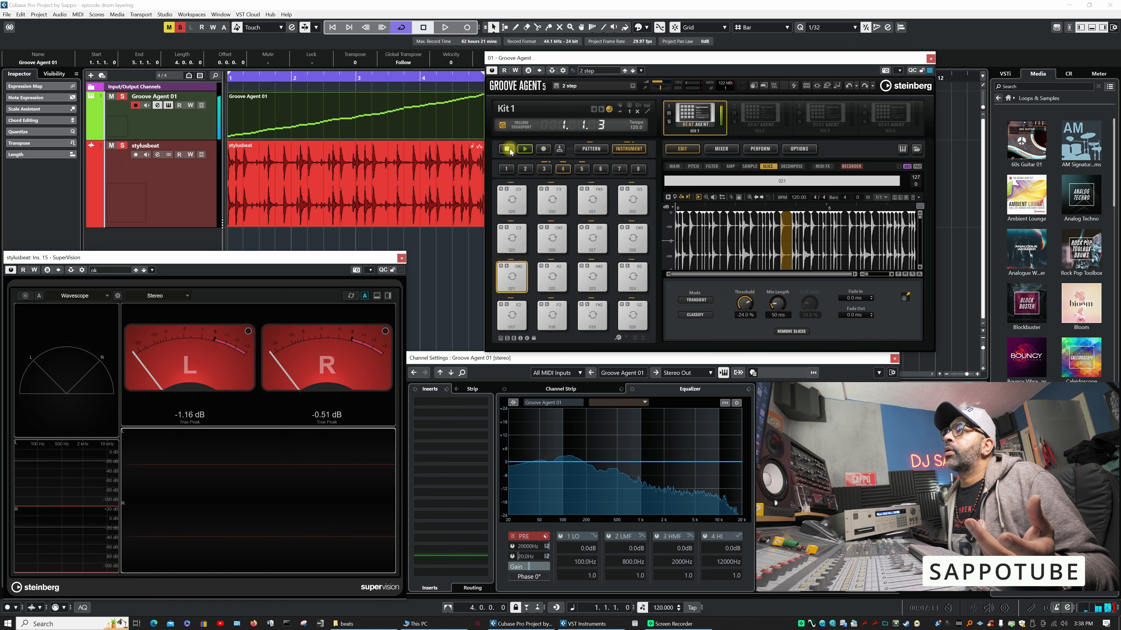
- Stop the pattern, switch to pad group 3, and replay it briefly to watch the slices trigger
left_click(523, 149)
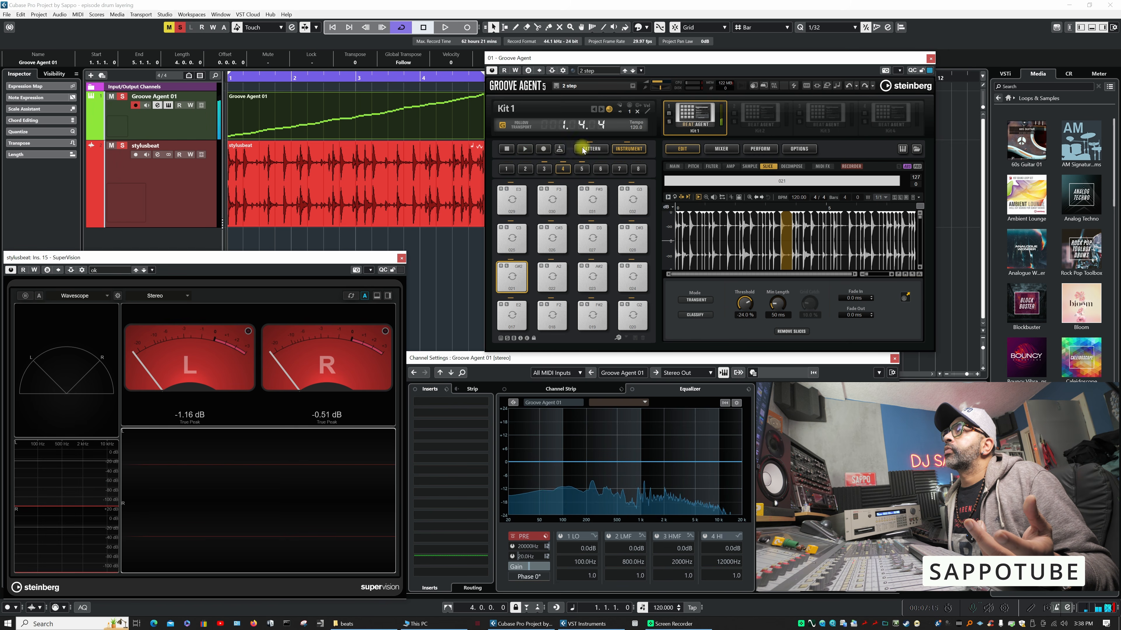
left_click(544, 167)
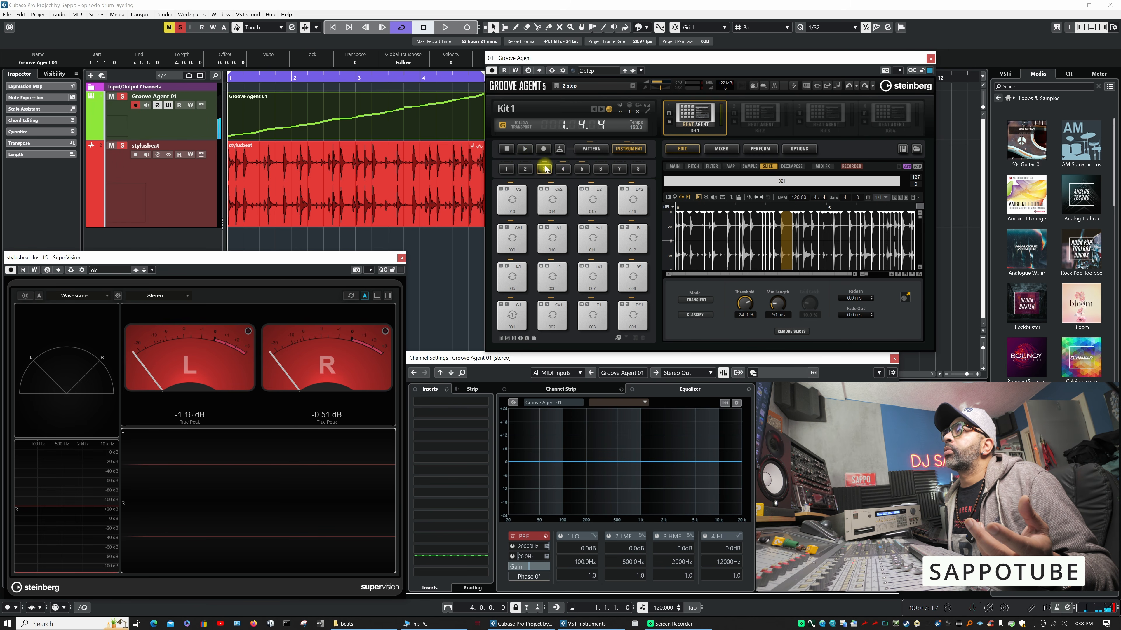
left_click(553, 279)
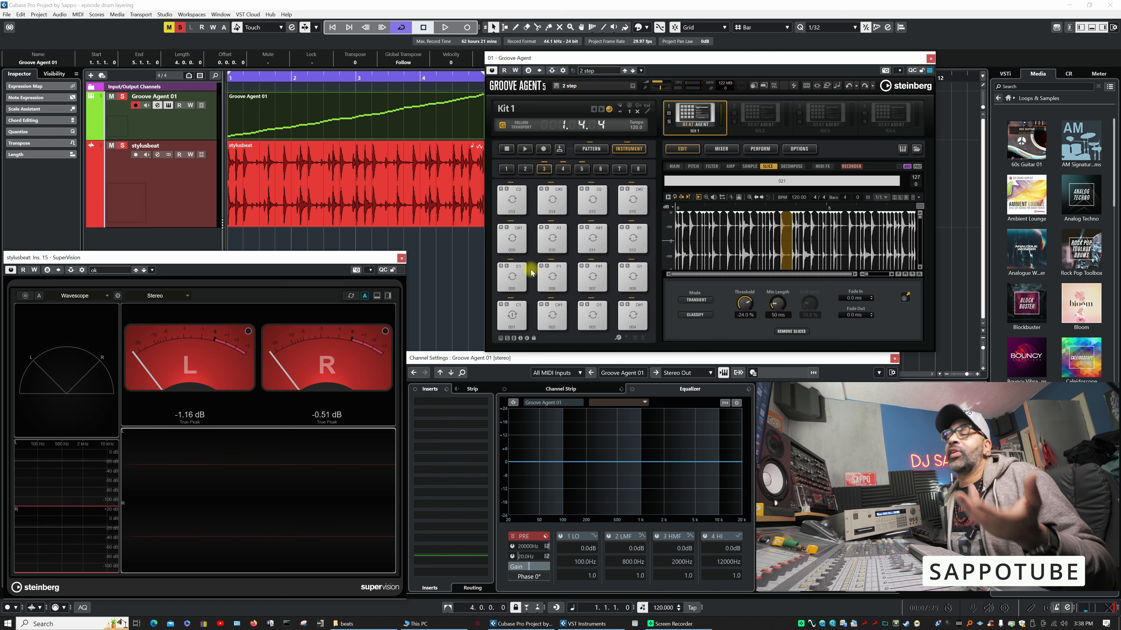
left_click(522, 150)
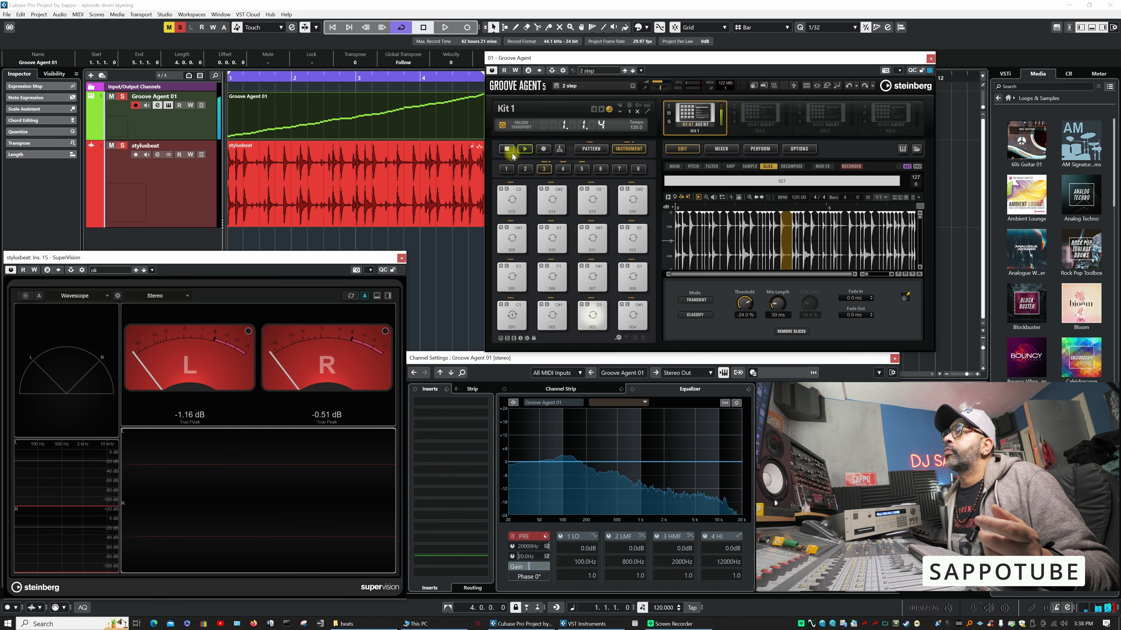
left_click(508, 150)
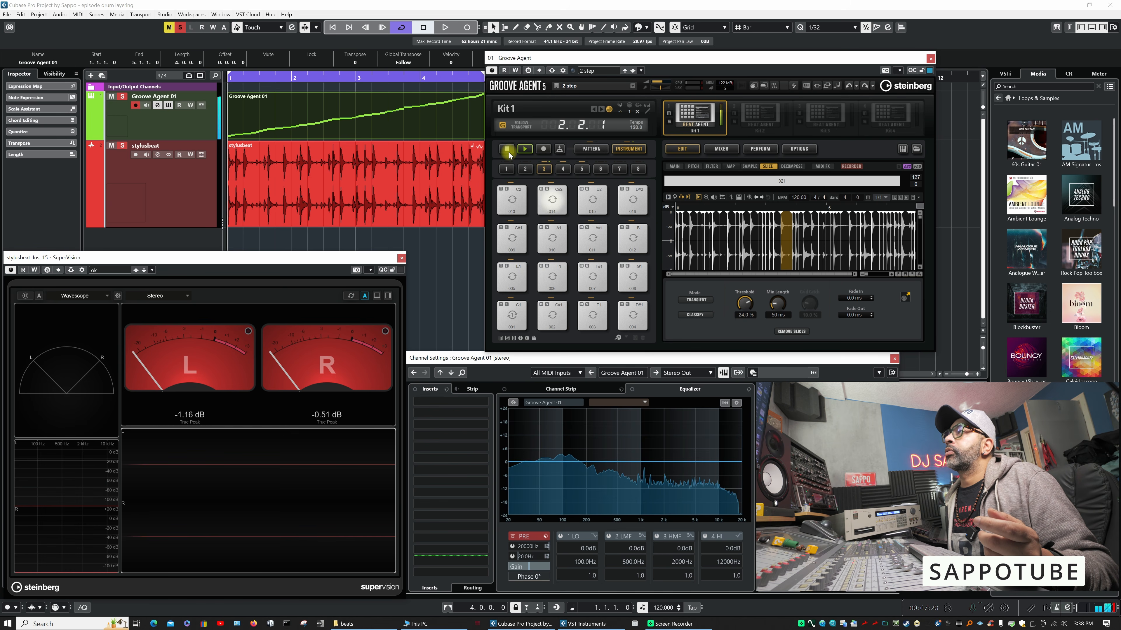
- Audition slices 003 and 004, and mark the snare pad 004 with Color 1
left_click(592, 315)
left_click(634, 317)
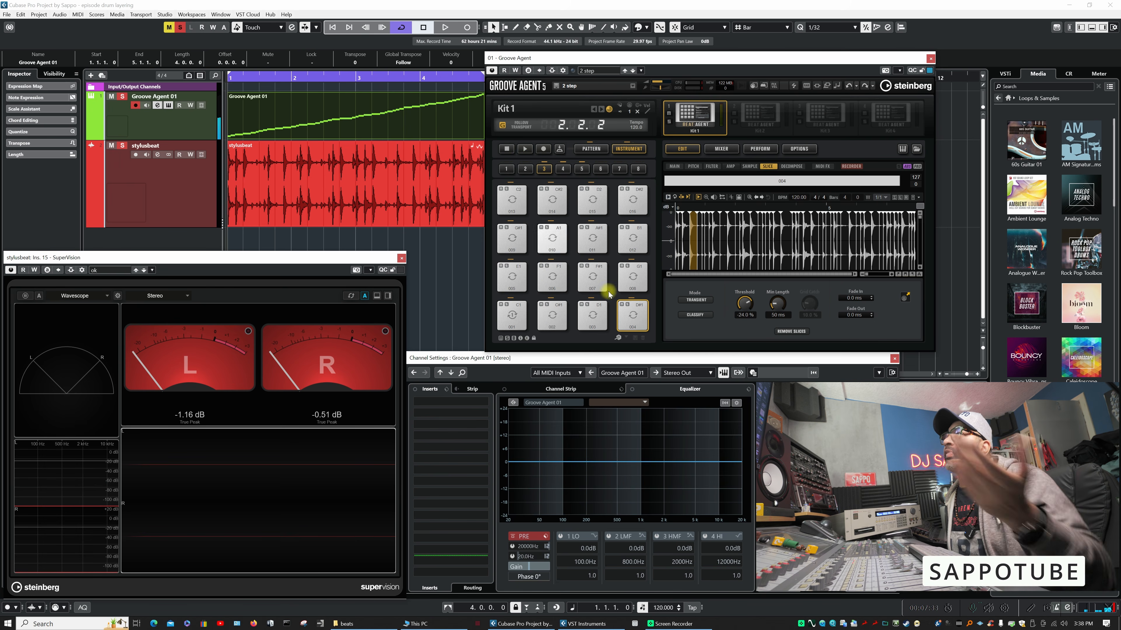
right_click(636, 313)
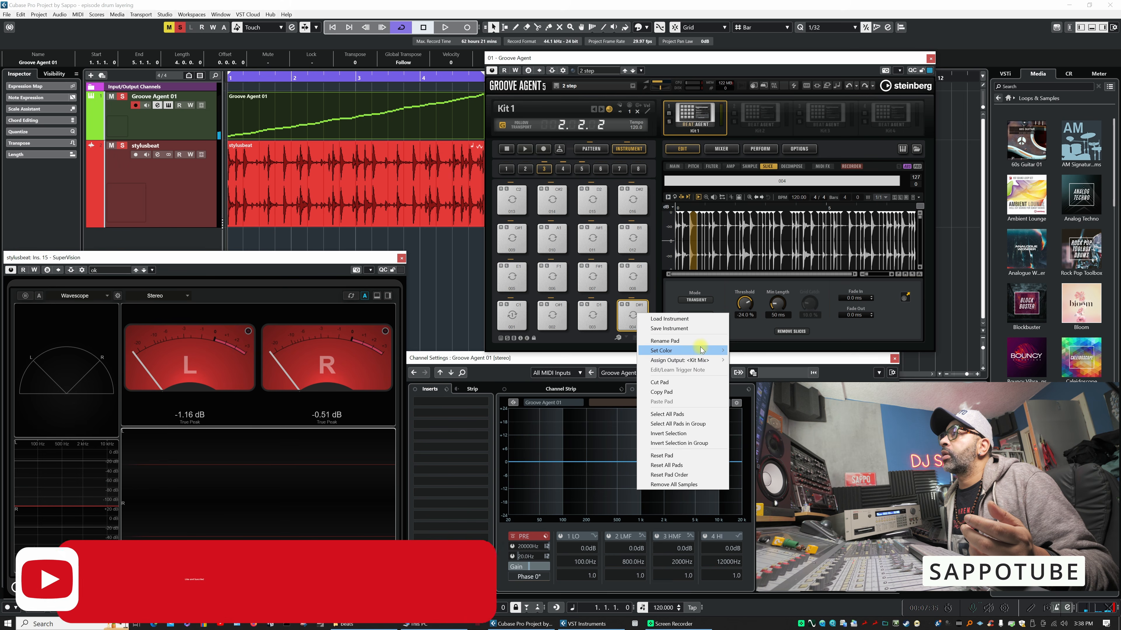
mouse_move(706, 351)
left_click(750, 363)
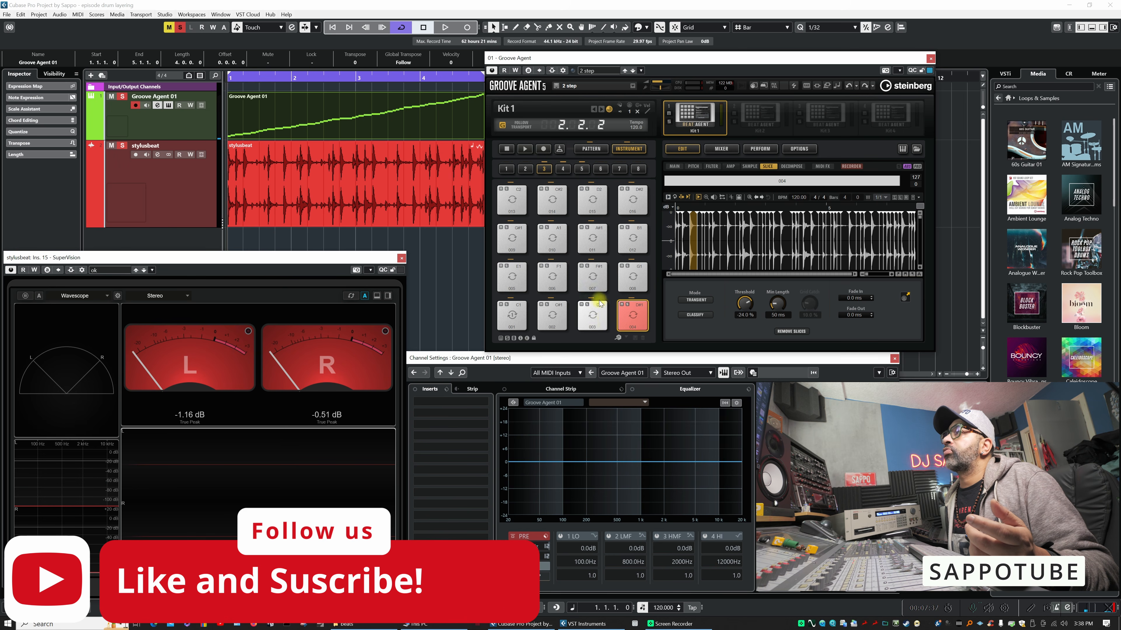
- Audition slices 005, 006, 009, 010 and 011, and mark pad 011 with Color 2
left_click(552, 277)
left_click(503, 281)
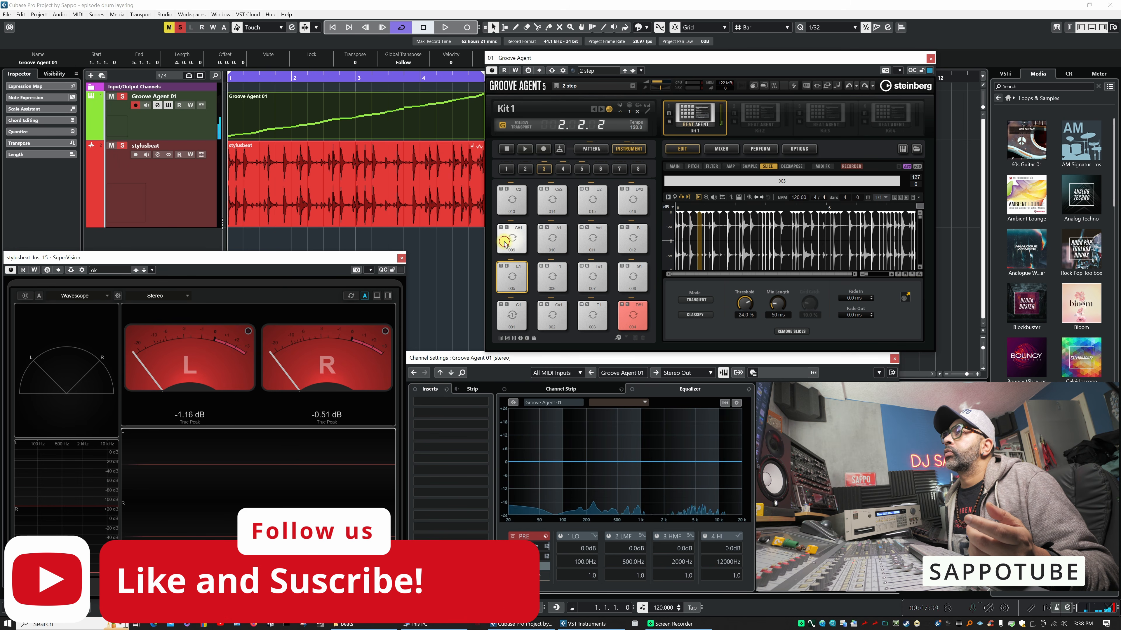
left_click(508, 241)
left_click(548, 239)
left_click(596, 239)
right_click(596, 239)
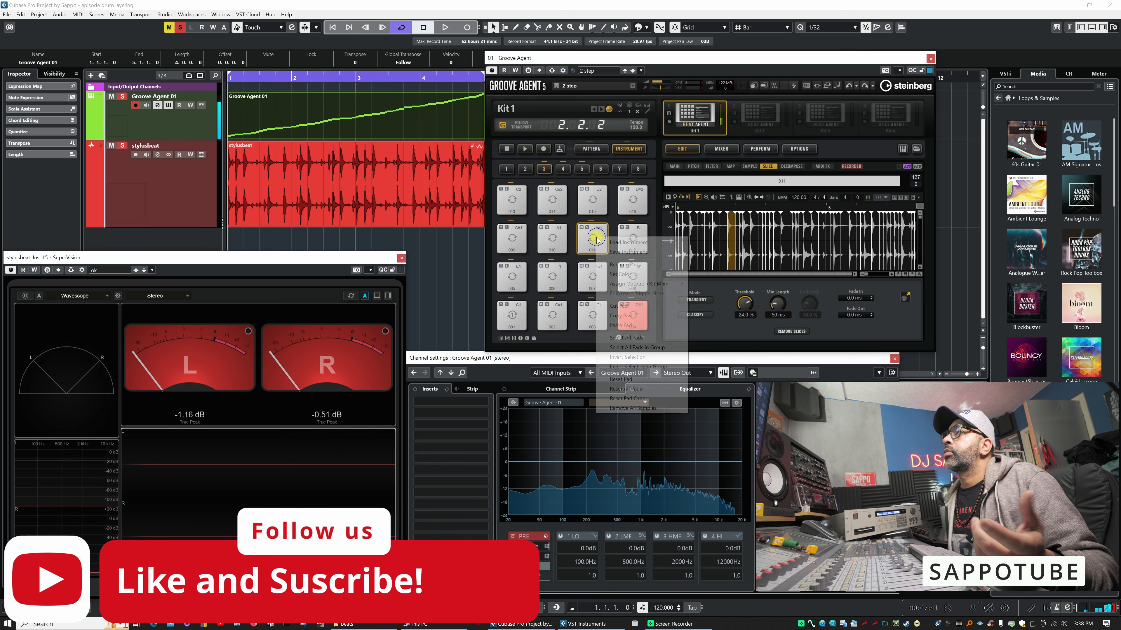
mouse_move(674, 274)
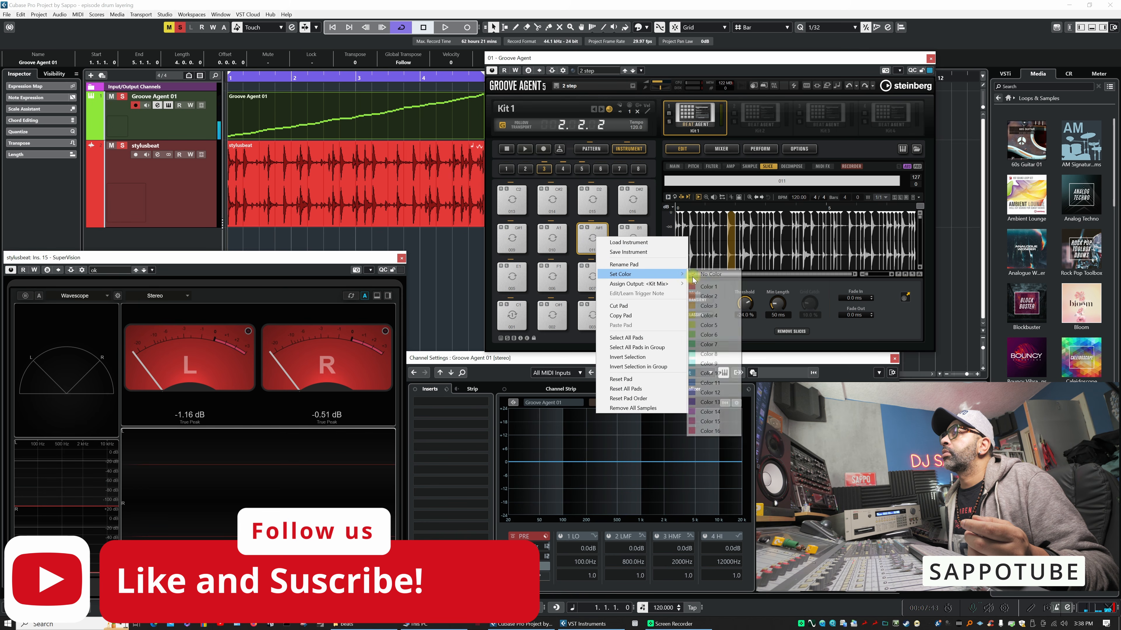
left_click(706, 293)
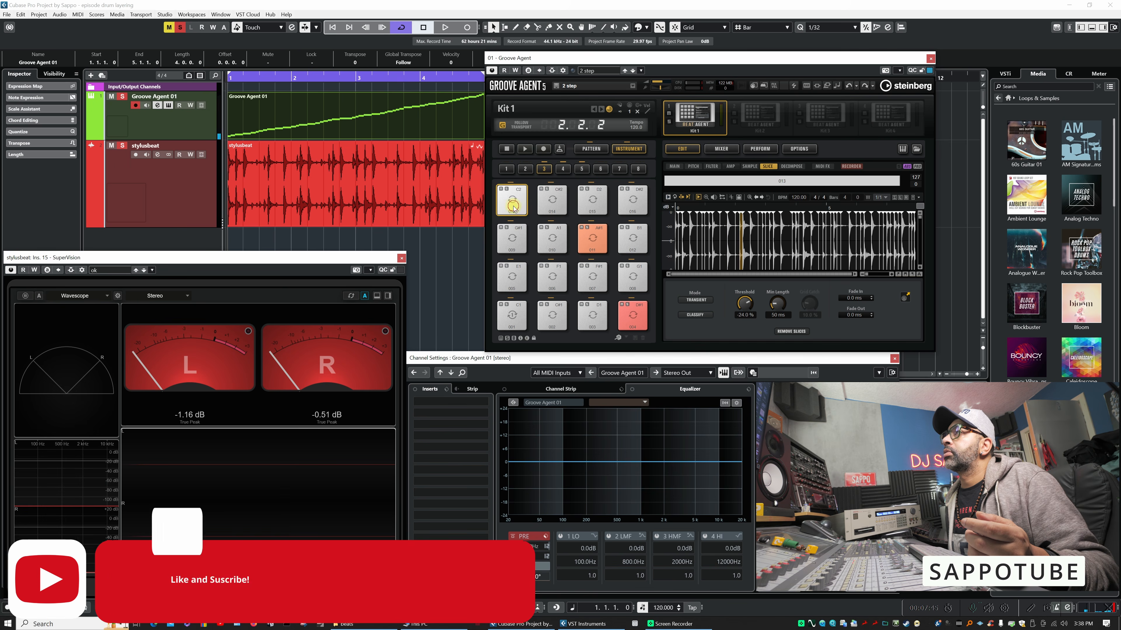
- Audition slices 014 and 015, and mark pad 015 with Color 1
left_click(552, 203)
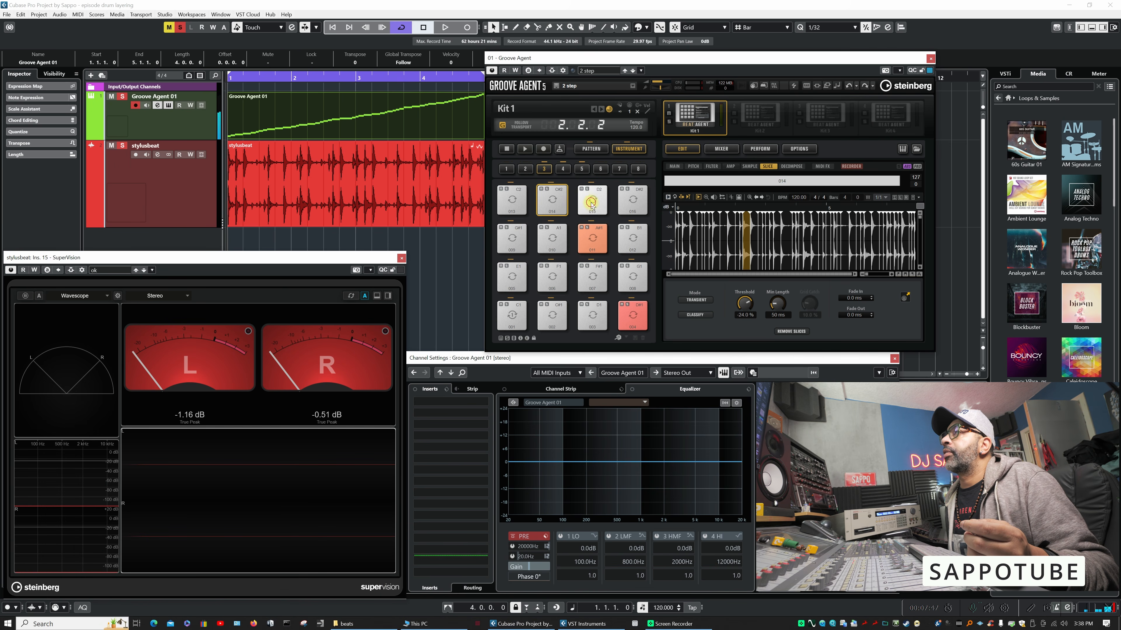
left_click(593, 200)
right_click(591, 203)
left_click(642, 281)
- Audition slices 012 and 008, and mark pad 008 with Color 1
left_click(631, 242)
left_click(633, 285)
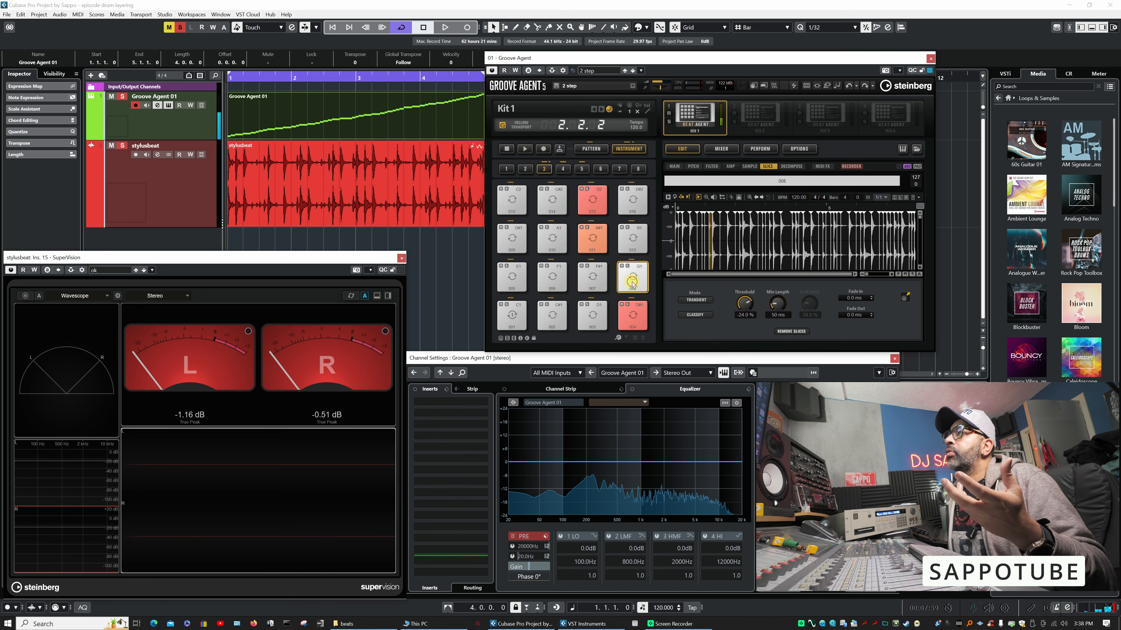
right_click(633, 283)
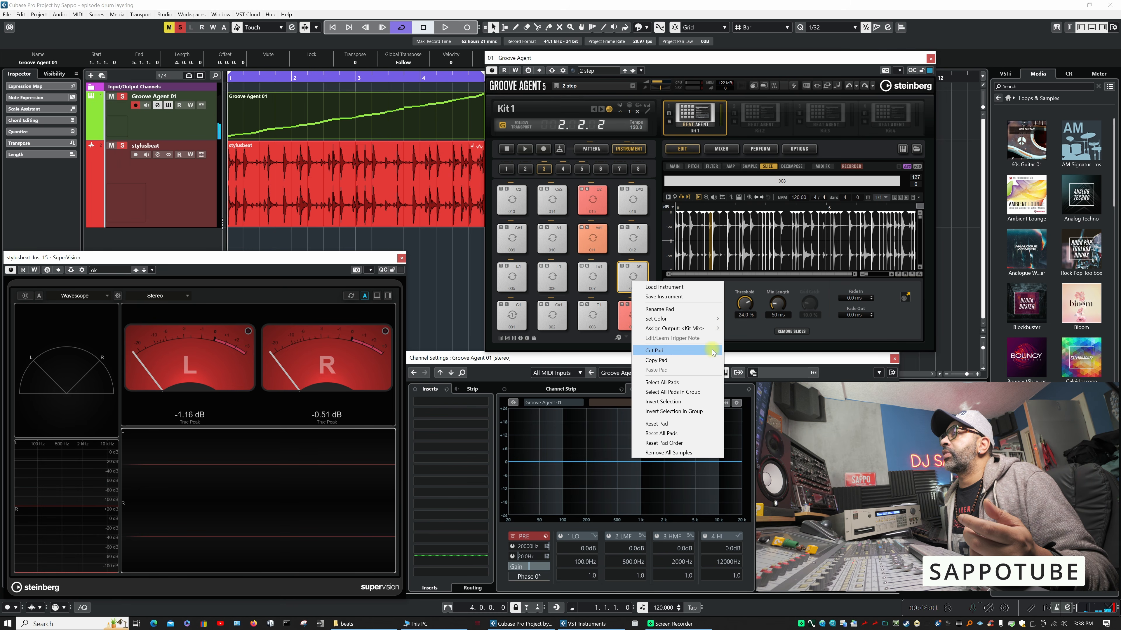
mouse_move(710, 319)
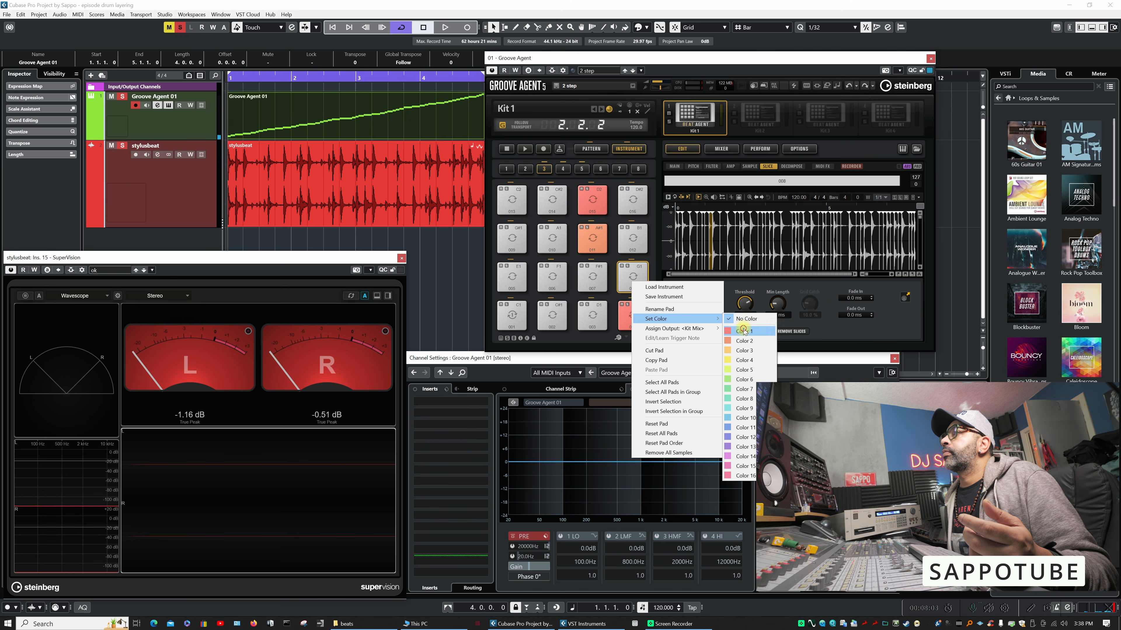
left_click(744, 331)
- Audition the remaining uncoloured slices in pad group 3, including 016, 013, 014, 009, 010, 006, 001 to 003 and 007
left_click(632, 202)
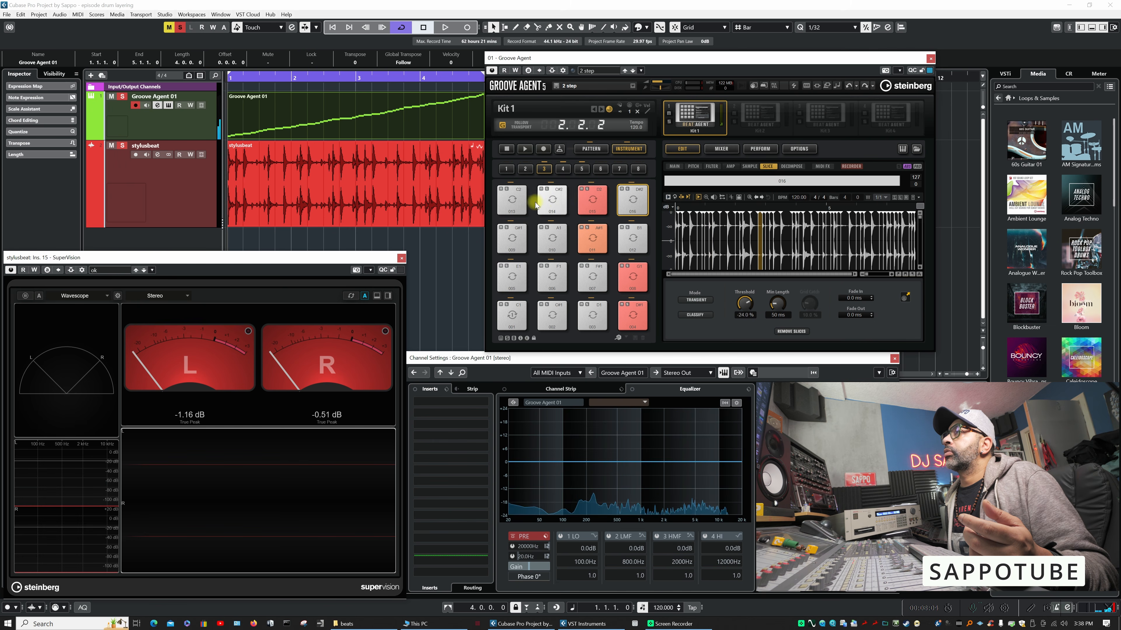
left_click(518, 205)
left_click(552, 203)
left_click(513, 208)
left_click(513, 241)
left_click(547, 242)
left_click(553, 278)
left_click(512, 316)
left_click(552, 316)
left_click(592, 317)
left_click(594, 279)
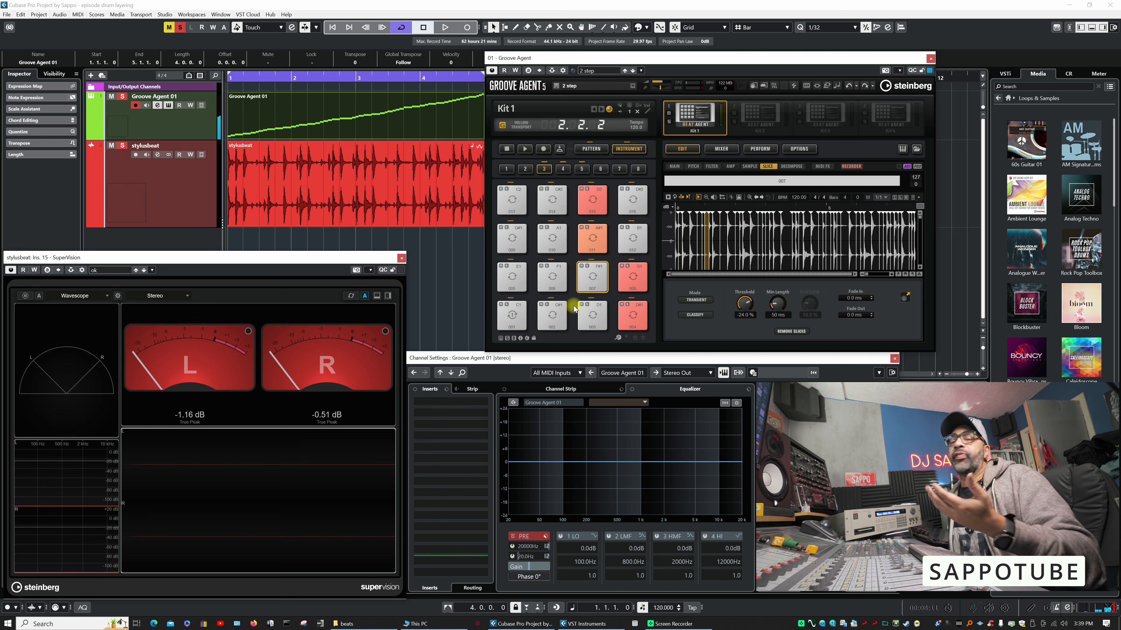
left_click(581, 288)
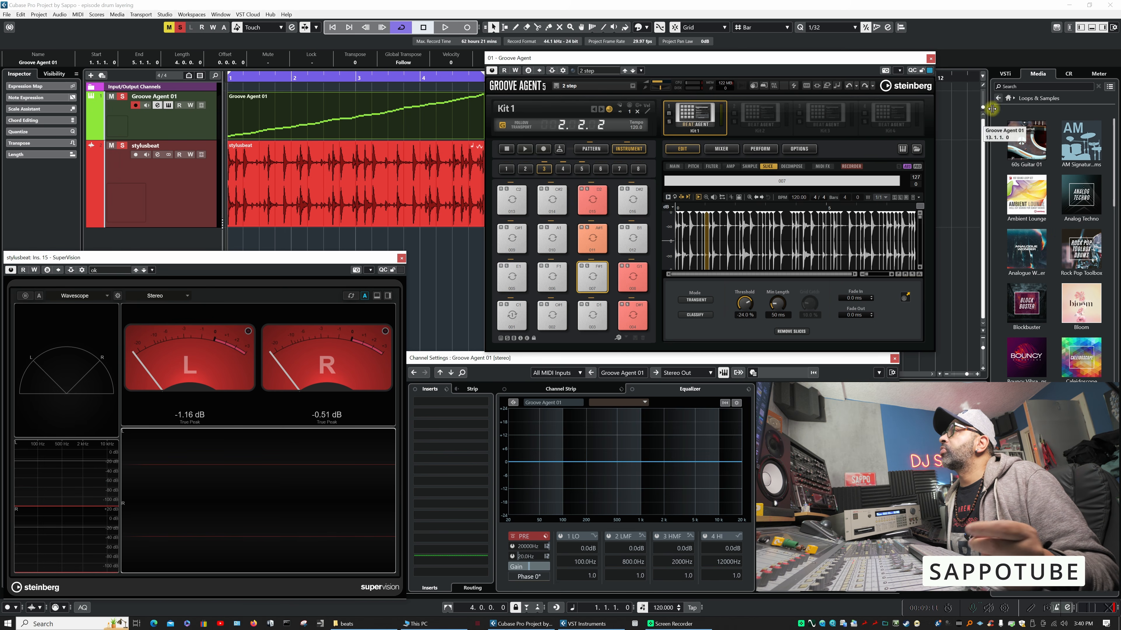
- Search the Loops & Samples media library for "snare"
left_click(1009, 98)
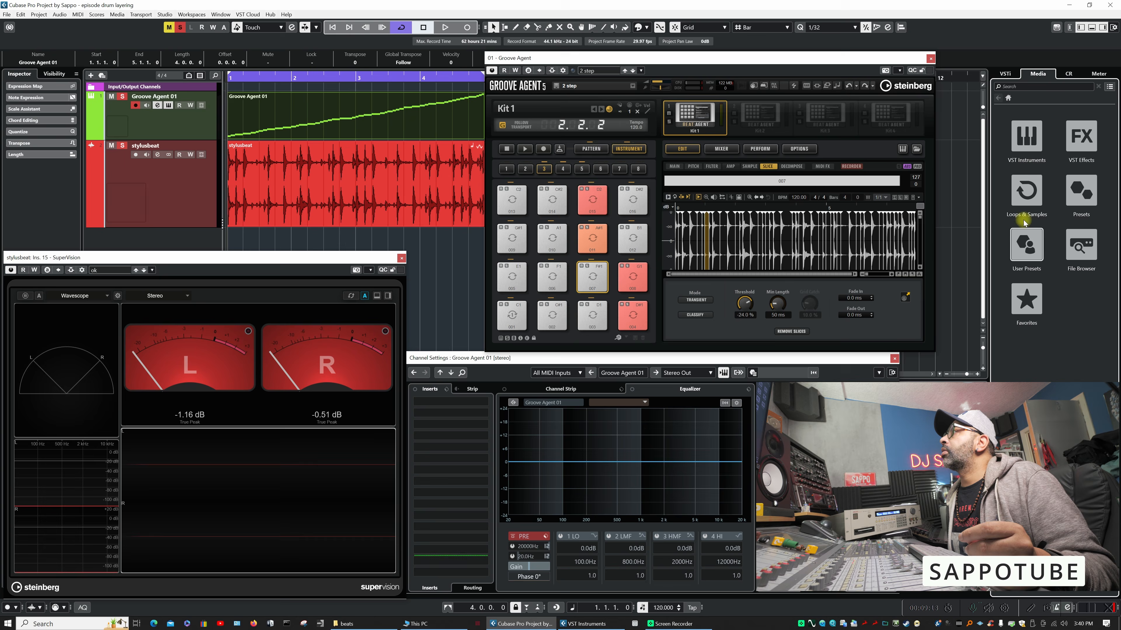
left_click(1023, 199)
left_click(1033, 86)
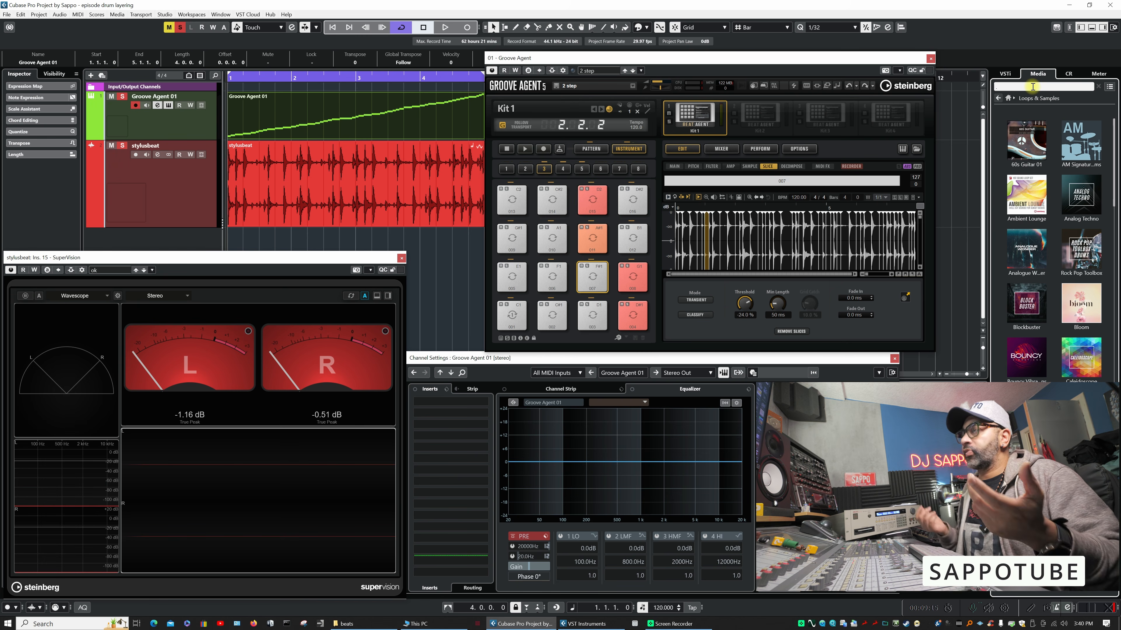
type("snare")
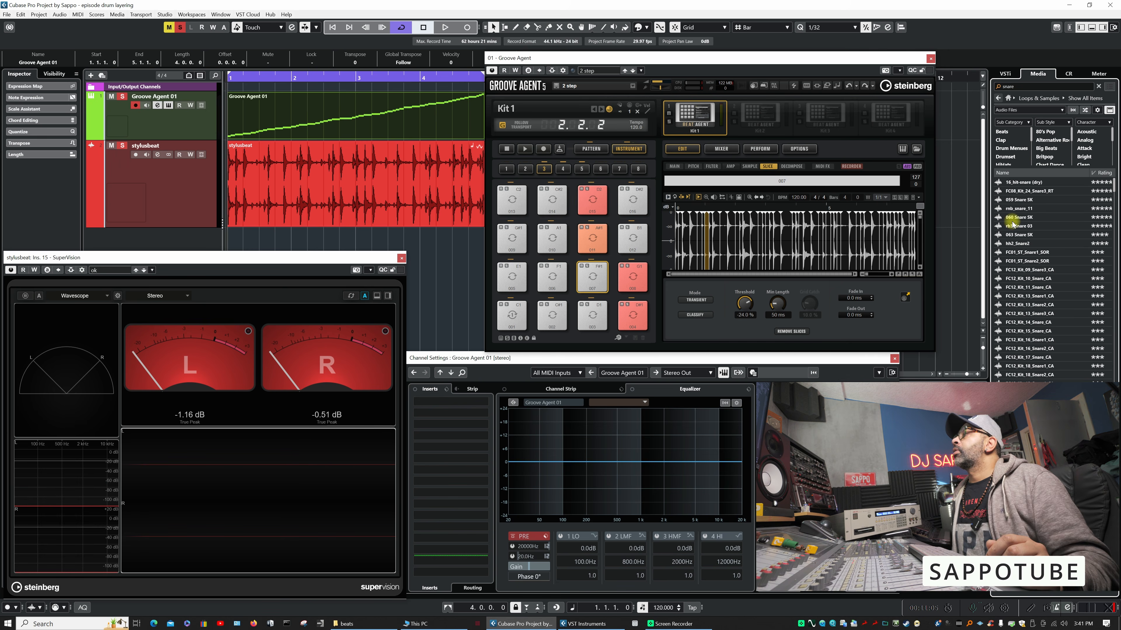
- Audition the first snare samples from 16_hit-snare (dry) onward and choose rb3_Snare 03
left_click(1021, 184)
left_click(1020, 193)
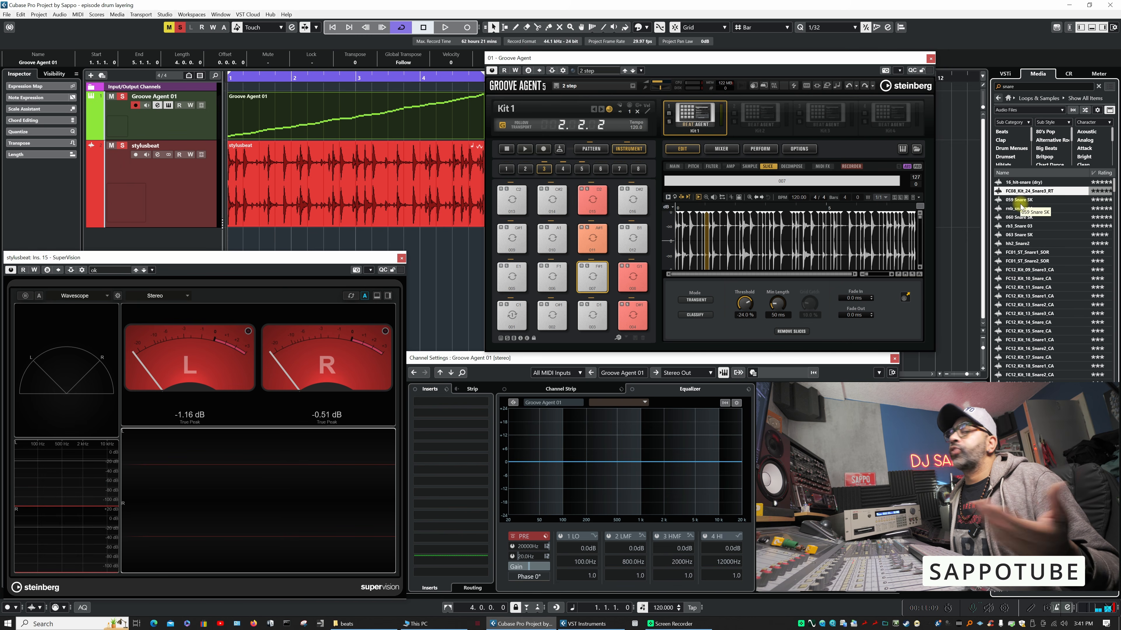
left_click(1019, 199)
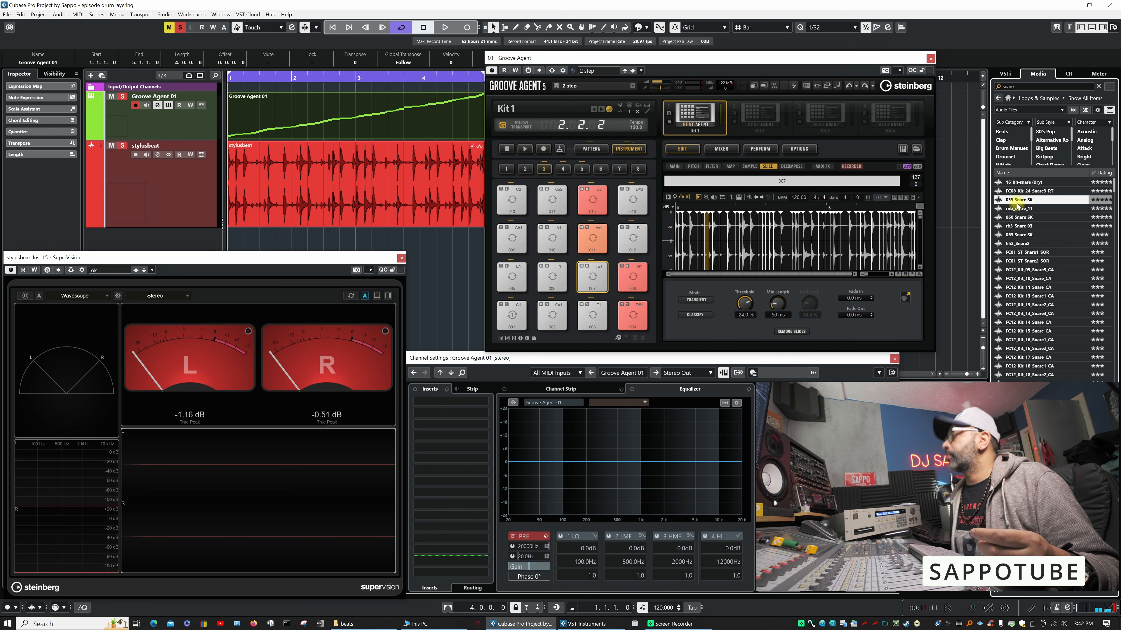
left_click(1014, 211)
left_click(1014, 217)
left_click(1014, 226)
left_click(1013, 218)
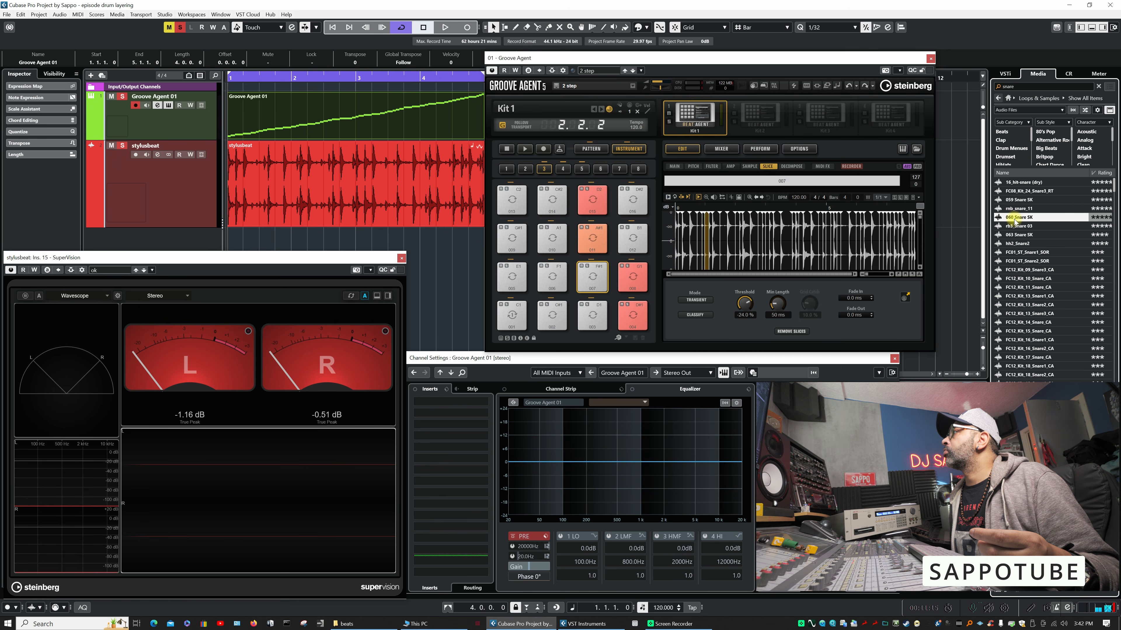
left_click(1015, 209)
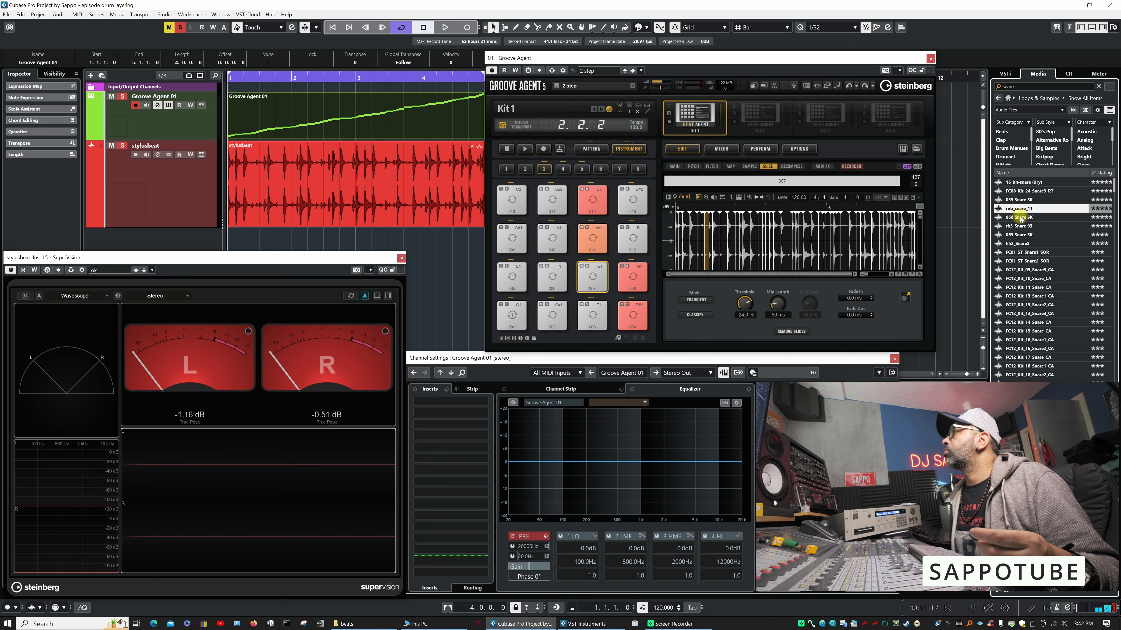
left_click(1021, 201)
left_click(1016, 226)
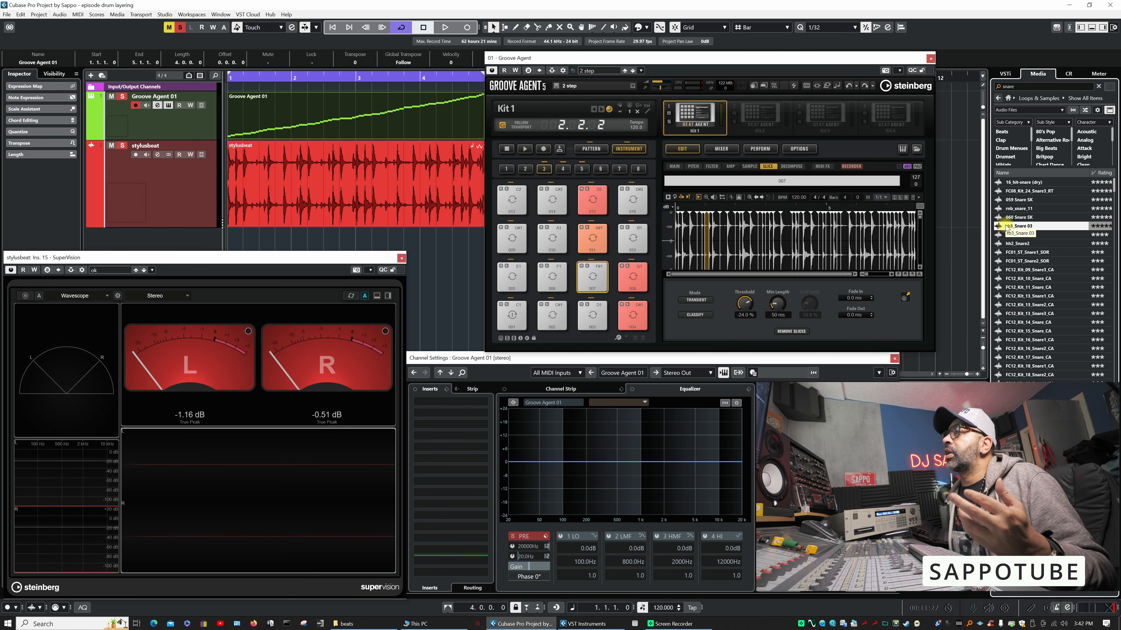
- Trigger slice 004 repeatedly while examining its frequency spectrum in the channel equalizer
left_click(627, 317)
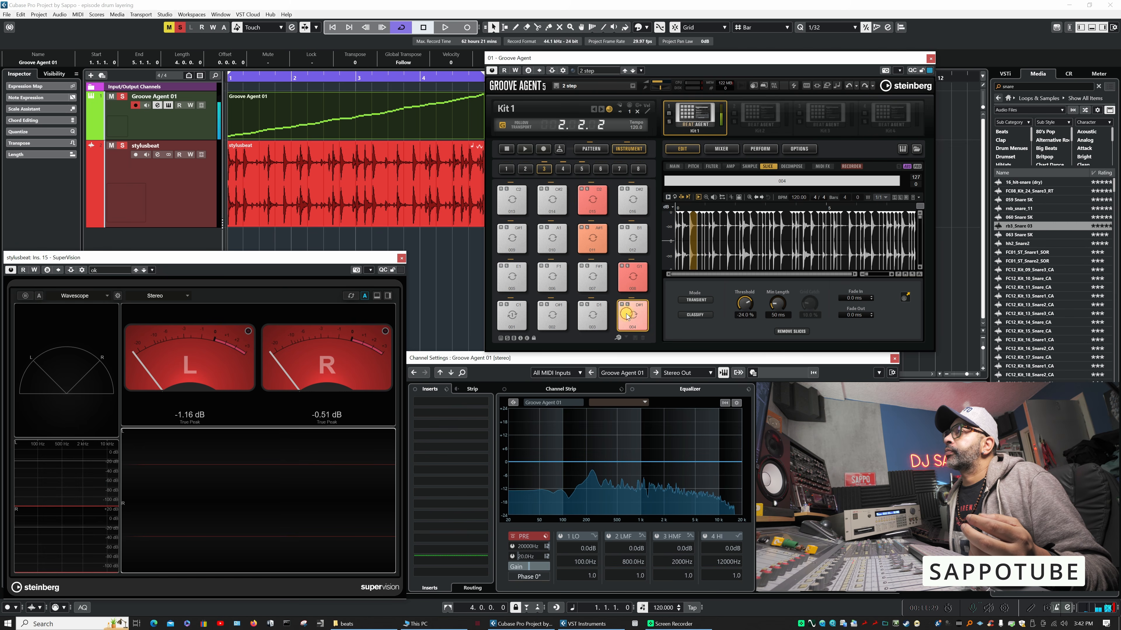
left_click(626, 315)
left_click(626, 314)
left_click(626, 314)
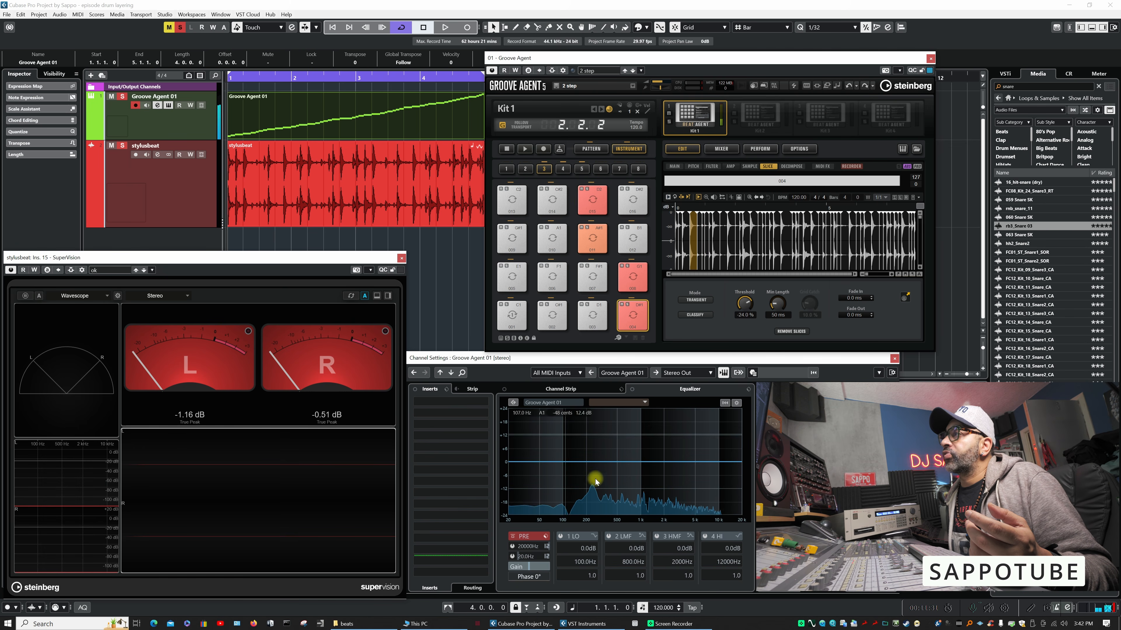
left_click(633, 321)
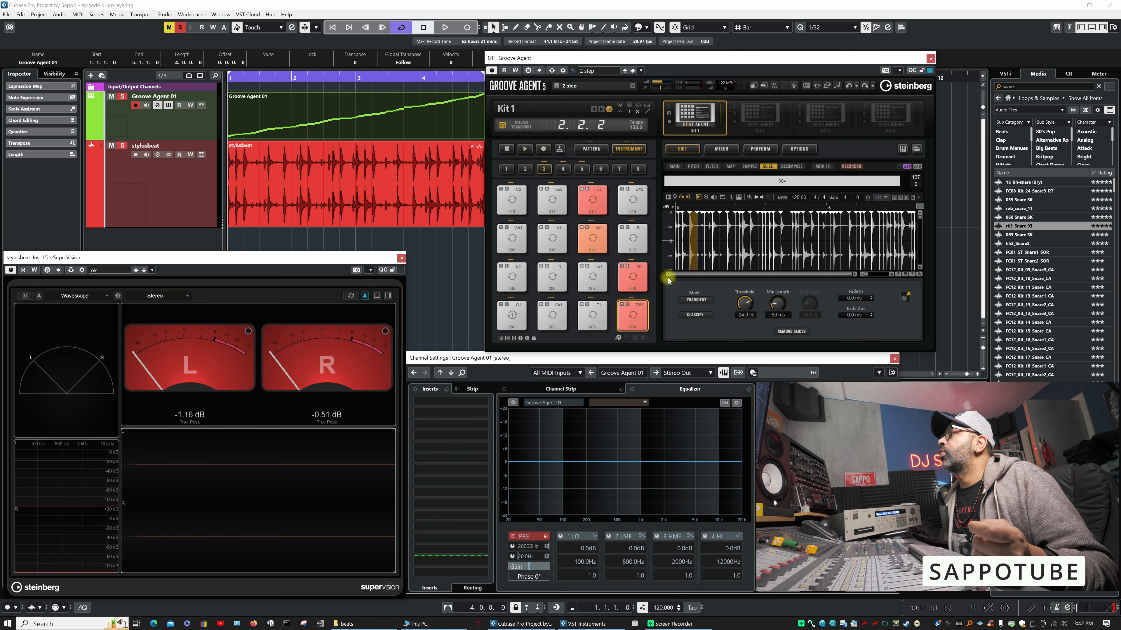
- Add the rb3_Snare 03 sample to pad 004 as a second sample alongside the existing slice
left_click_drag(998, 224, 634, 323)
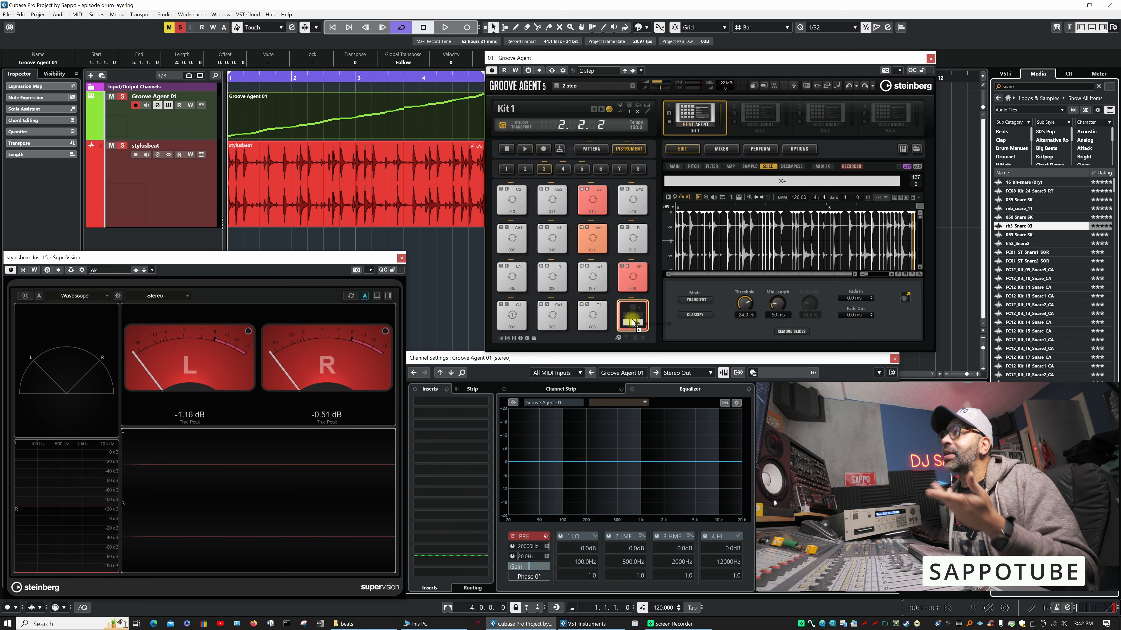
left_click_drag(634, 324, 638, 311)
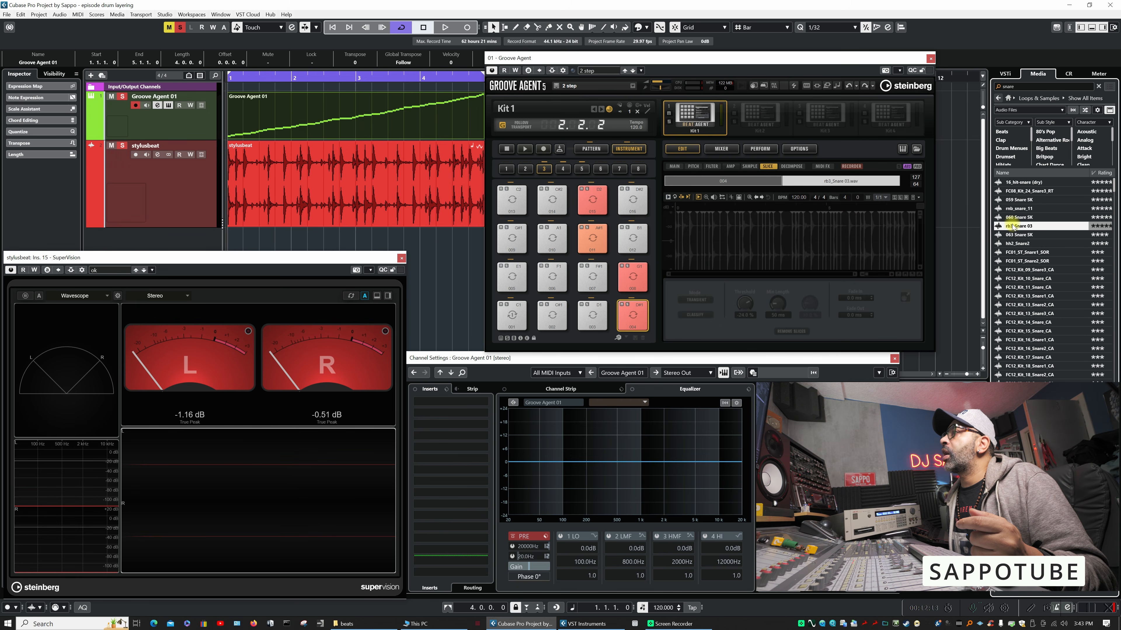
- Display the Main sample settings for pad 004 and trigger the pad to compare its two samples
left_click(728, 184)
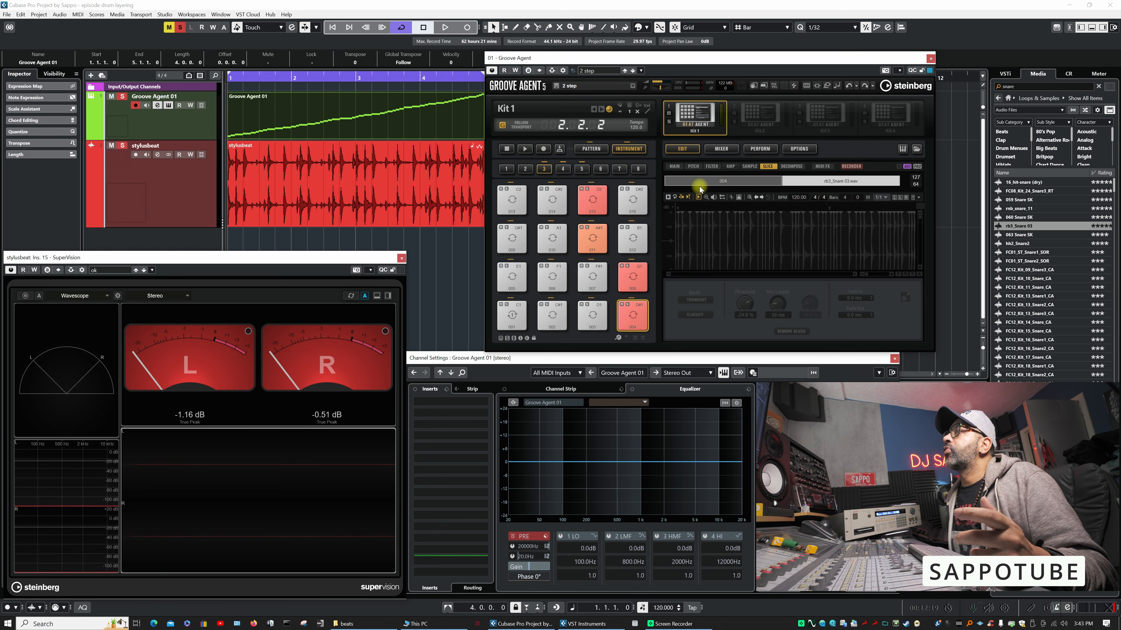
left_click(674, 167)
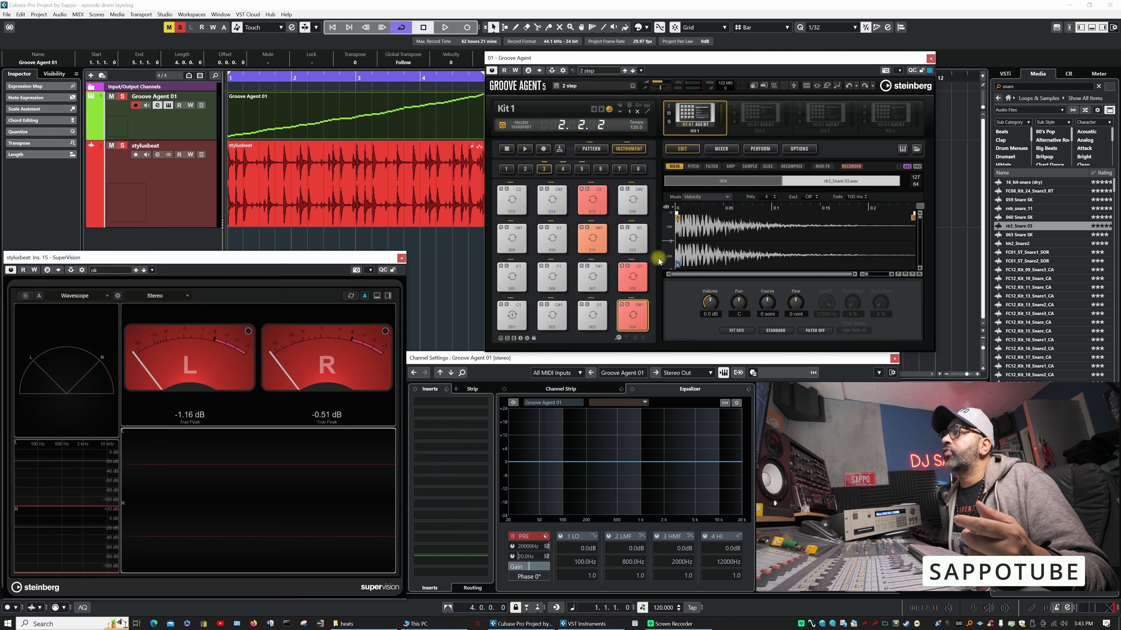
left_click(635, 327)
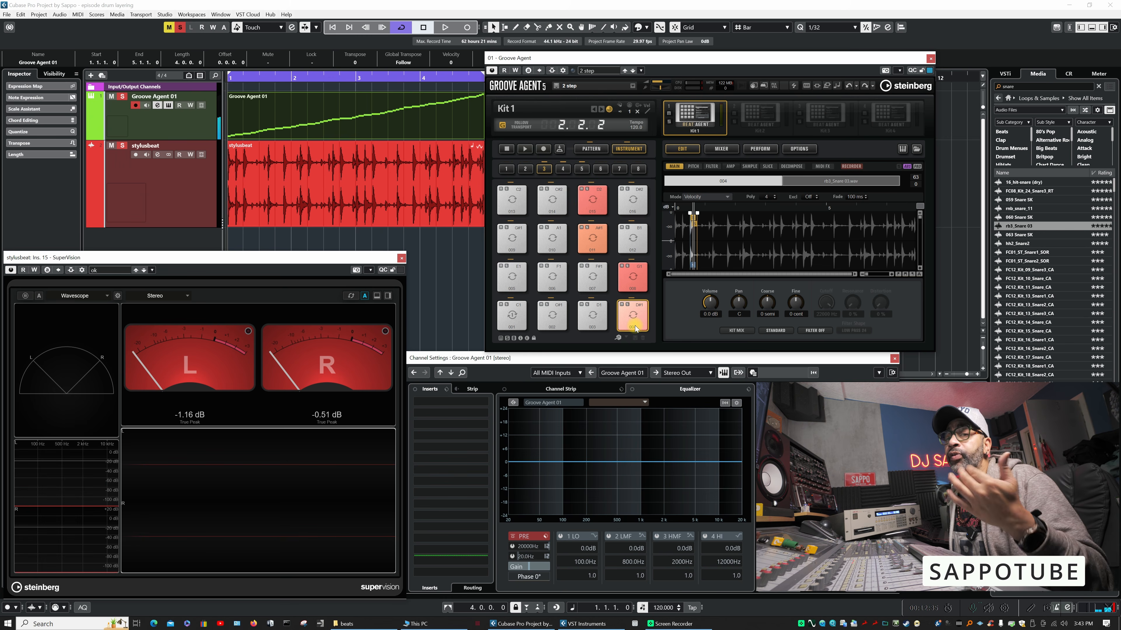
- Trigger pad 004 at different velocities to compare its original slice with the rb3_Snare 03 sample
left_click(636, 307)
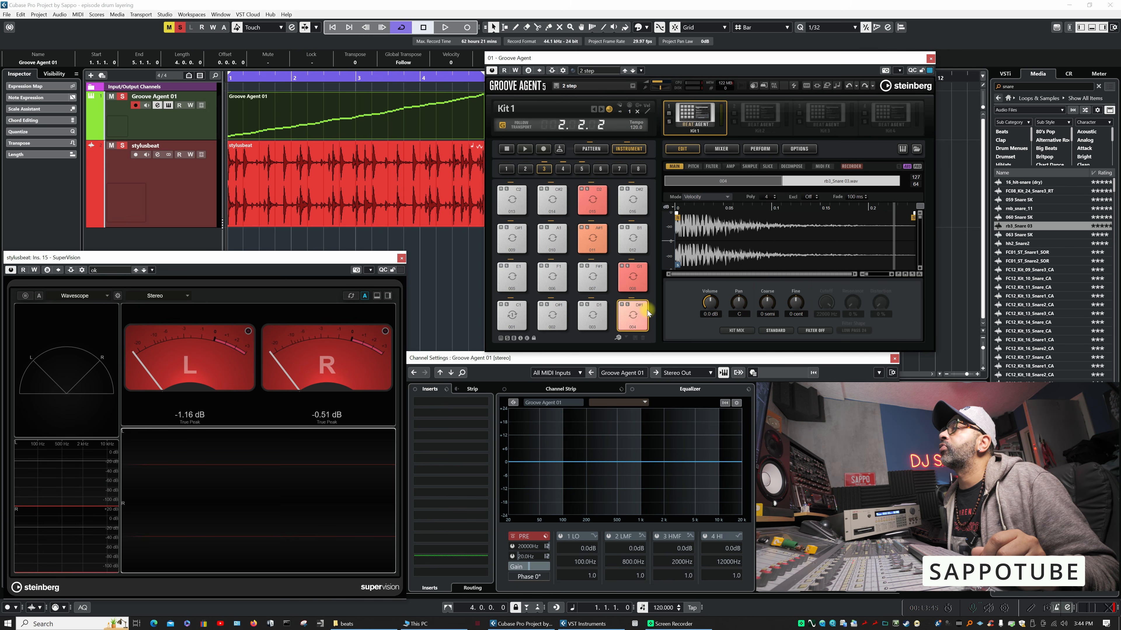
left_click(634, 317)
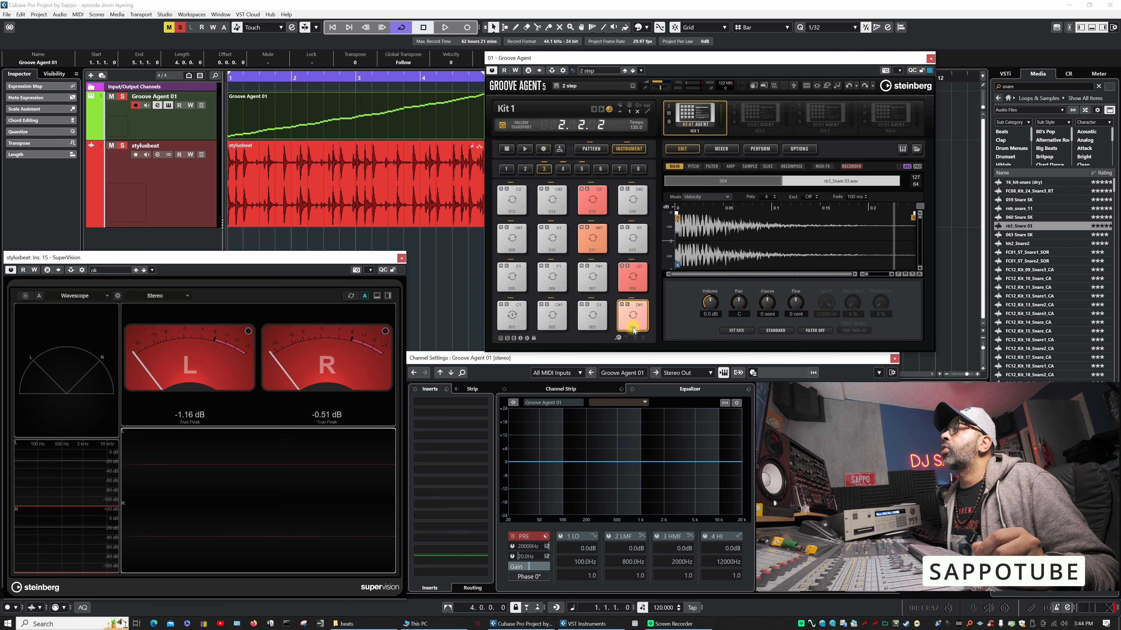
left_click(634, 316)
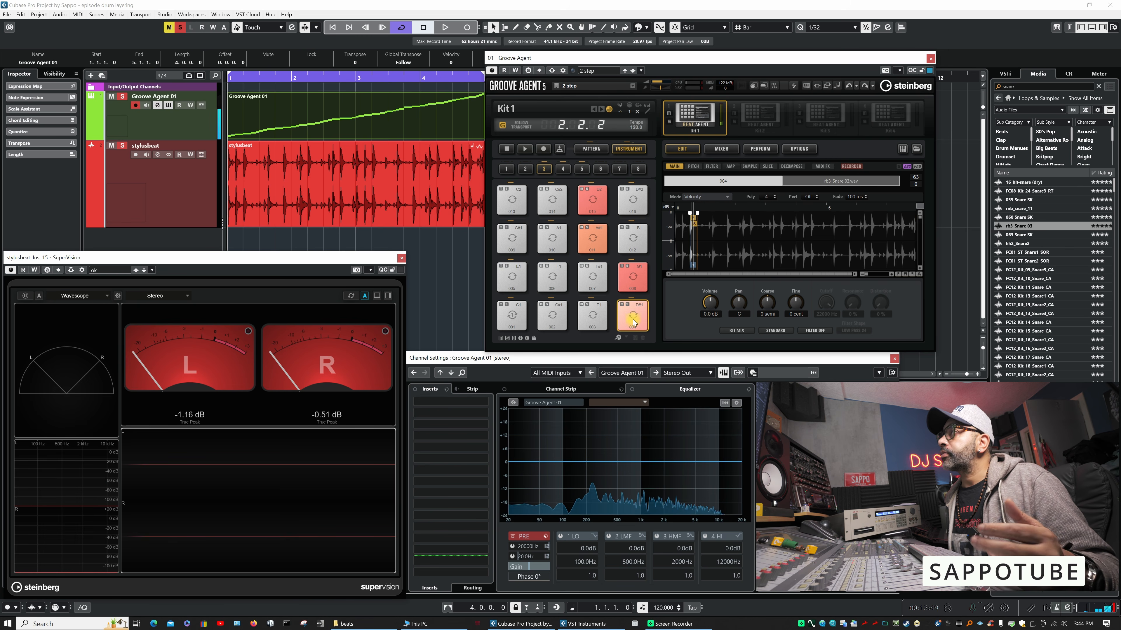
left_click(634, 308)
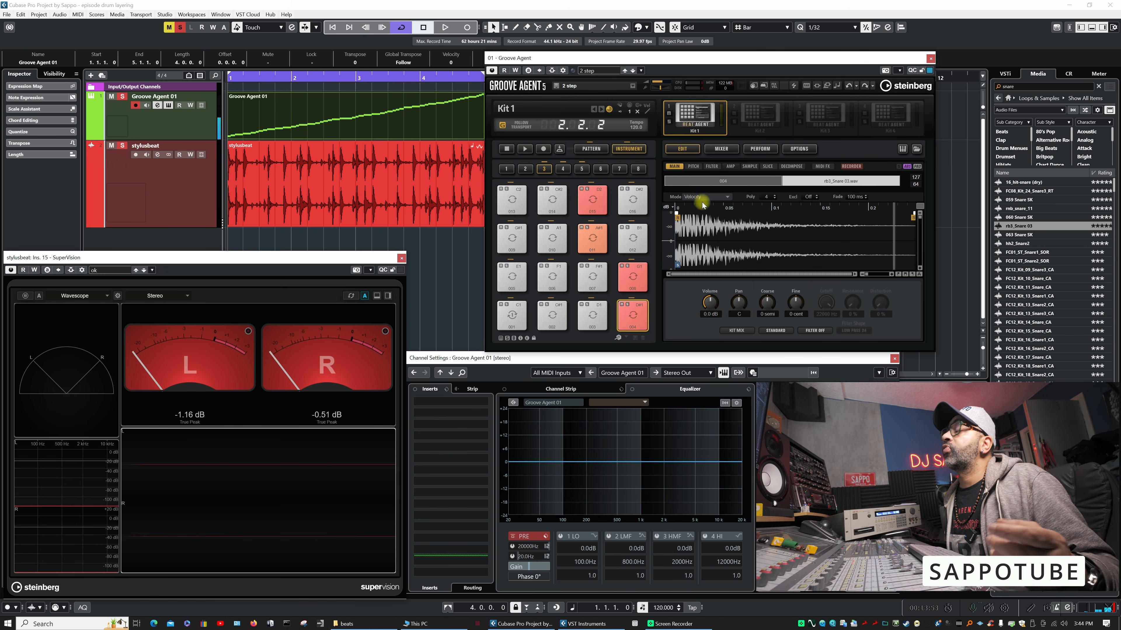
- Set pad 004's sample mode to Layer and trigger the pad repeatedly to hear both snares together
left_click(724, 197)
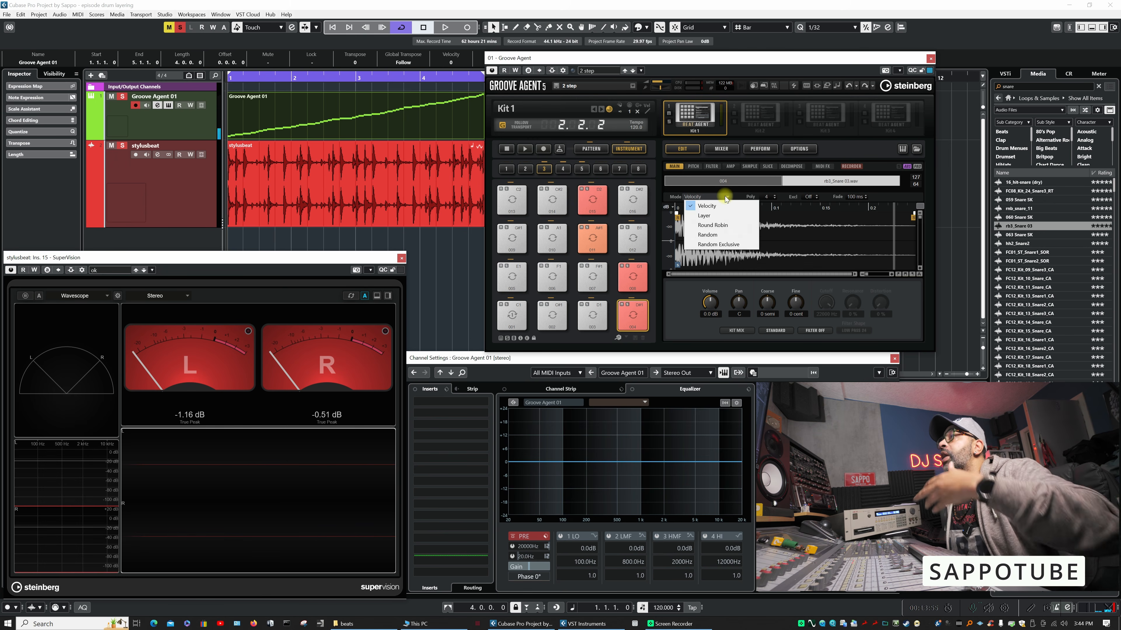
left_click(715, 215)
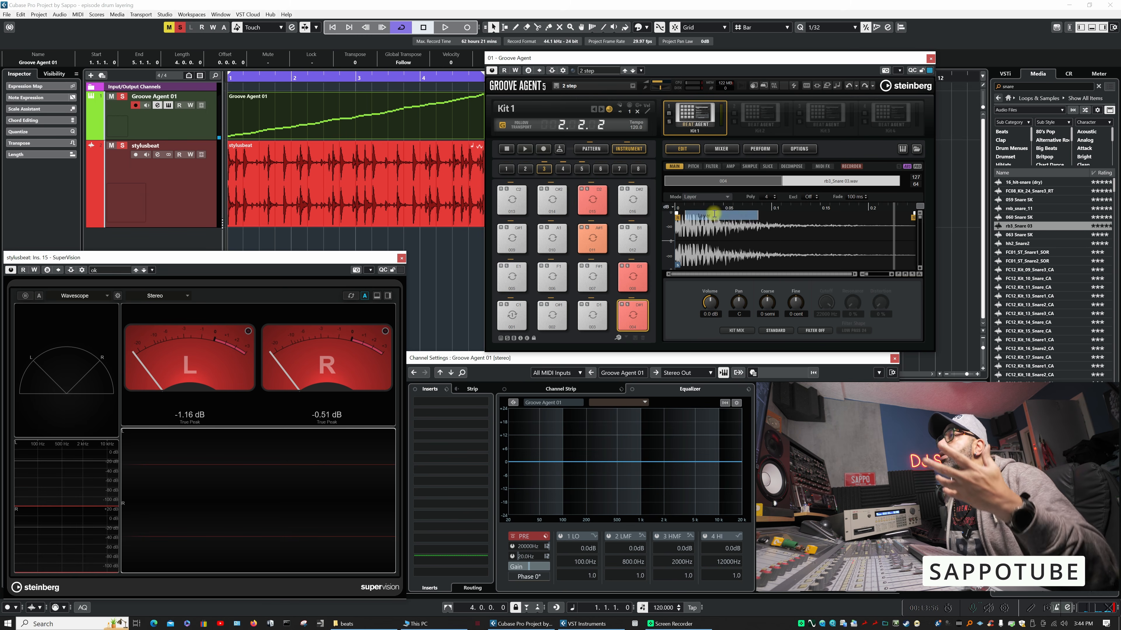
left_click(634, 316)
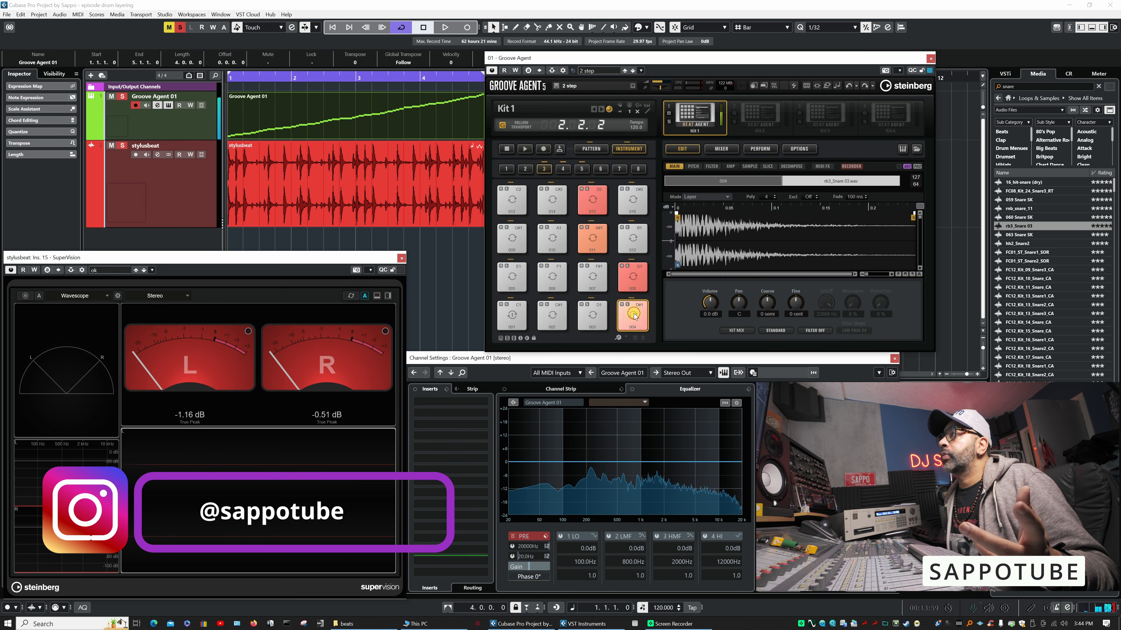
left_click(634, 316)
left_click(634, 316)
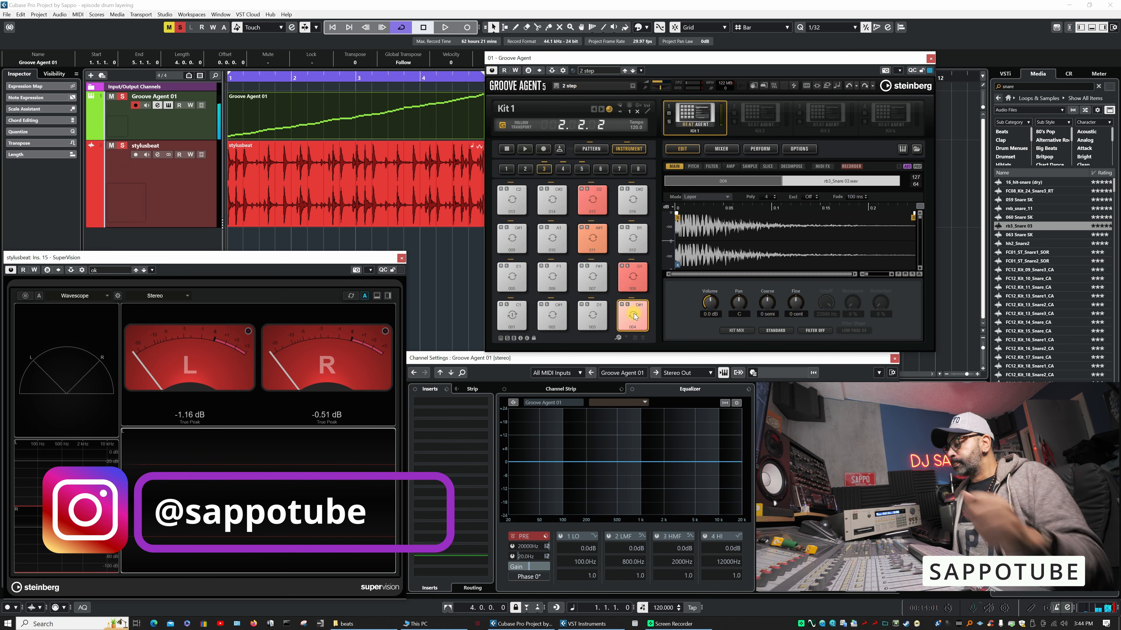
left_click(633, 315)
left_click(634, 316)
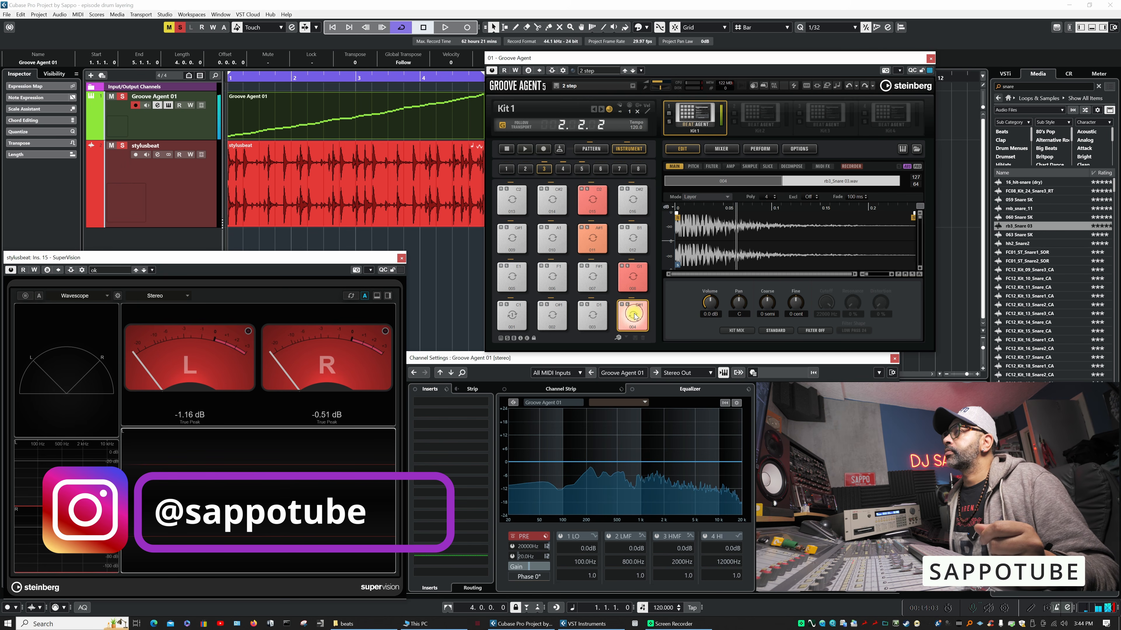
left_click(634, 316)
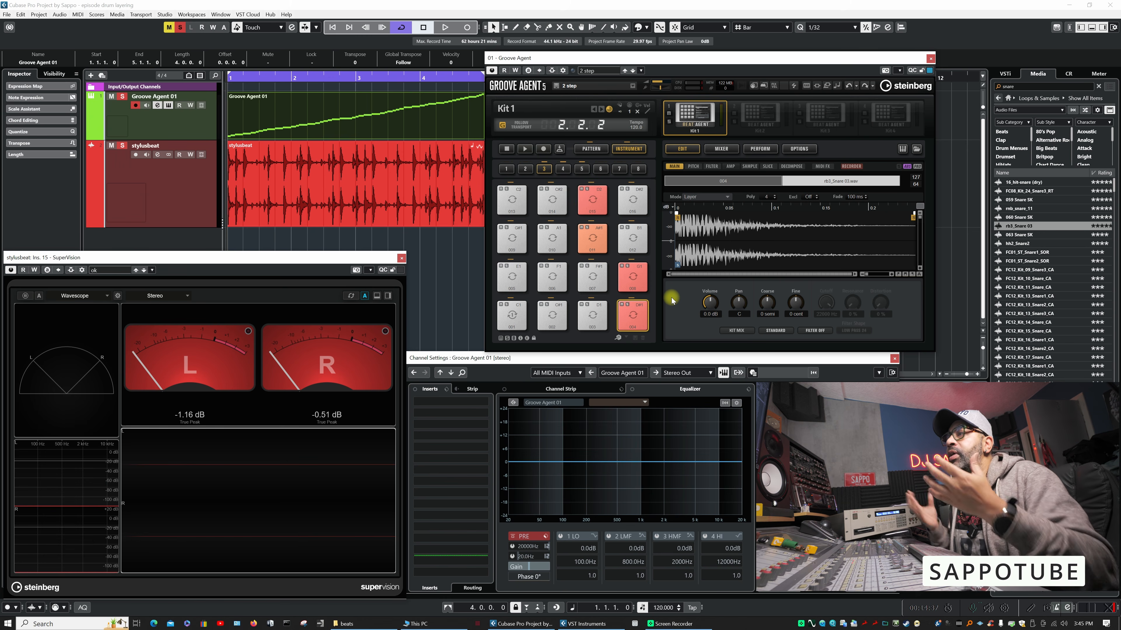
- Switch pad 004's sample mode back to Velocity and trigger each of its two samples separately
left_click(720, 196)
left_click(710, 206)
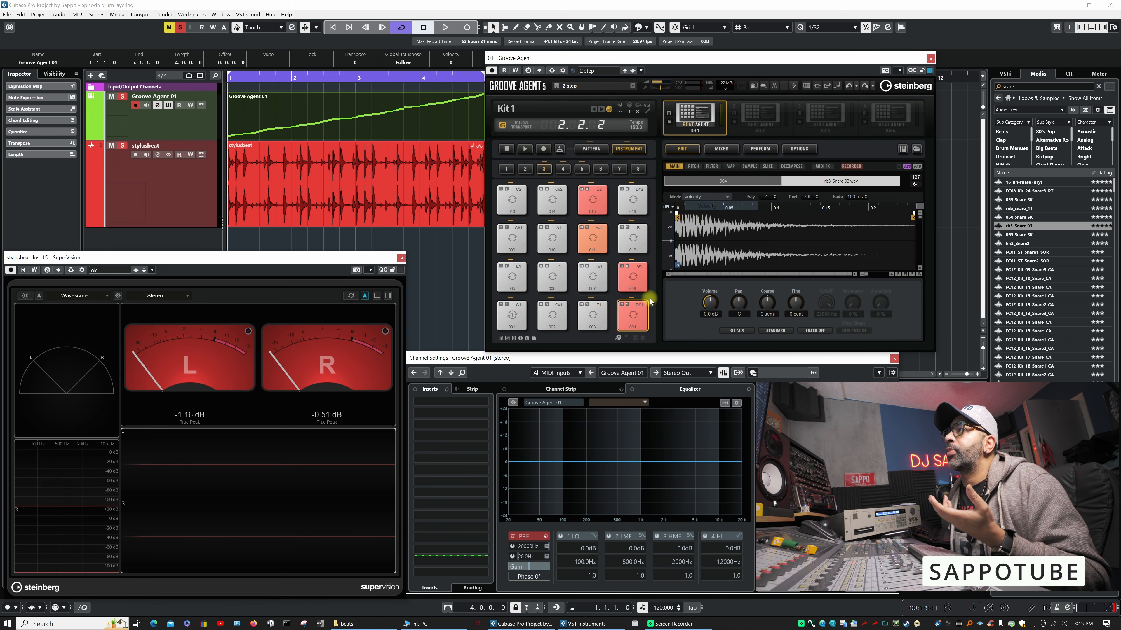
left_click(639, 326)
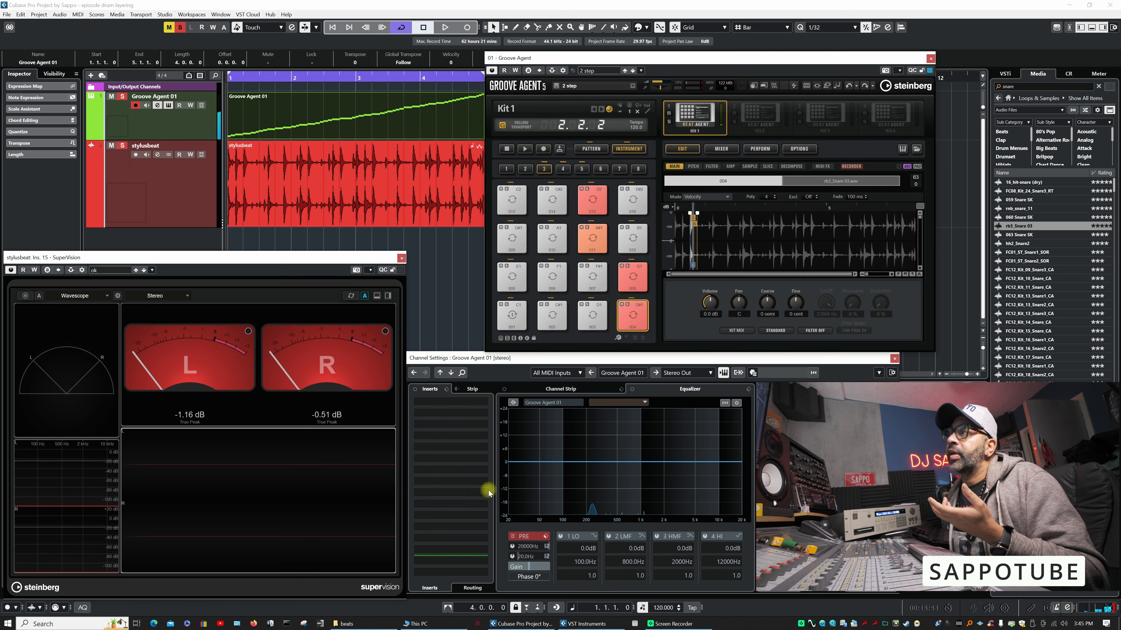
left_click(626, 321)
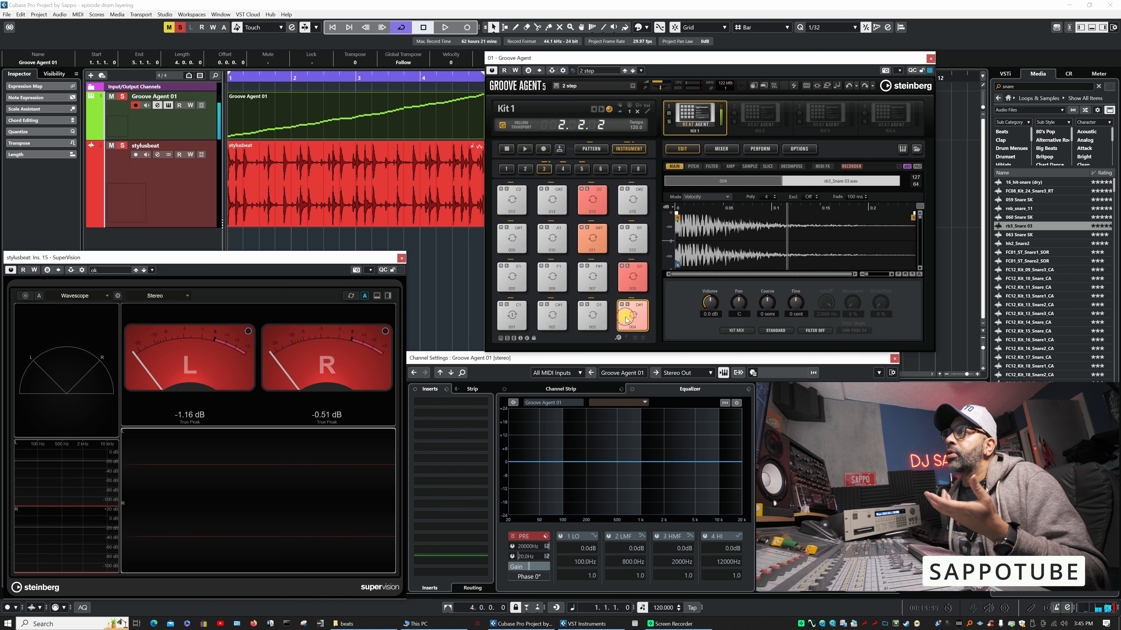
left_click(632, 310)
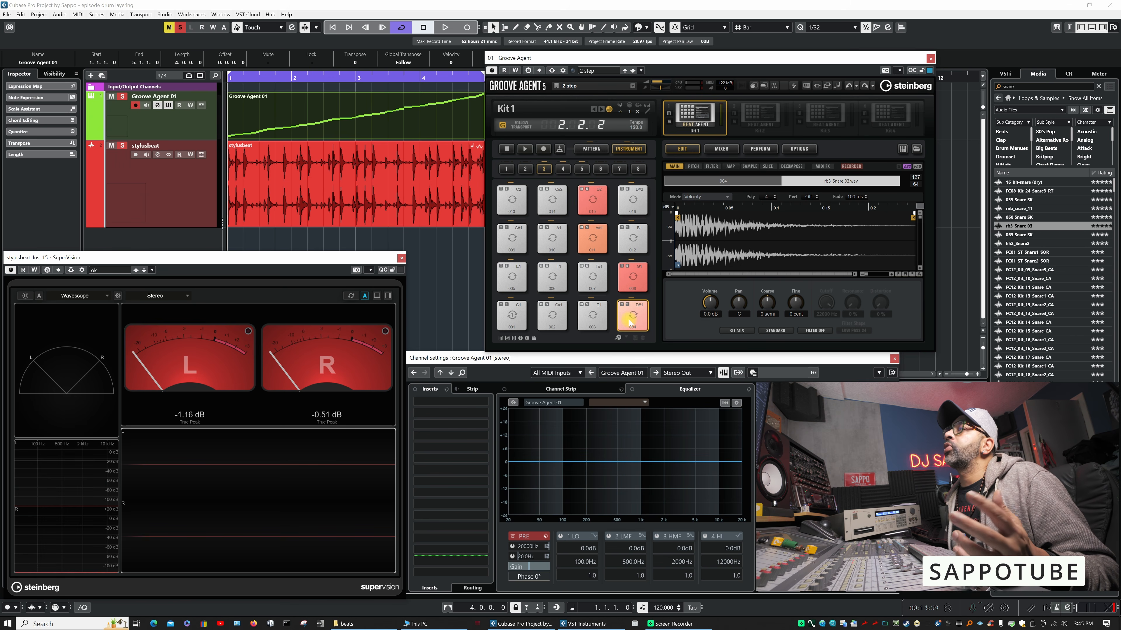
- Set pad 004 to Layer mode again and examine the combined snares' spectrum in the channel equalizer
left_click(716, 195)
left_click(706, 214)
left_click(633, 314)
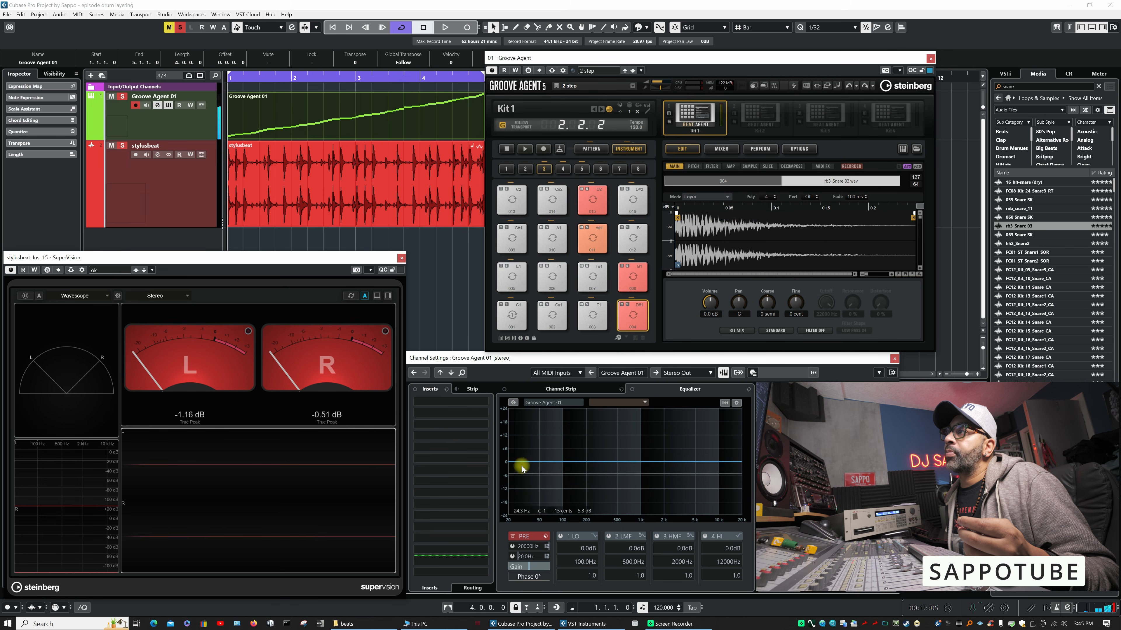
left_click(634, 316)
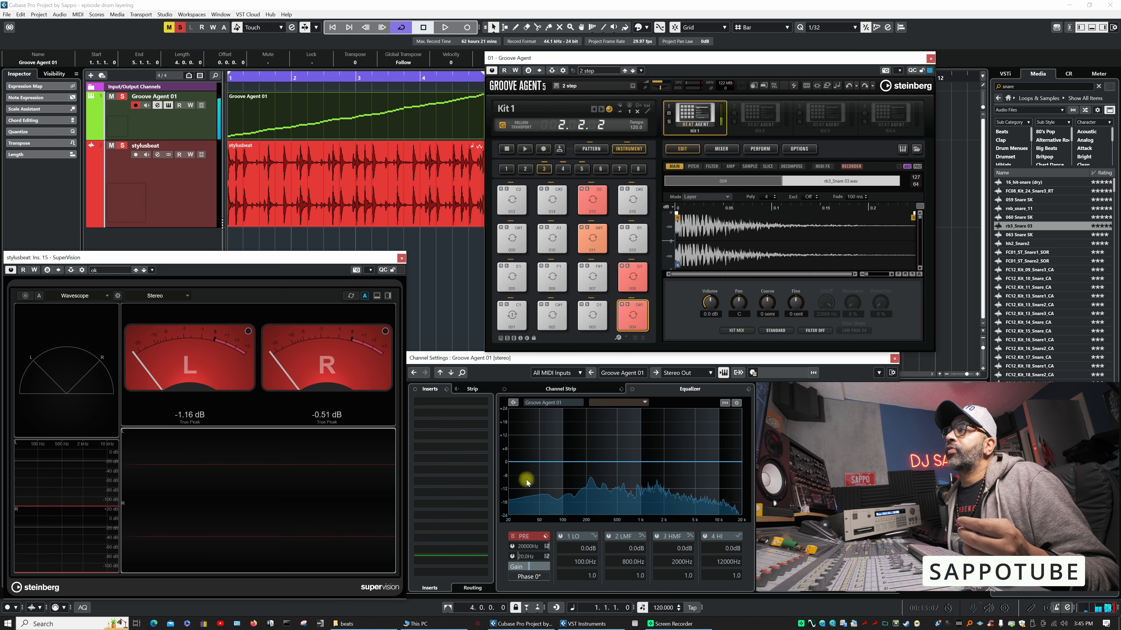
left_click(633, 314)
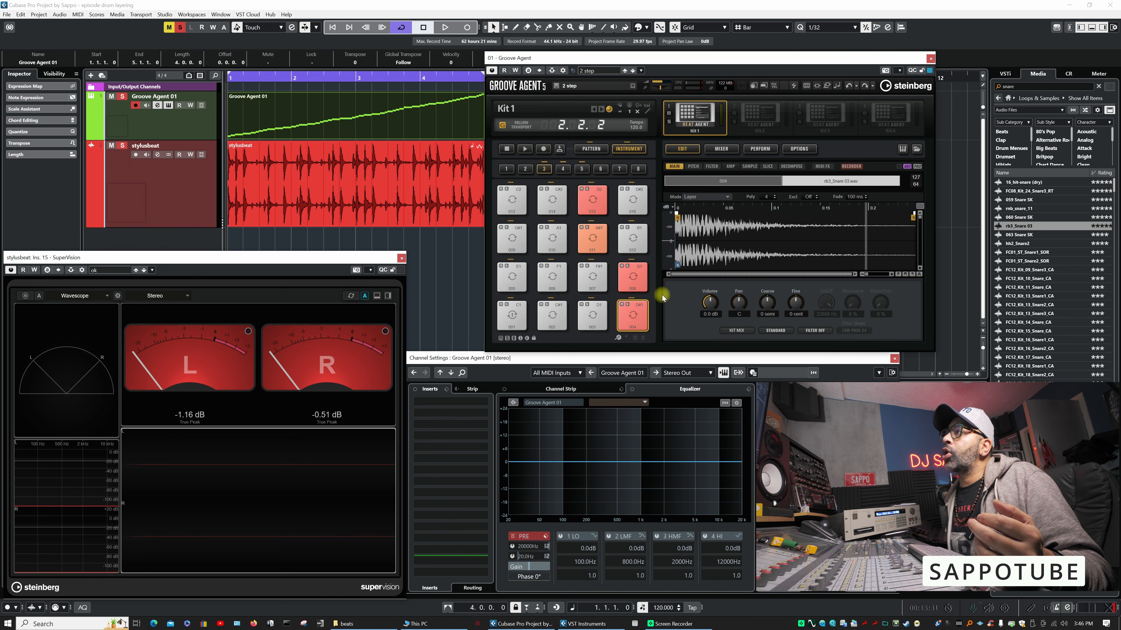
left_click(632, 311)
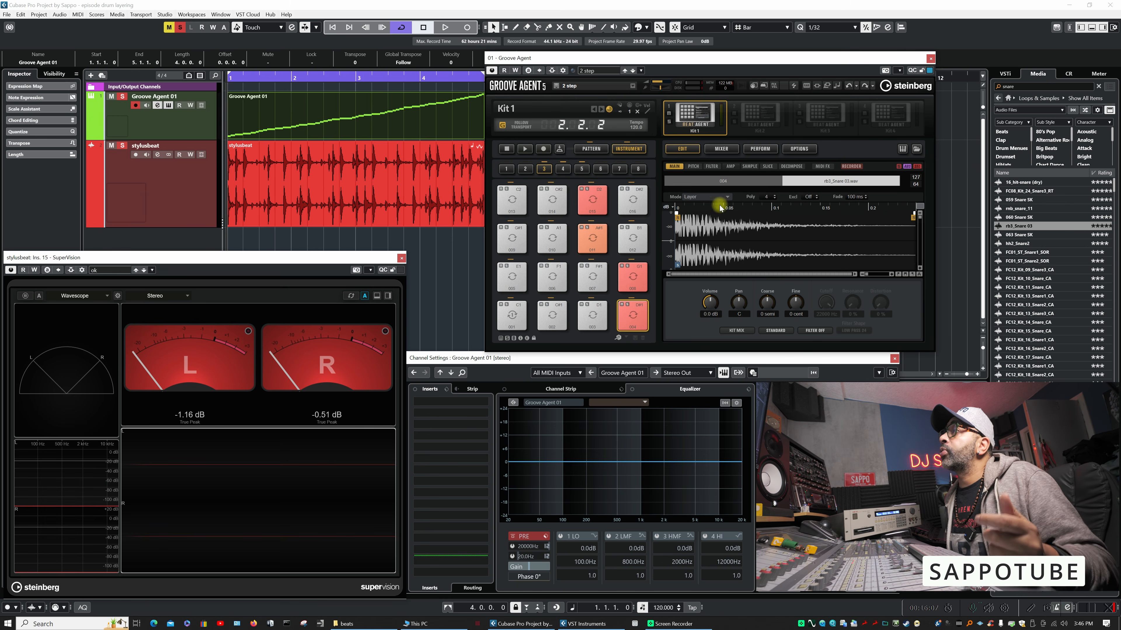
- Alternate between slice 004 and rb3_Snare 03 in pad 004's sample map, triggering the pad to show their individual settings
left_click(720, 184)
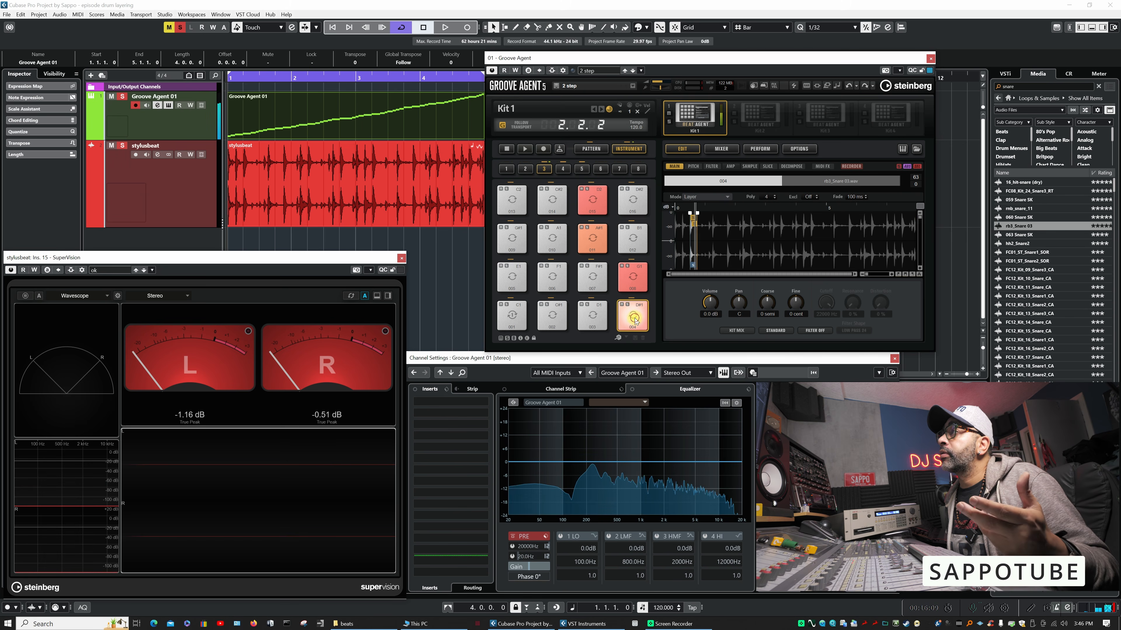
left_click(821, 181)
left_click(639, 314)
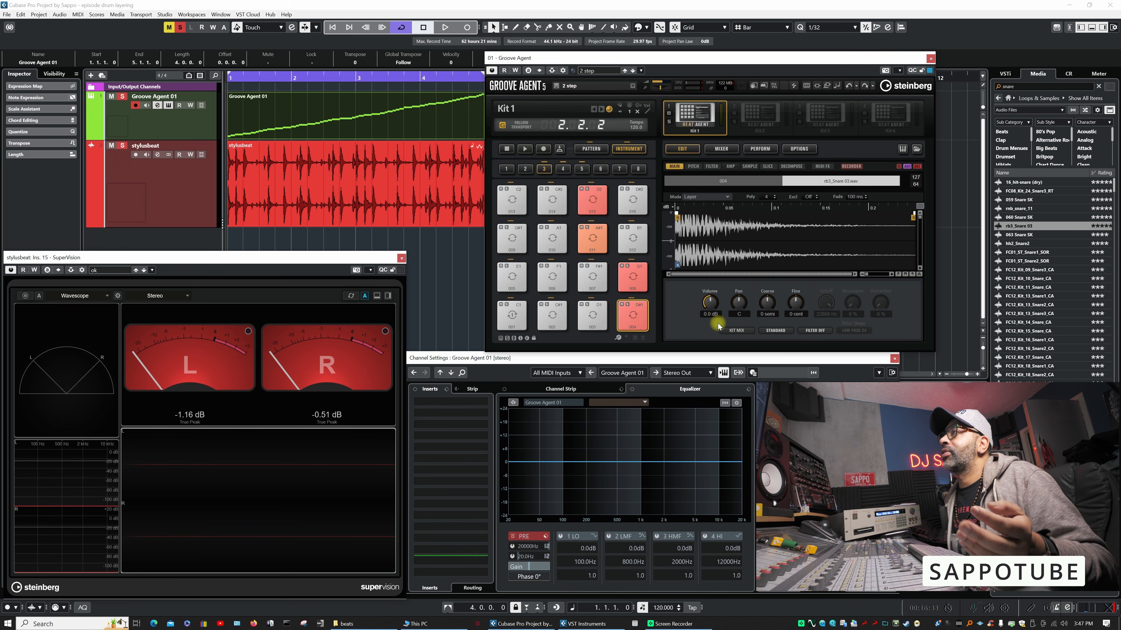
left_click(731, 181)
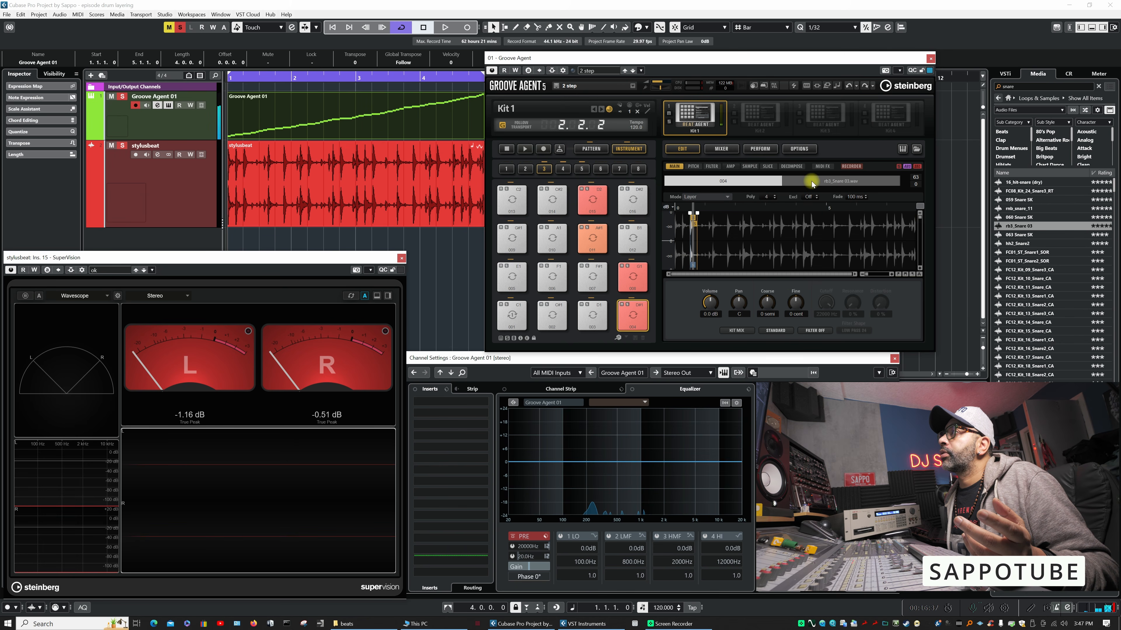
left_click(789, 179)
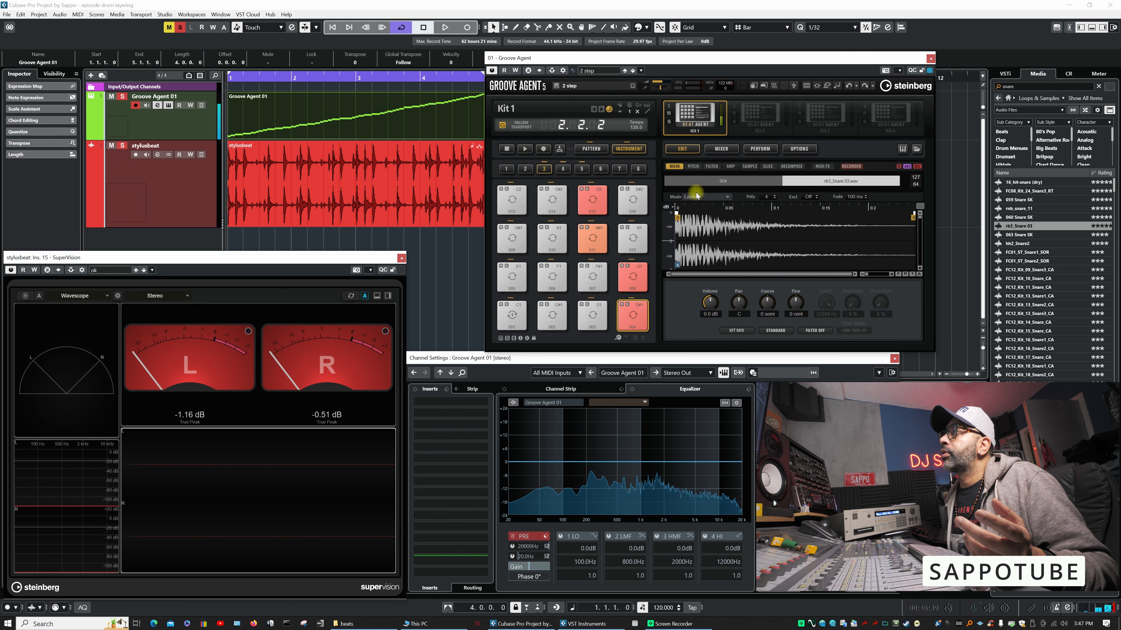
left_click(633, 312)
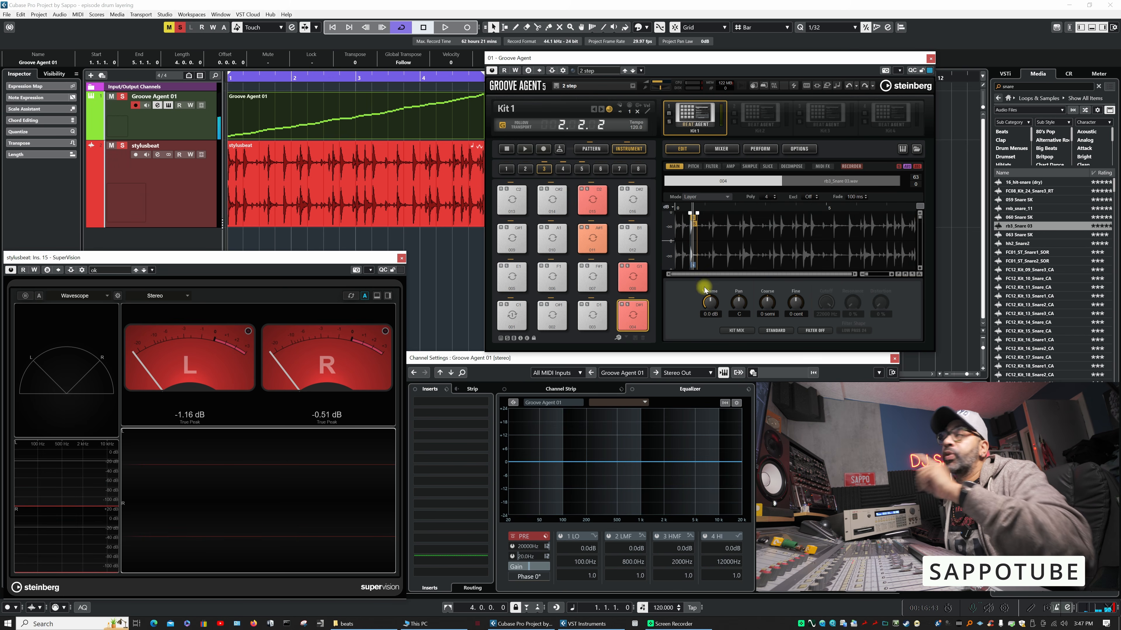
- Set the playback quality of the rb3_Snare 03 layer to Vintage and audition pad 004
left_click(826, 181)
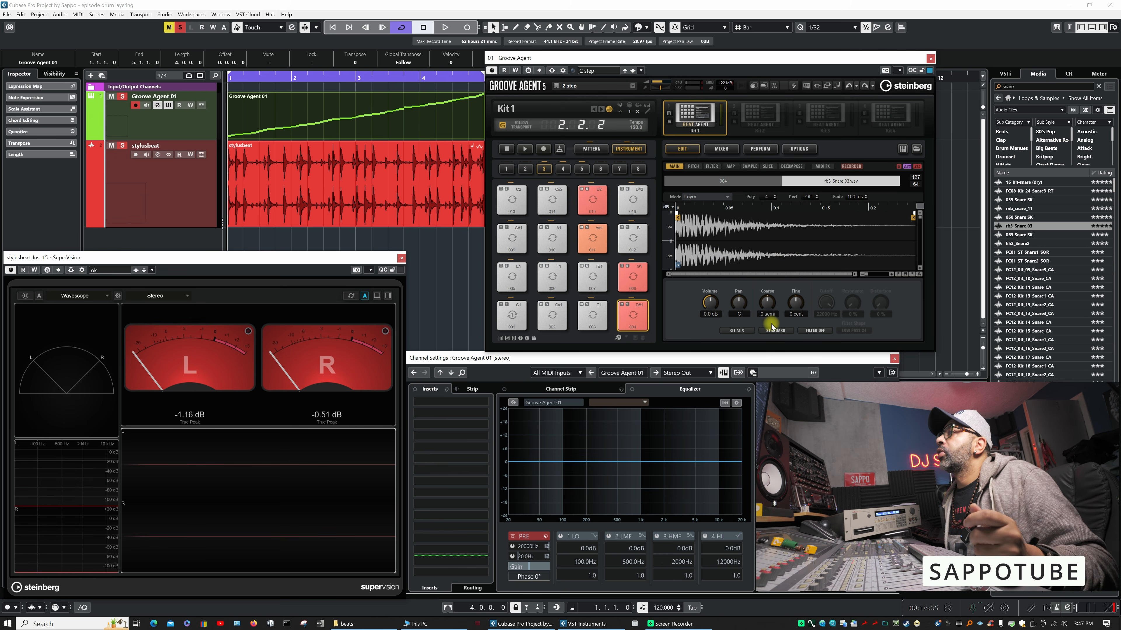
left_click(784, 331)
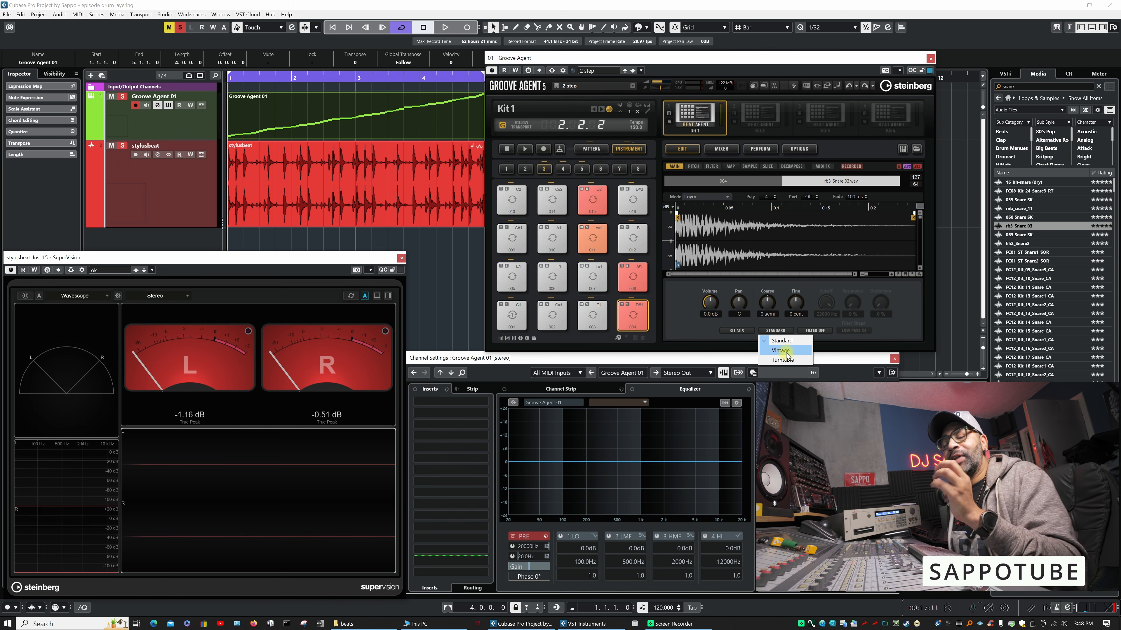
left_click(787, 355)
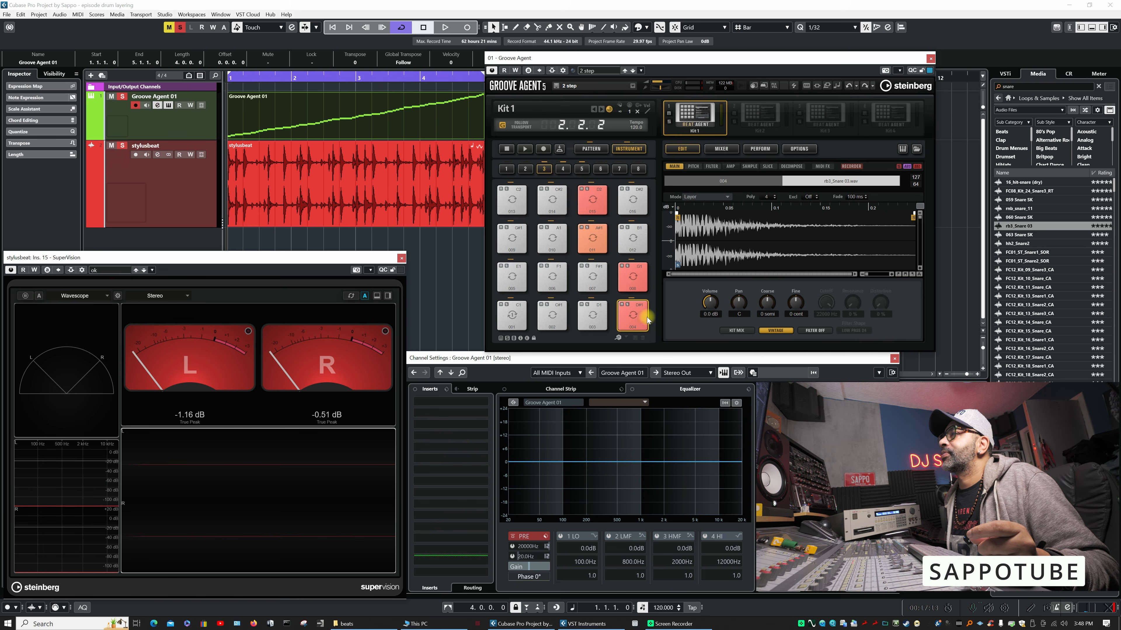
left_click(640, 316)
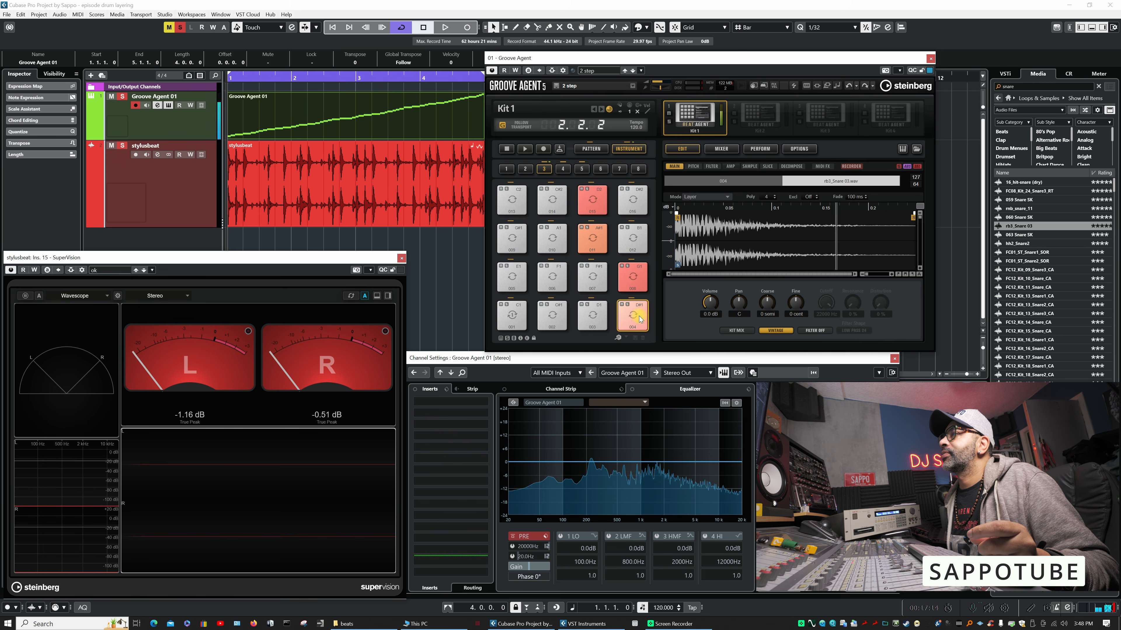
- Try the Turntable playback quality on the rb3_Snare 03 layer and trigger pad 004
left_click(787, 331)
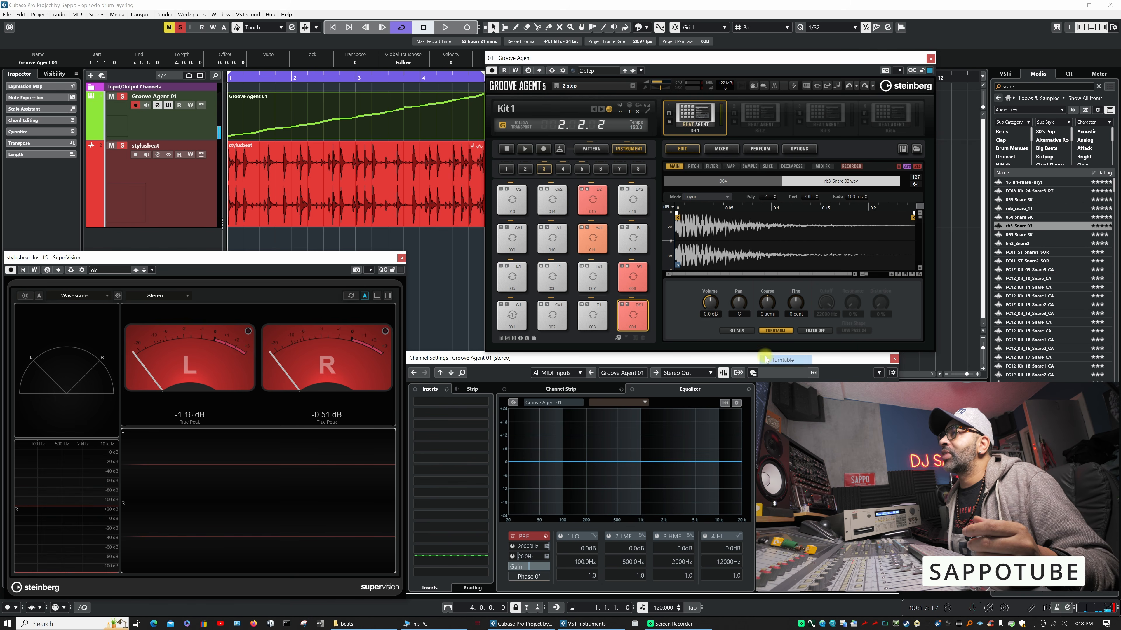
left_click(787, 364)
left_click(642, 319)
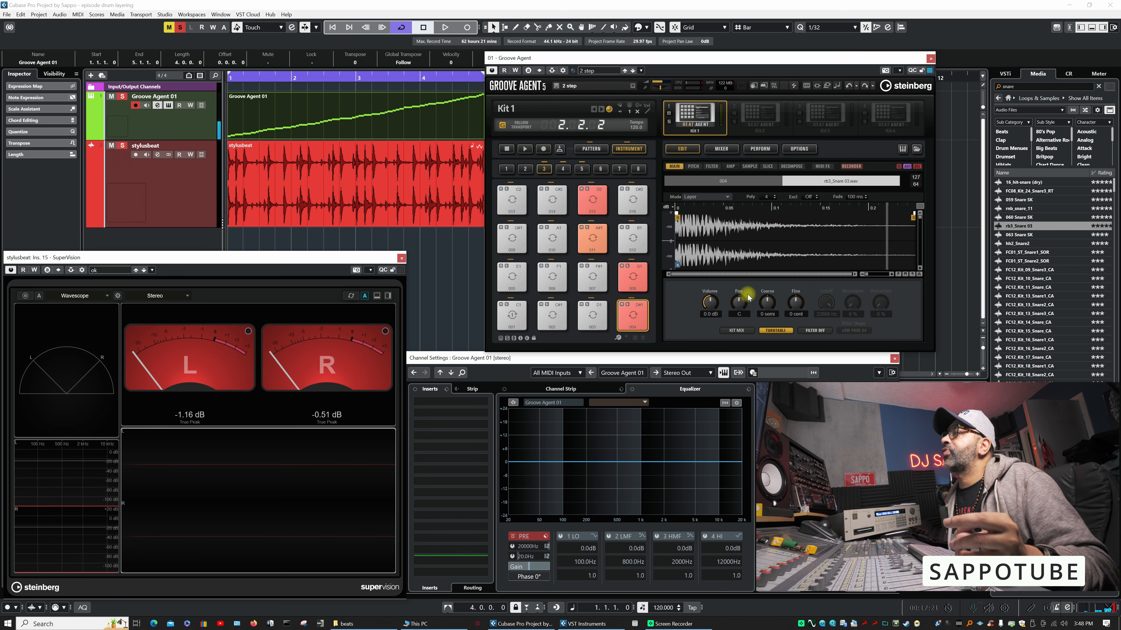
- Return the rb3_Snare 03 layer to Vintage playback quality and listen to pad 004 again
left_click(775, 331)
left_click(781, 350)
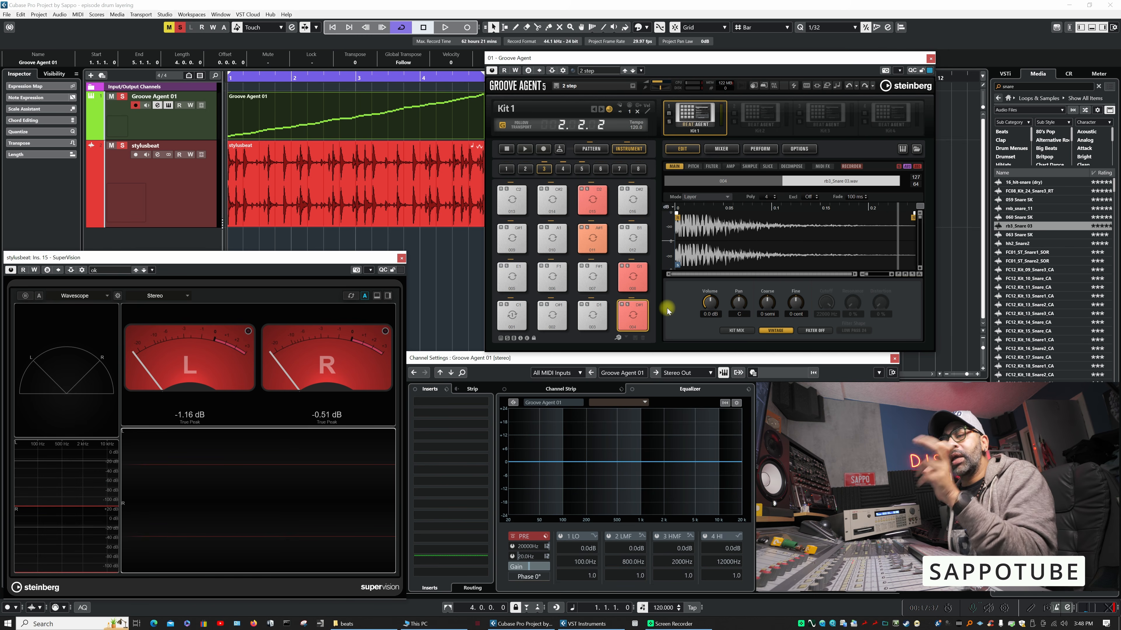
left_click(632, 310)
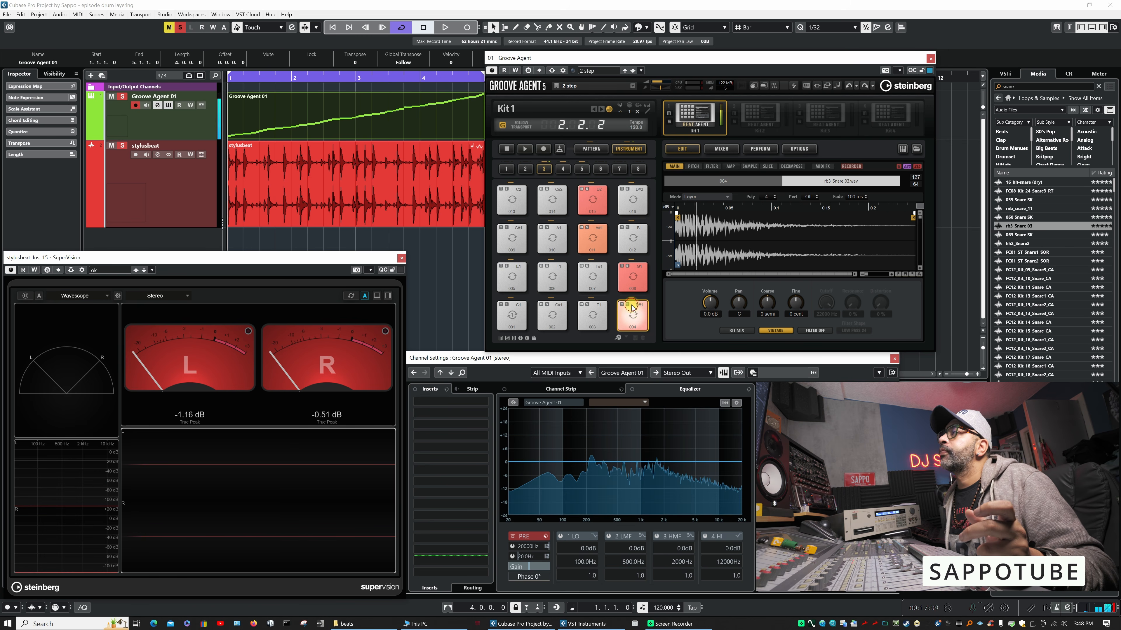
- Enable a Classic filter on the rb3_Snare 03 layer with 12 % resonance and a high-pass shape, and audition pad 004
left_click(816, 331)
left_click(819, 350)
left_click_drag(852, 305, 849, 292)
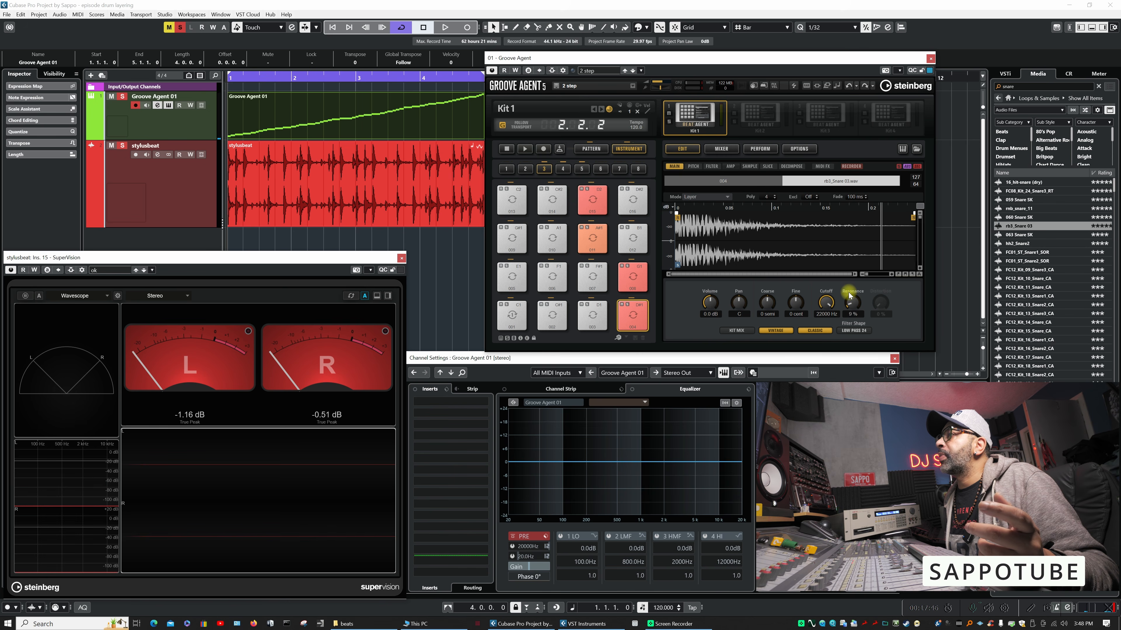
left_click(855, 332)
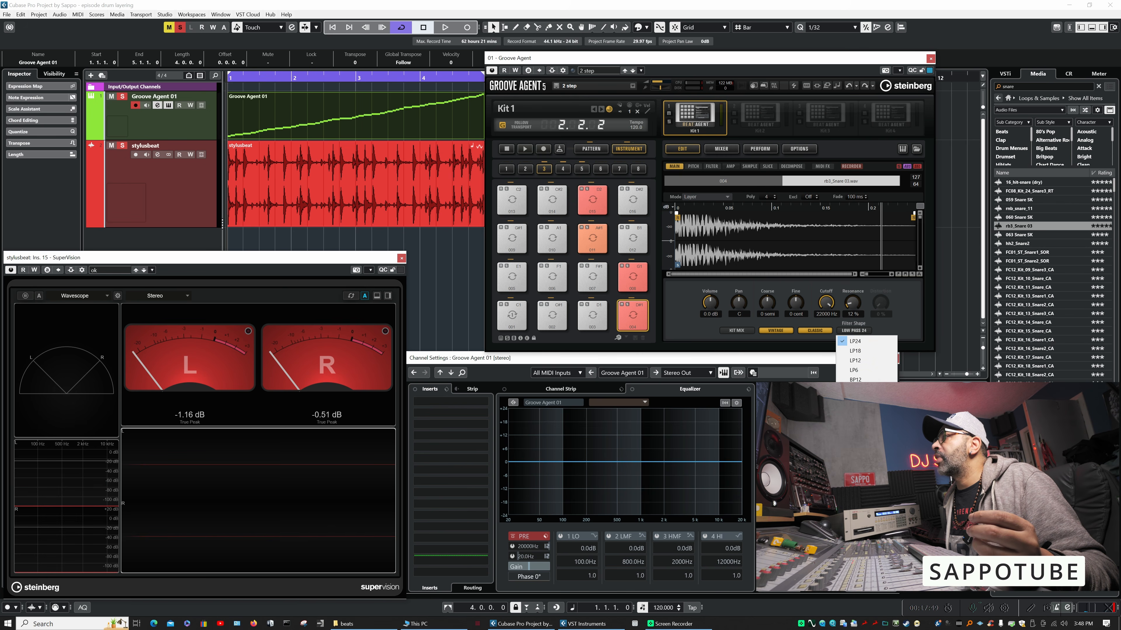
left_click(855, 399)
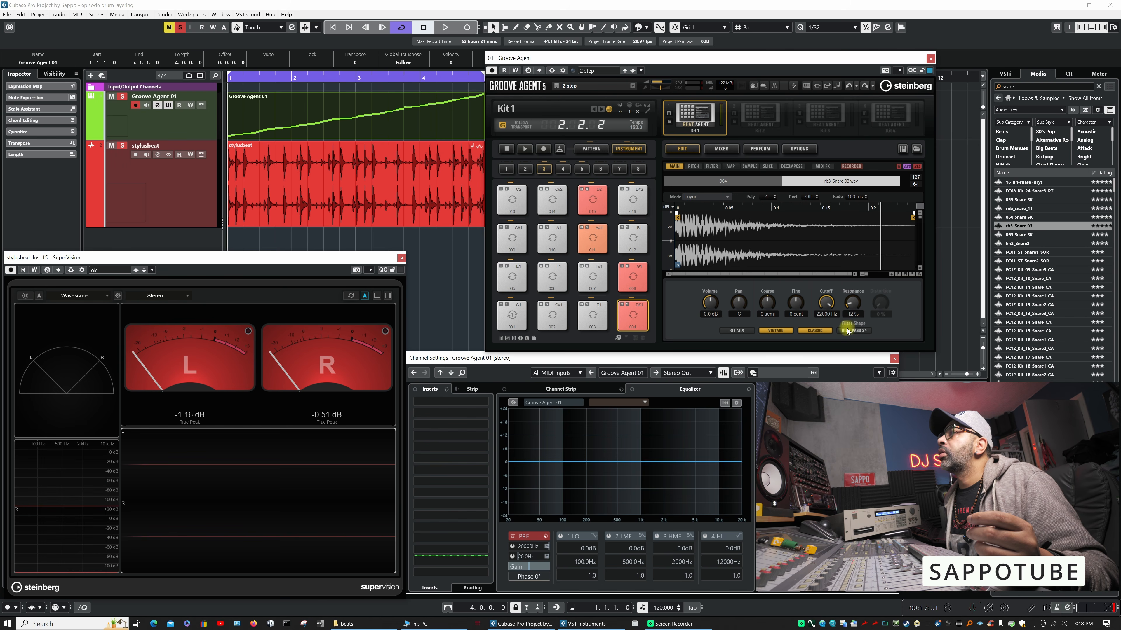
left_click(641, 322)
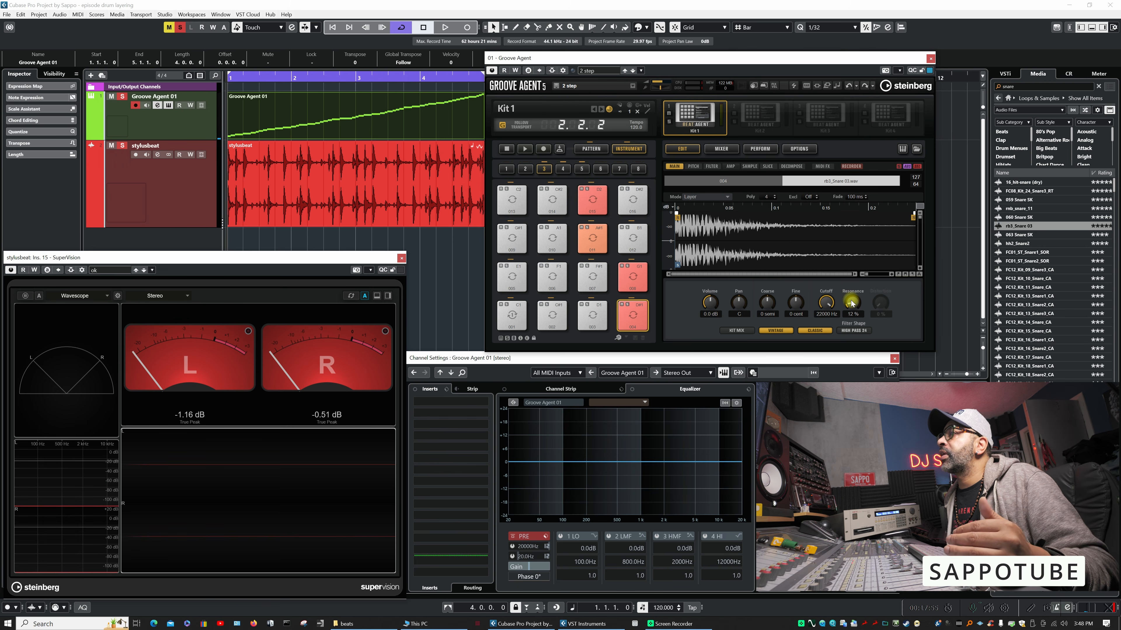
- Lower the rb3_Snare 03 layer's high-pass filter cutoff to 71 Hz and audition pad 004
left_click_drag(826, 303, 822, 324)
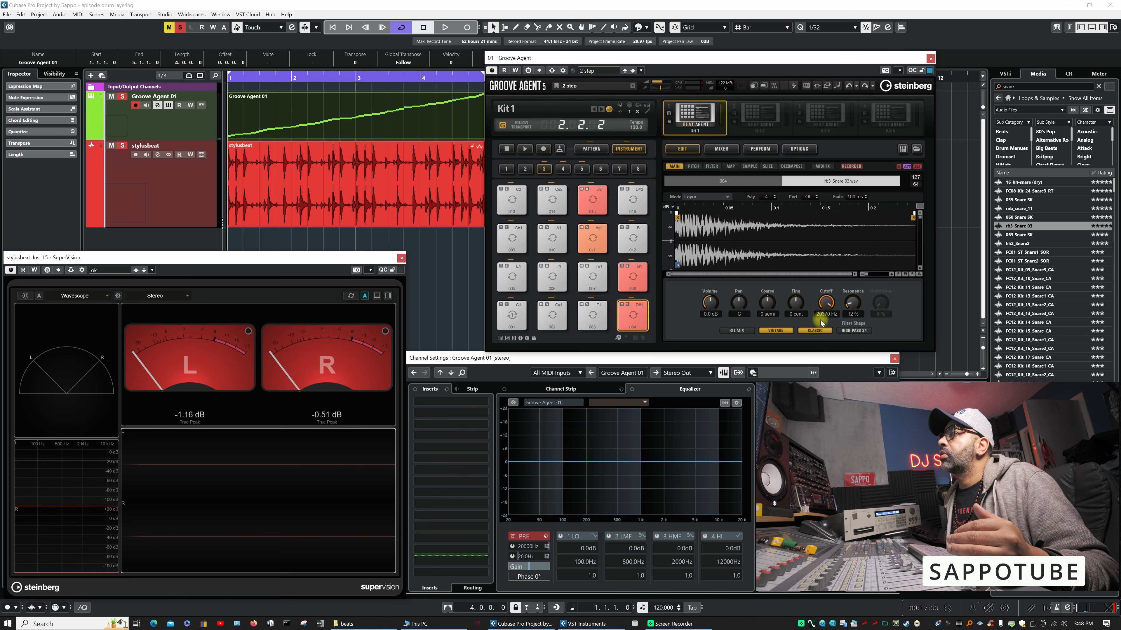
left_click(633, 317)
left_click_drag(826, 306, 822, 317)
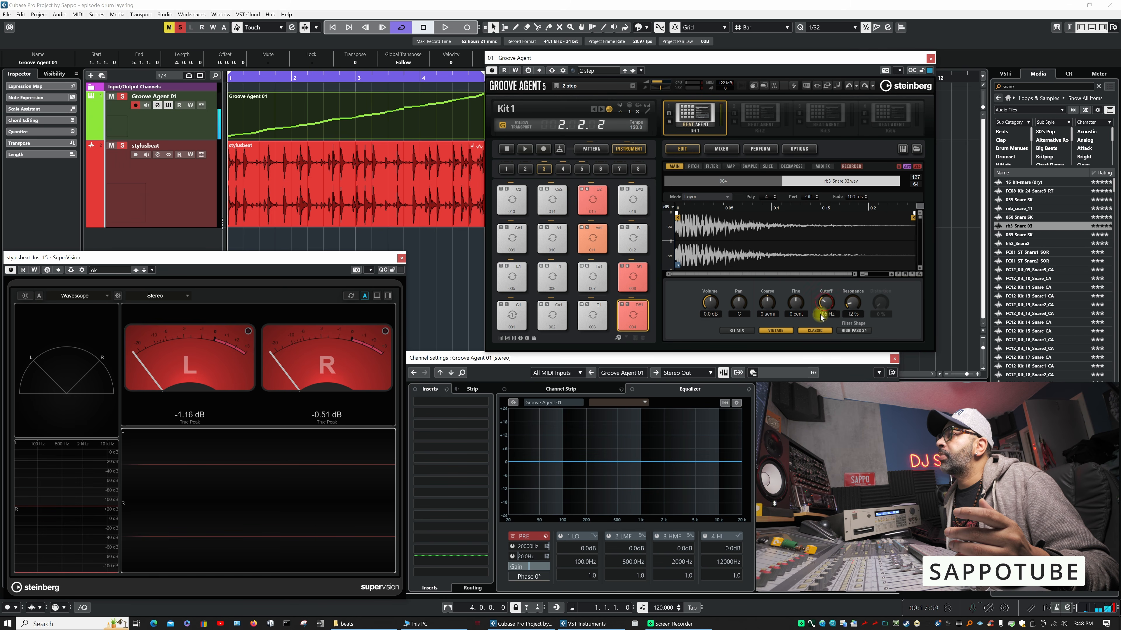
left_click(629, 321)
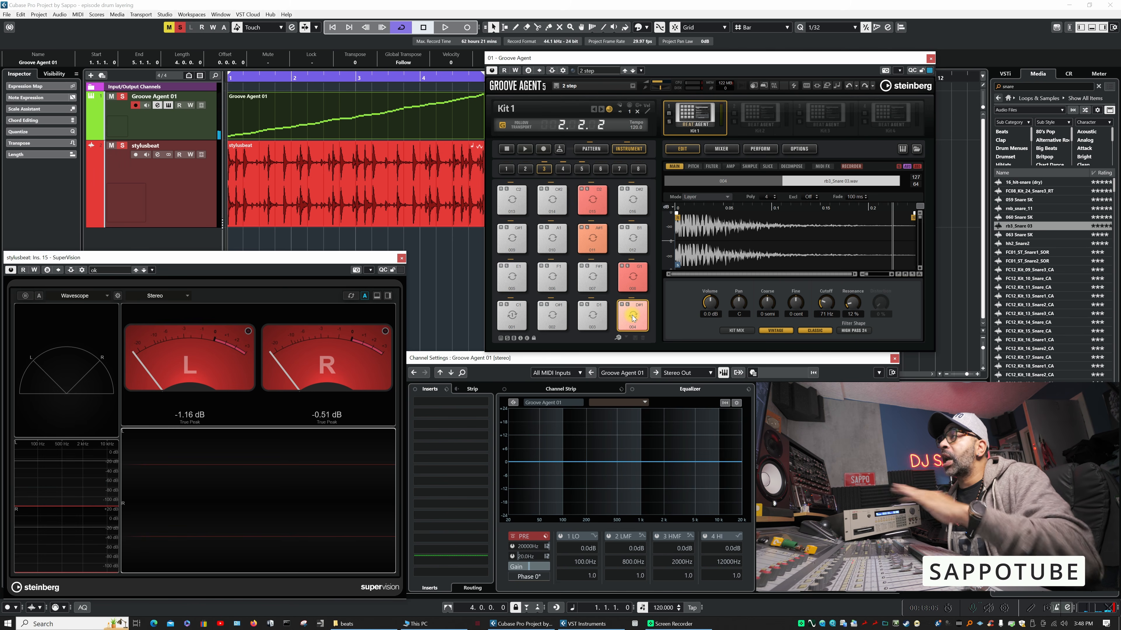
left_click(854, 331)
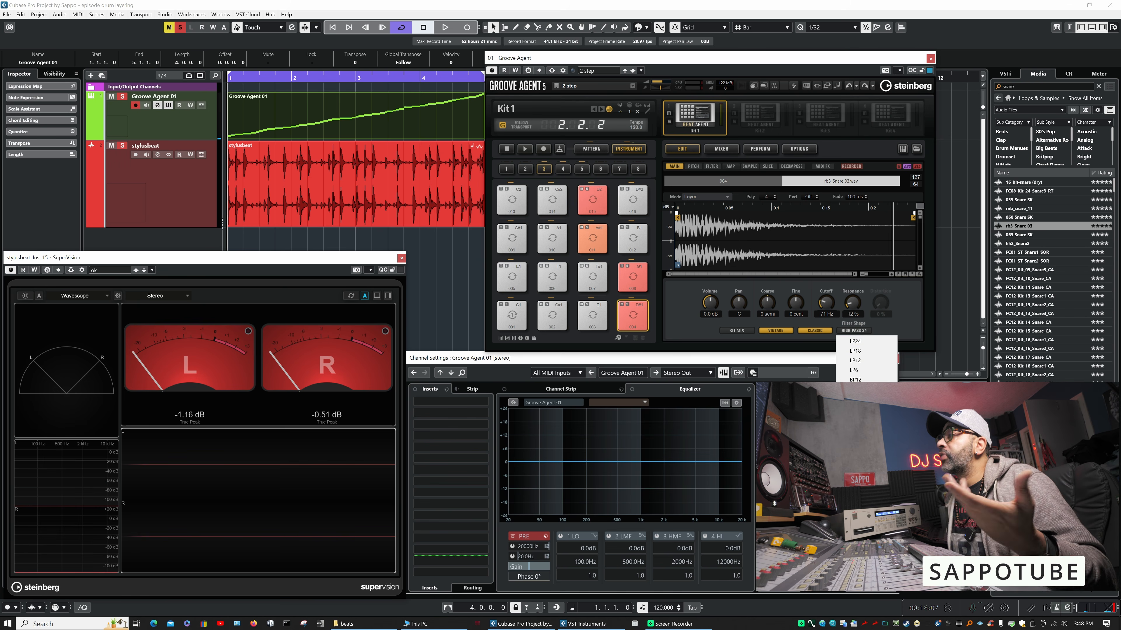
left_click(902, 307)
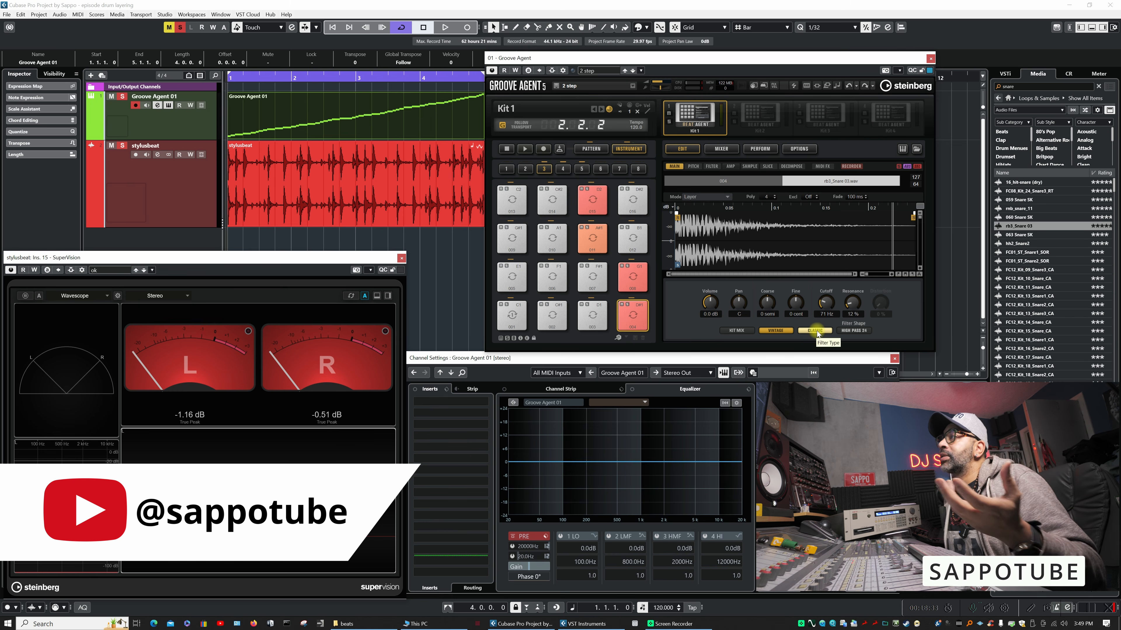
- Try the Tube Drive filter type with 50 % distortion on the rb3_Snare 03 layer while triggering pad 004
left_click(817, 331)
left_click(823, 360)
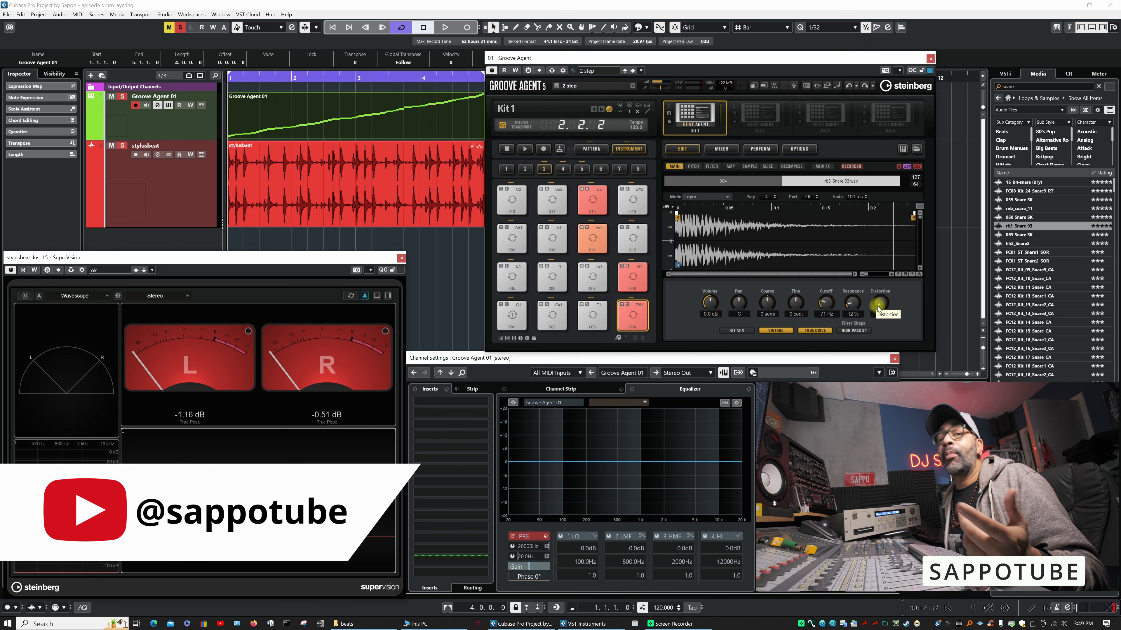
left_click(635, 331)
left_click(635, 330)
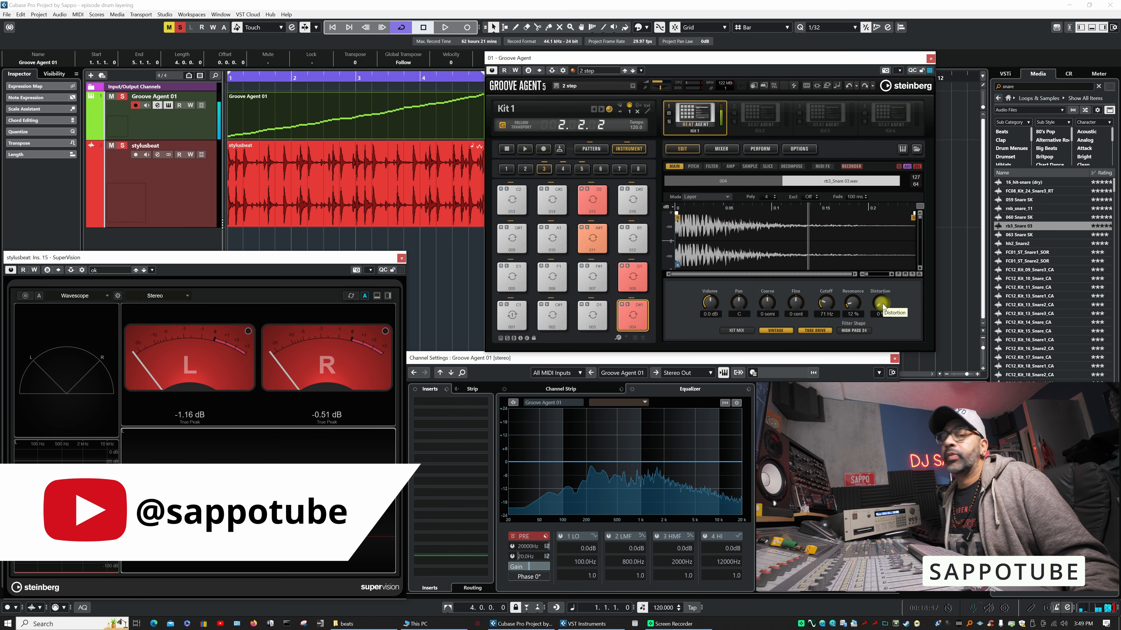
left_click_drag(881, 304, 892, 261)
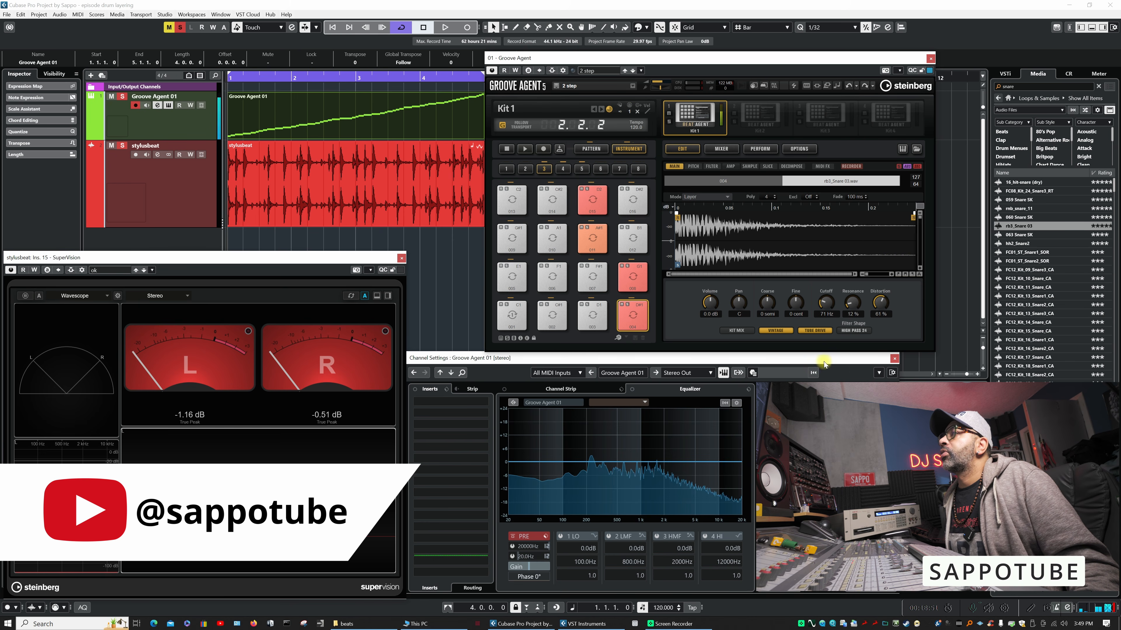
left_click_drag(880, 310, 845, 335)
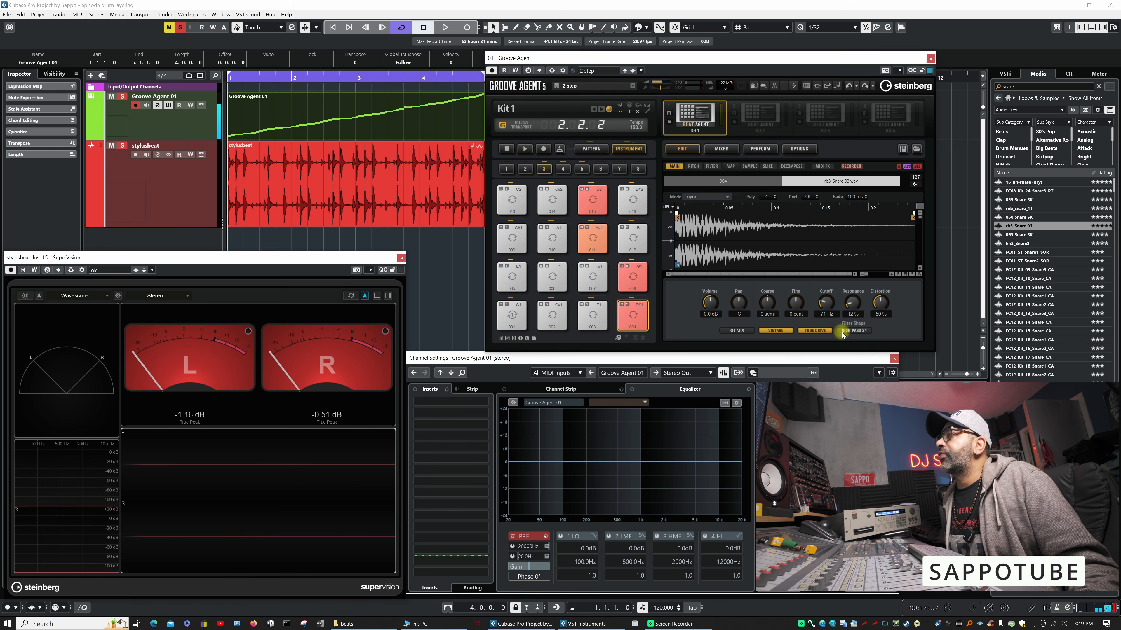
- Try the Hard Clip filter type at 73 % distortion and the Bit Red type at 53 % on the same snare layer
left_click(821, 331)
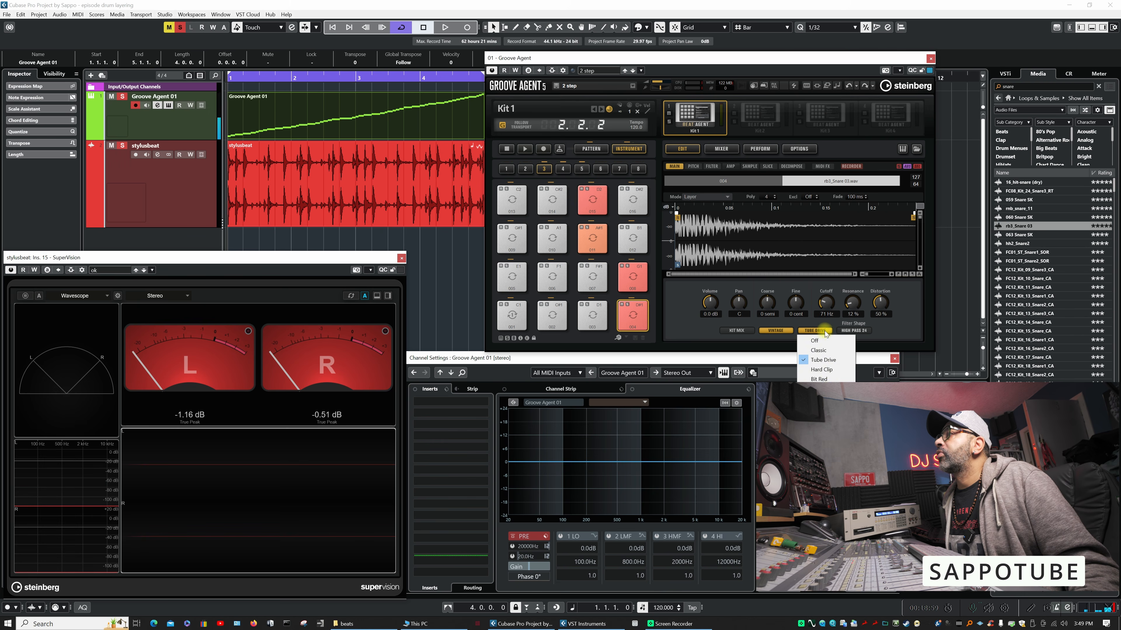
left_click(827, 372)
left_click_drag(879, 304, 886, 289)
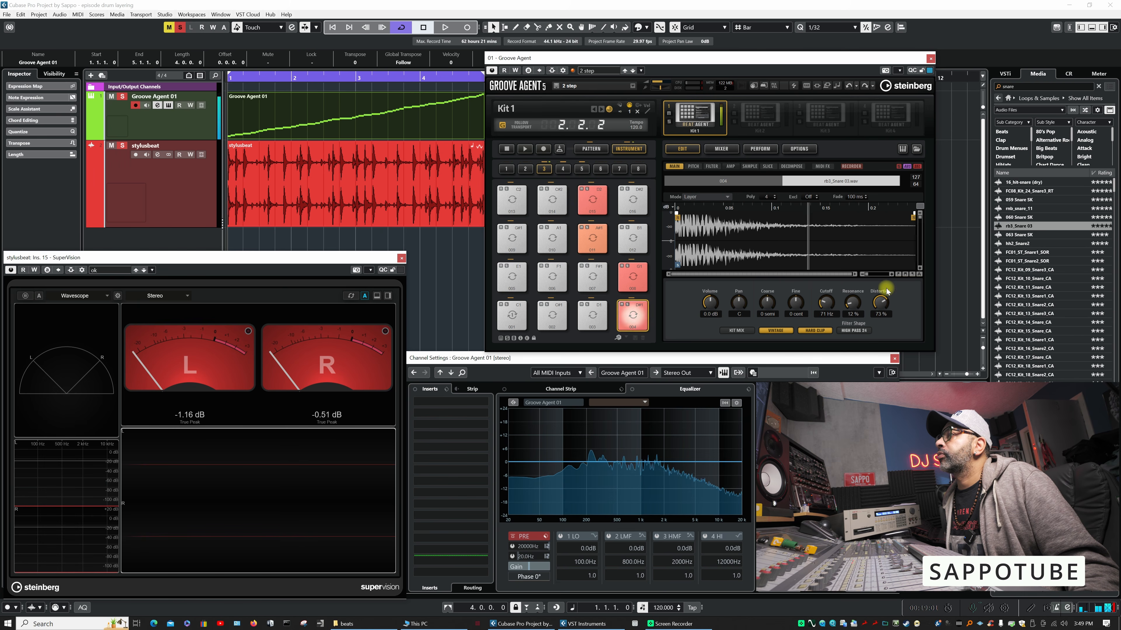
left_click(824, 330)
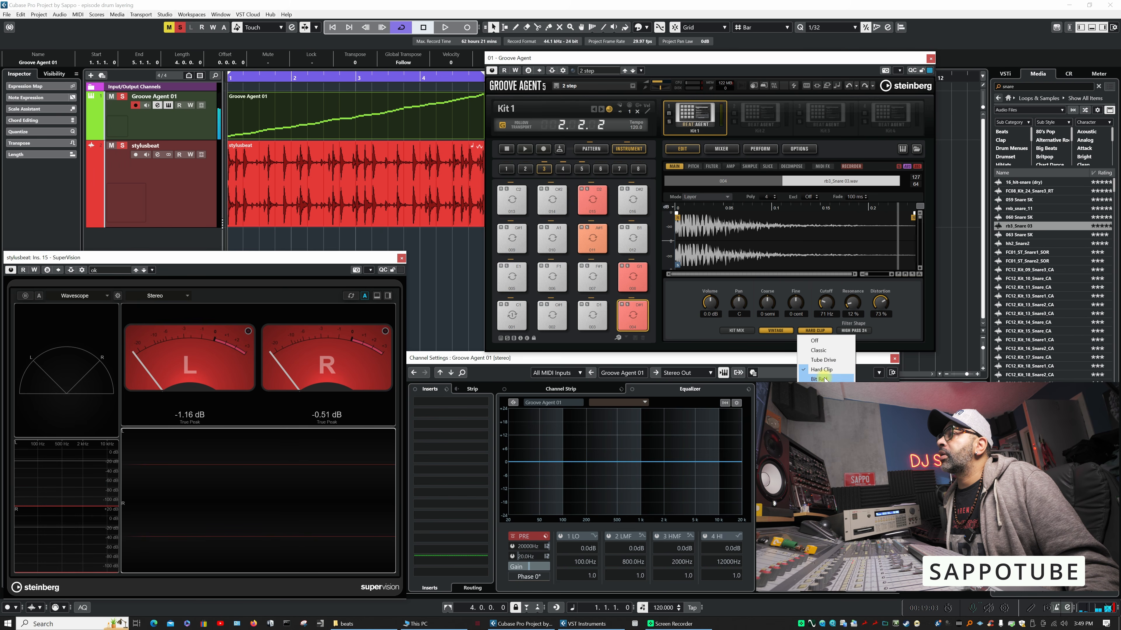
left_click(820, 378)
mouse_move(879, 304)
left_mouse_down()
mouse_move(874, 325)
mouse_move(880, 291)
left_mouse_up()
- Apply the Rate Red filter type with 52 % distortion to the rb3_Snare 03 layer and set its coarse tuning to -2 semitones
left_click(814, 330)
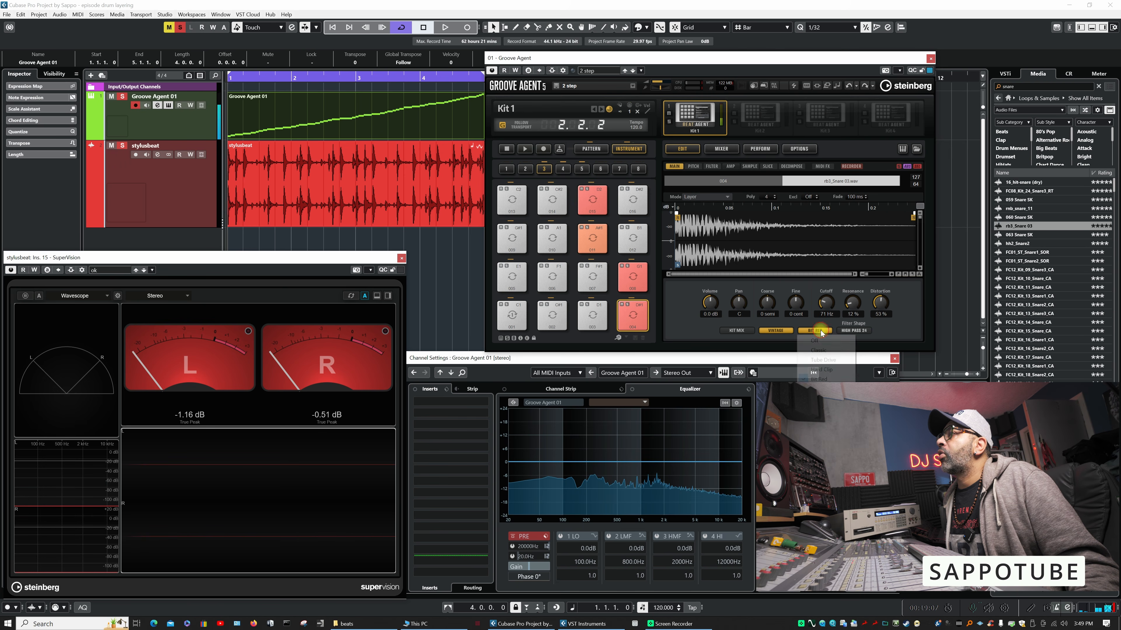
left_click(823, 388)
left_click_drag(882, 299, 824, 303)
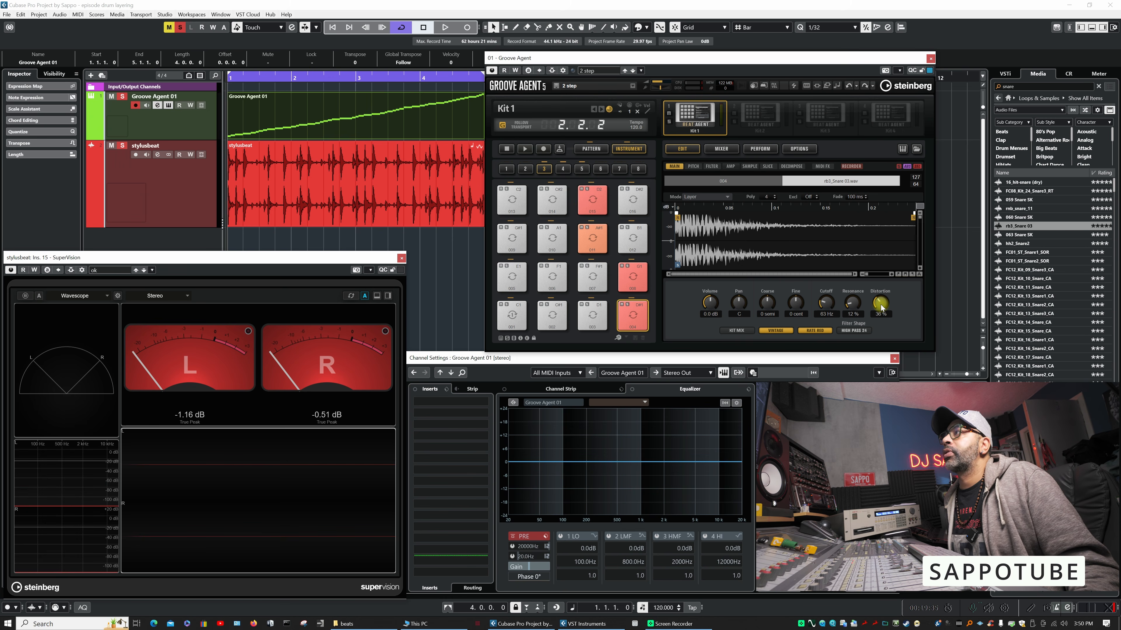
left_click_drag(881, 305, 884, 295)
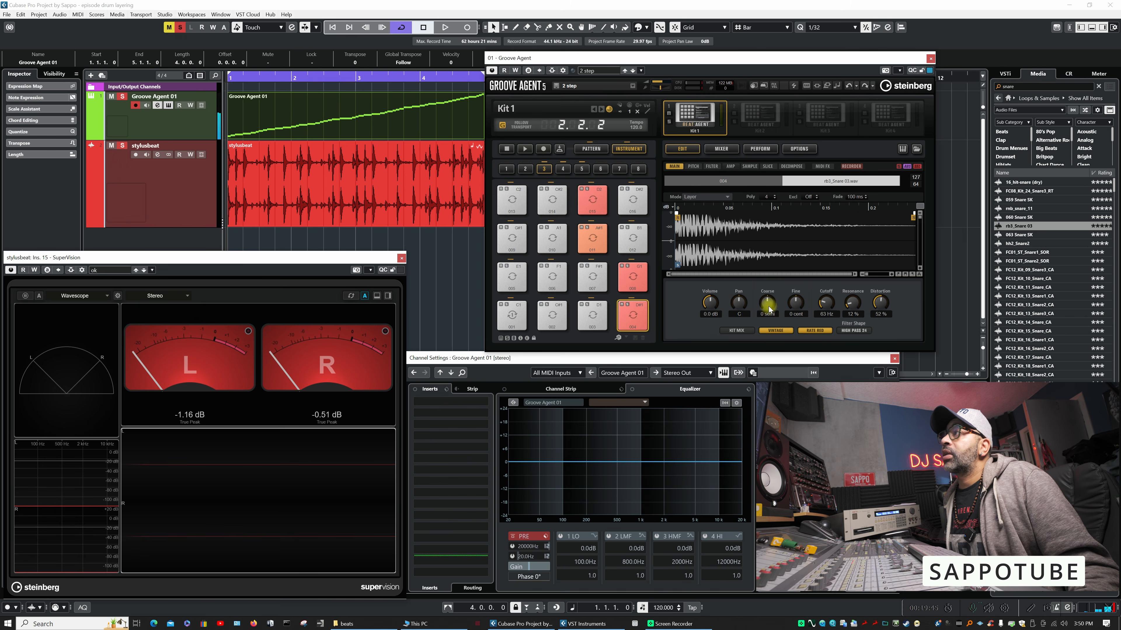
scroll(767, 304, "down", 2)
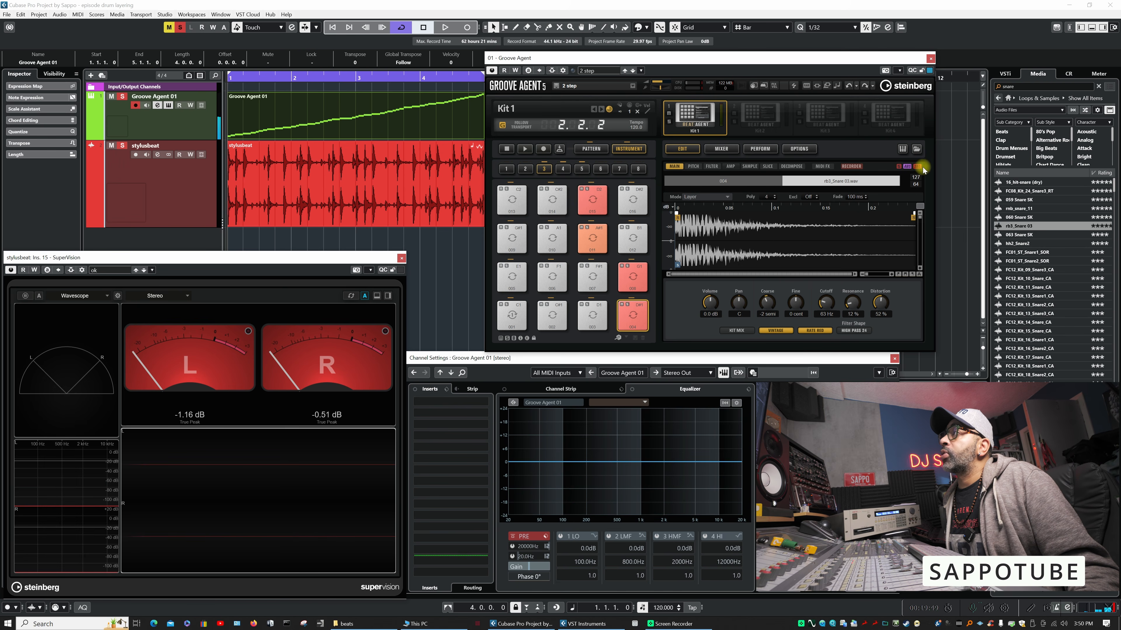
- Audition pad 004 with its loop-slice layer selected, and play and stop the kit's pattern
left_click(754, 182)
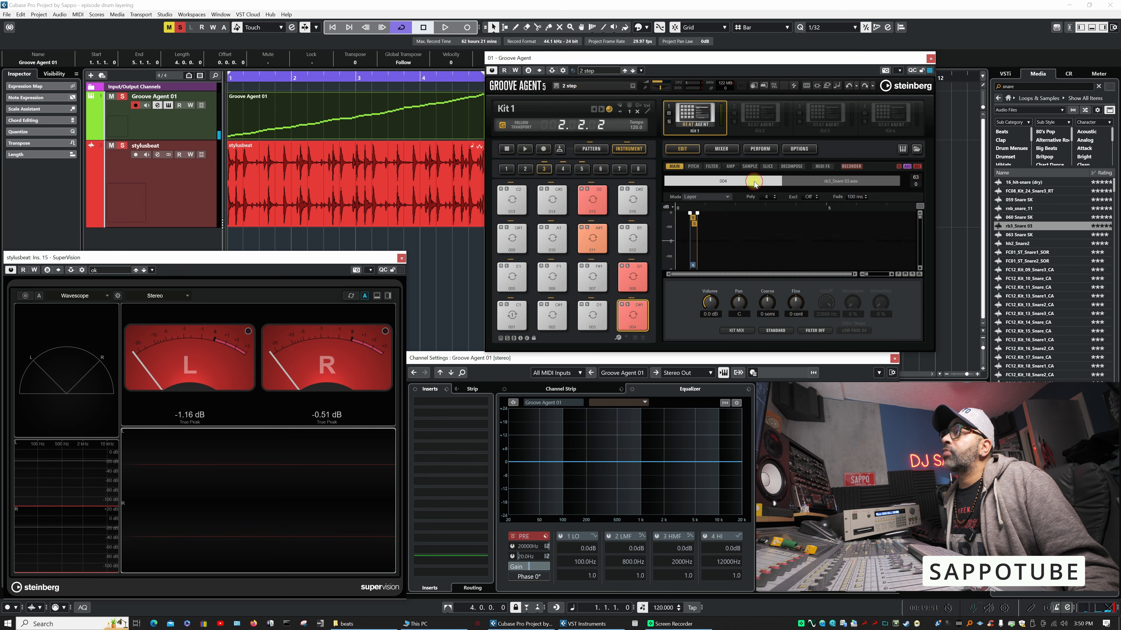
left_click(641, 317)
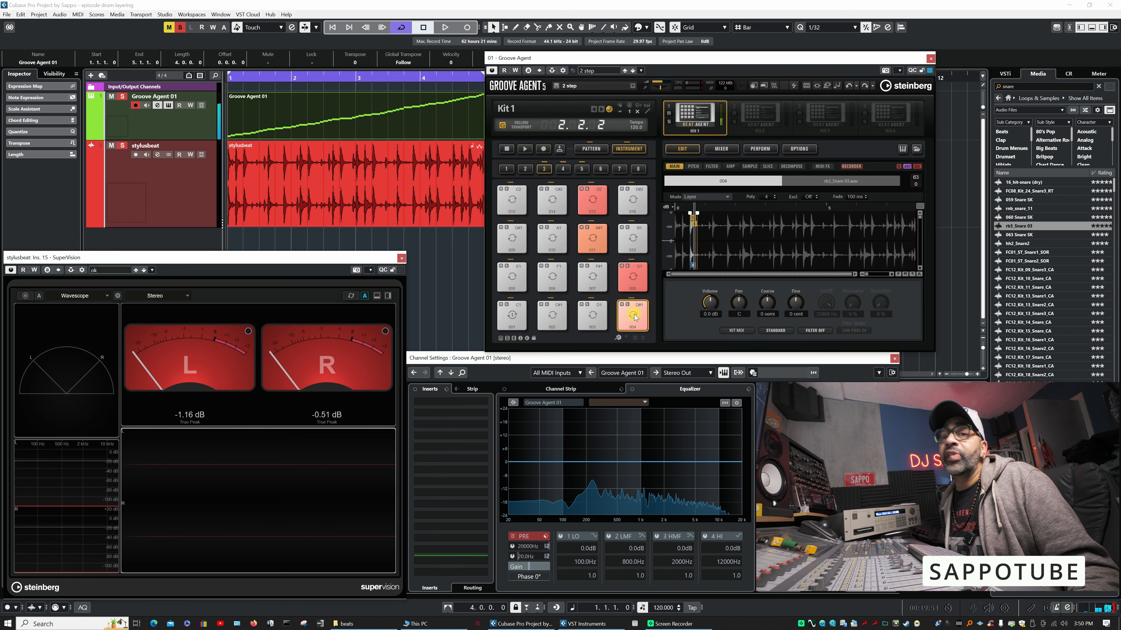
left_click(726, 199)
left_click(714, 217)
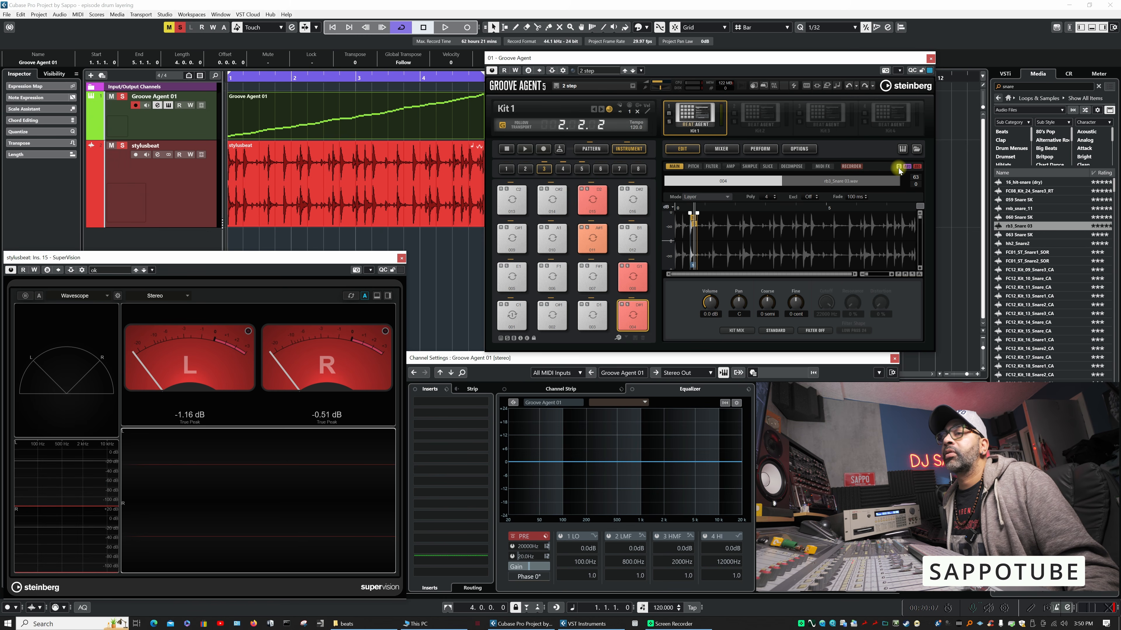
left_click(527, 151)
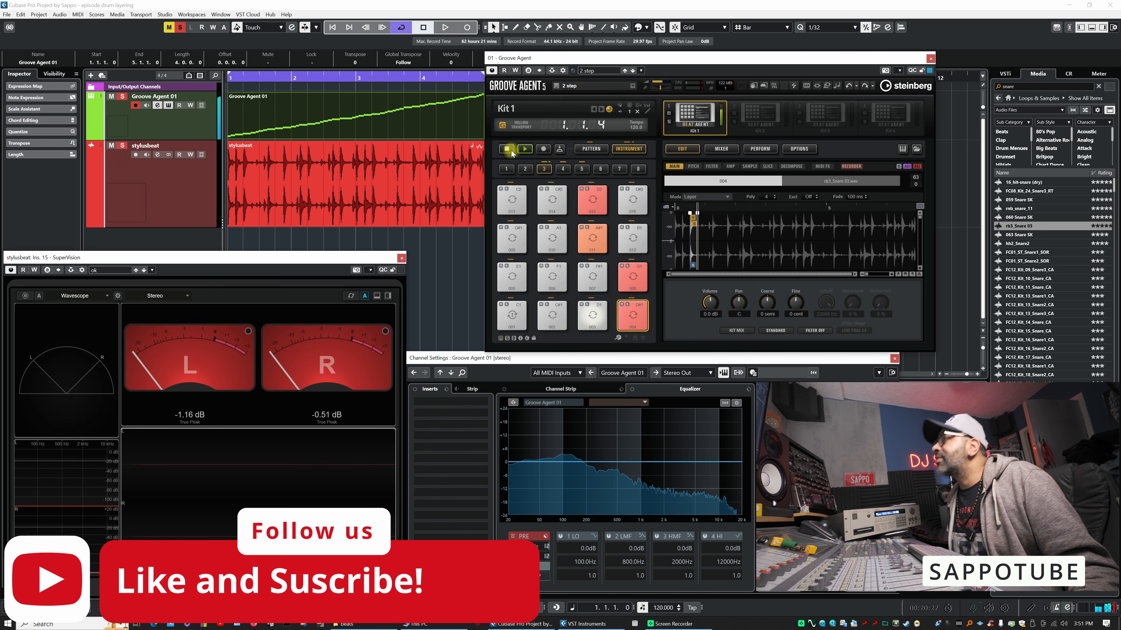
left_click(509, 151)
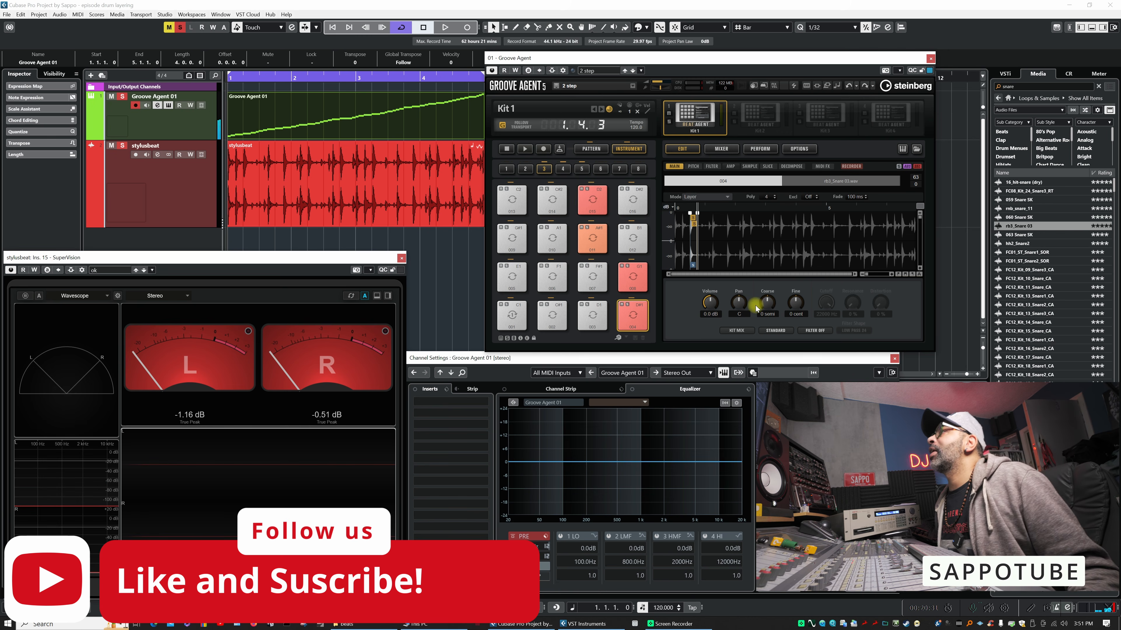
- Audition the snare slices on pads 008 and 011
left_click(638, 275)
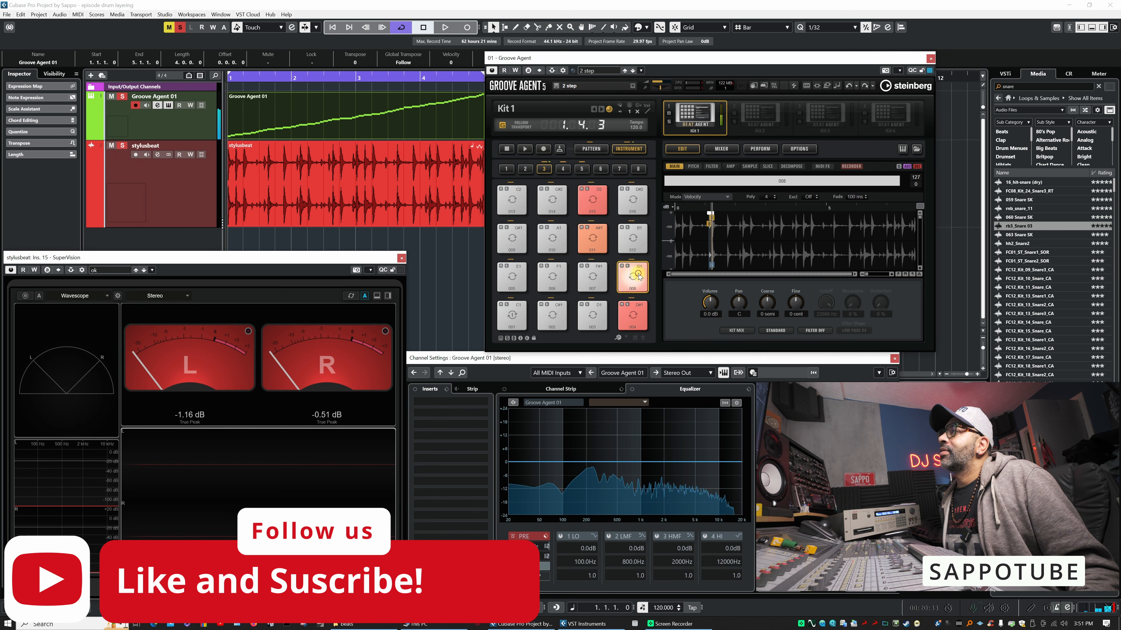
left_click(640, 275)
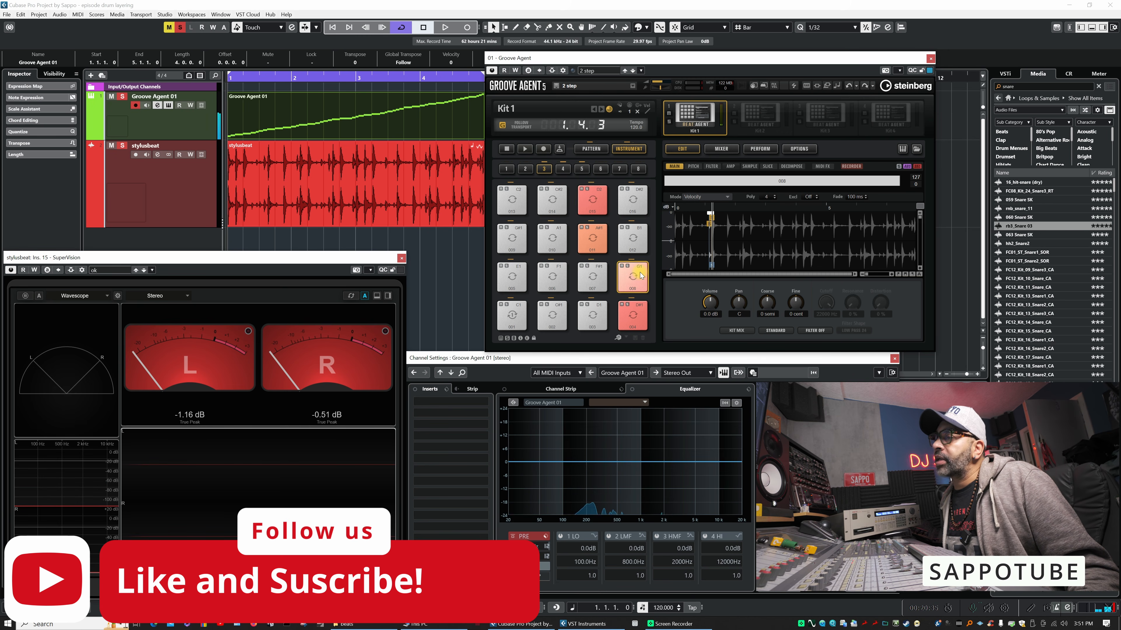
left_click(591, 253)
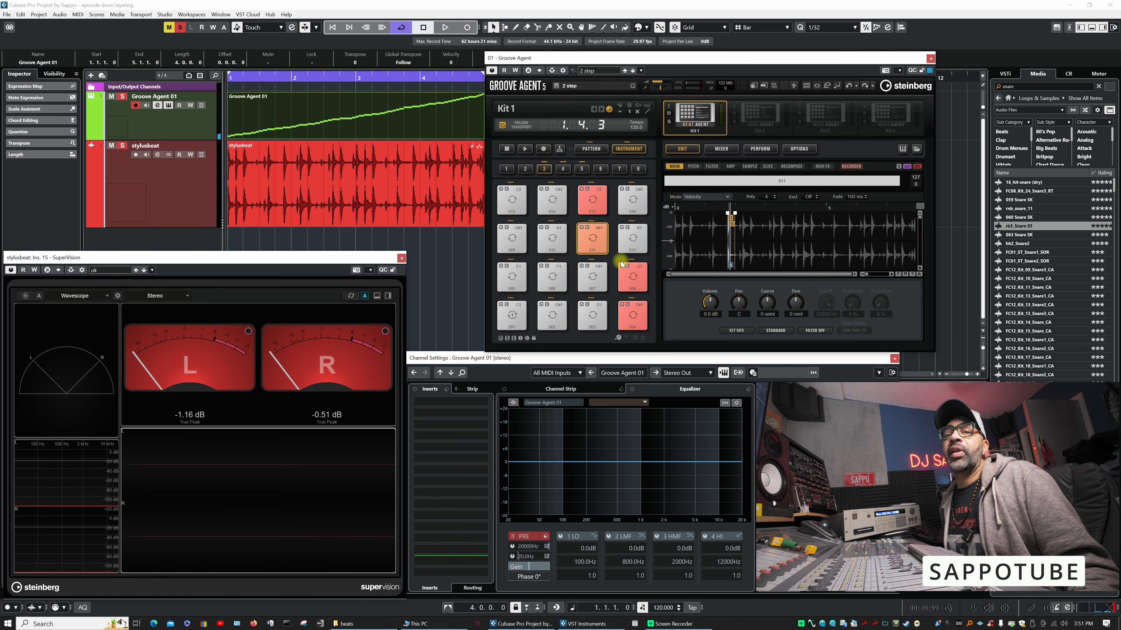
left_click(596, 244)
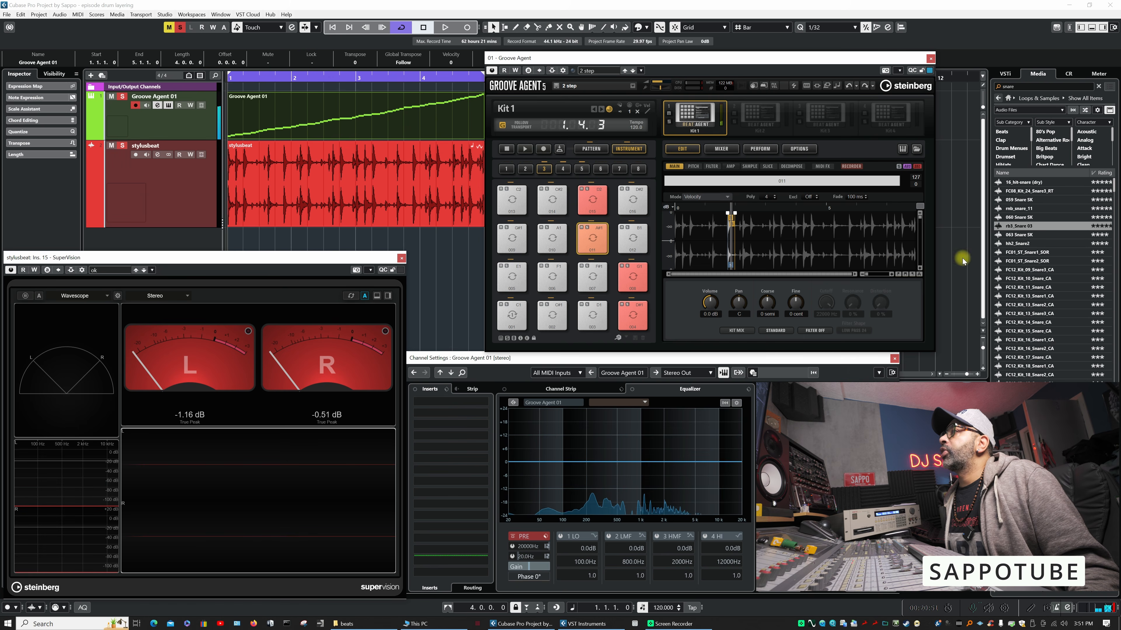
- Add the rb3_Snare 03 sample as a second layer on pad 011 and set the pad's mode to Layer
left_click_drag(1020, 229, 592, 239)
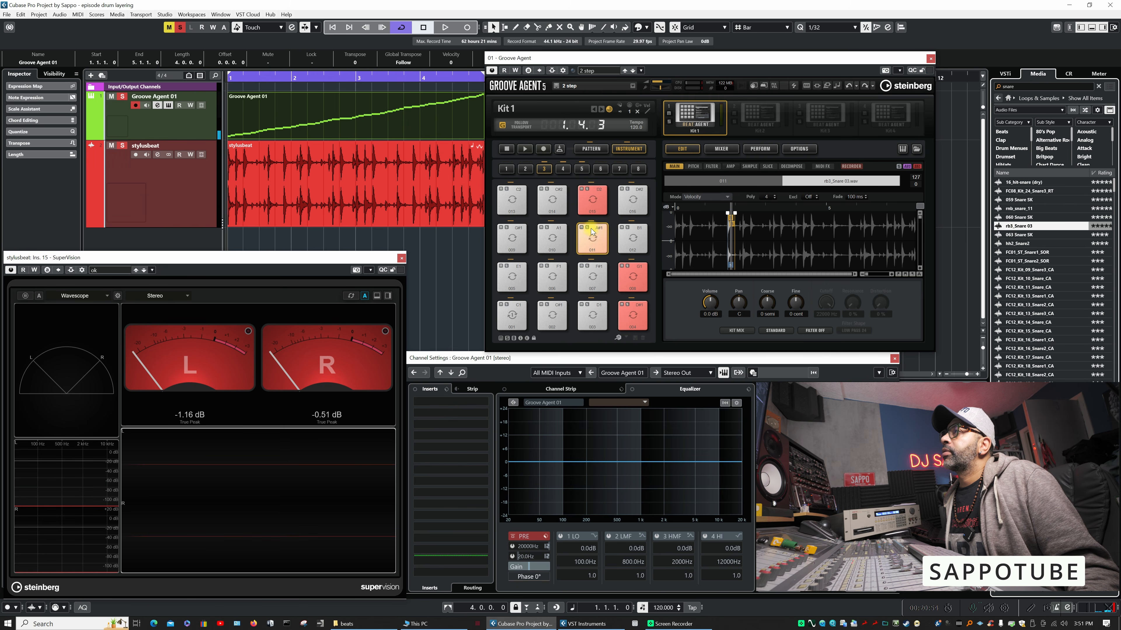
left_click(725, 201)
left_click(712, 212)
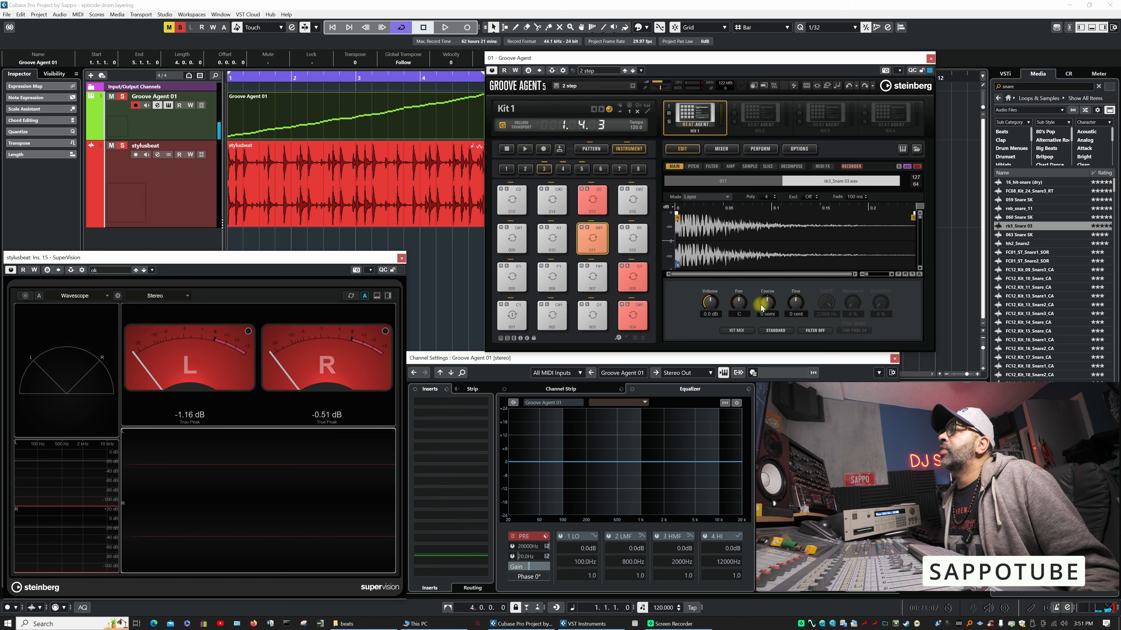
- Set the coarse tuning of pad 011's rb3_Snare 03 layer to 3 semitones and its playback quality to Vintage
left_click_drag(770, 300, 770, 296)
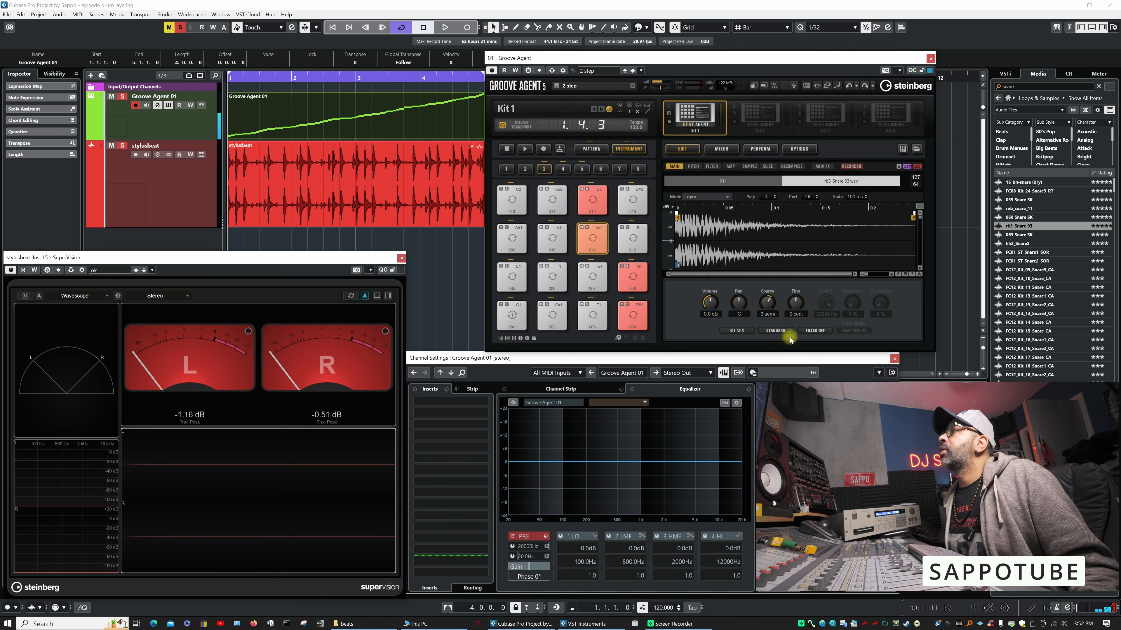
left_click(819, 331)
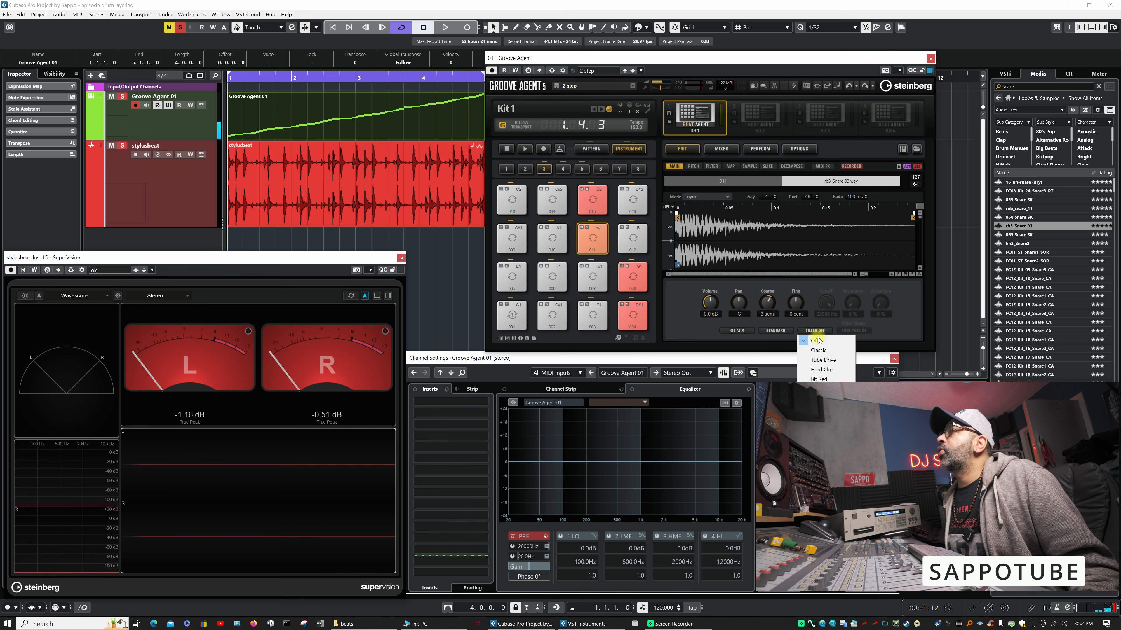
left_click(777, 333)
left_click(778, 335)
left_click(788, 325)
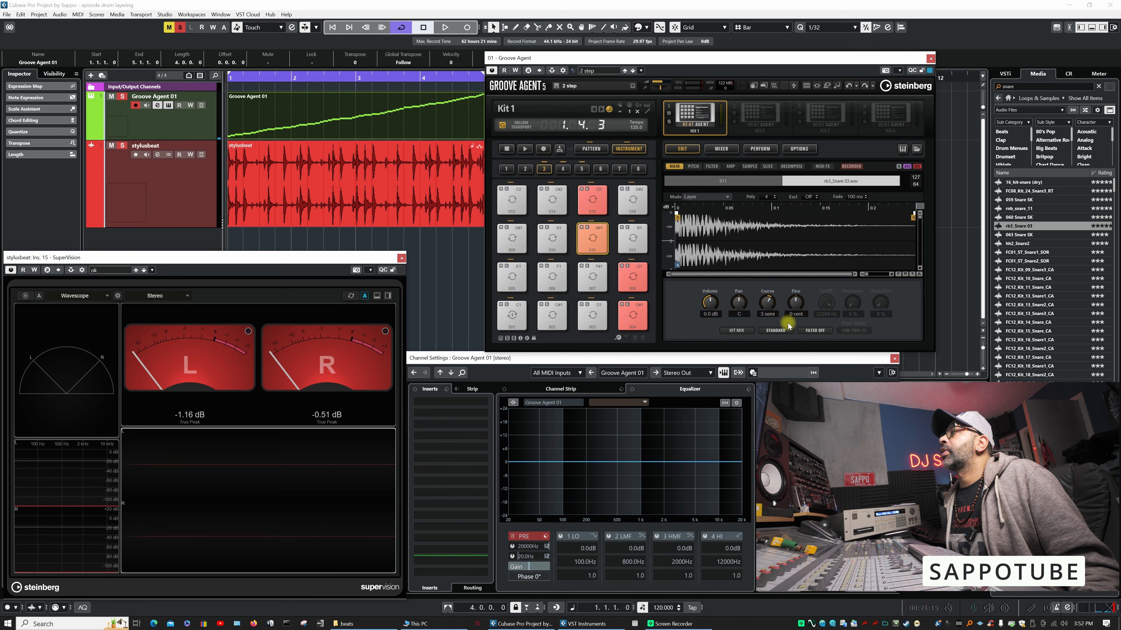
left_click(774, 332)
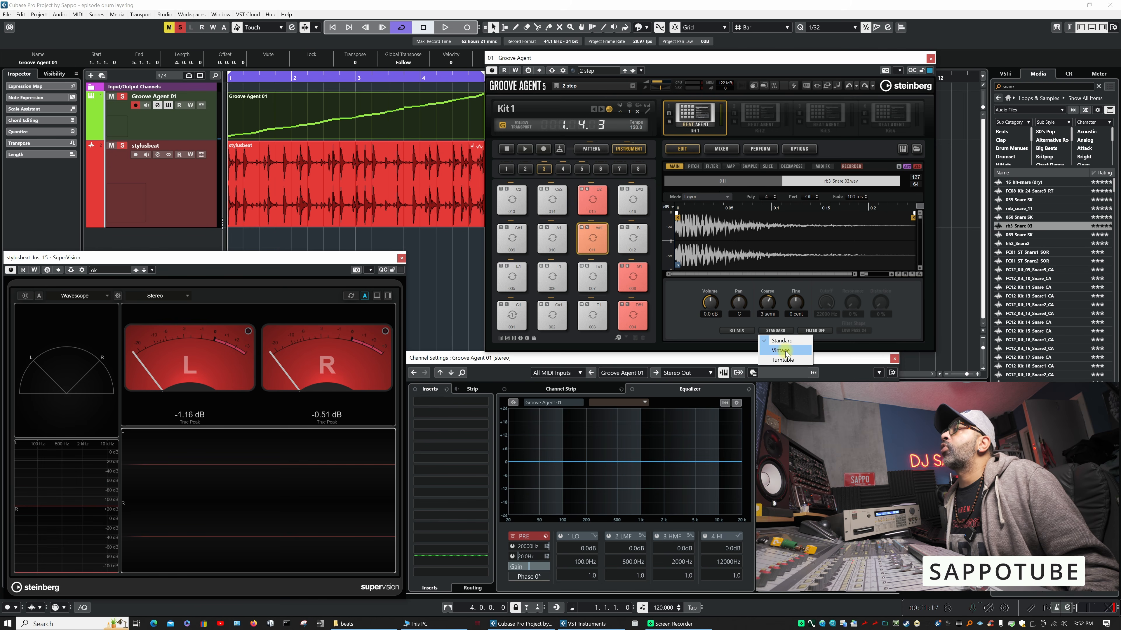
left_click(786, 351)
- Apply a Hard Clip filter with 28 % distortion to pad 011's rb3_Snare 03 layer, and audition the pad with slice layer 011 selected
left_click(815, 330)
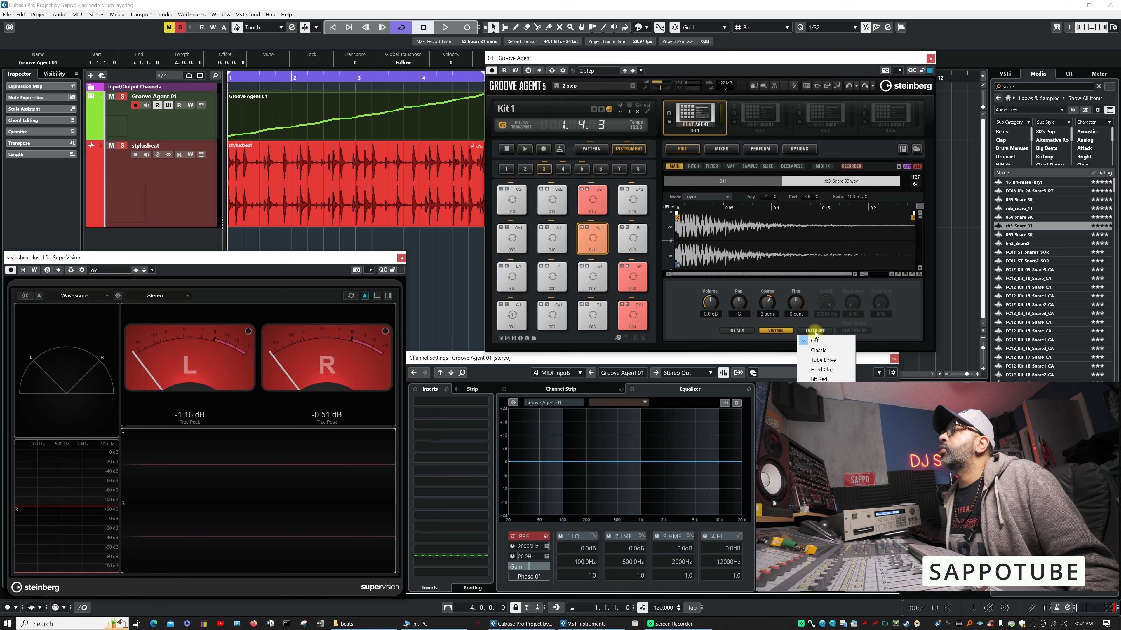
left_click(823, 370)
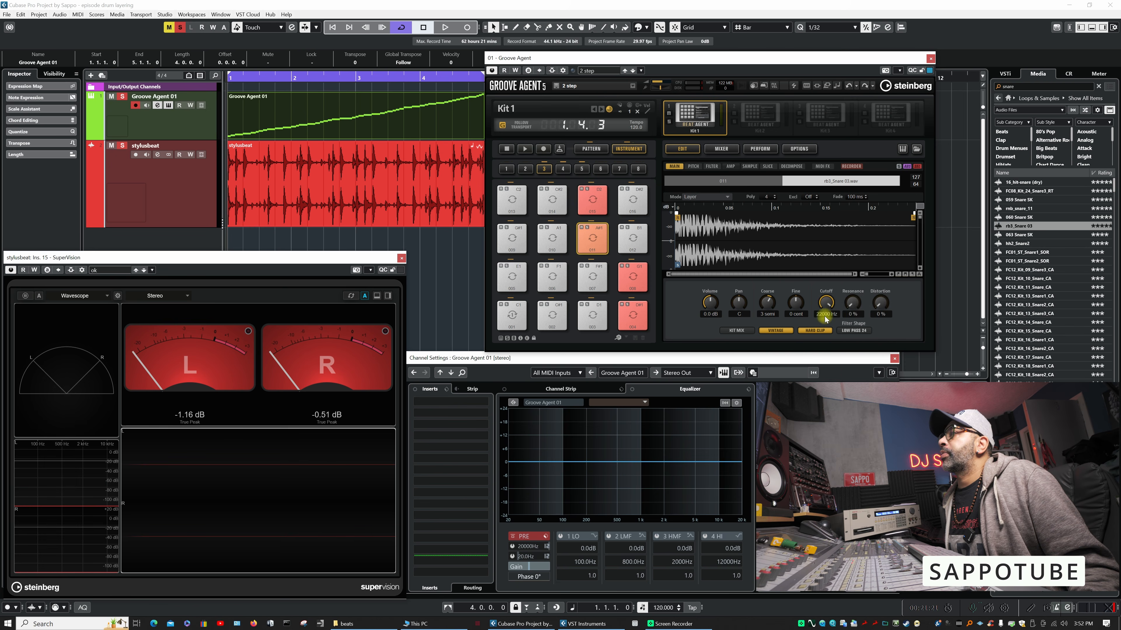
left_click_drag(879, 304, 883, 282)
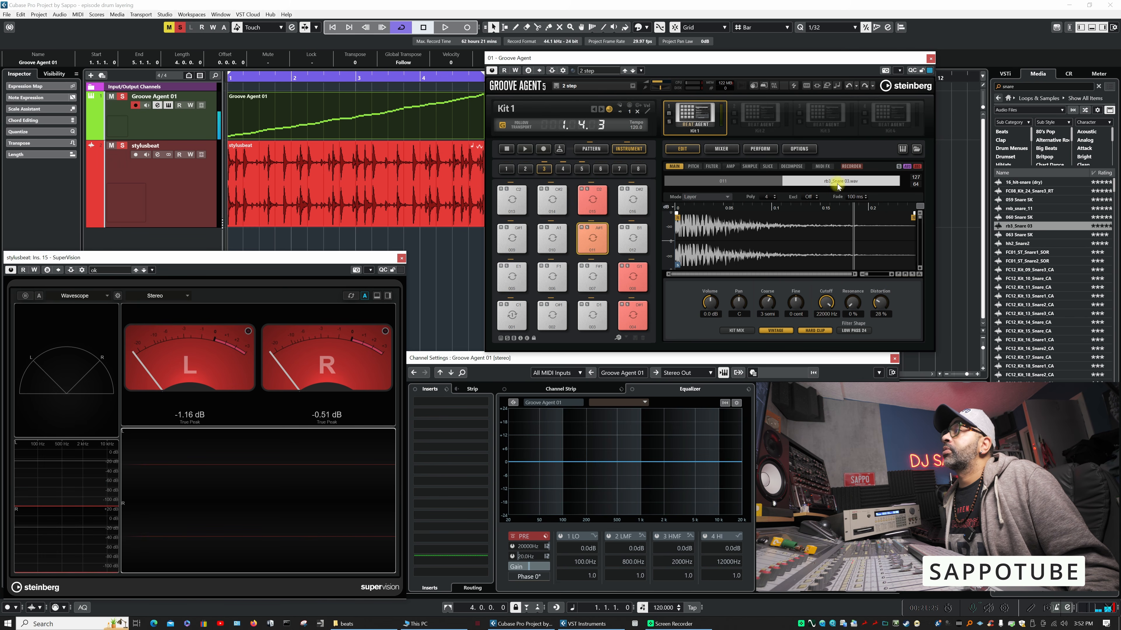
left_click(741, 183)
left_click(598, 236)
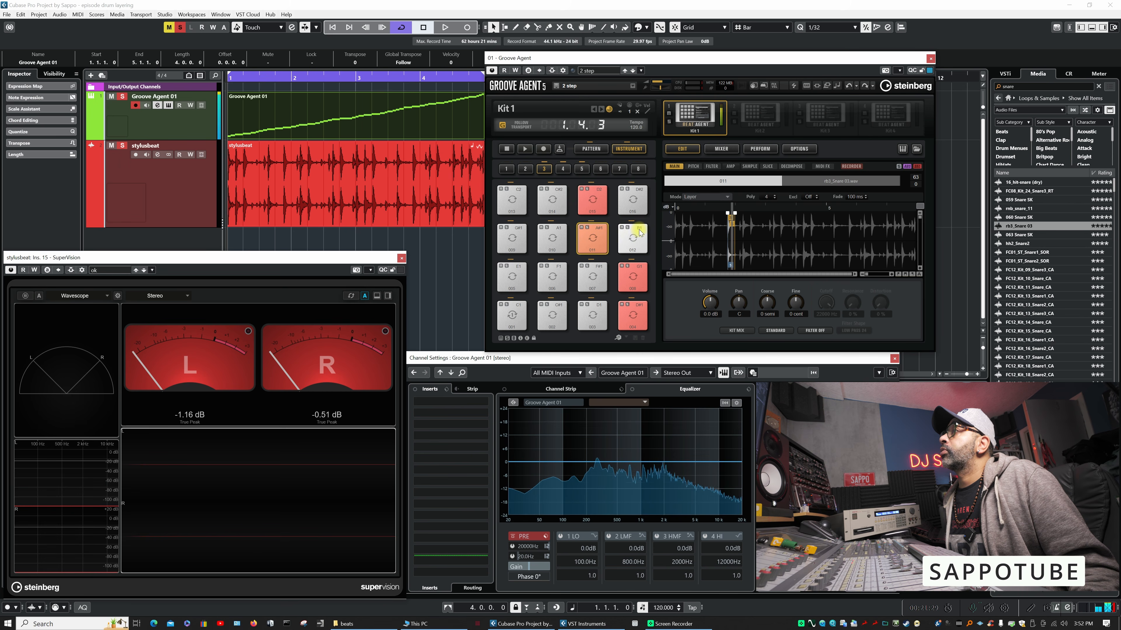
- Audition pad 011 and compare its slice layer with its rb3_Snare 03 layer
left_click(831, 182)
left_click(597, 239)
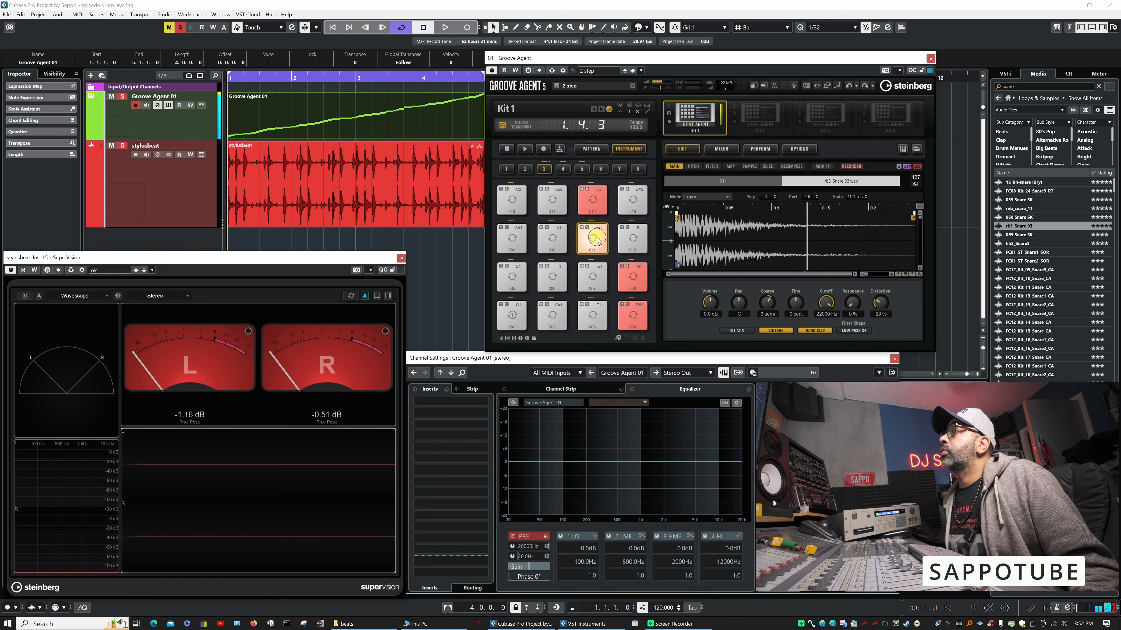
left_click(737, 182)
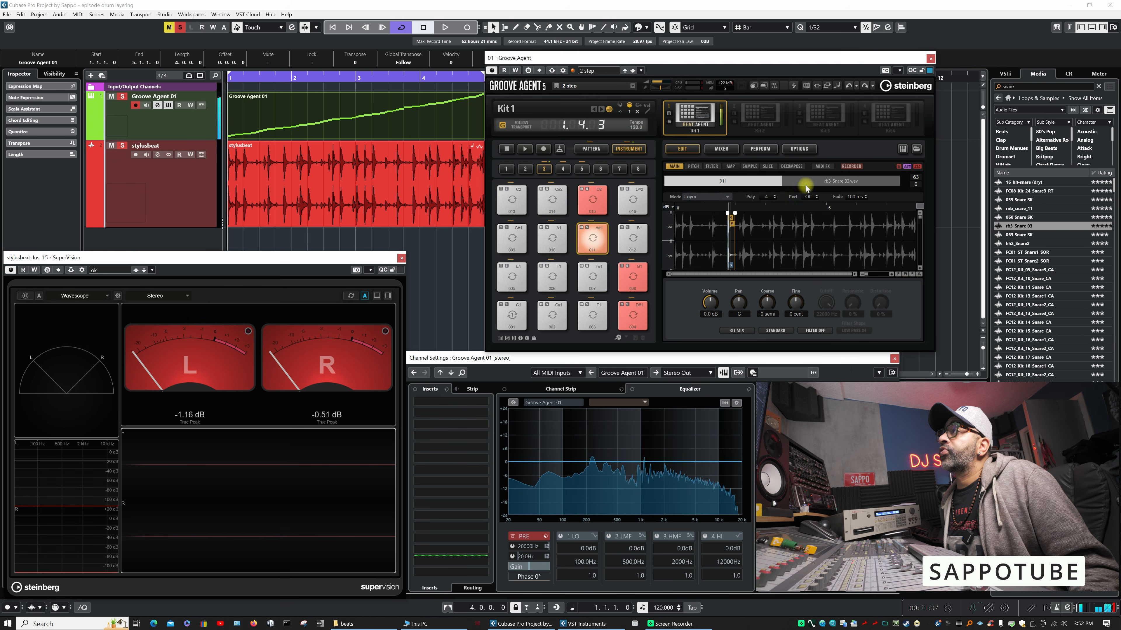
left_click(833, 183)
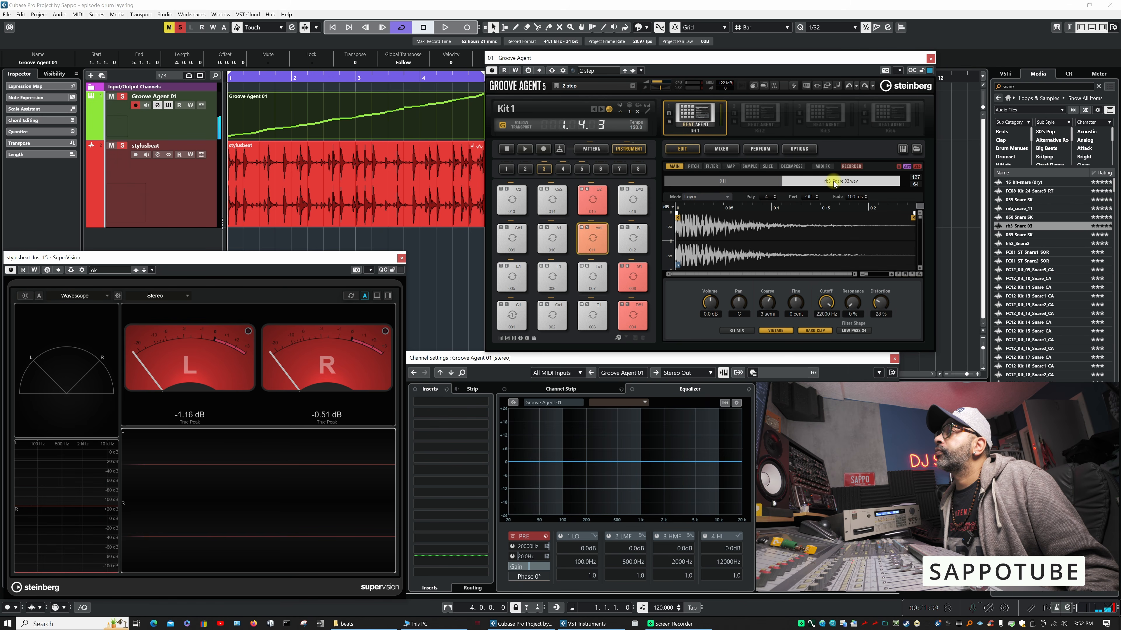
- Set pad 011's rb3_Snare 03 layer to 4370 Hz cutoff, 34 % distortion and -0.3 dB volume, and raise its resonance, auditioning the pad
mouse_move(885, 304)
left_mouse_down()
mouse_move(891, 275)
mouse_move(885, 312)
left_mouse_up()
left_click_drag(856, 286, 867, 253)
left_click_drag(825, 302, 855, 314)
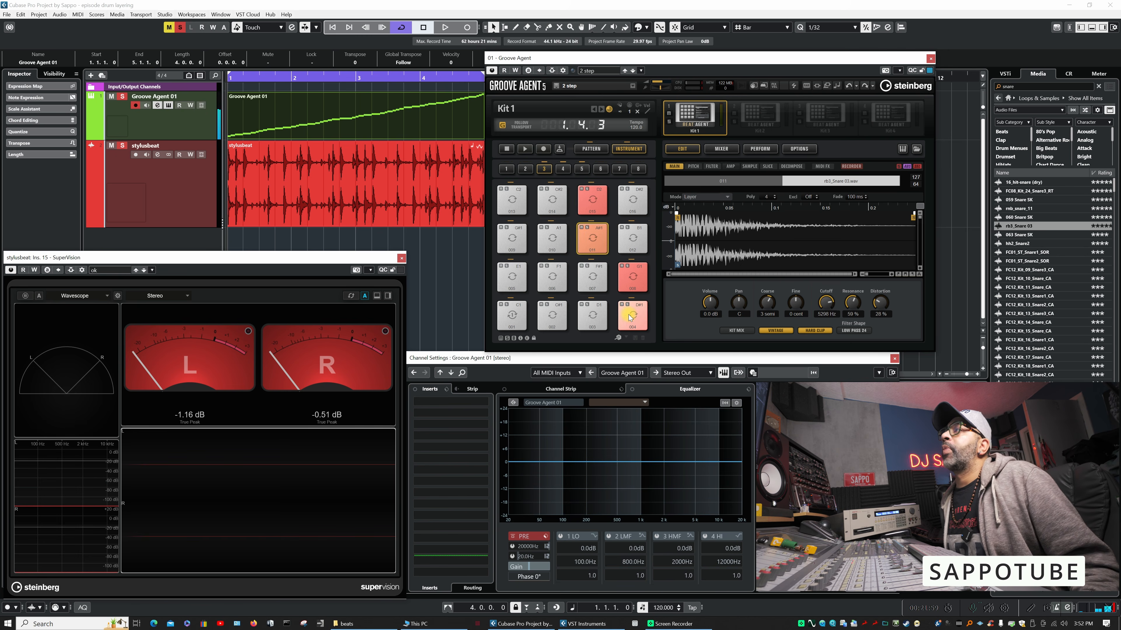
left_click(639, 317)
left_click(592, 238)
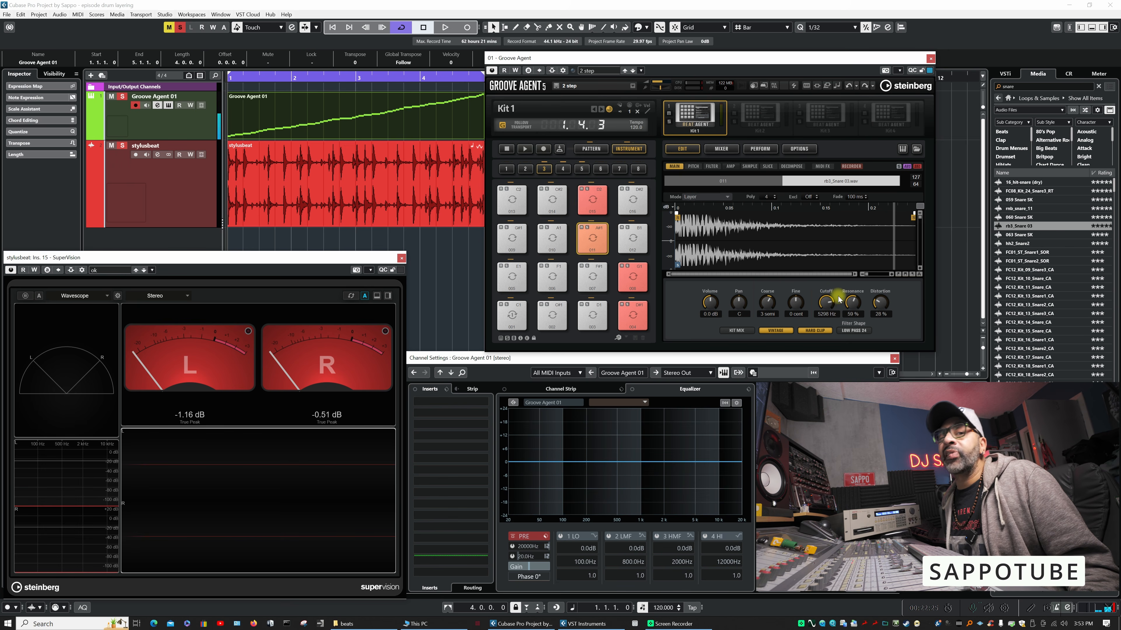
mouse_move(710, 303)
left_mouse_down()
mouse_move(706, 328)
mouse_move(708, 303)
left_mouse_up()
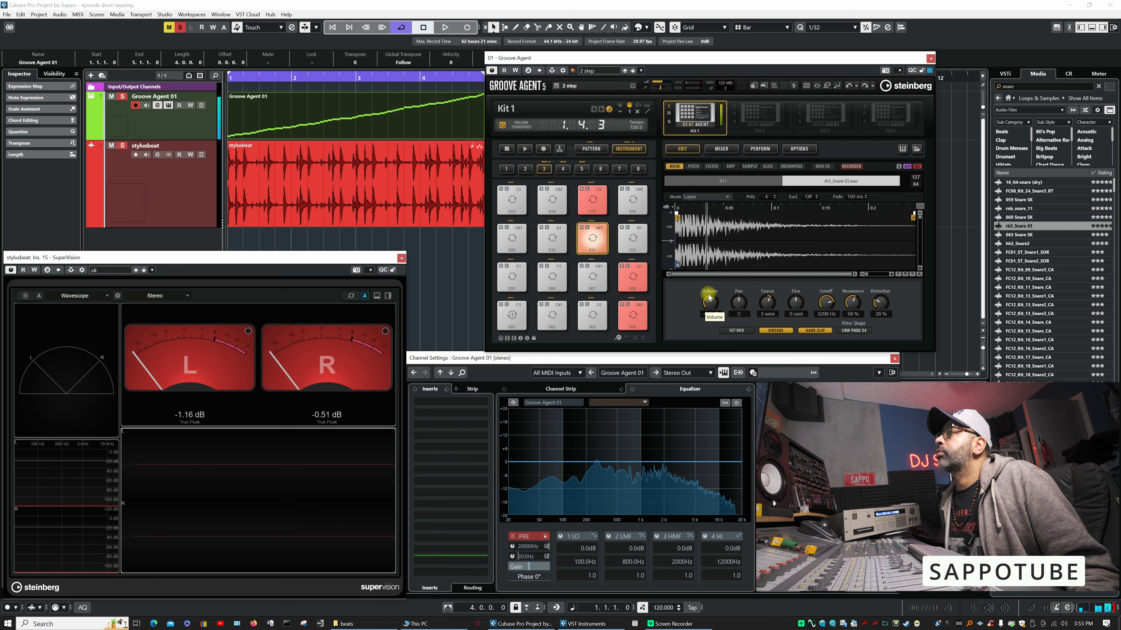
left_click_drag(832, 310, 882, 300)
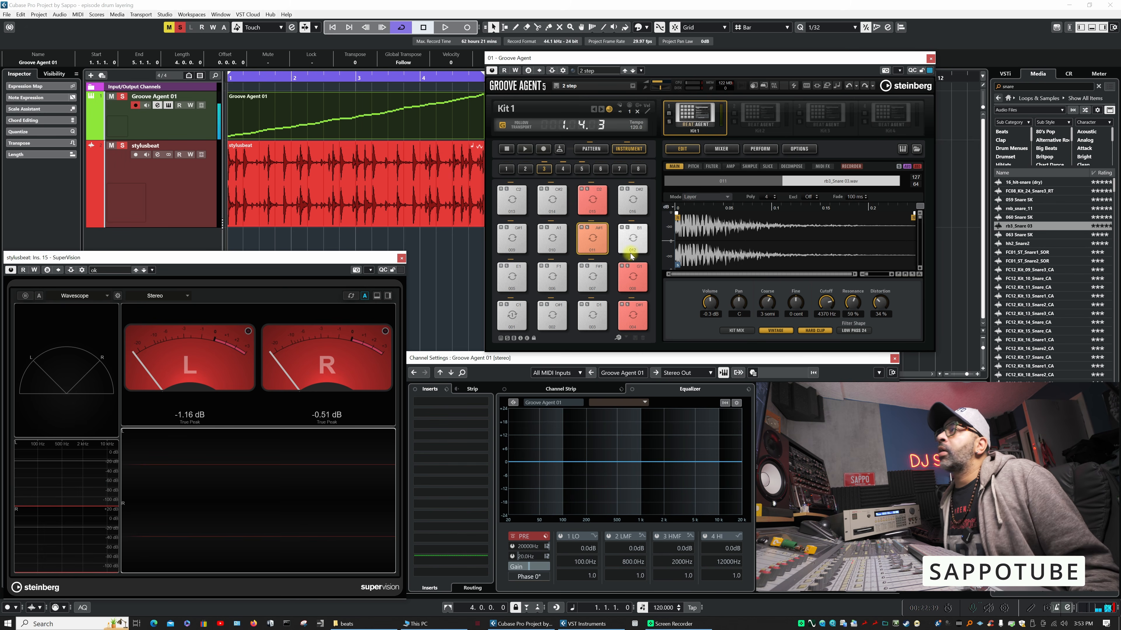
- Change the color of pad 011 to green
right_click(595, 239)
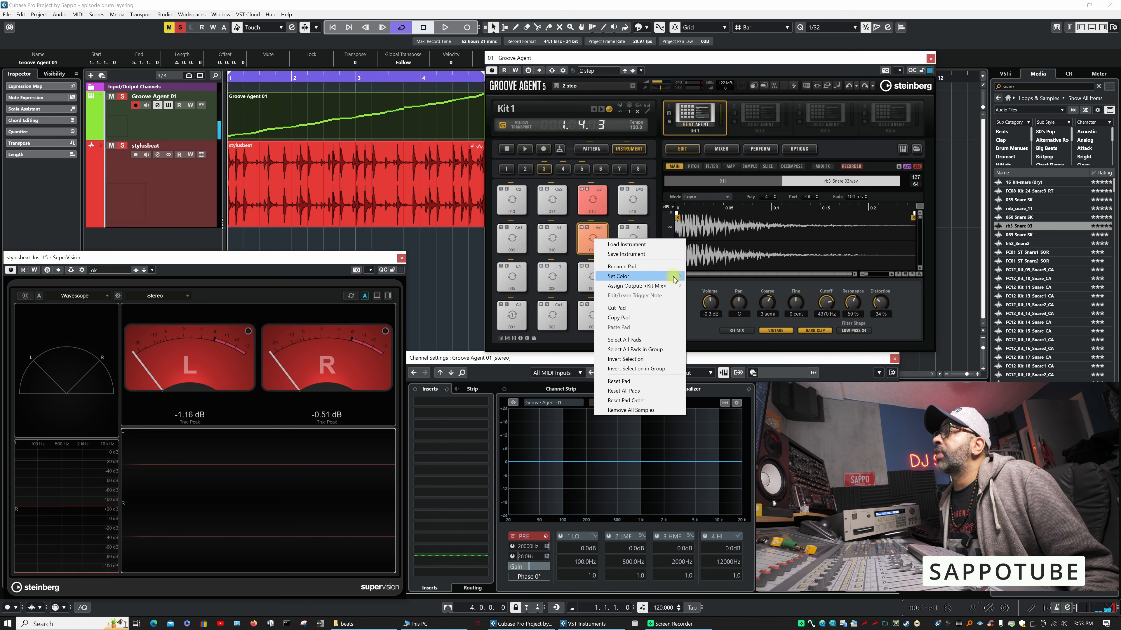
mouse_move(675, 279)
left_click(706, 346)
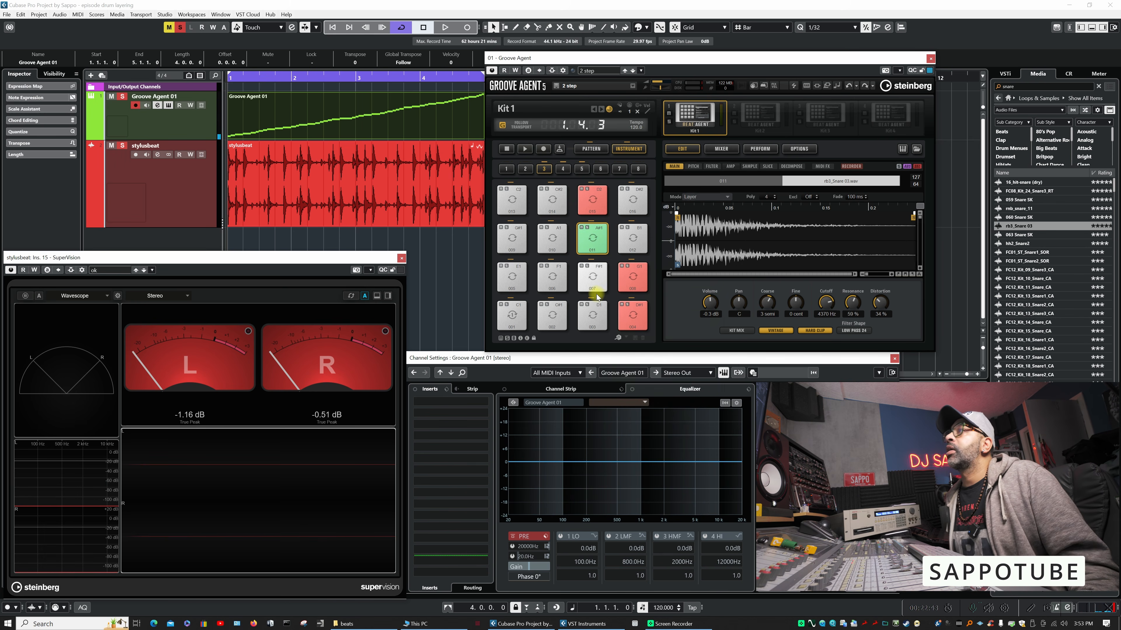
- Play the kit's groove several times to judge the layered snare, auditioning the snare slice on pad 004 in between
left_click(525, 149)
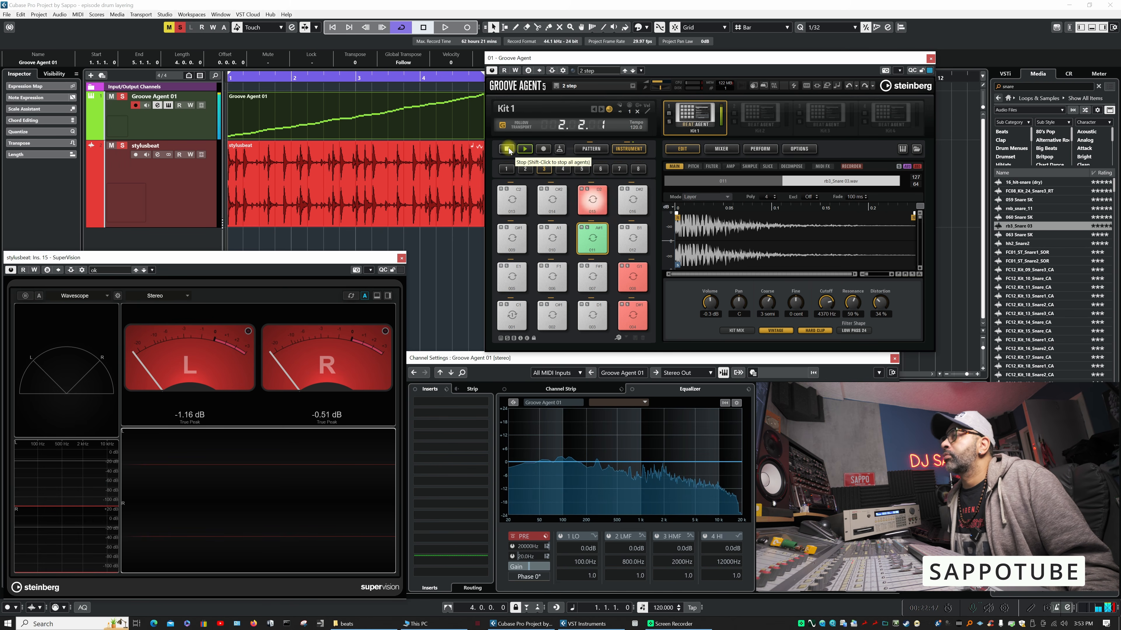
left_click(507, 149)
left_click(533, 151)
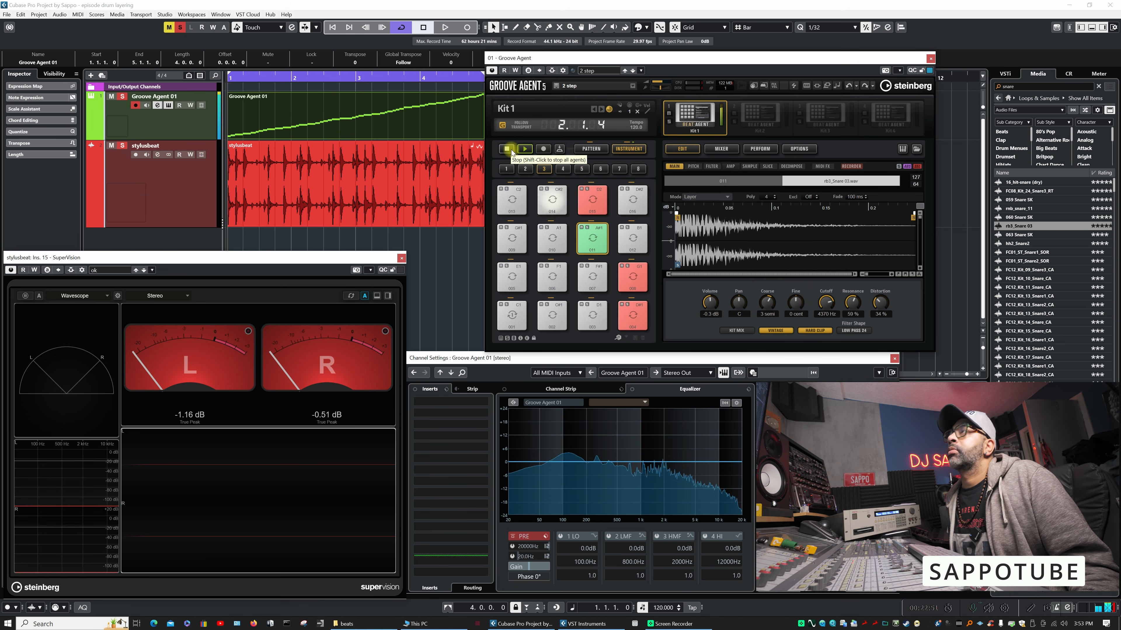
left_click(508, 150)
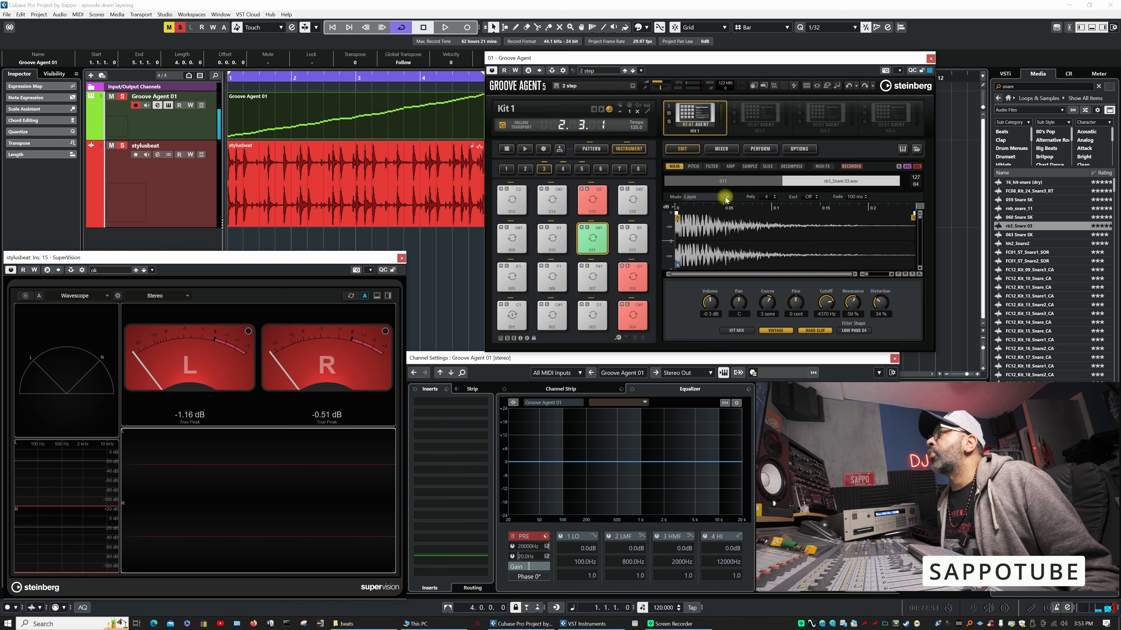
left_click(632, 316)
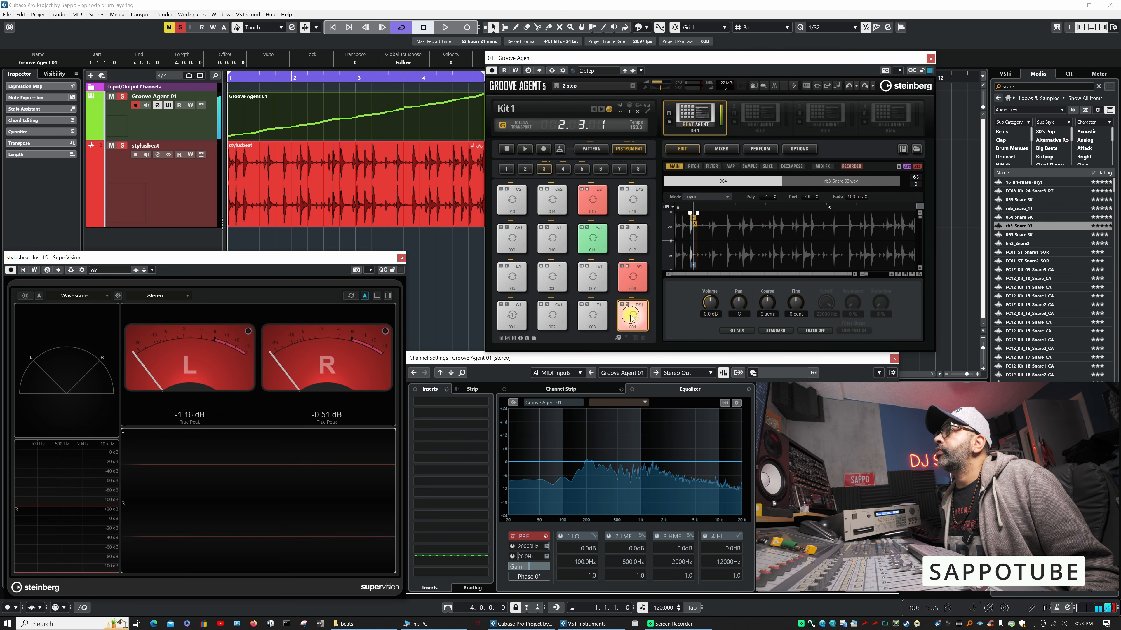
left_click(525, 150)
left_click(505, 150)
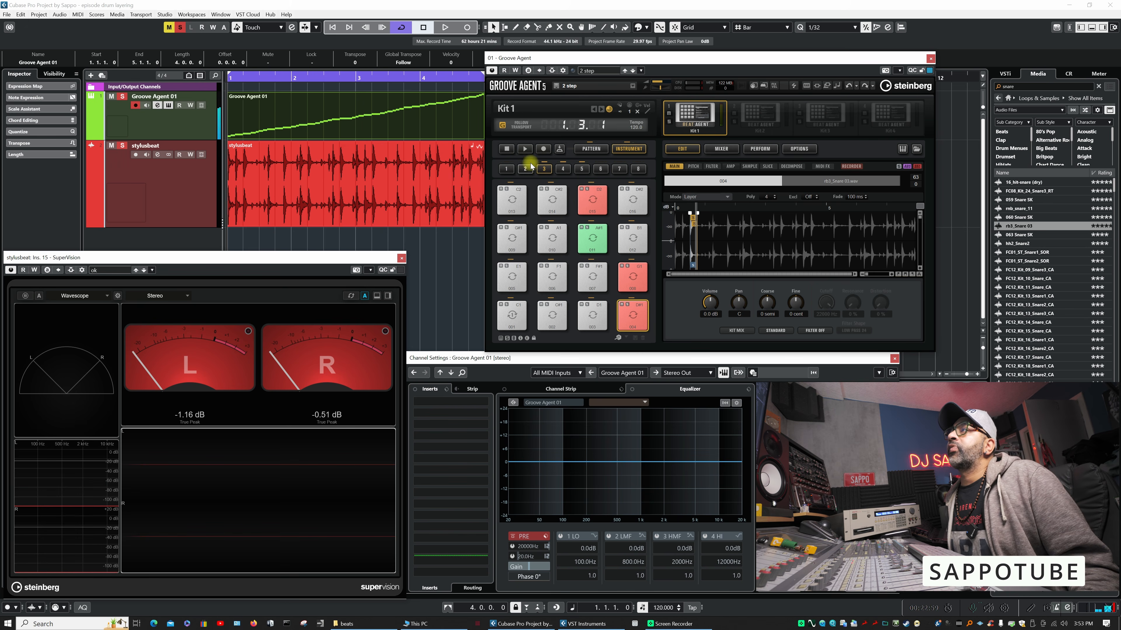
left_click(525, 150)
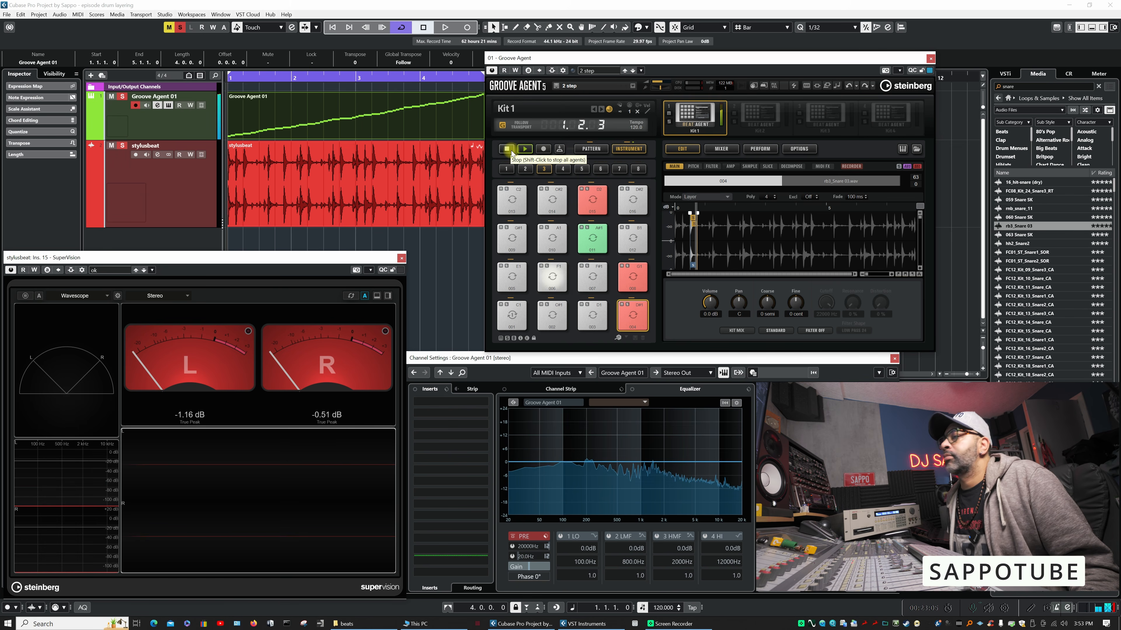
left_click(511, 151)
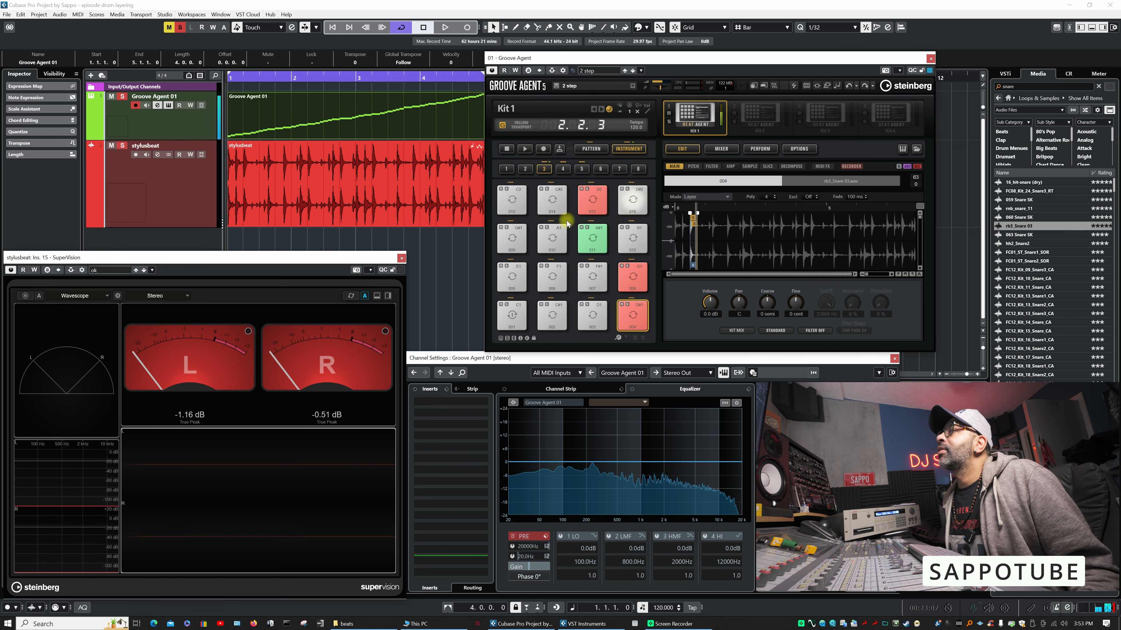
- Lower the rb3_Snare 03 layer's filter cutoff to about 194 Hz and its distortion to 17 %, and play the groove to check it
left_click_drag(831, 307, 820, 330)
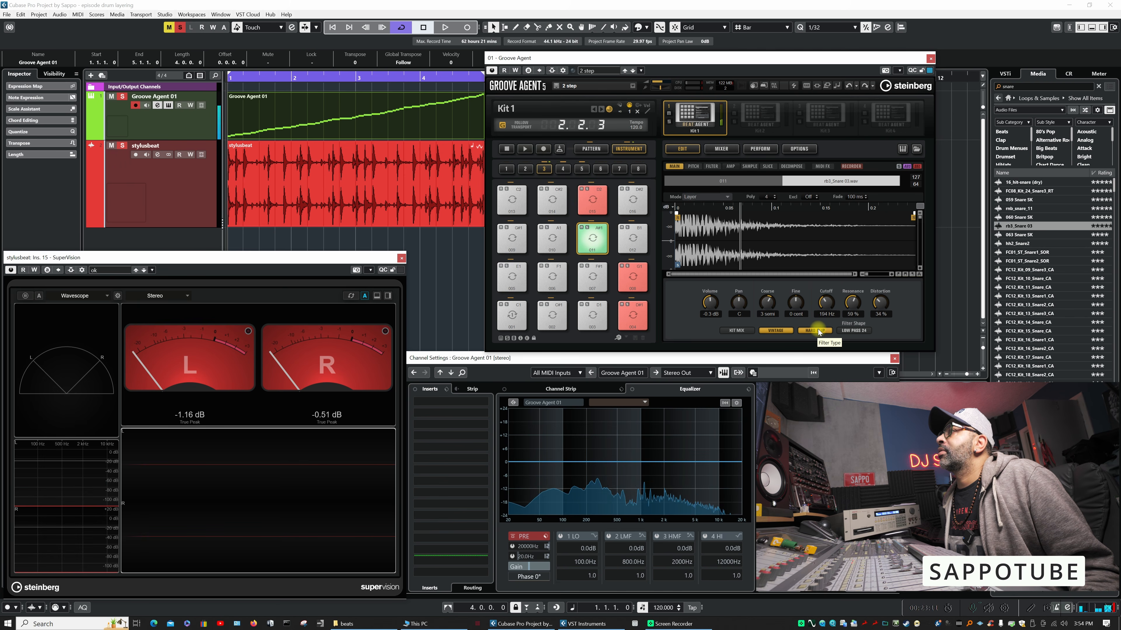
left_click_drag(879, 303, 873, 311)
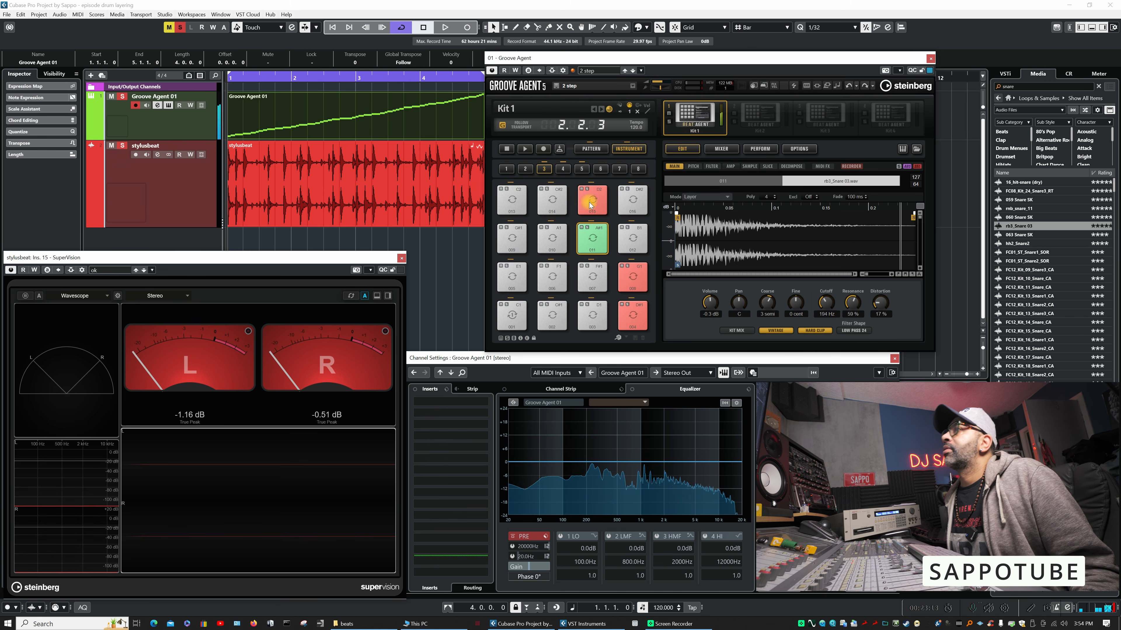
left_click(526, 150)
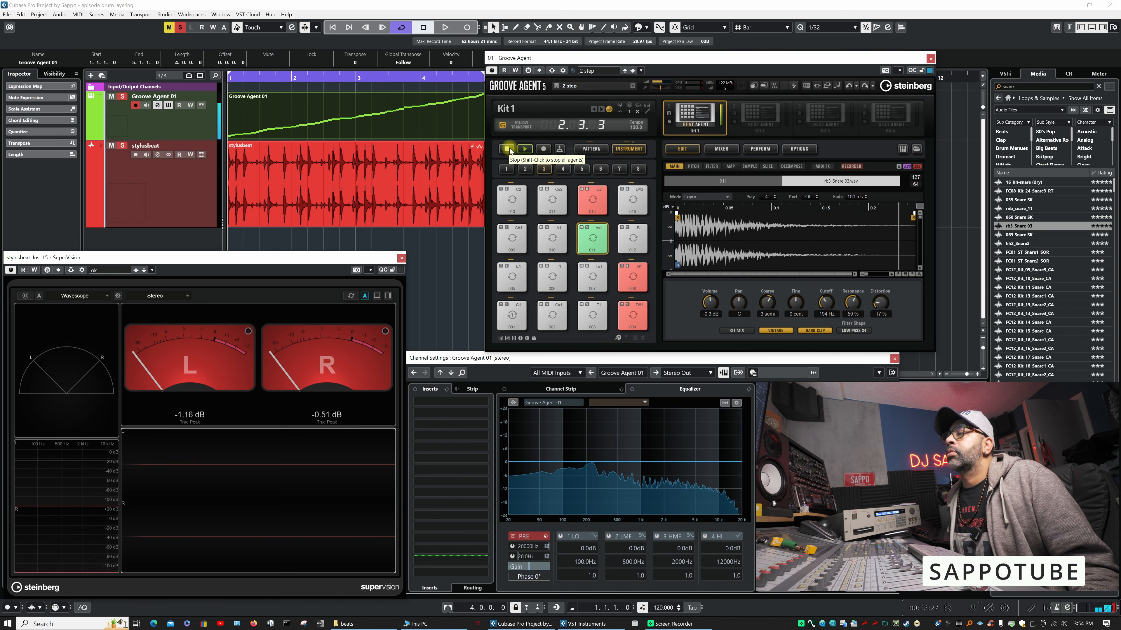
left_click(509, 149)
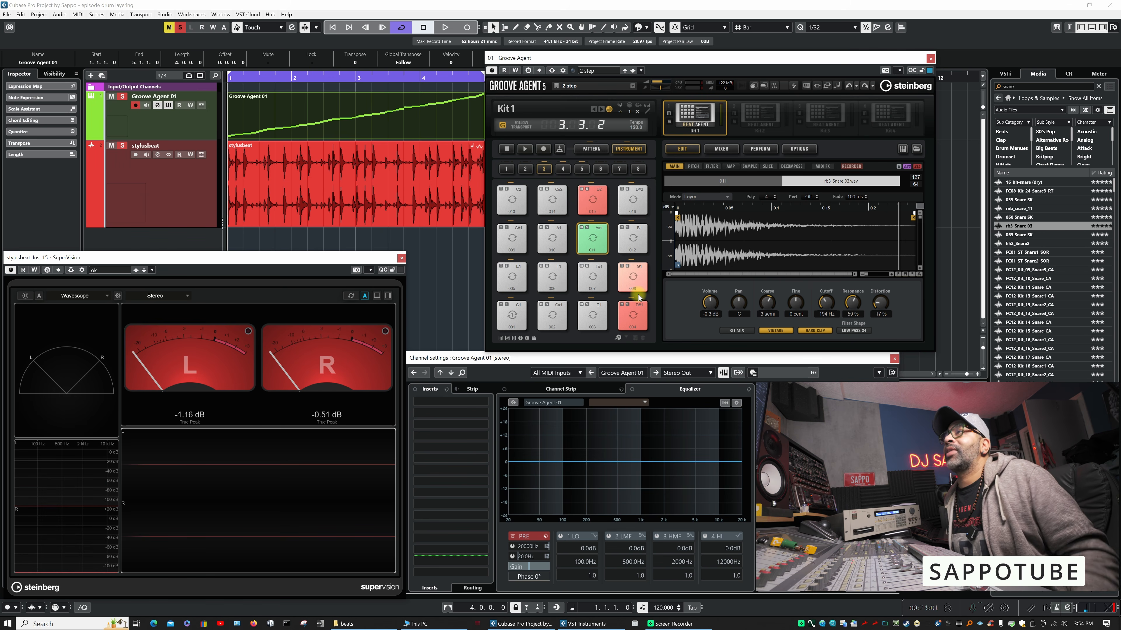
- With pad 001 selected, search the media library for "kick", preview kick samples and rate Kick_9_BB four stars
left_click(516, 322)
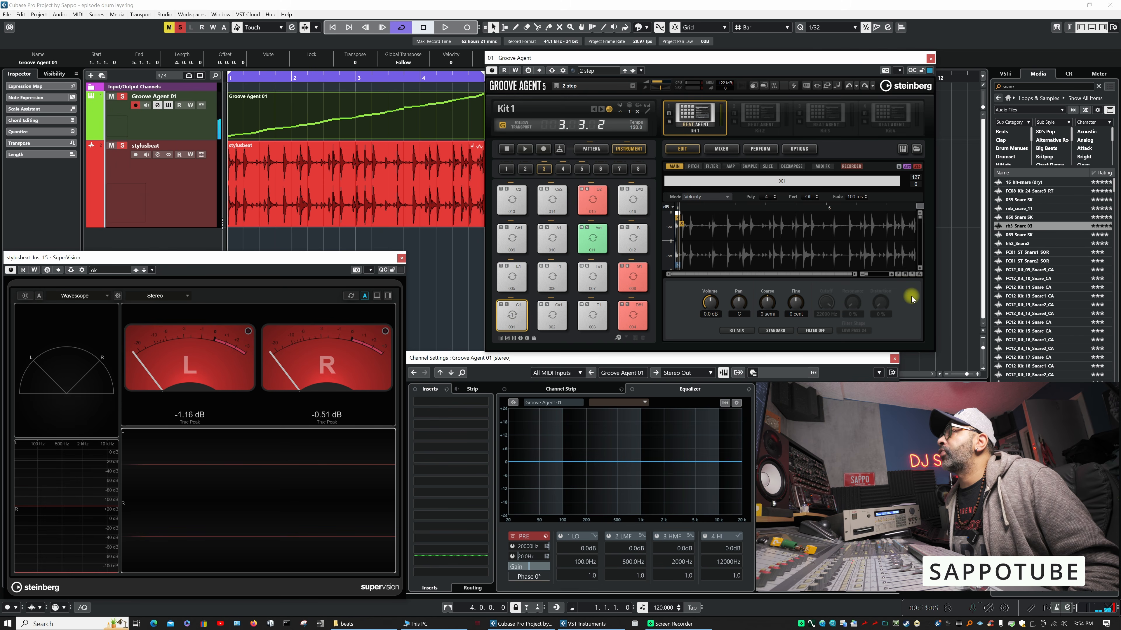
left_click(1014, 86)
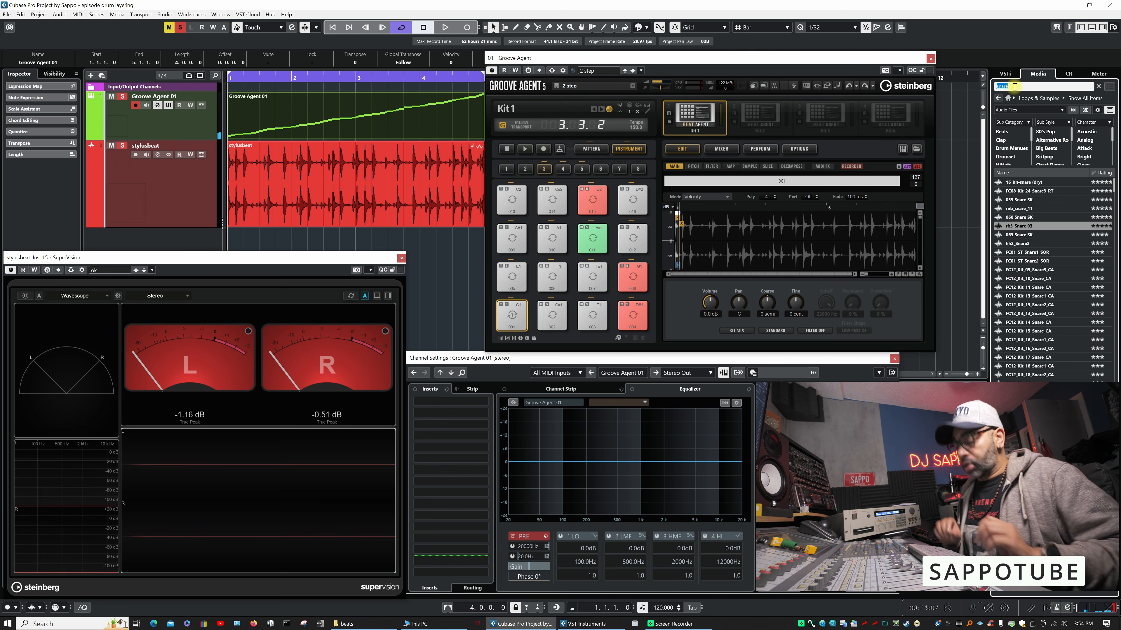
type("kick")
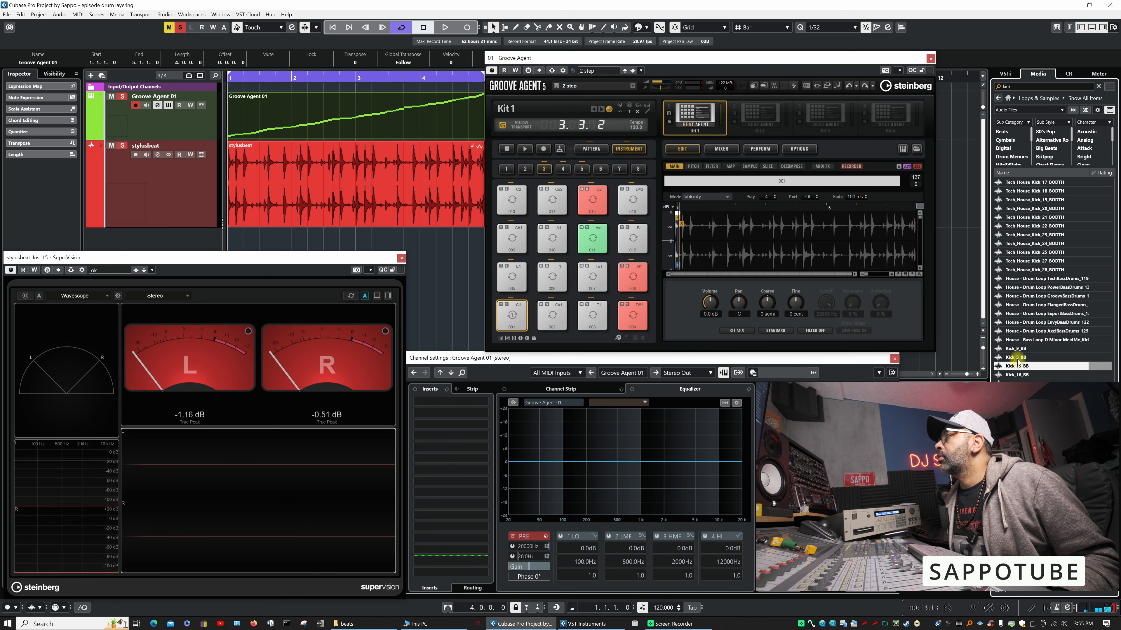
left_click(1019, 358)
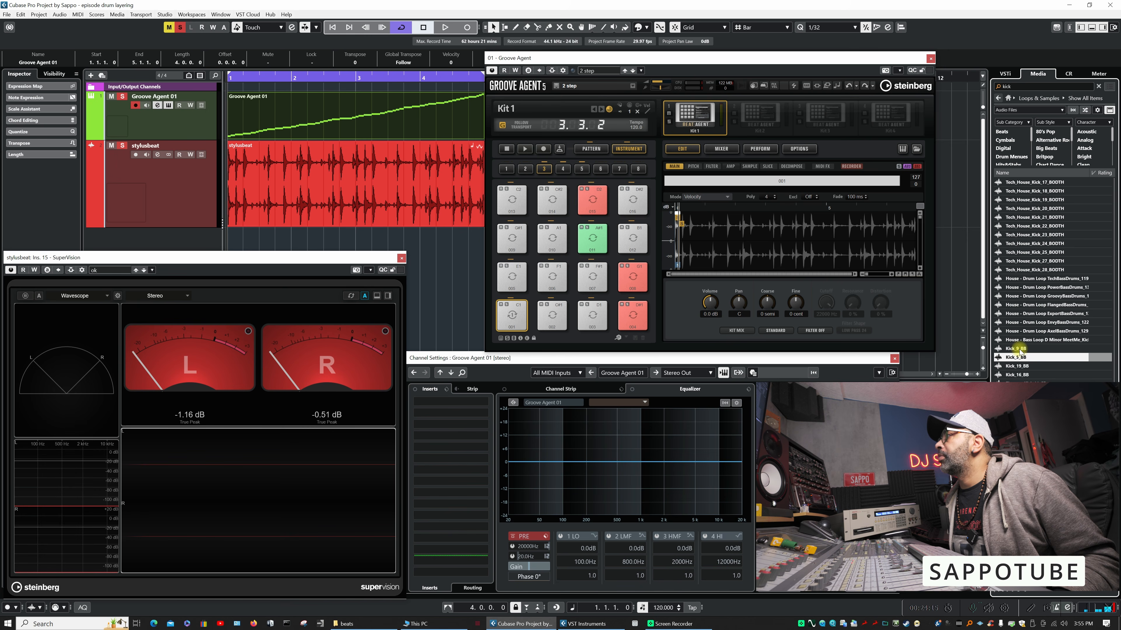
left_click(1019, 350)
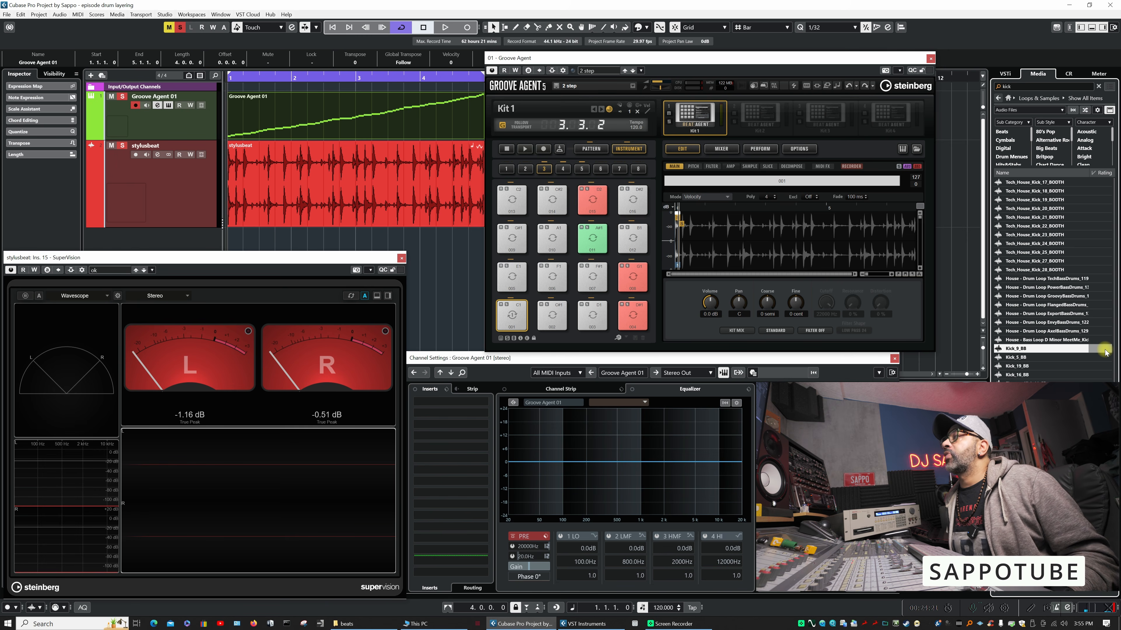
left_click(1106, 351)
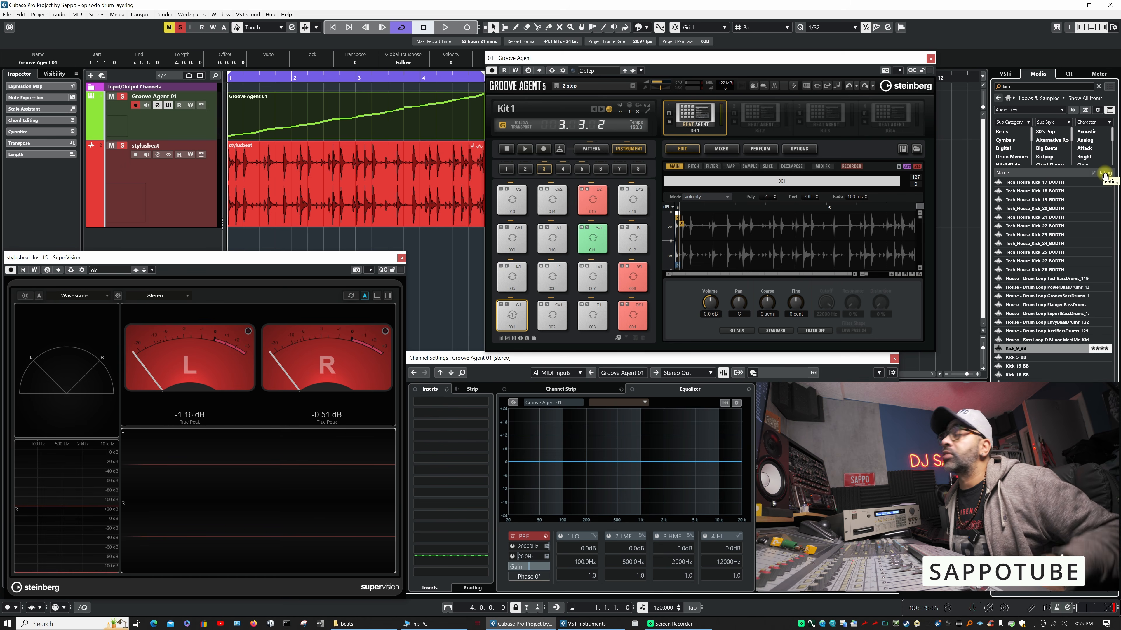
- Add the Kick_9_BB sample as a second layer on pad 001 and audition the pad repeatedly
left_click_drag(1014, 349, 516, 311)
left_click(515, 326)
left_click(516, 326)
left_click(516, 318)
left_click(517, 310)
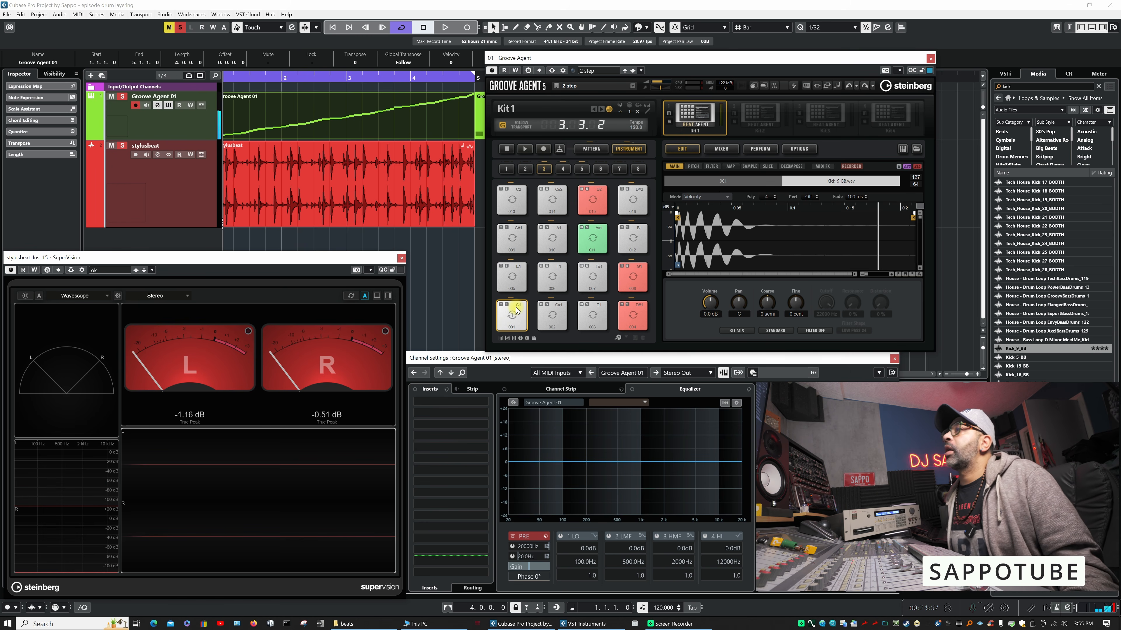
left_click(517, 310)
left_click(517, 310)
left_click(517, 310)
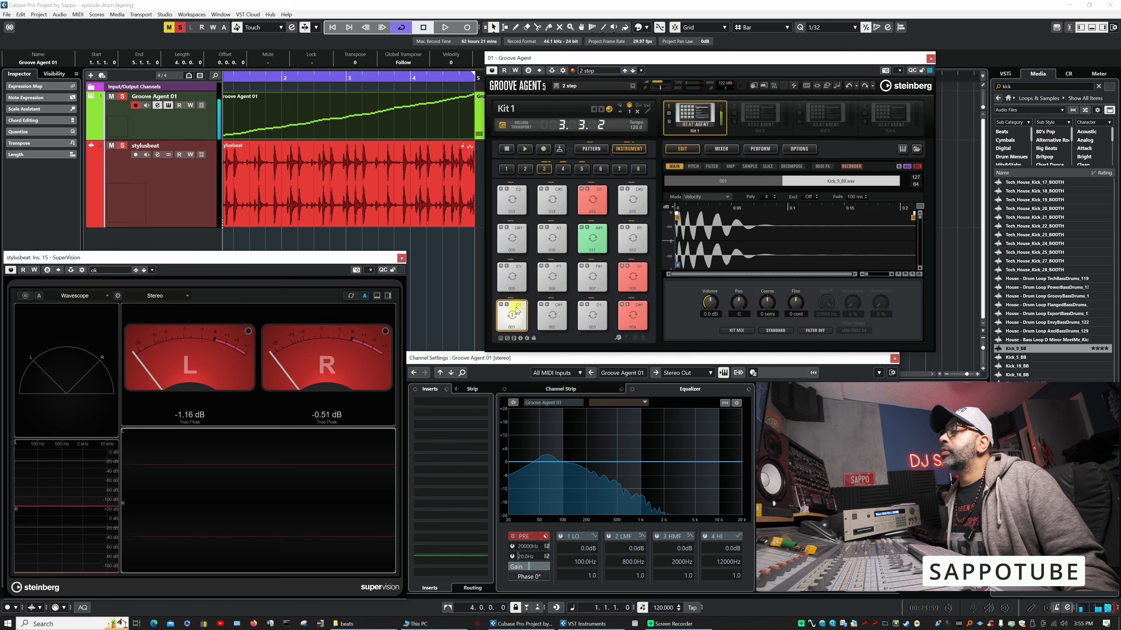
left_click(517, 310)
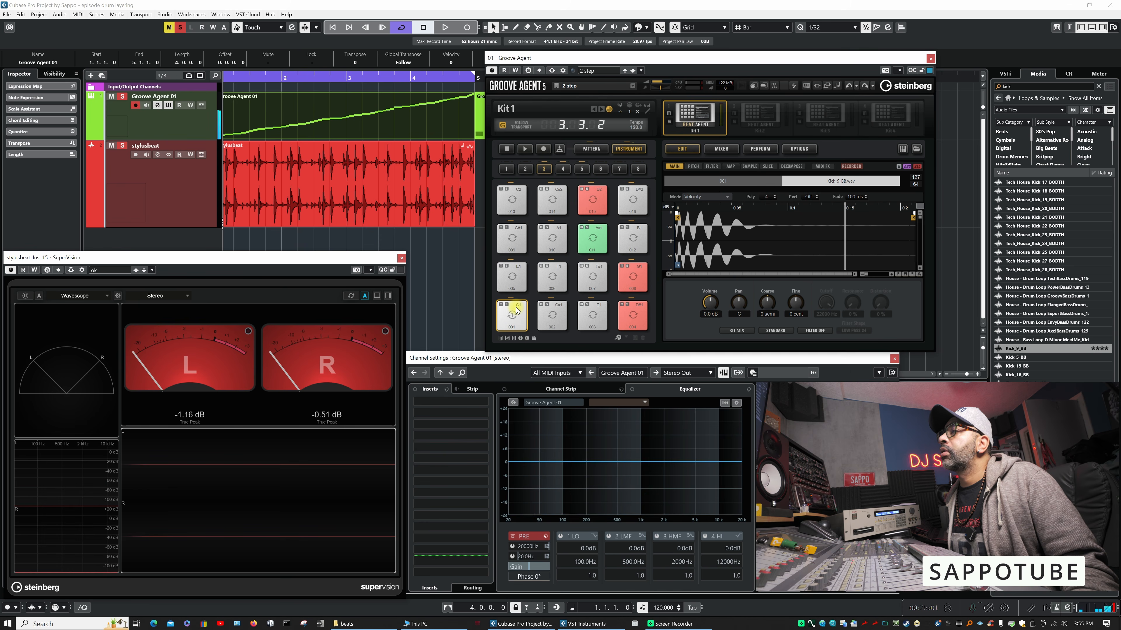
left_click(517, 310)
left_click(517, 310)
left_click(517, 310)
left_click(517, 310)
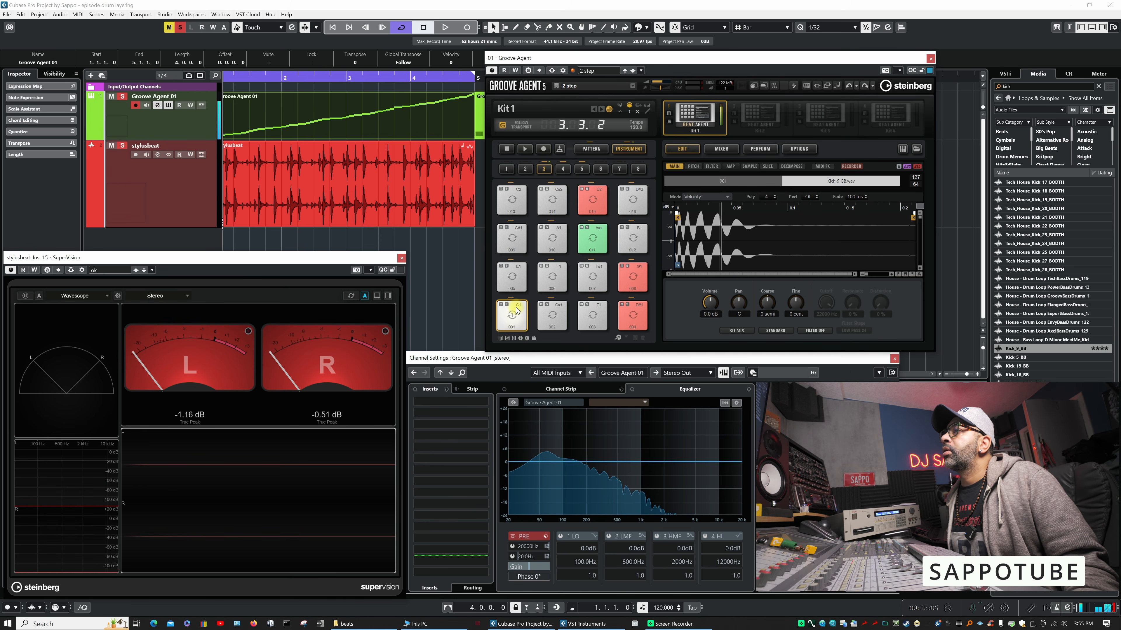
left_click(518, 310)
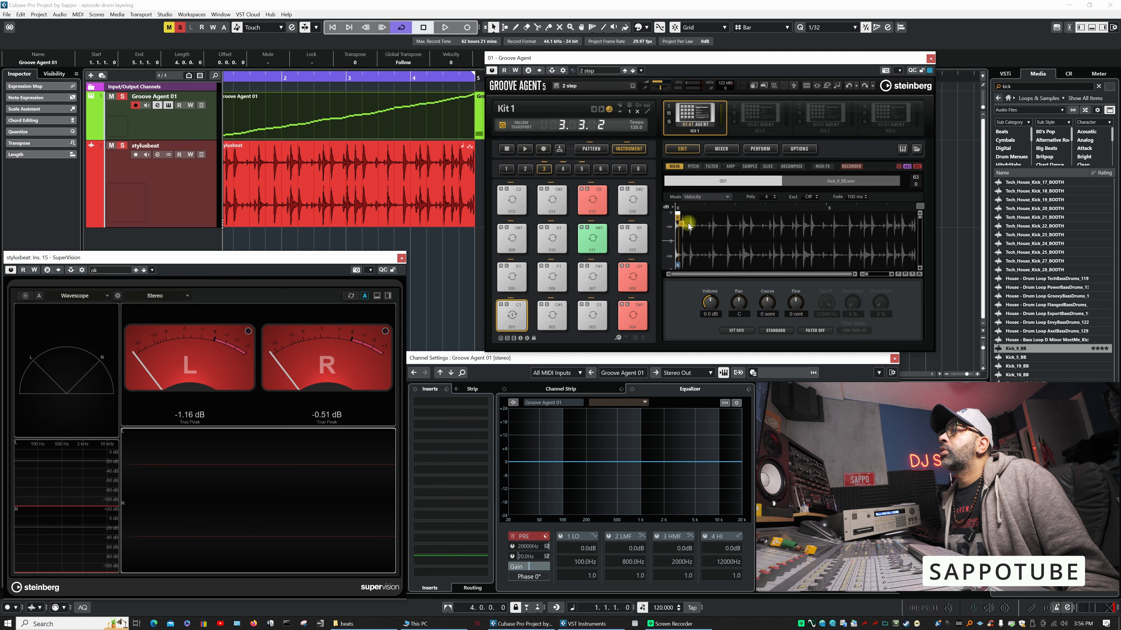
- Audition both velocity layers of pad 001, and change the pad's sample mode to Layer so they sound together
left_click(513, 317)
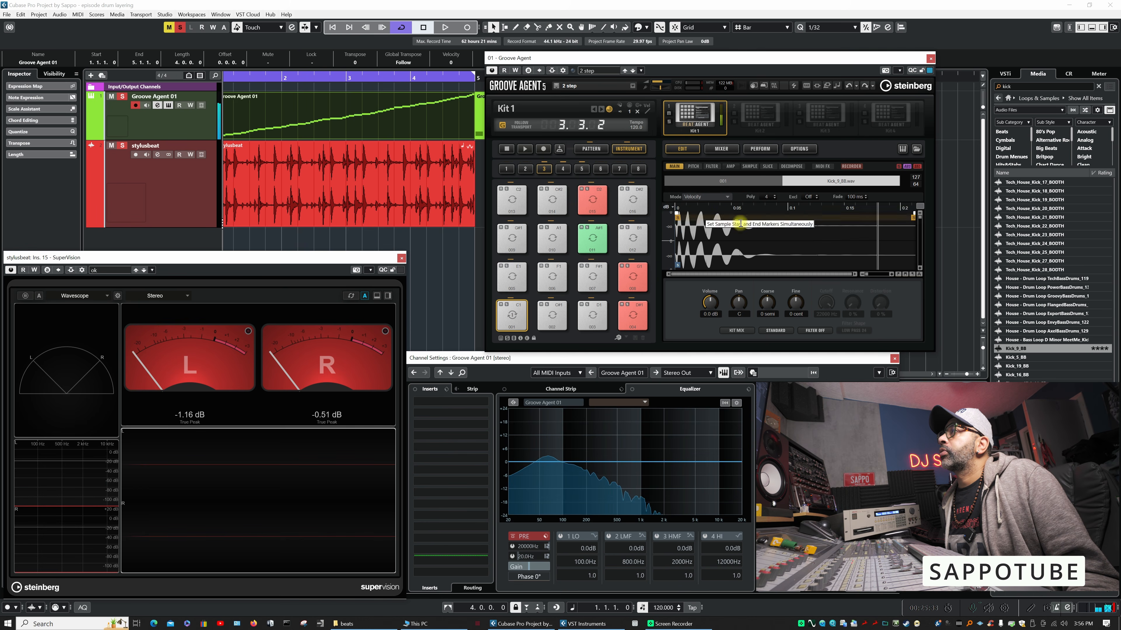
left_click(728, 180)
left_click(516, 314)
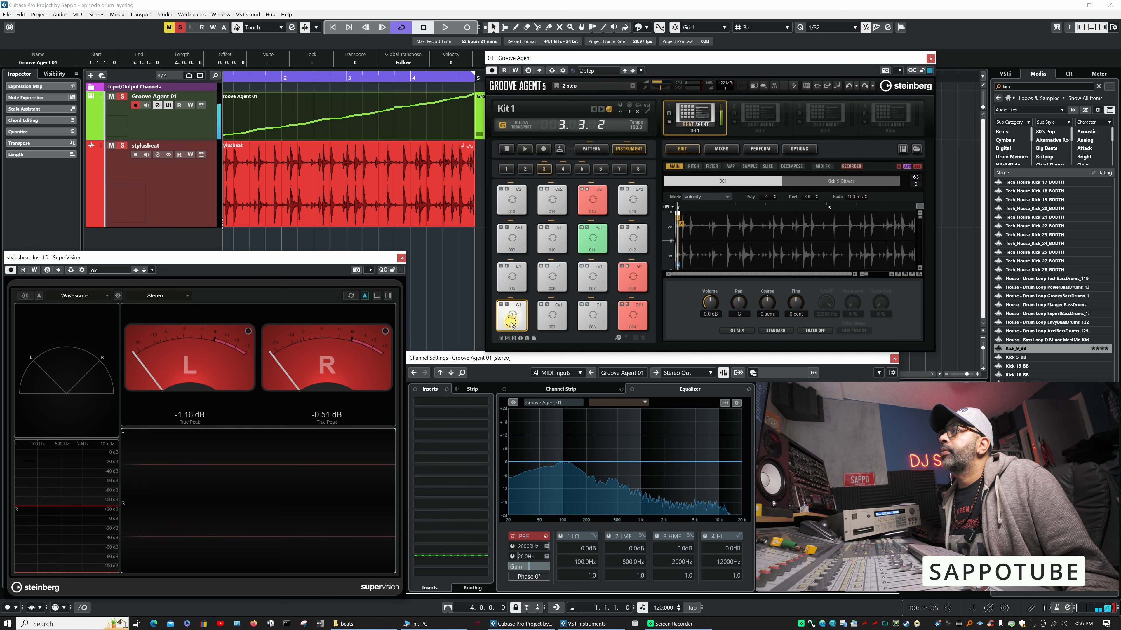
left_click(518, 315)
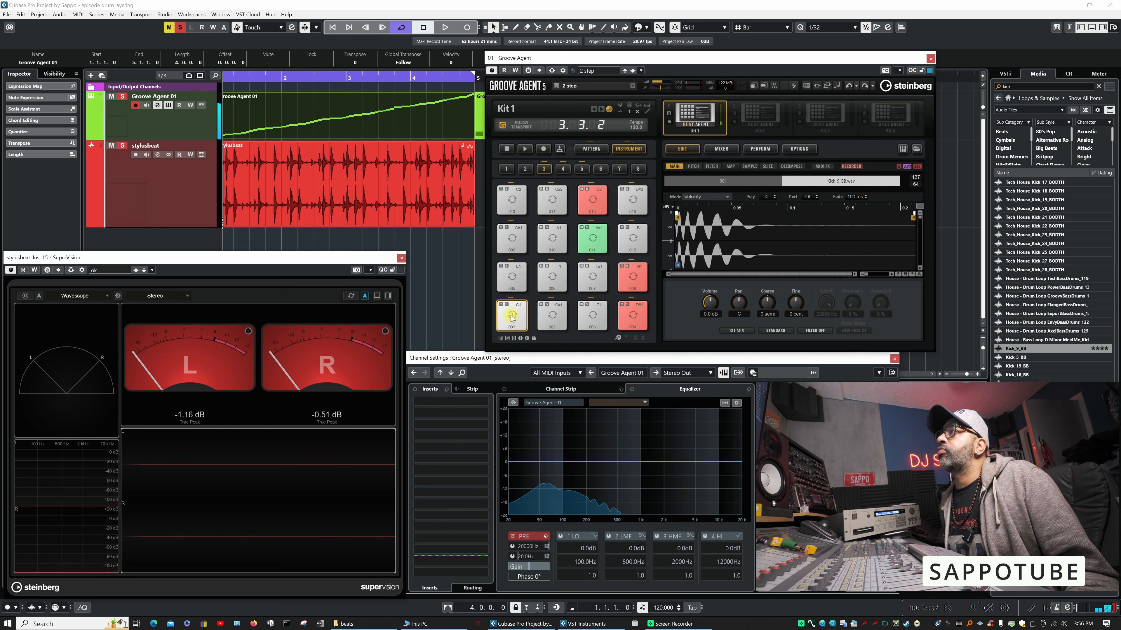
left_click(725, 198)
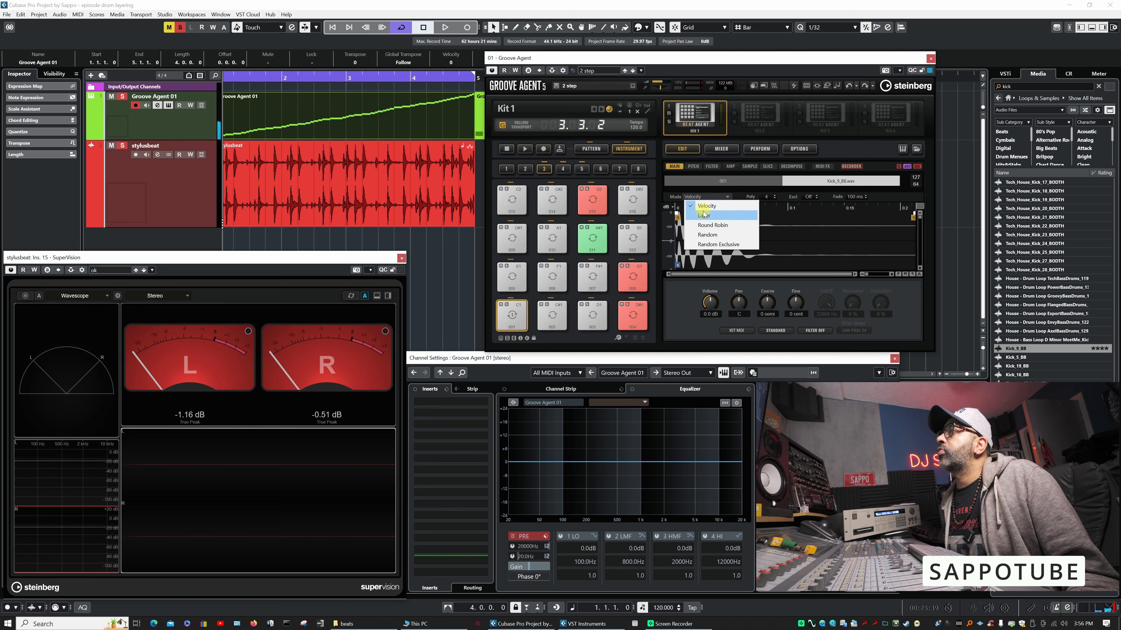
left_click(703, 216)
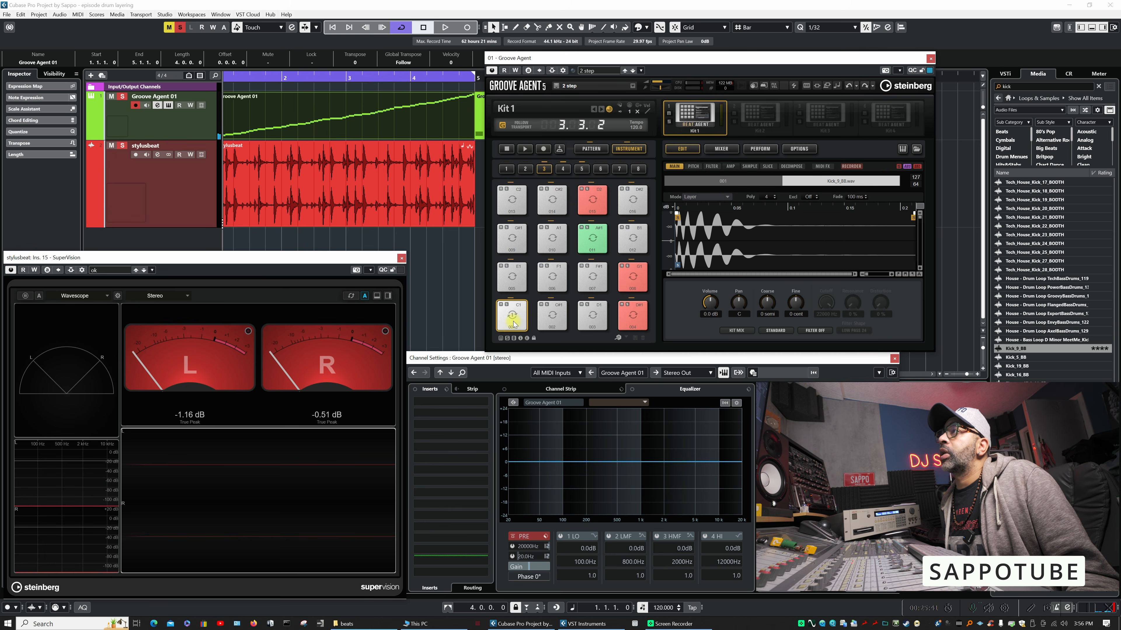
- Select the loop slice layer on pad 001 and audition the layered kick several times
left_click(741, 181)
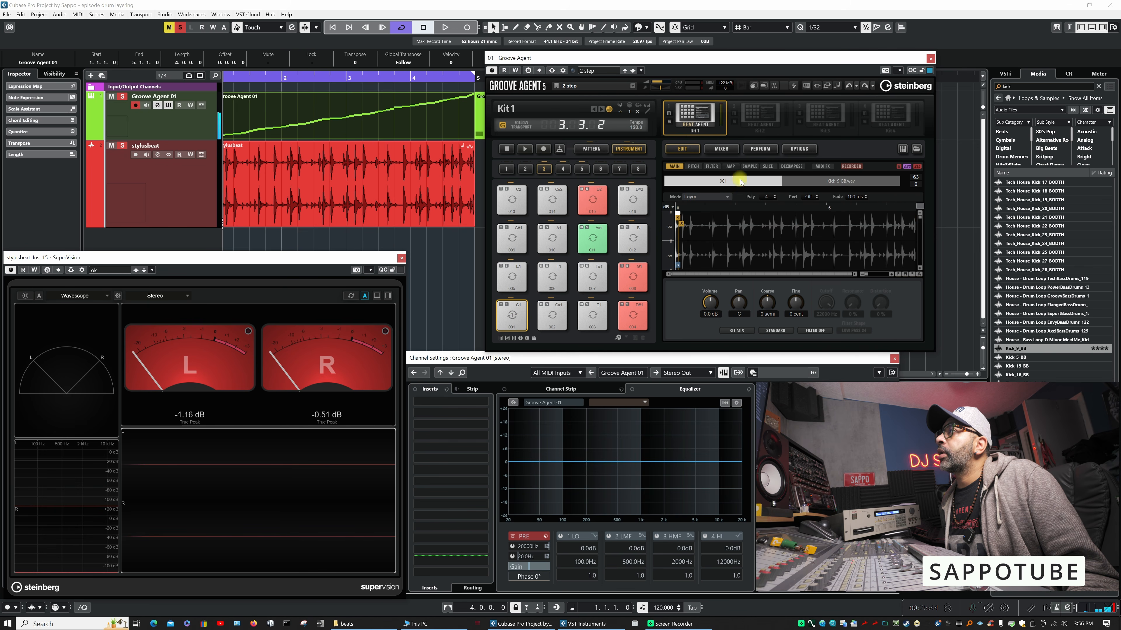
left_click(513, 316)
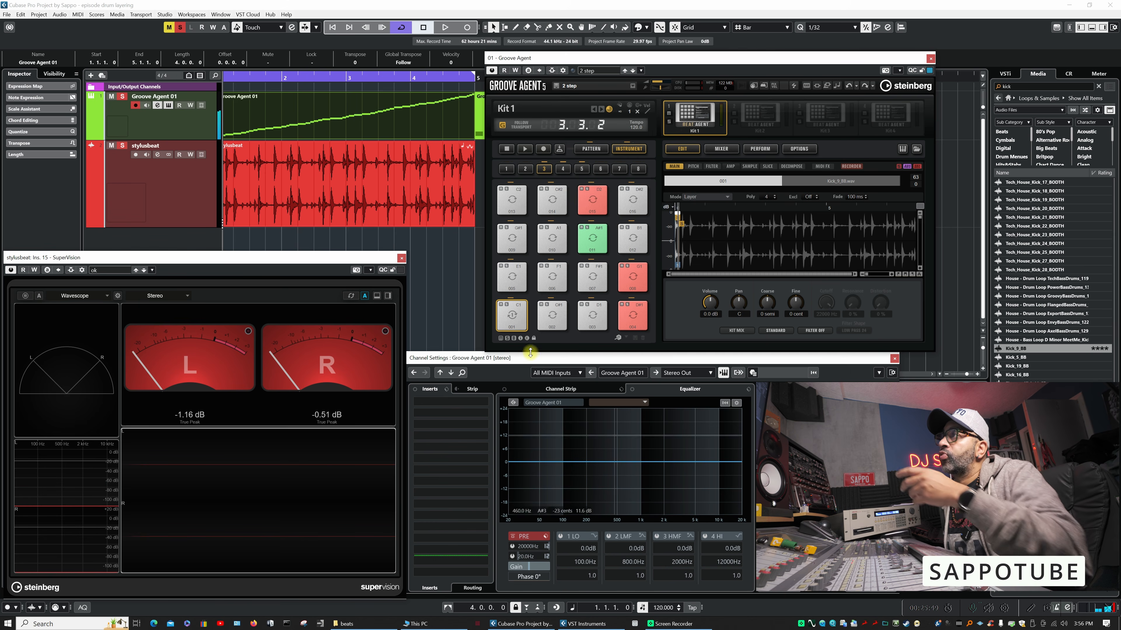
left_click(512, 316)
left_click(546, 327)
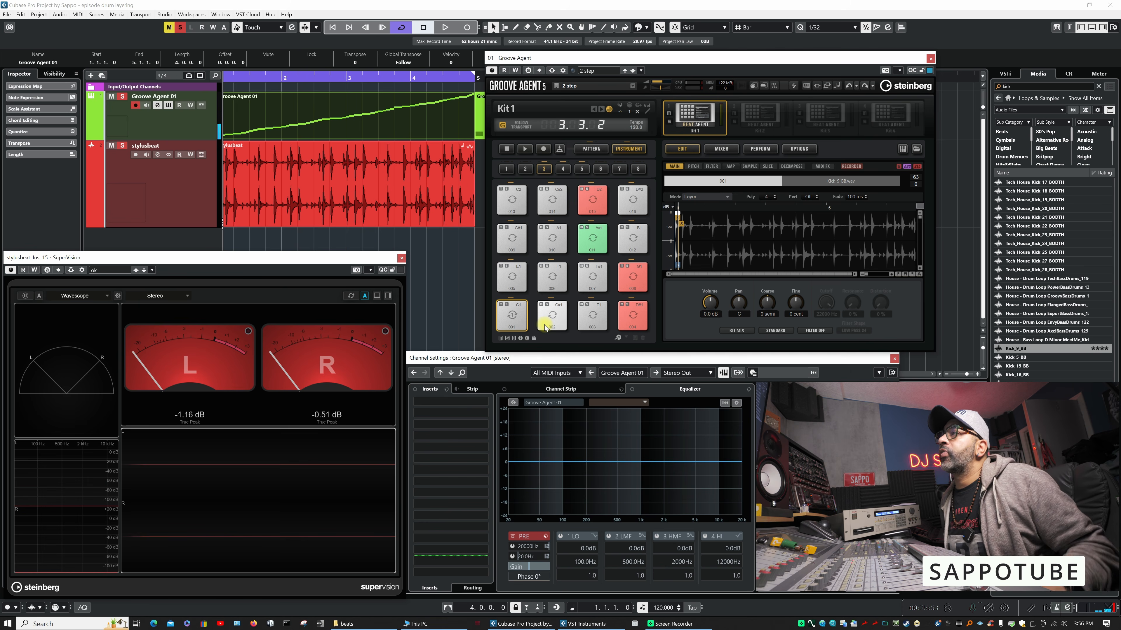
left_click(519, 324)
left_click(515, 315)
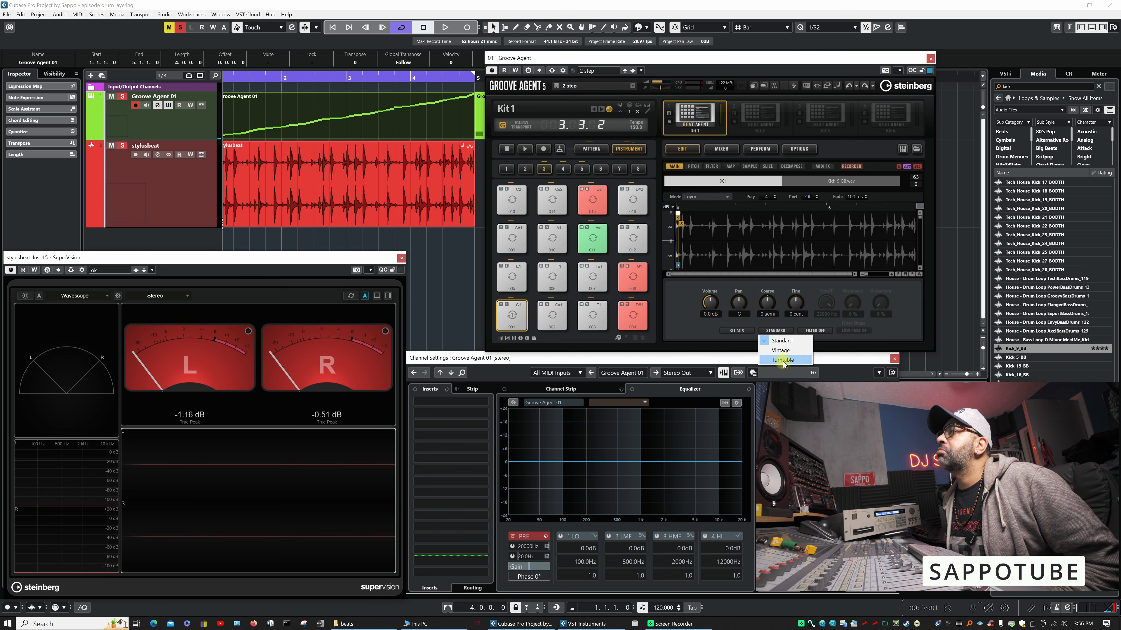
- Set the 001 slice layer's playback quality to Turntable and audition pad 001
left_click(784, 360)
left_click(511, 316)
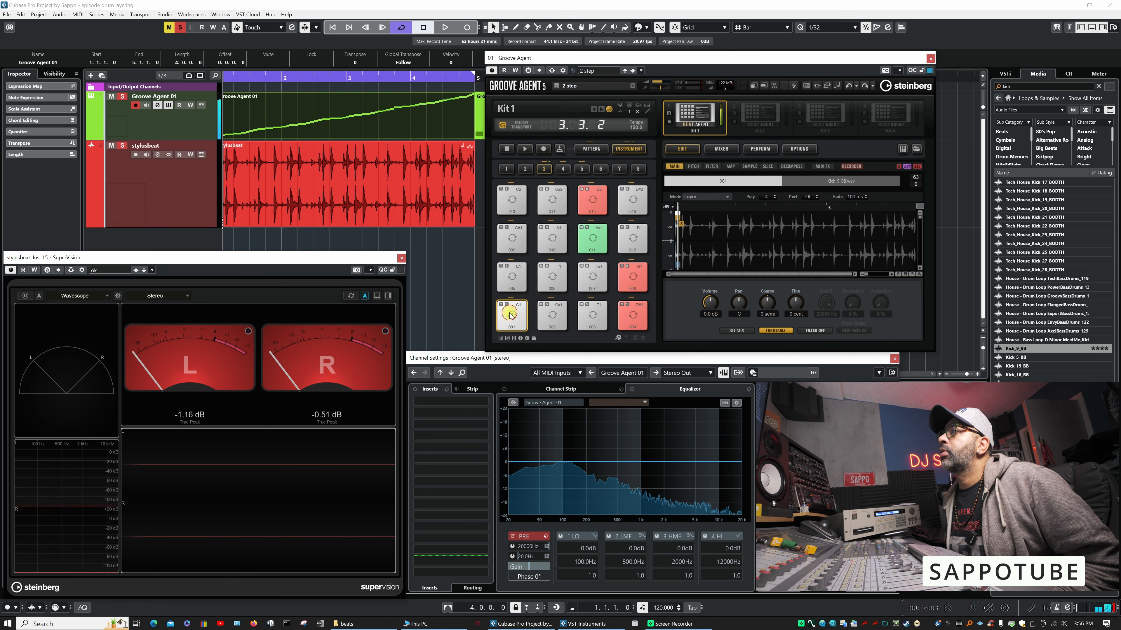
left_click(511, 316)
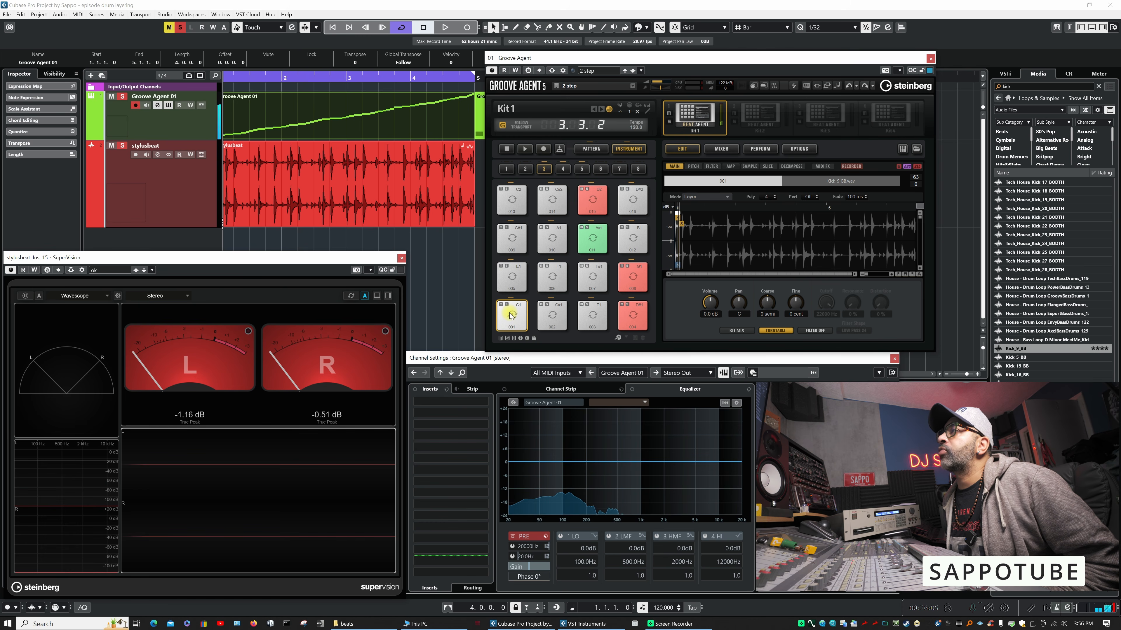
- Apply a Classic high-pass filter to the 001 slice layer with the cutoff at about 93 Hz
left_click(815, 331)
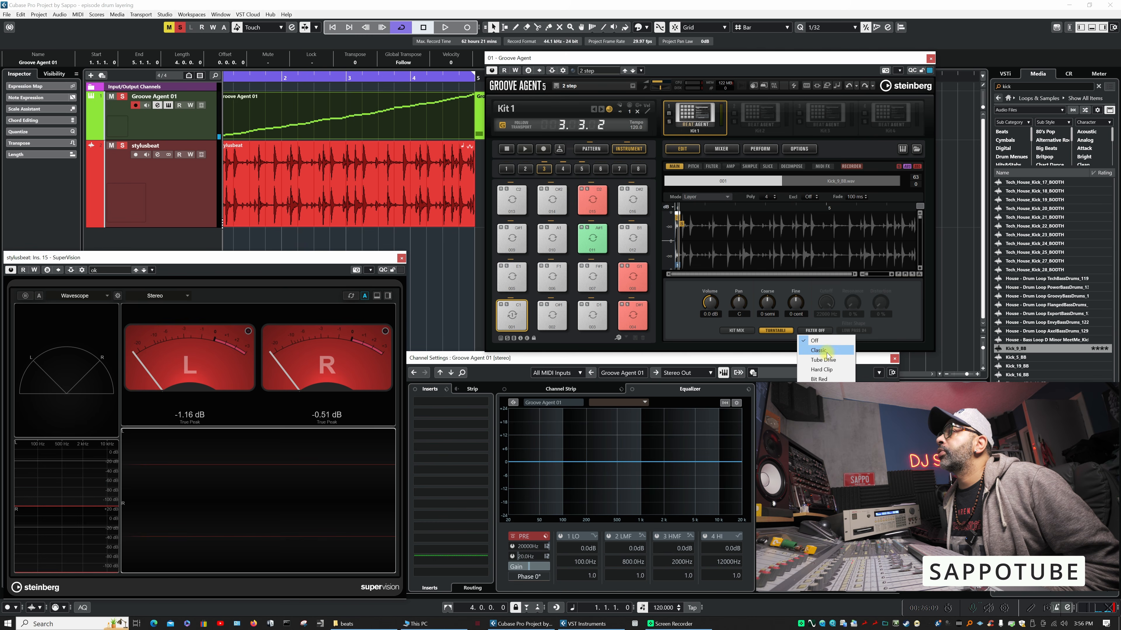
left_click(825, 352)
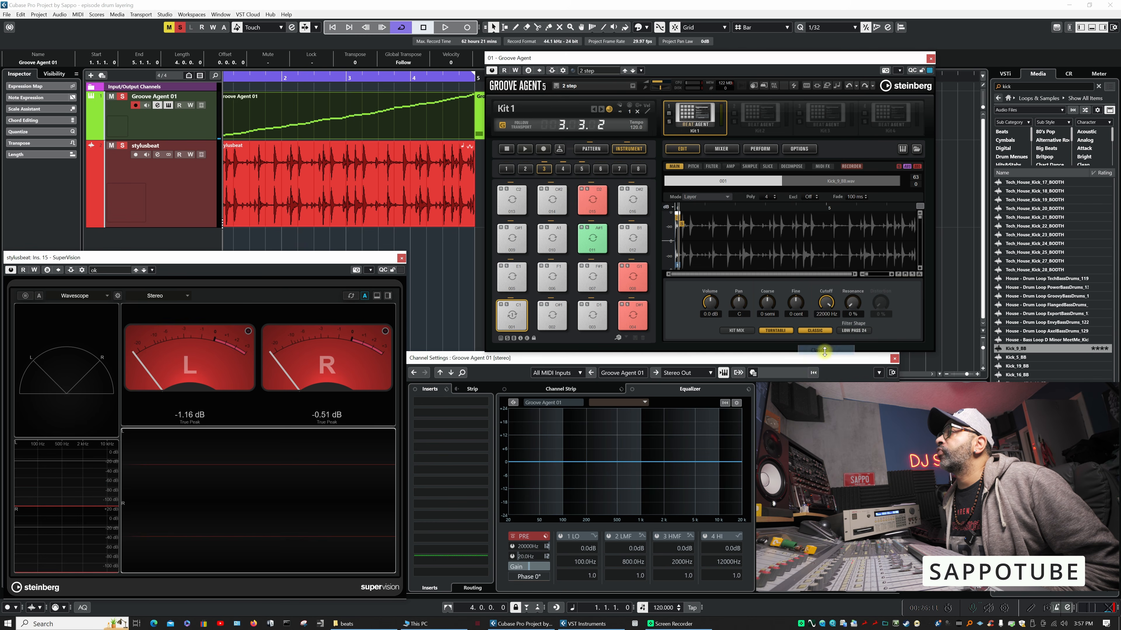
left_click(855, 331)
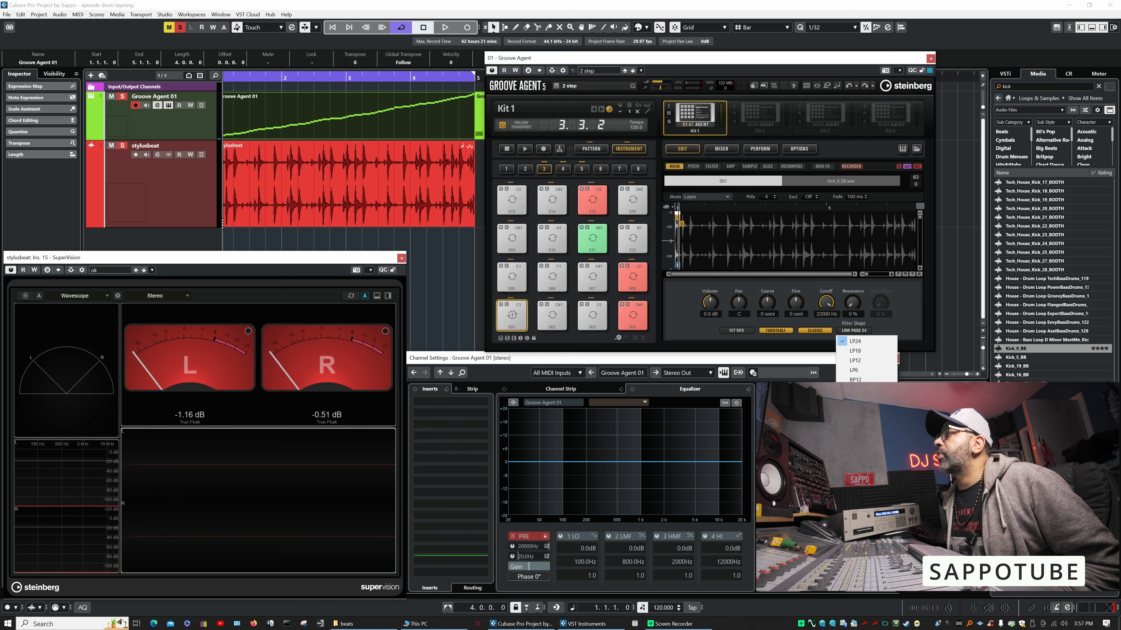
left_click(857, 438)
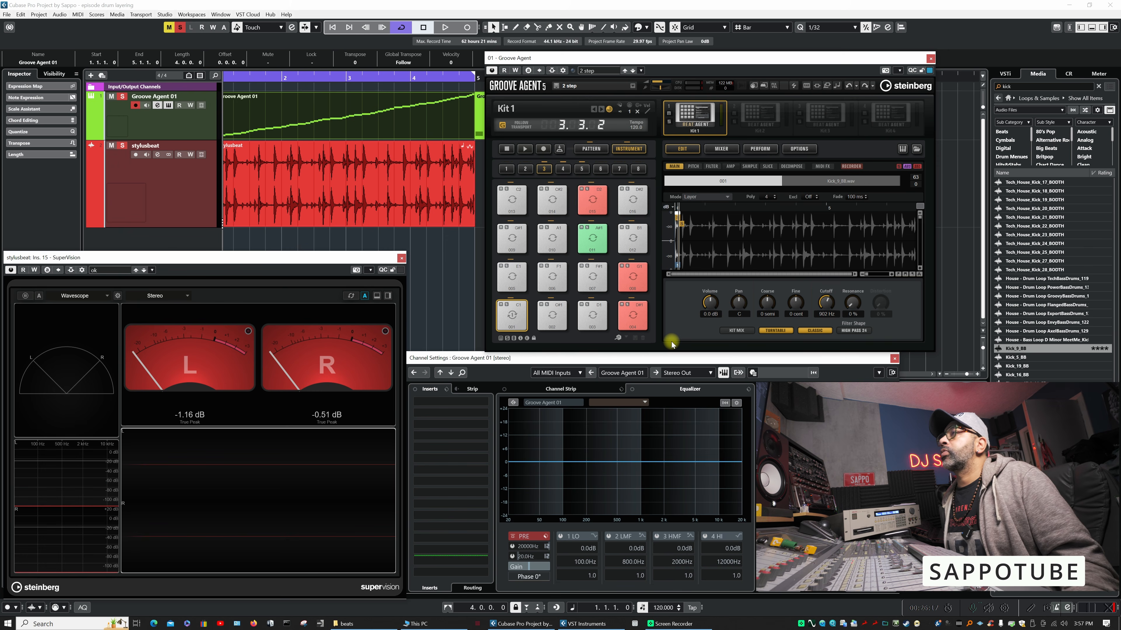
mouse_move(826, 303)
left_mouse_down()
mouse_move(817, 323)
mouse_move(822, 302)
left_mouse_up()
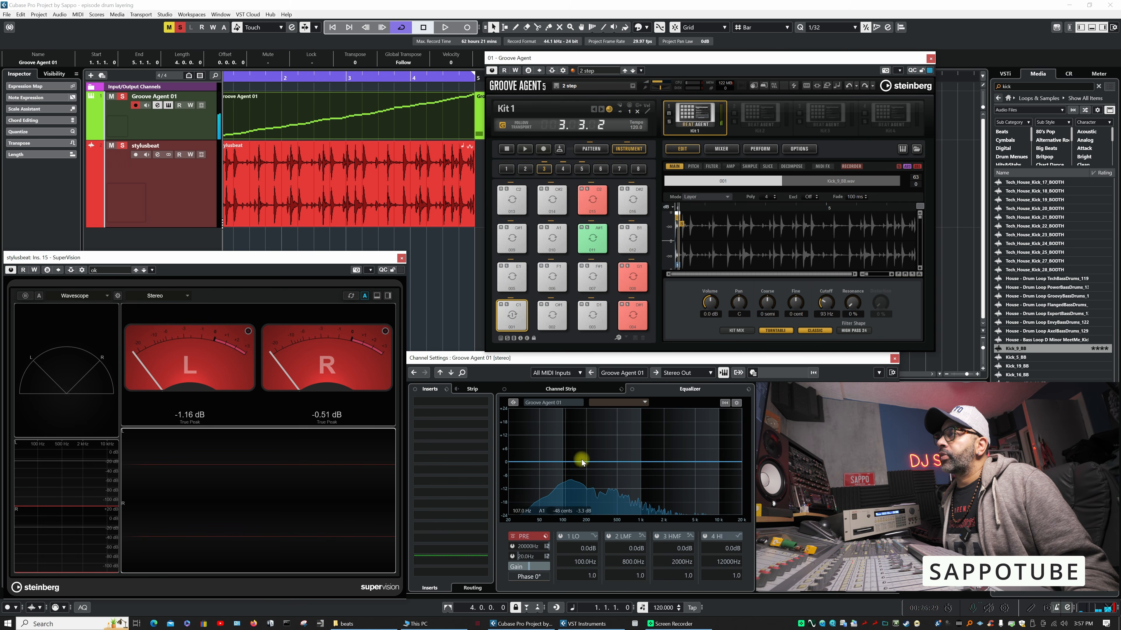
- Add a 2 LMF equalizer band to the Groove Agent 01 channel at about 880 Hz and -0.4 dB
left_click(623, 460)
mouse_move(623, 459)
left_mouse_down()
mouse_move(641, 429)
mouse_move(628, 466)
left_mouse_up()
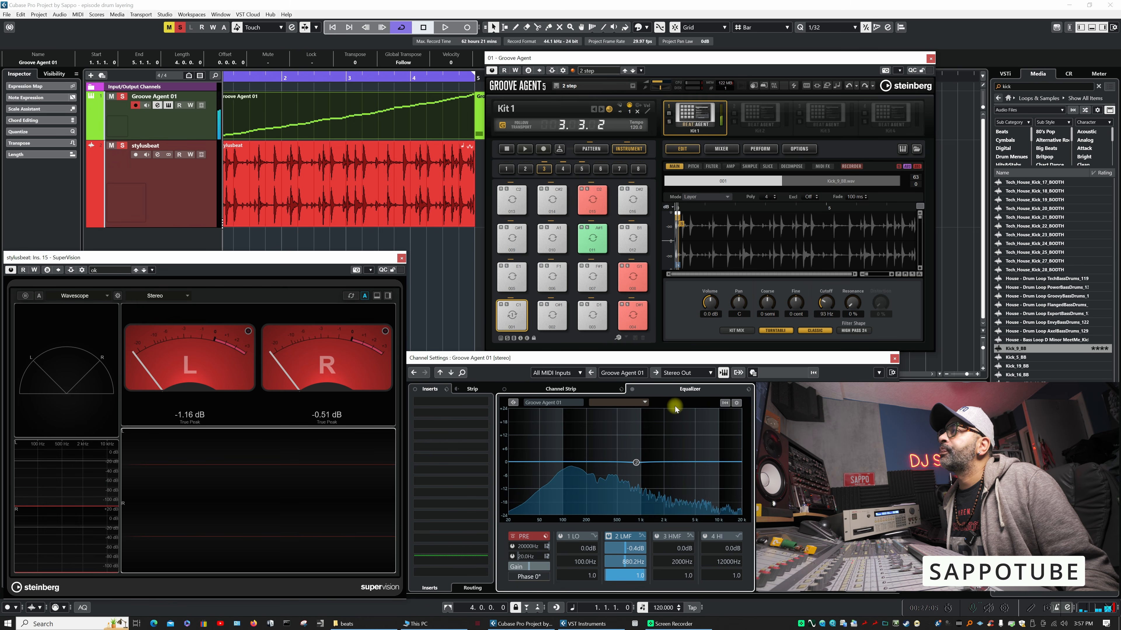
- Apply a Classic low-pass filter to the Kick_9_BB layer with the cutoff at about 226 Hz
left_click(832, 184)
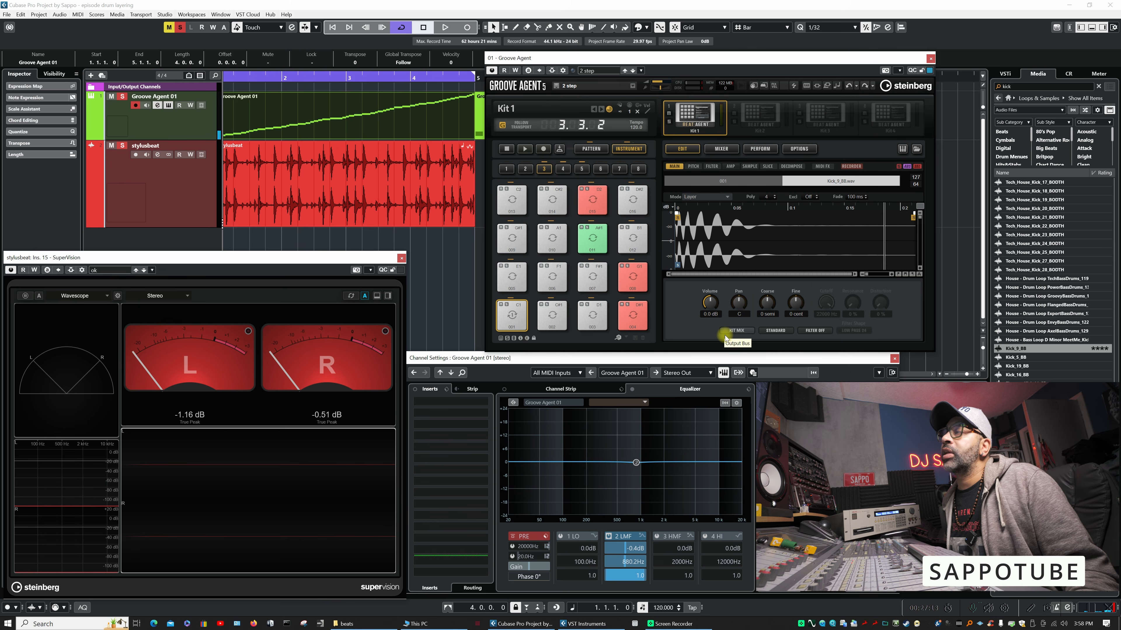
left_click(815, 331)
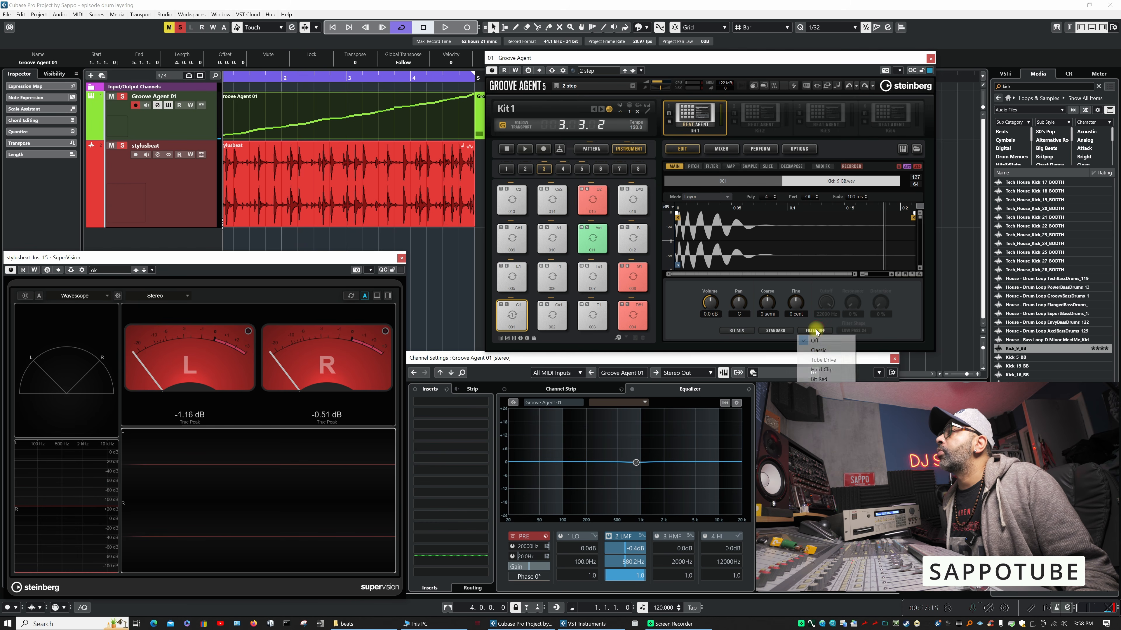
left_click(822, 352)
left_click(856, 330)
left_click(905, 323)
left_click_drag(818, 329, 814, 342)
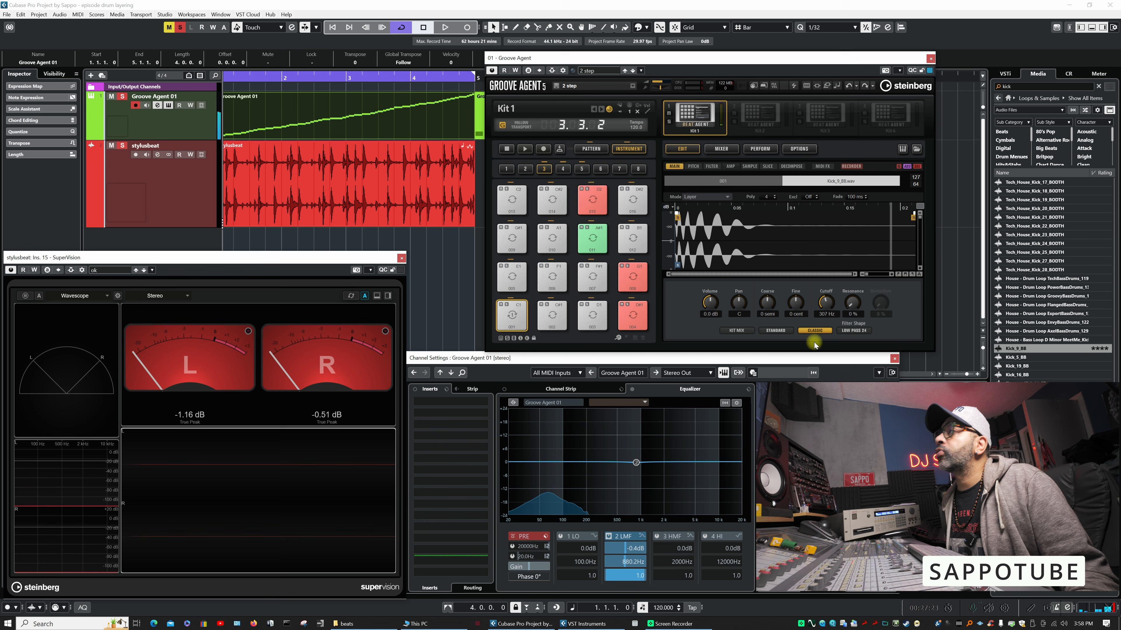
left_click(678, 231)
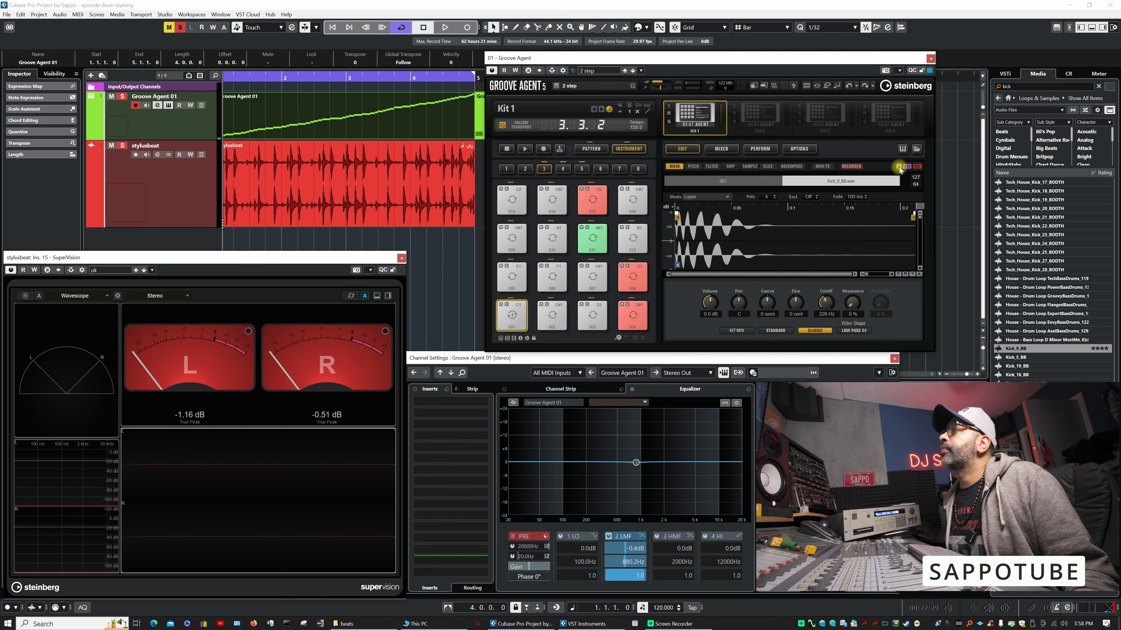
- Sweep the Kick_9_BB layer's volume from silence up to 8.1 dB and settle it at 5.4 dB
left_click(710, 303)
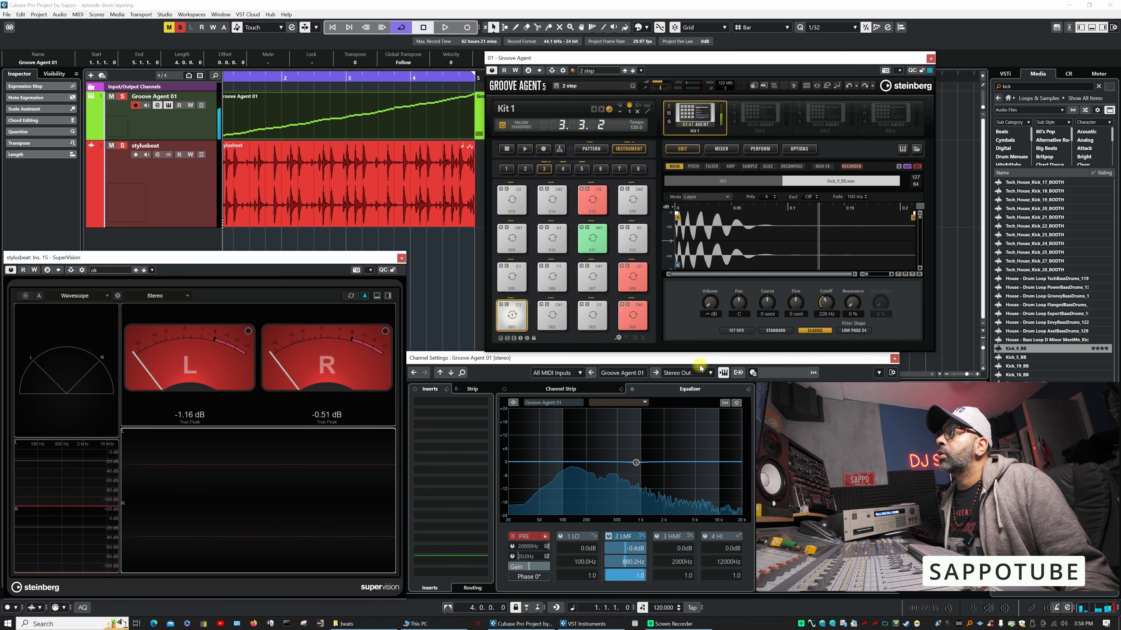
left_click_drag(699, 347, 712, 282)
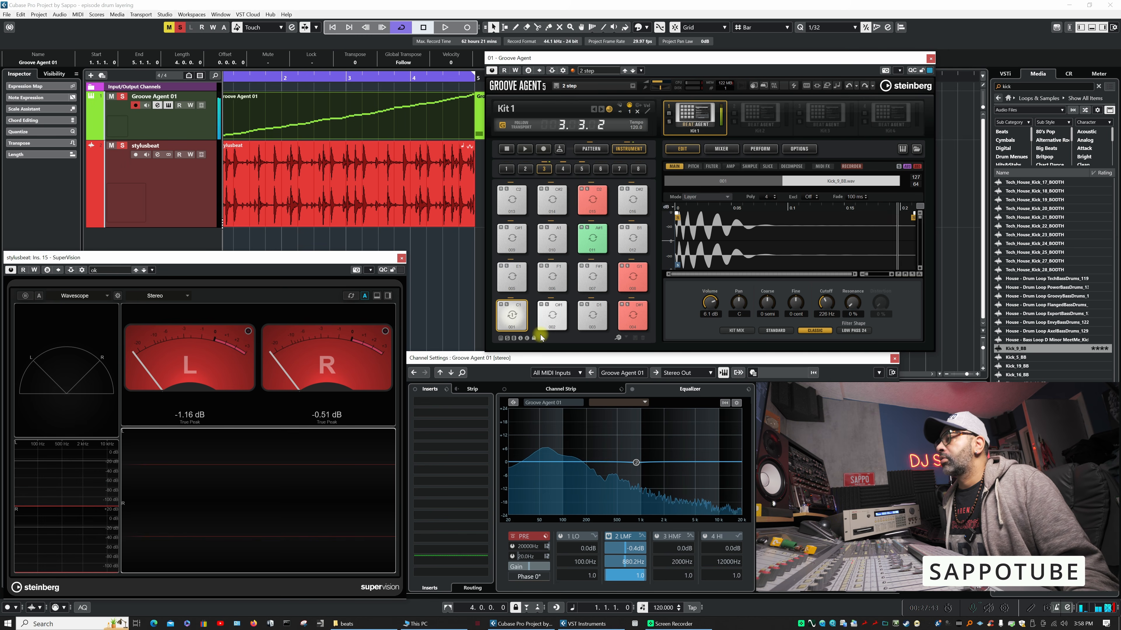
left_click_drag(708, 304, 658, 343)
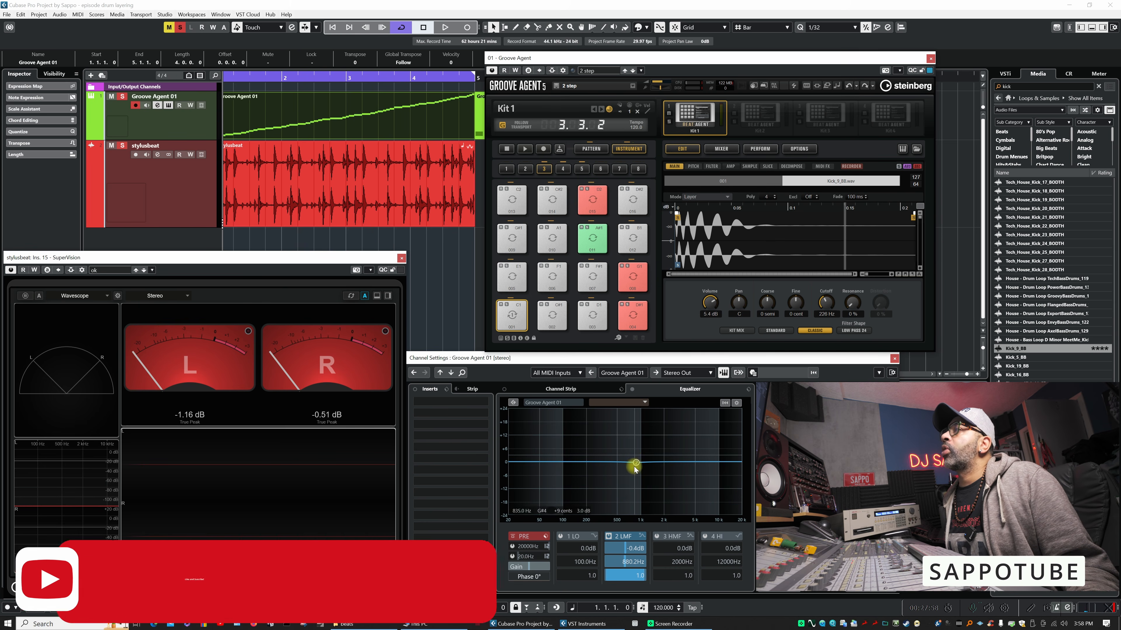
- Adjust the Groove Agent 01 channel's 2 LMF equalizer band to about 1069 Hz with a 2.0 dB boost
mouse_move(636, 462)
left_mouse_down()
mouse_move(642, 433)
mouse_move(644, 446)
left_mouse_up()
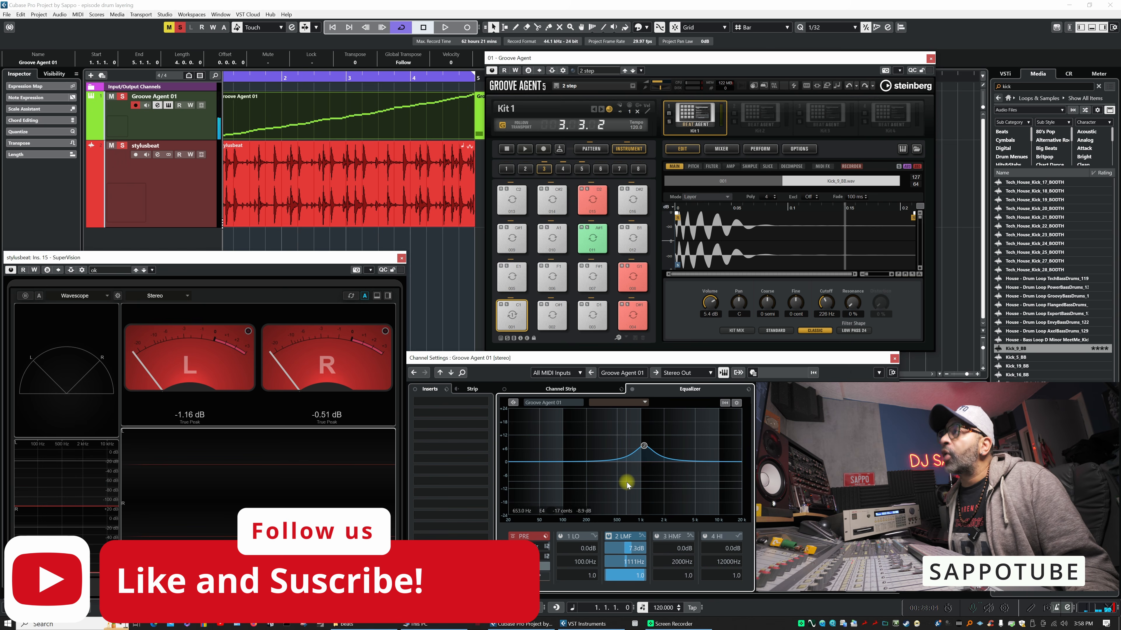
left_click_drag(644, 446, 644, 461)
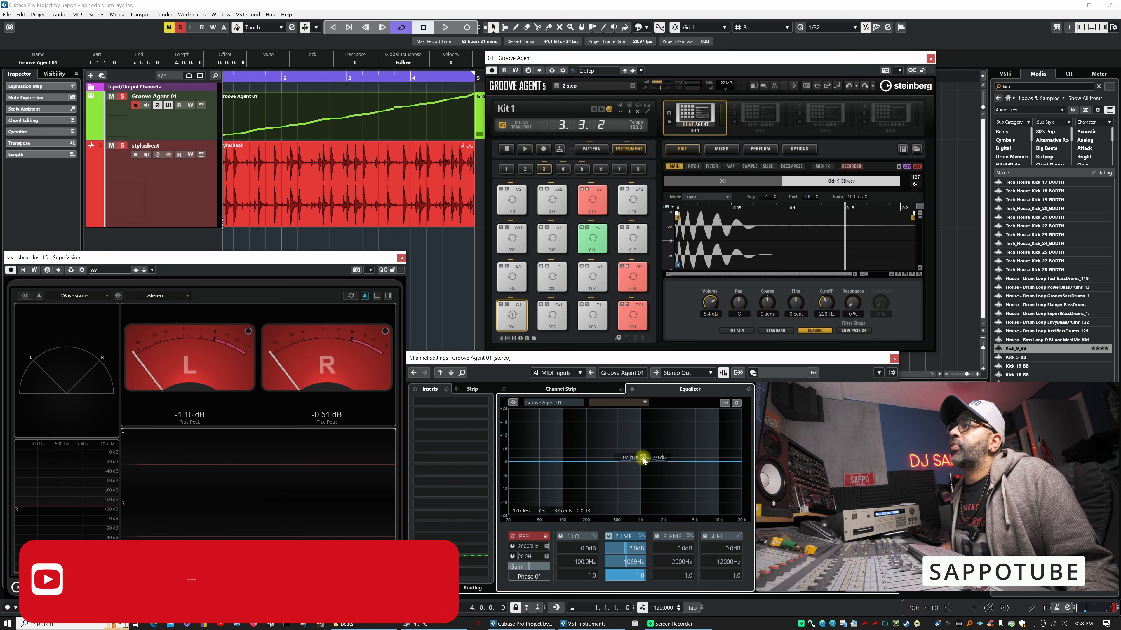
- Assign Color 12 to pad 001 and play the kit's groove to judge the layered kick
right_click(512, 321)
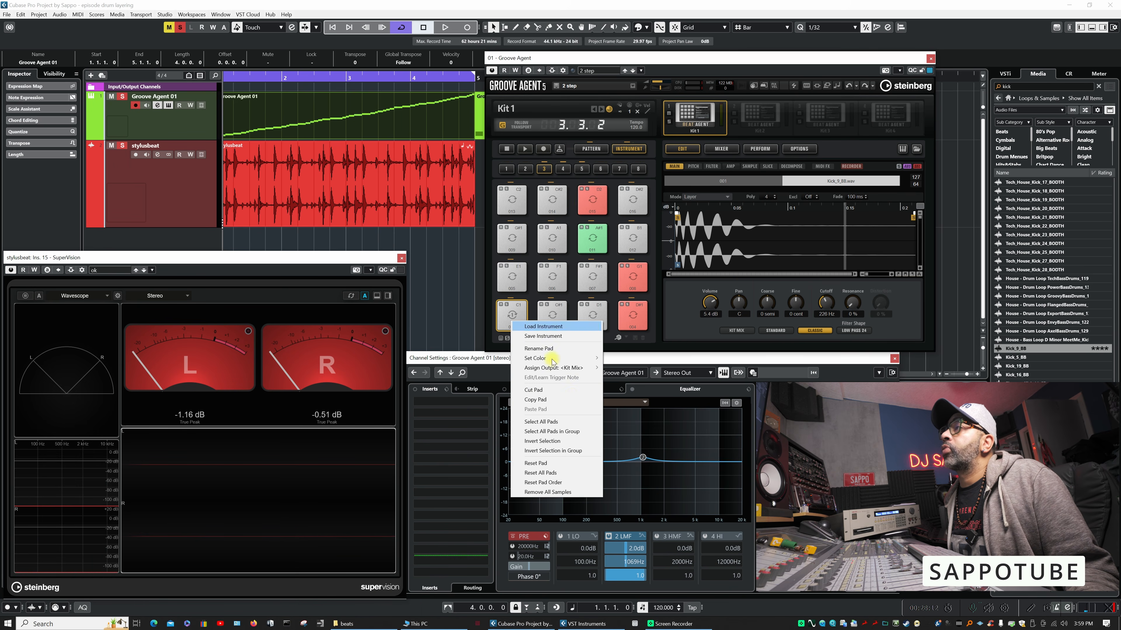
mouse_move(569, 358)
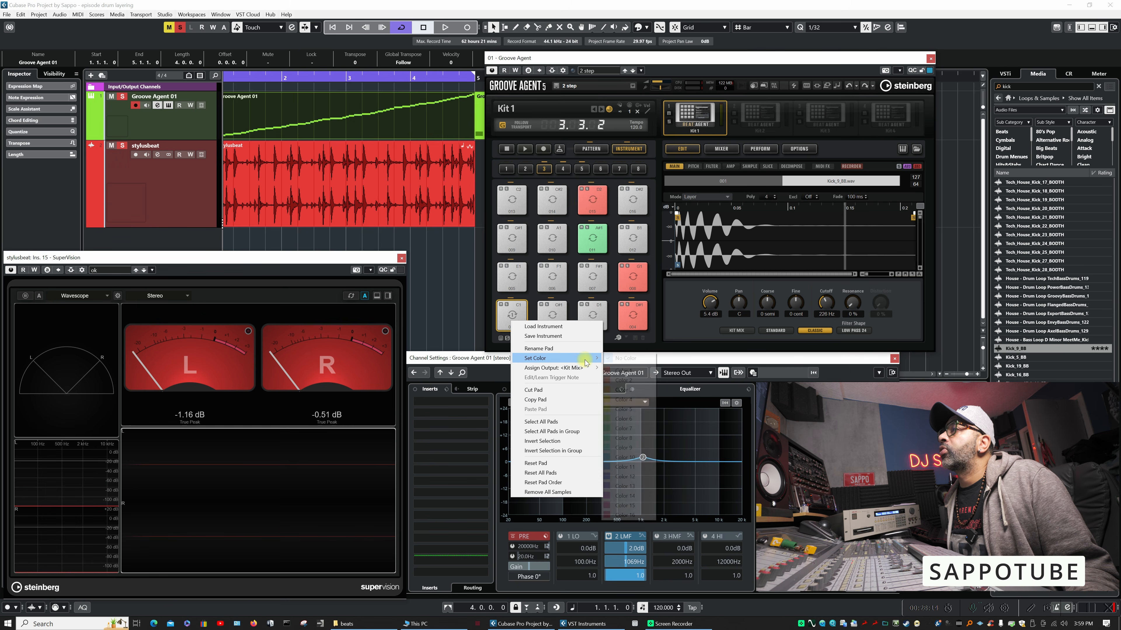
left_click(627, 478)
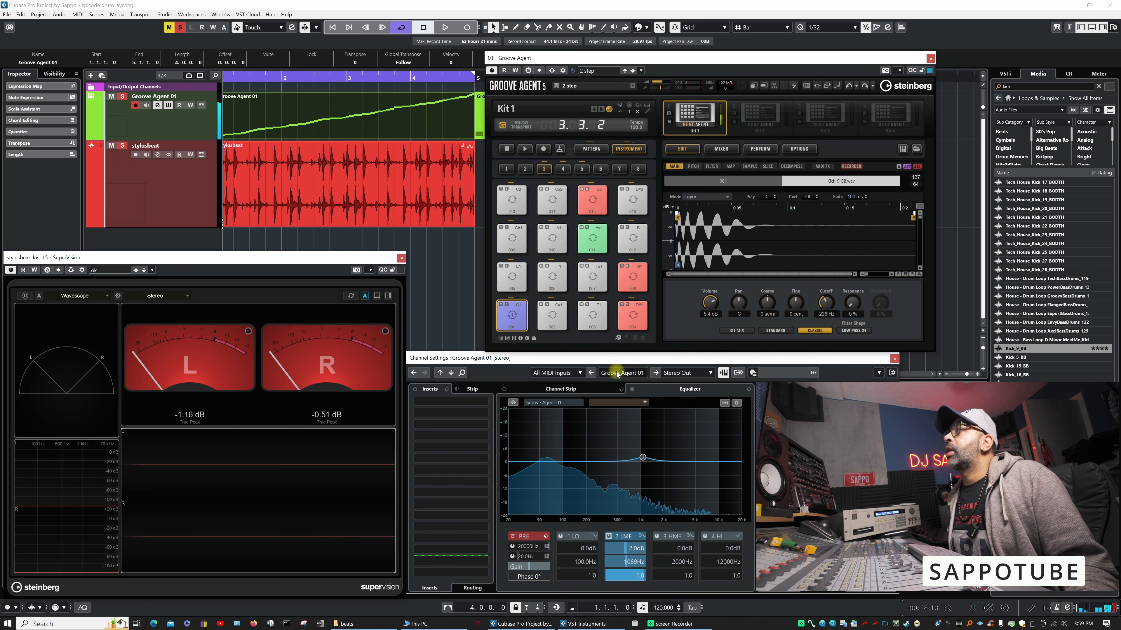
left_click(525, 149)
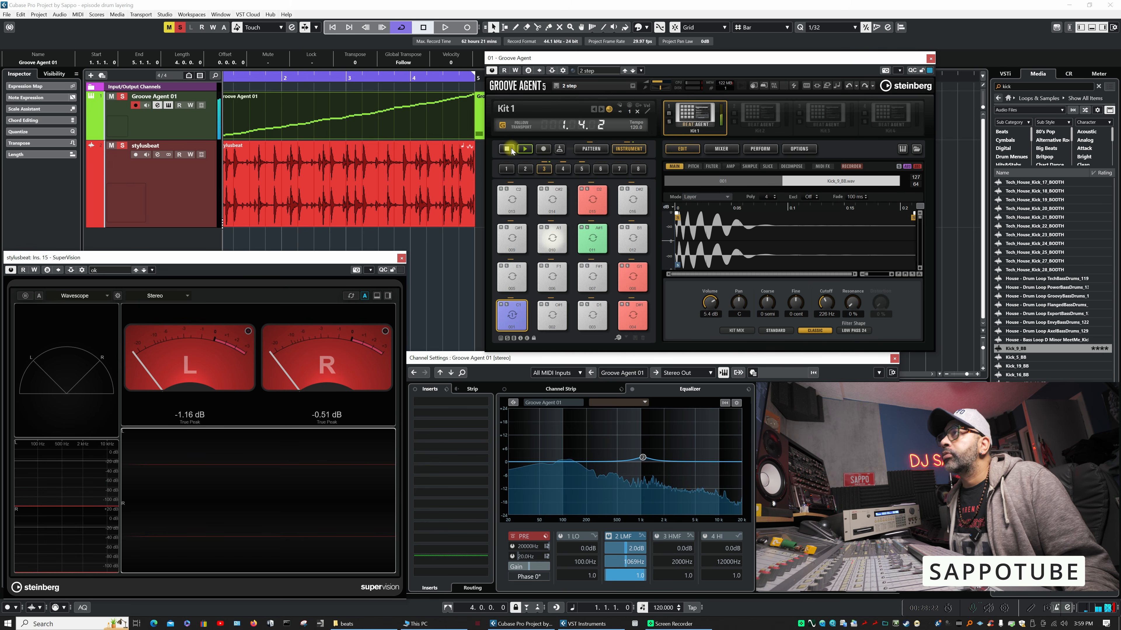
left_click(521, 150)
left_click(522, 150)
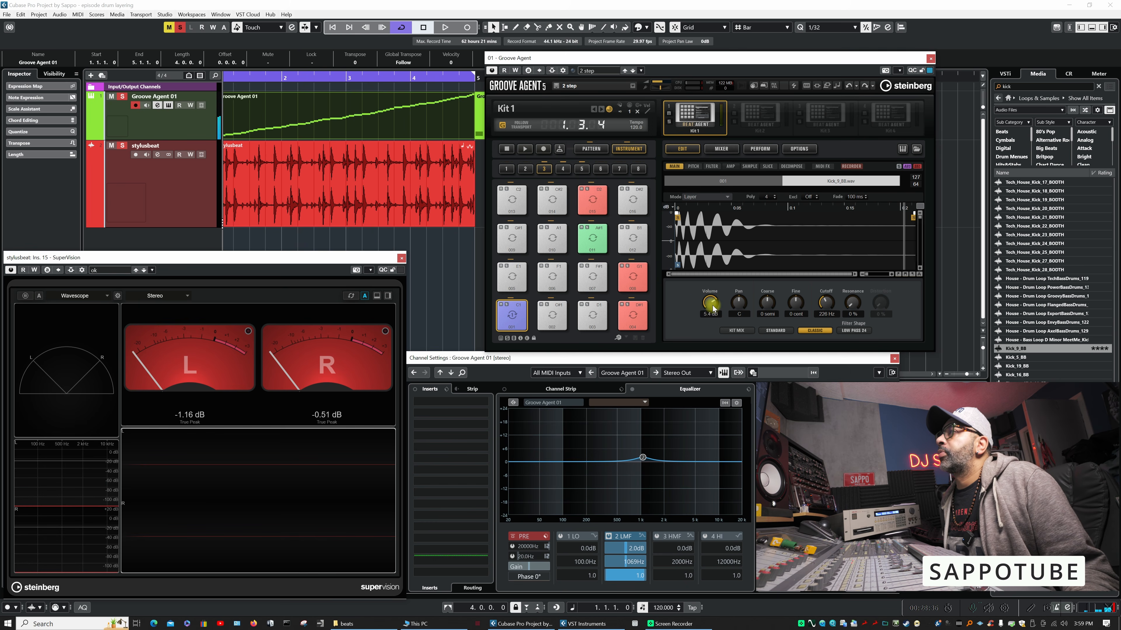
- Lower the Kick_9_BB layer's volume to 1.7 dB and play the groove to check the balance
left_click_drag(710, 307, 708, 313)
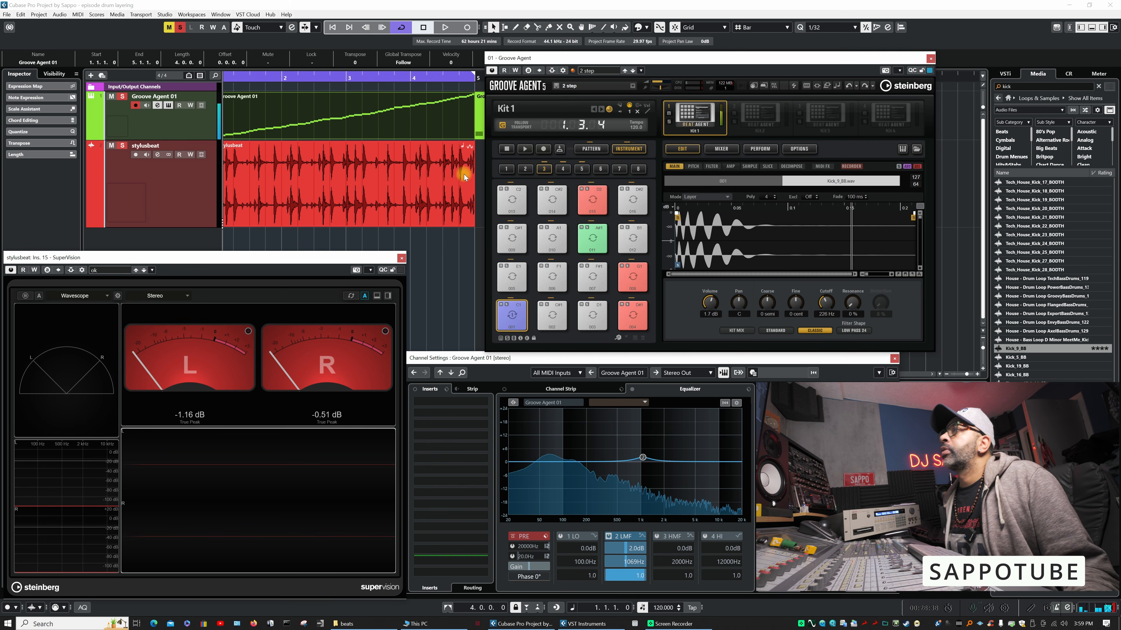
left_click(525, 149)
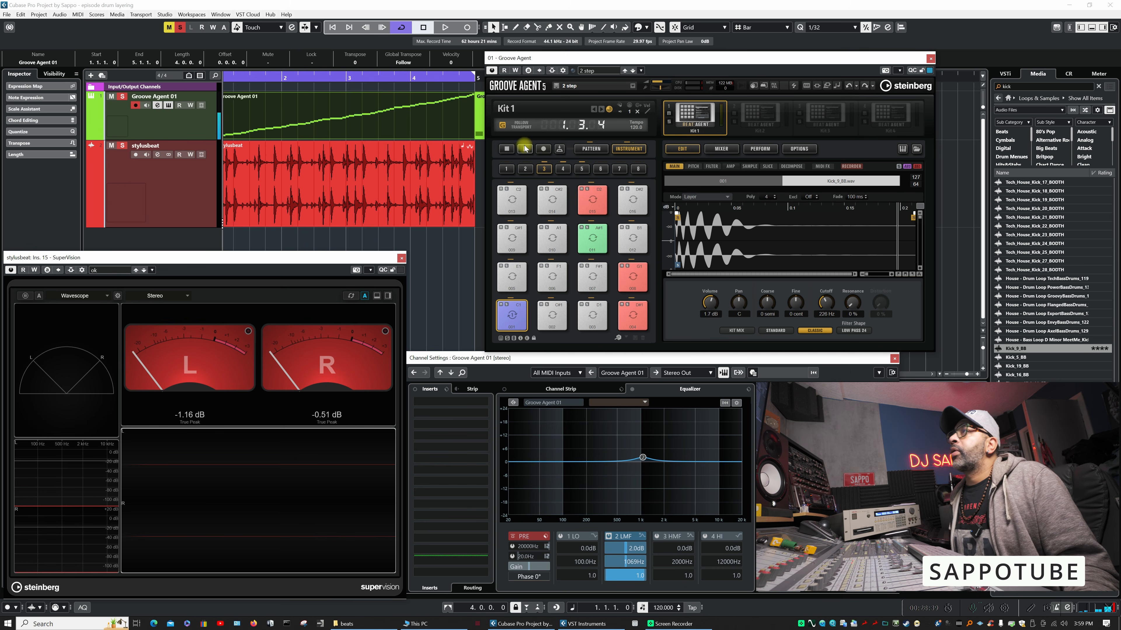
left_click(507, 150)
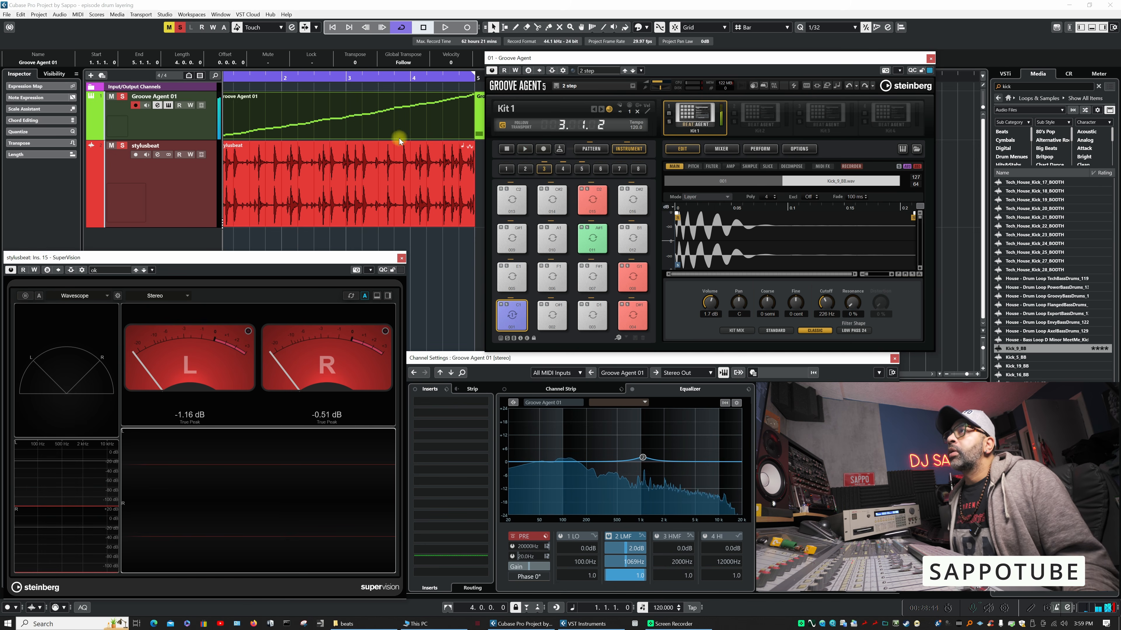
- Replace the MIDI part on the Groove Agent 01 track with the kit's stylusbeat pattern, placed at bar 1
left_click(344, 120)
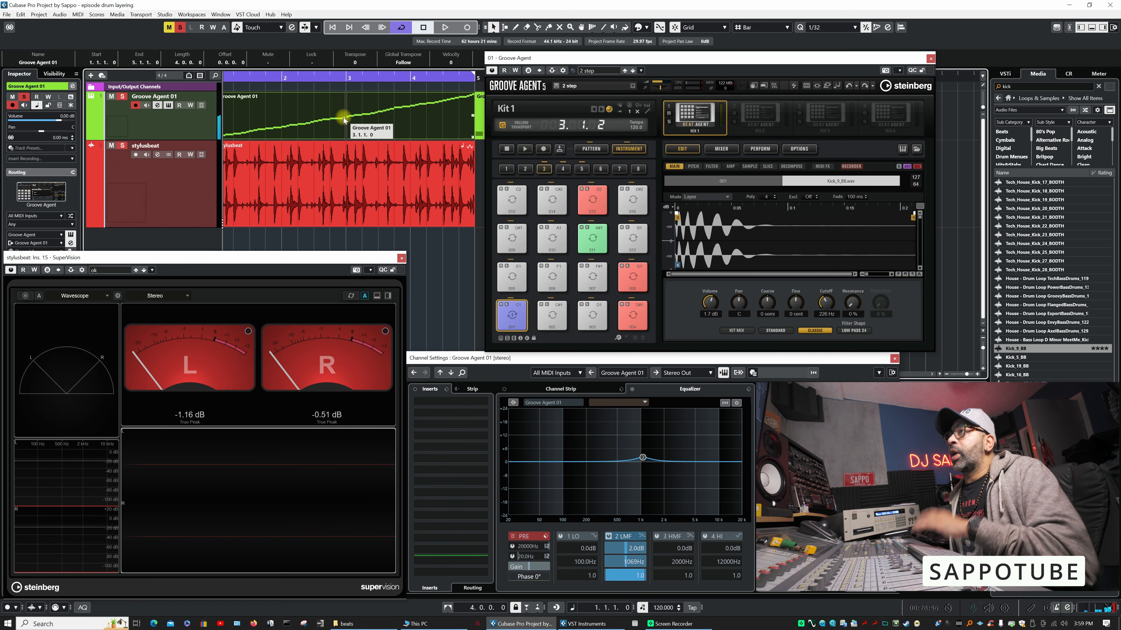
key("Delete")
left_click(588, 150)
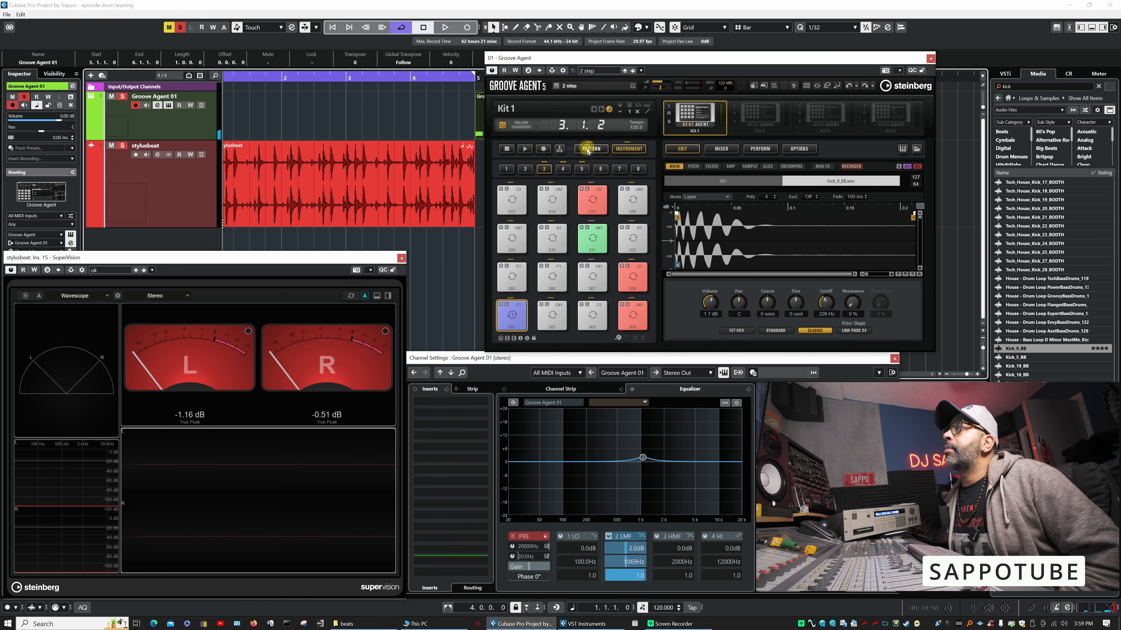
left_click_drag(458, 269, 231, 116)
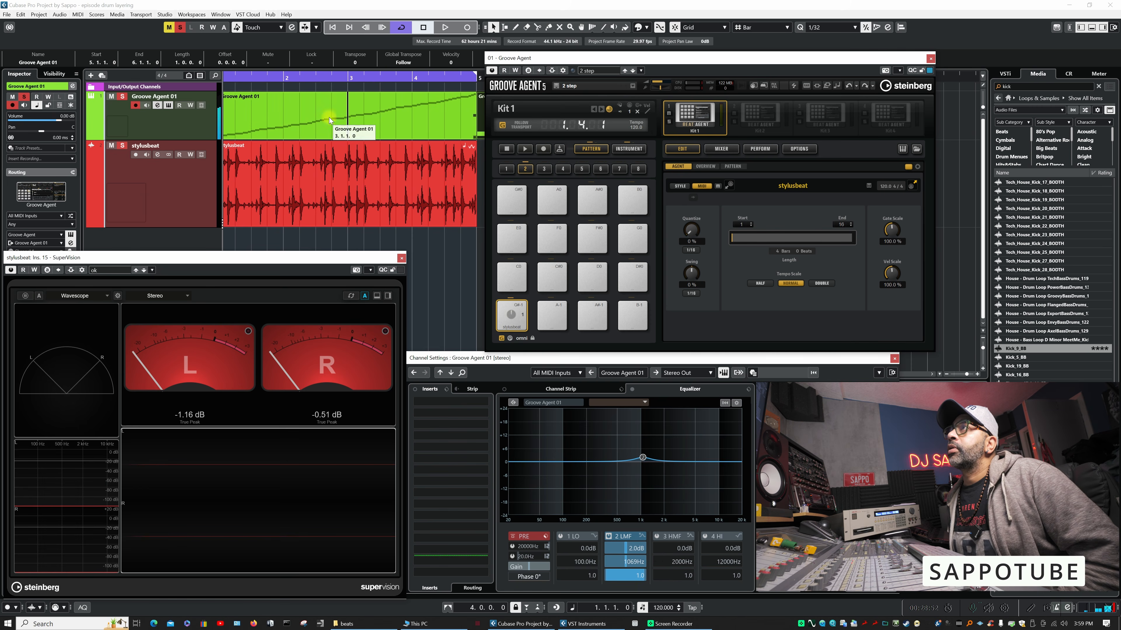
- Split the new Groove Agent 01 part at bar 3 and loop playback over its first two bars
right_click(308, 112)
left_click(350, 111)
left_click(319, 113)
left_click(318, 114)
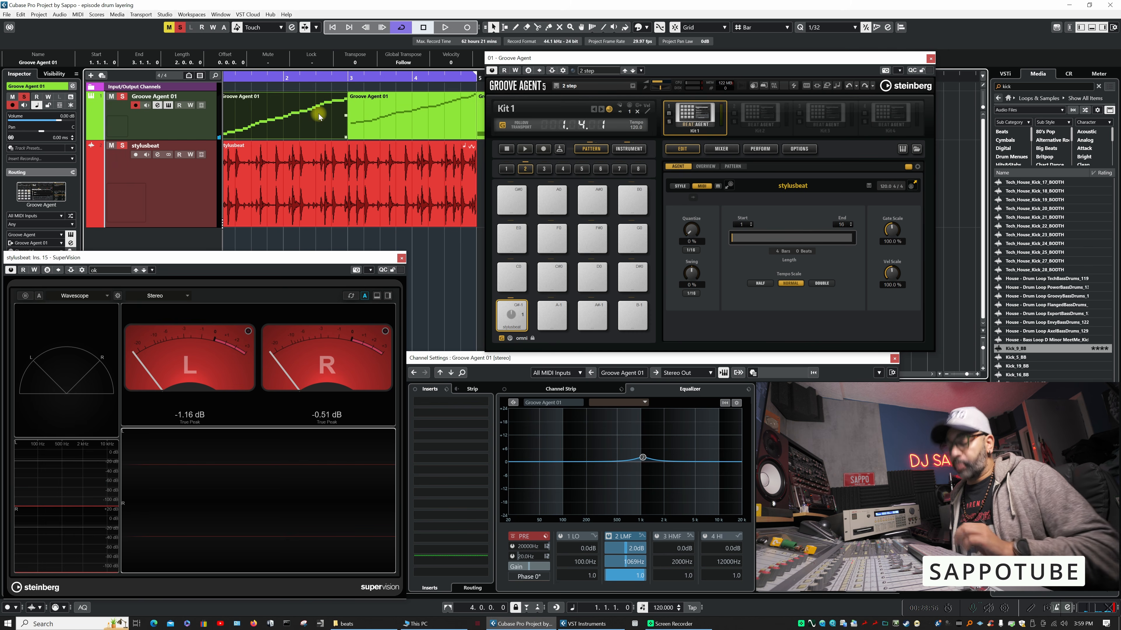
key("p")
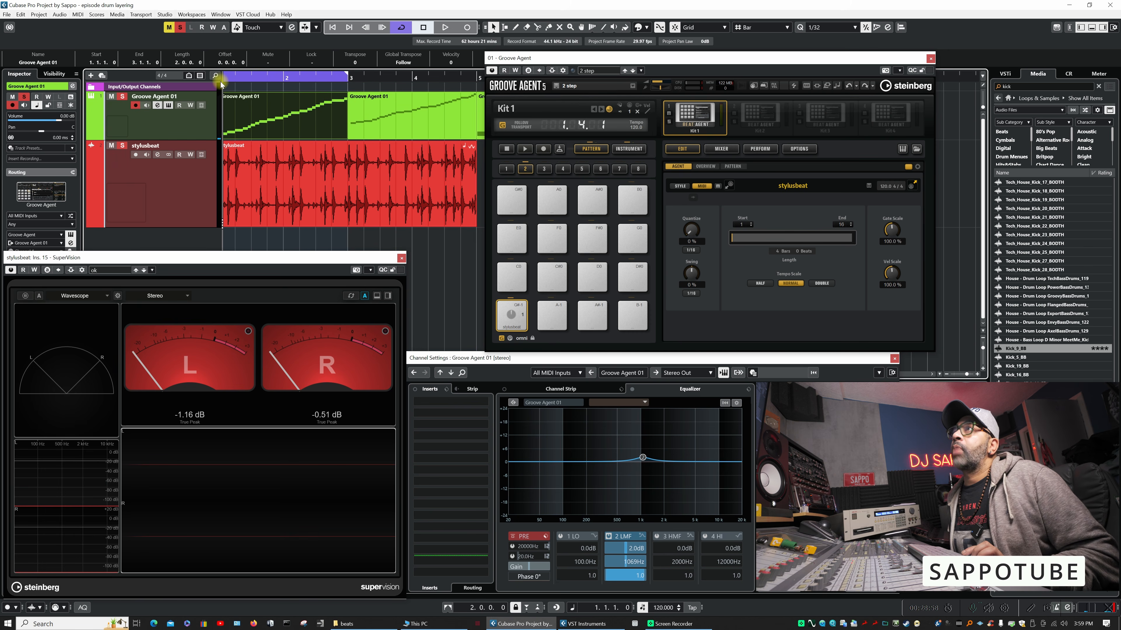
key("space")
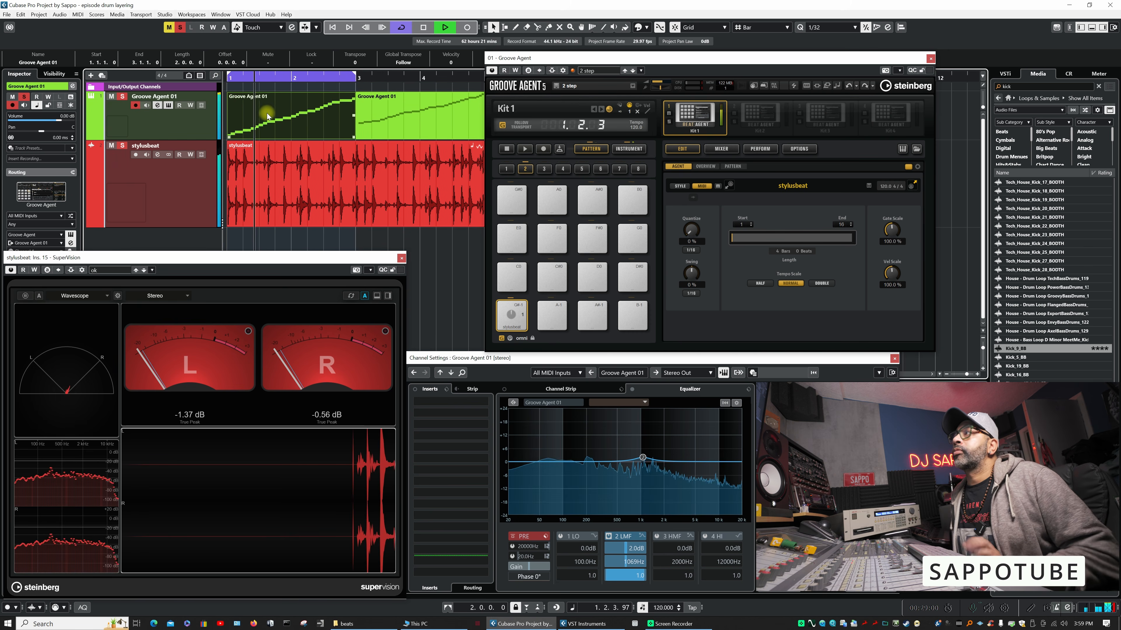
key("space")
- Return the media browser to its home page and mute the stylusbeat audio track to play the Groove Agent loop alone
left_click(1008, 98)
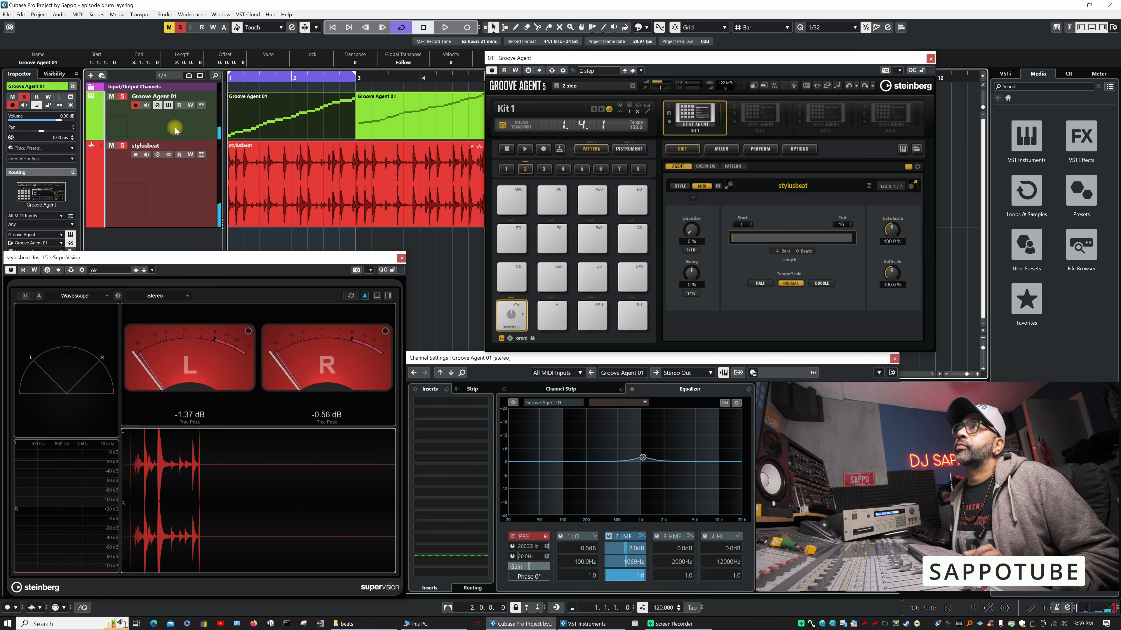
left_click(111, 146)
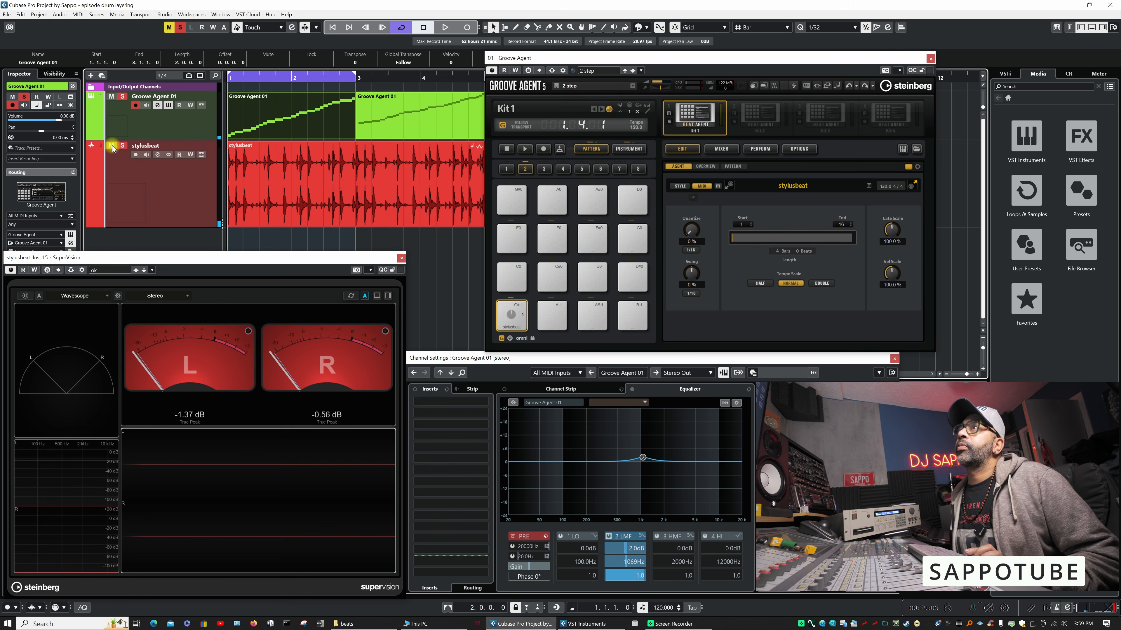
key("space")
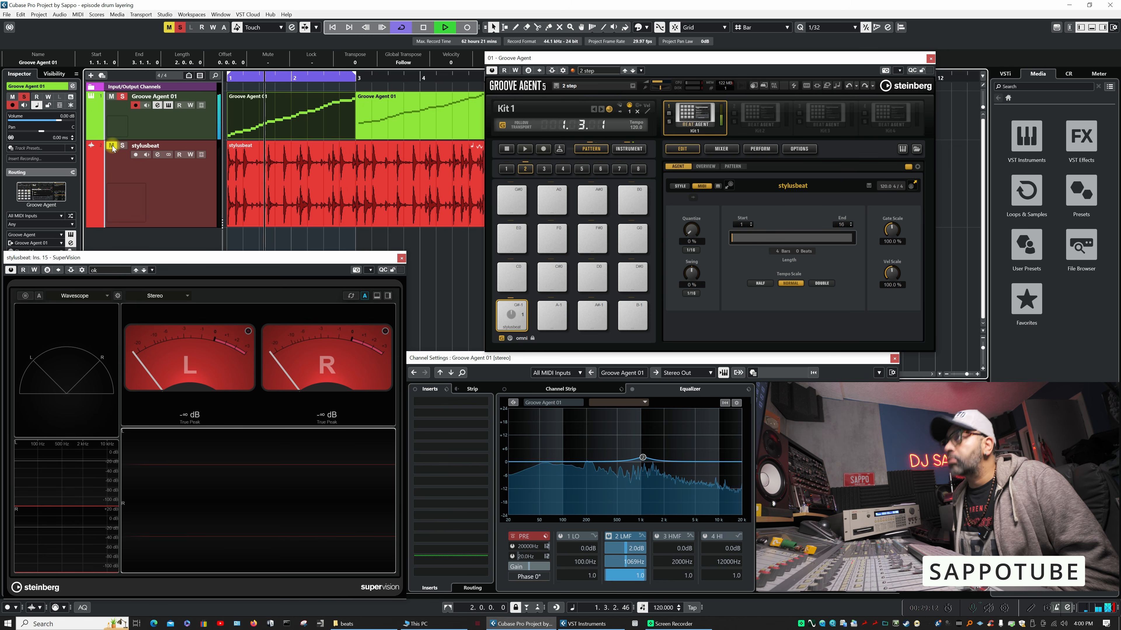
- Set the Kick_9_BB layer's coarse tuning to -3 semitones while the loop plays
left_click(629, 149)
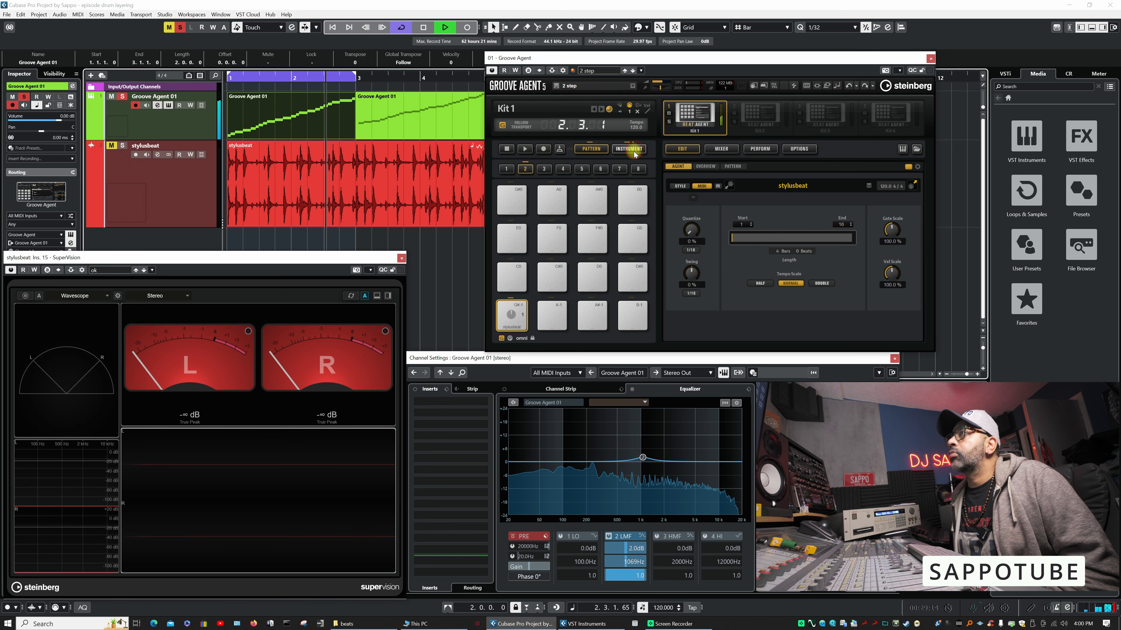
key("space")
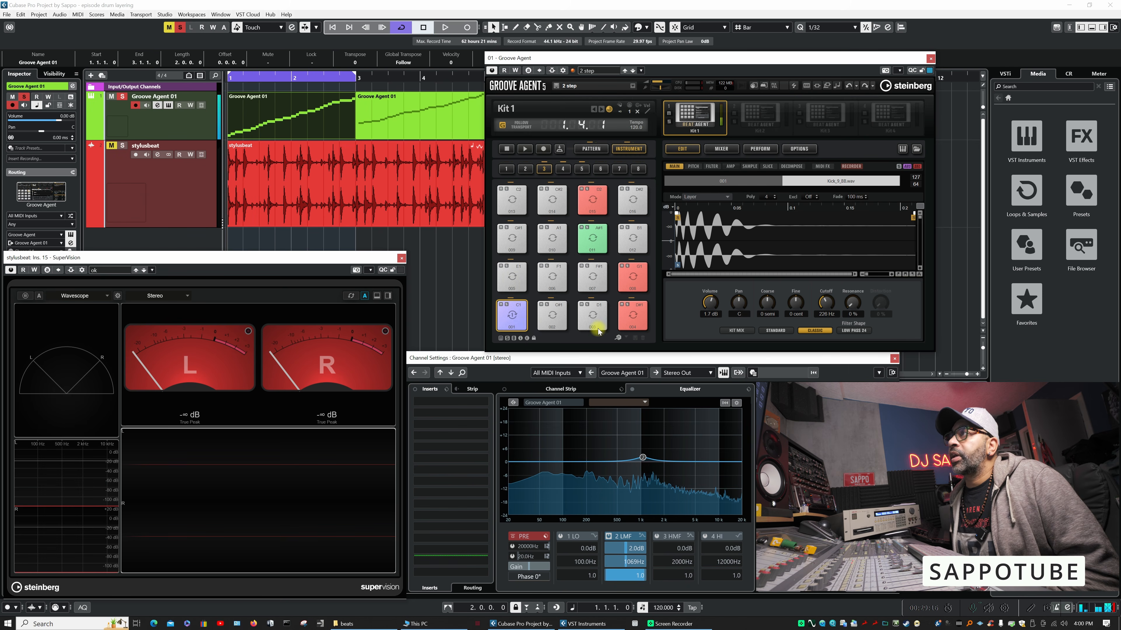
key("space")
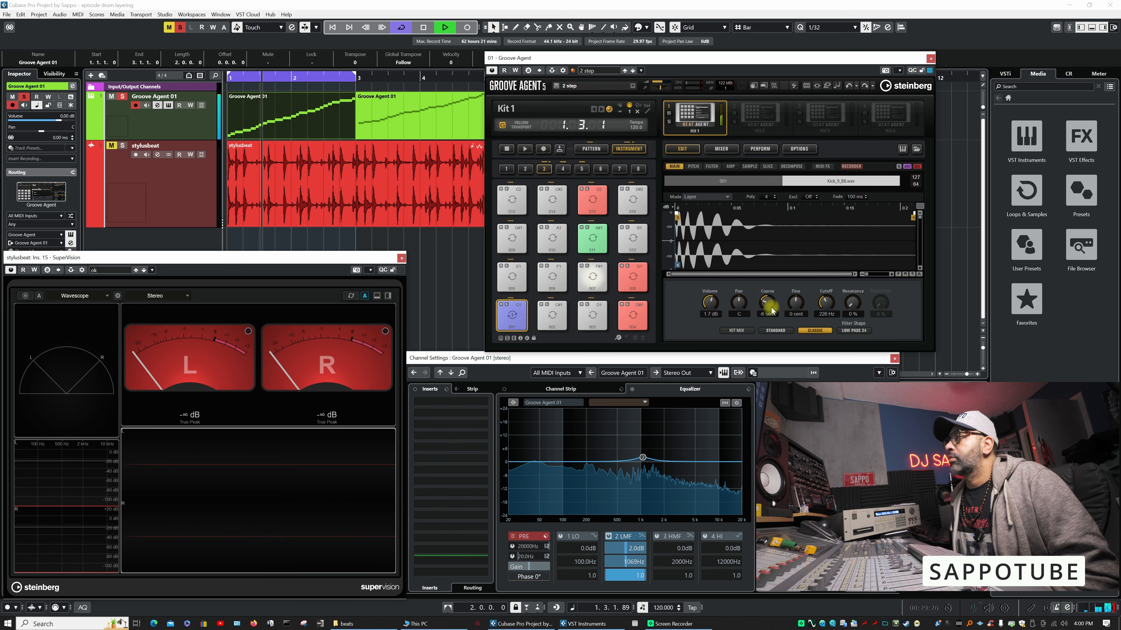
left_click_drag(768, 308, 769, 298)
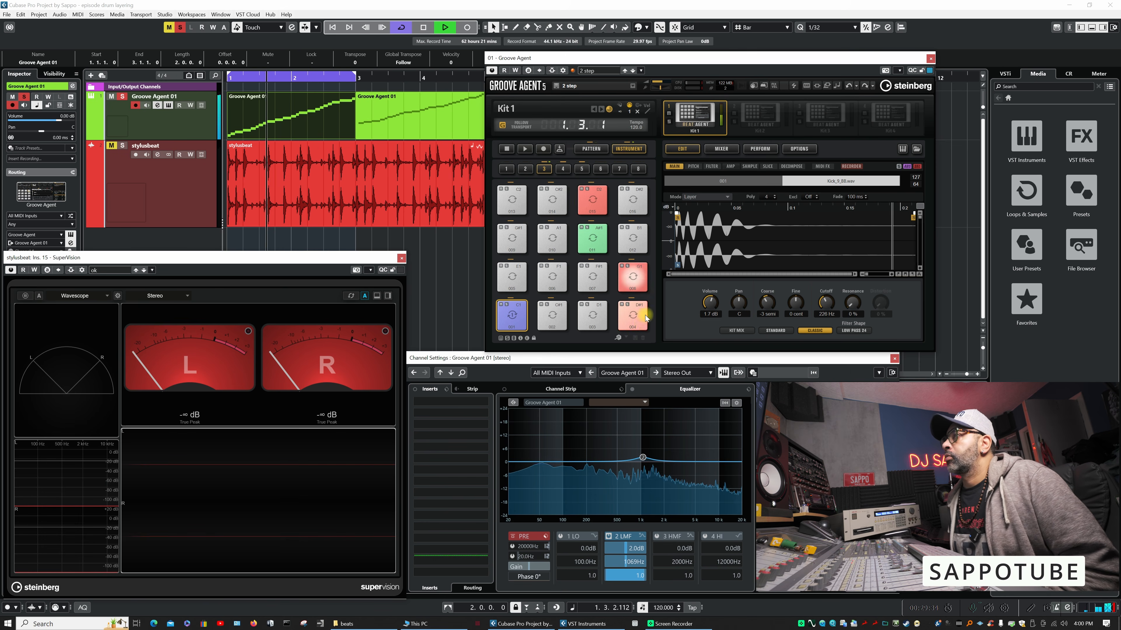
key("space")
- Insert a Compressor on Groove Agent's Master bus and set its threshold to -12.5 dB while the loop plays
left_click(721, 149)
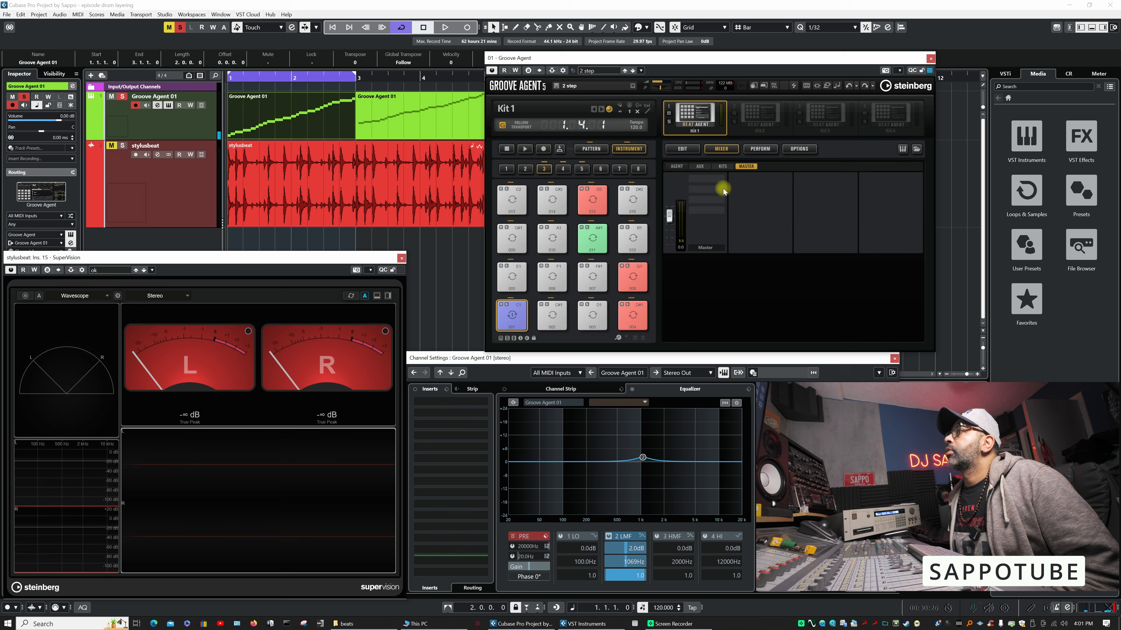
left_click(722, 179)
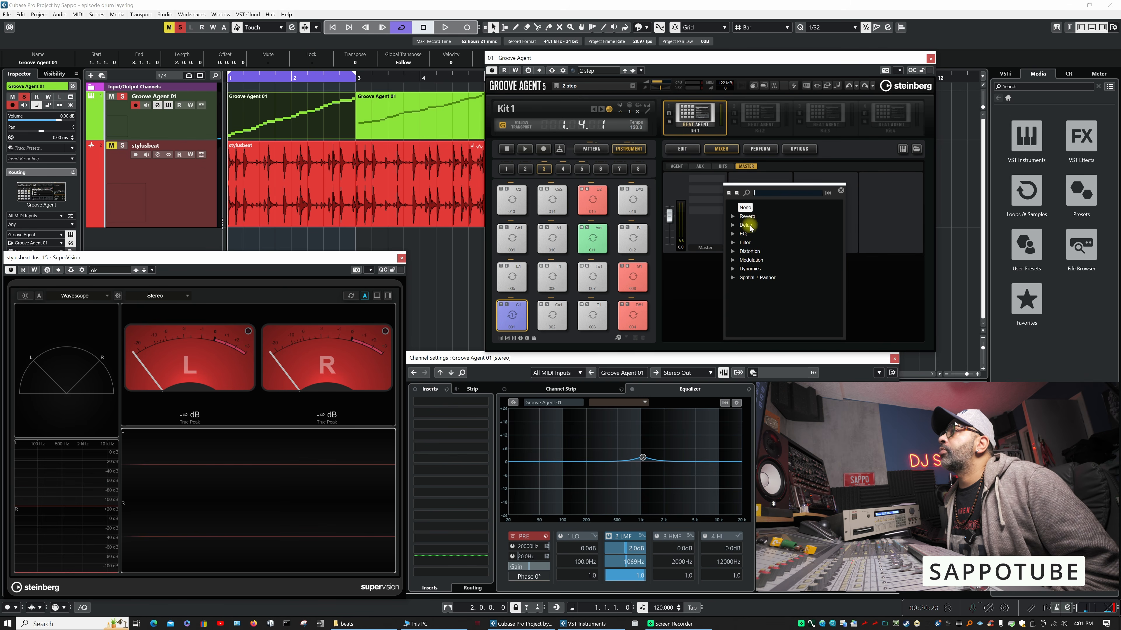
left_click(736, 271)
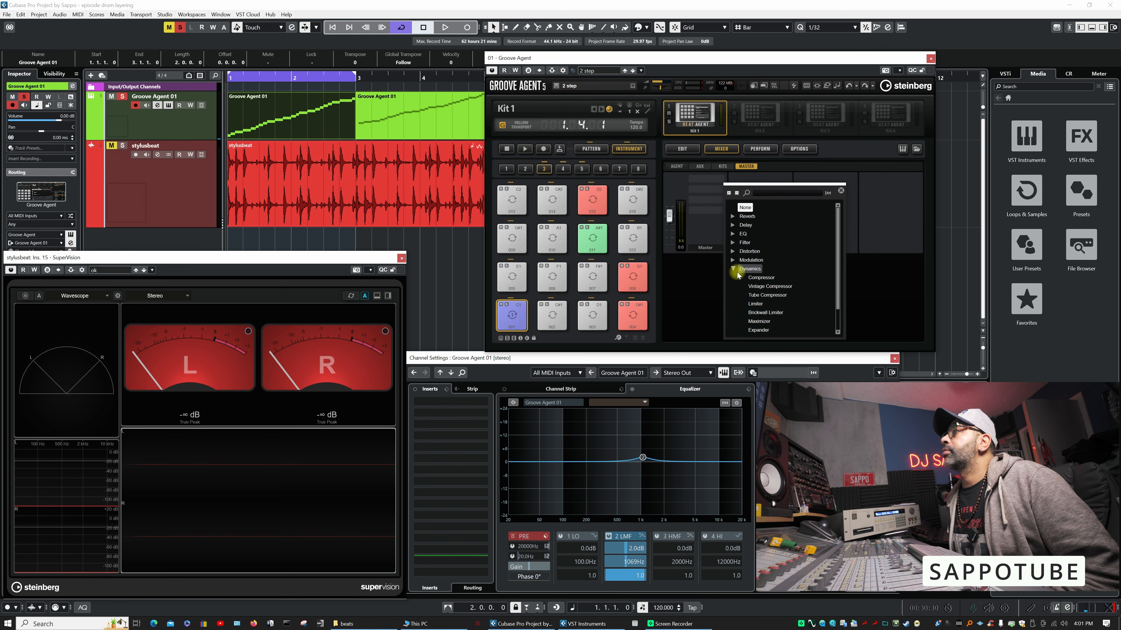
left_click(757, 277)
key("space")
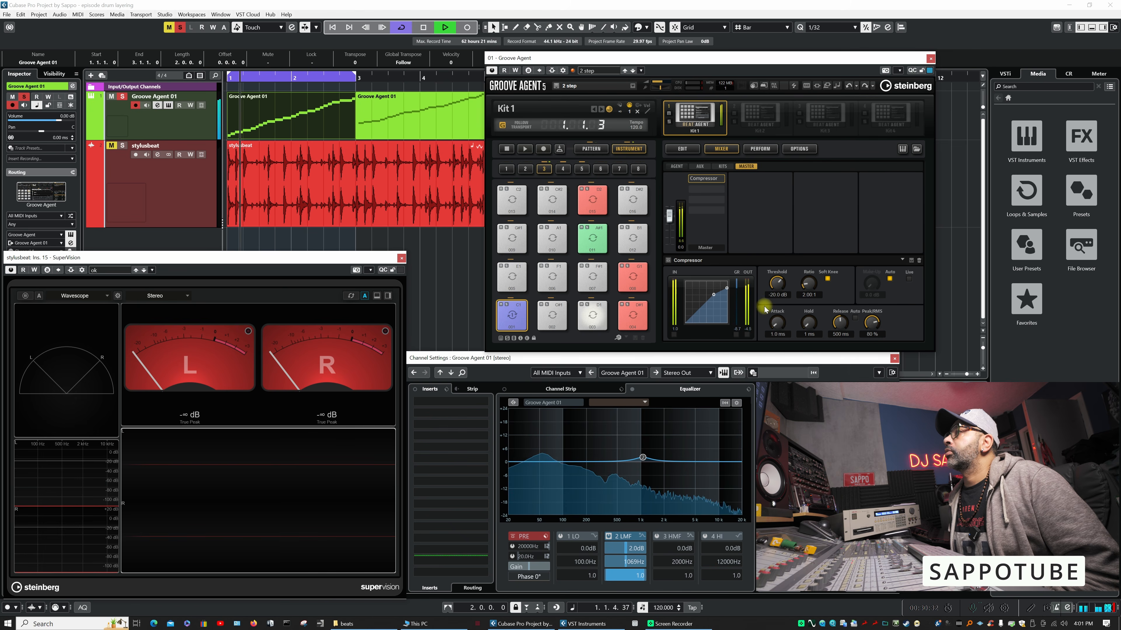
mouse_move(775, 289)
left_mouse_down()
mouse_move(768, 340)
mouse_move(782, 279)
left_mouse_up()
key("space")
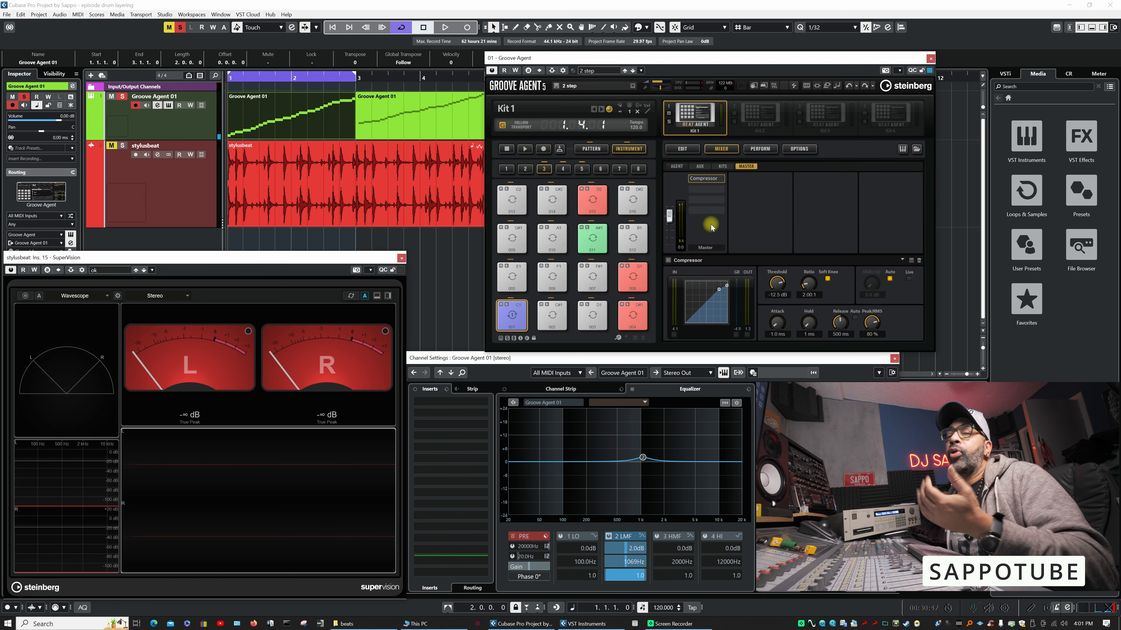
- Insert an Envelope Shaper after the Compressor on Groove Agent's Master bus
left_click(722, 190)
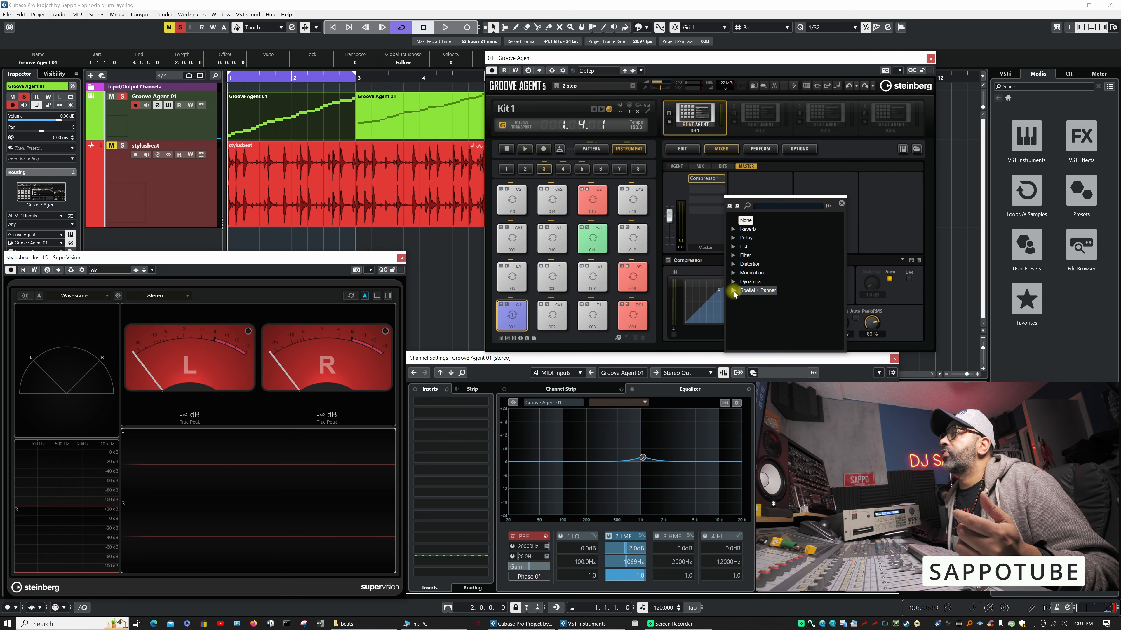
left_click(734, 282)
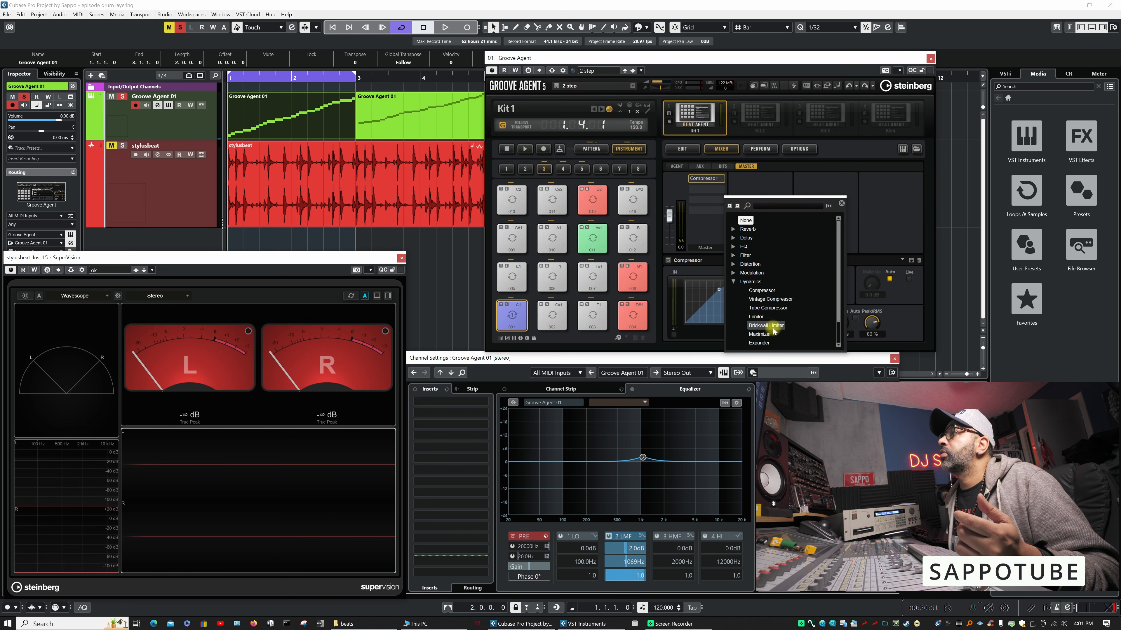
scroll(774, 332, "down", 1)
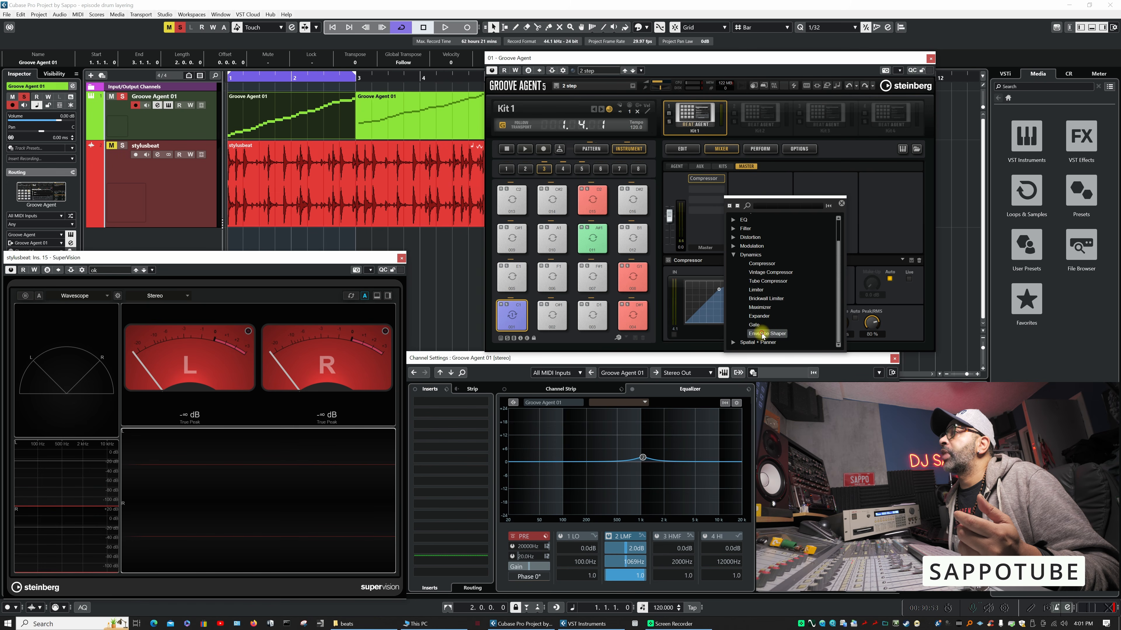
left_click(762, 334)
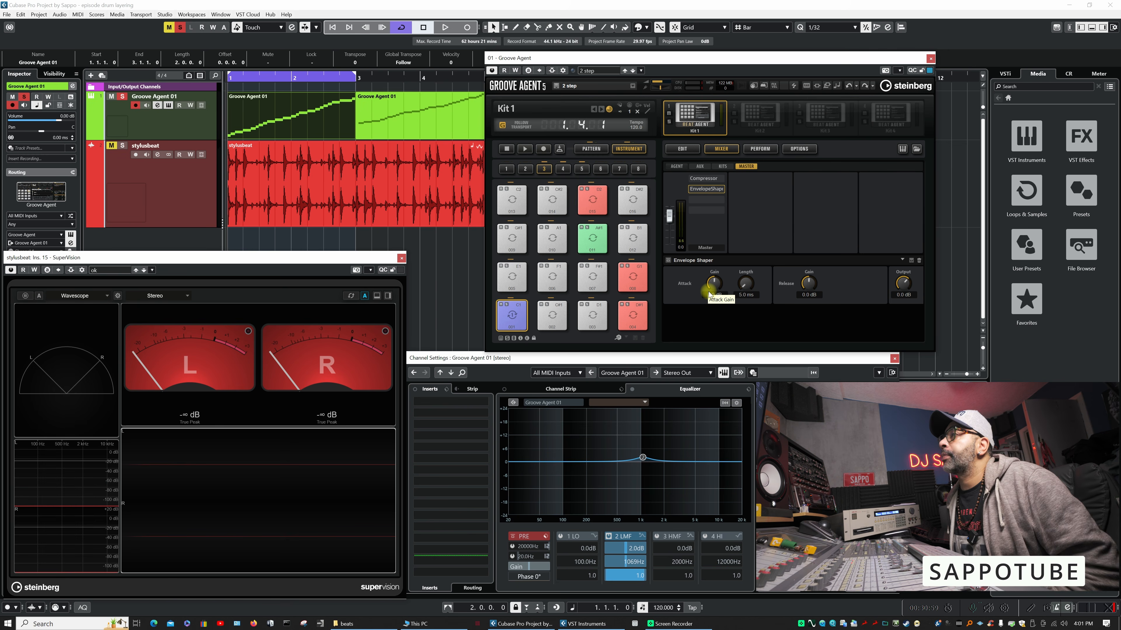
- Set the Envelope Shaper's attack gain to 2.2 dB and output to 2.5 dB and raise its release gain during playback
key("space")
left_click_drag(721, 270, 718, 278)
left_click_drag(807, 280, 816, 268)
left_click_drag(907, 281, 907, 274)
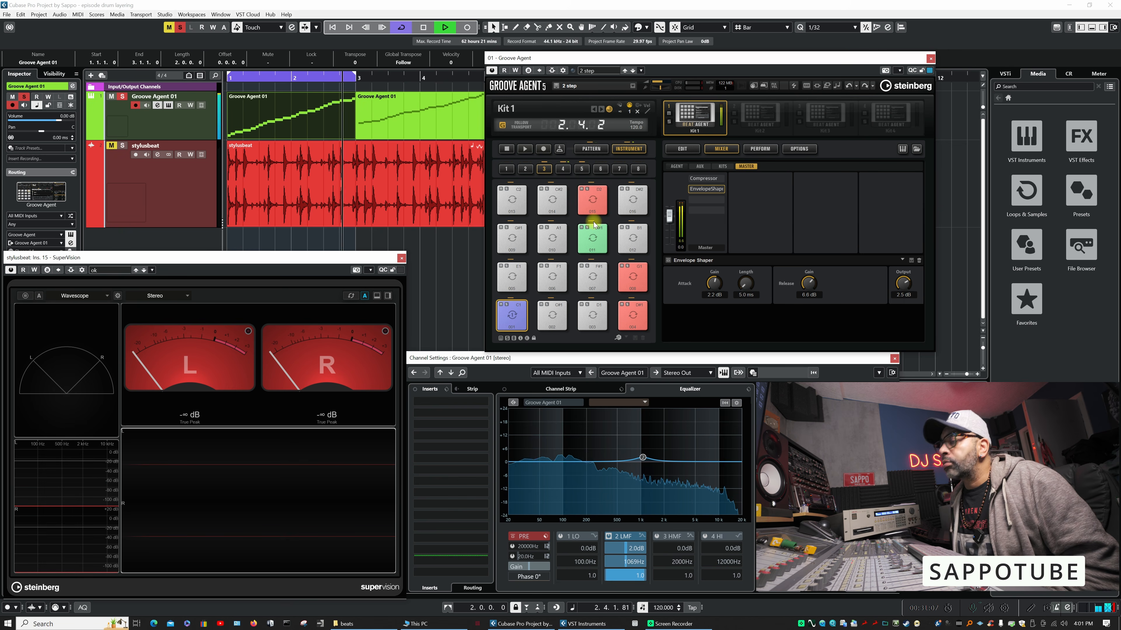
- Compare the loop with the Master bus's Compressor and Envelope Shaper bypassed and with both active again
mouse_move(698, 192)
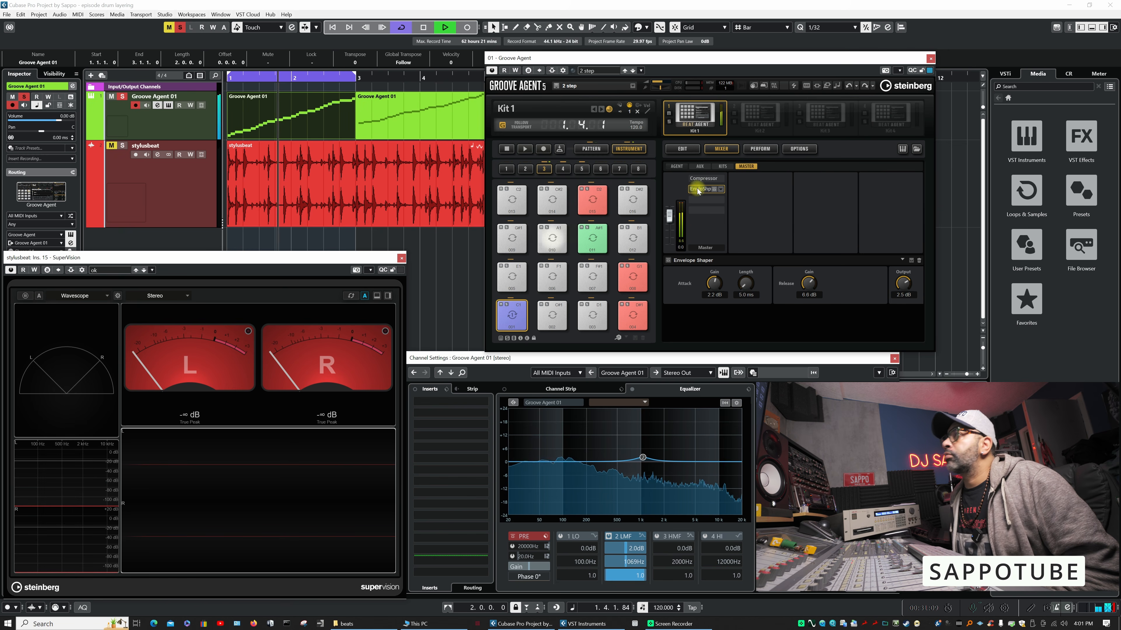
key("space")
left_click(714, 189)
key("space")
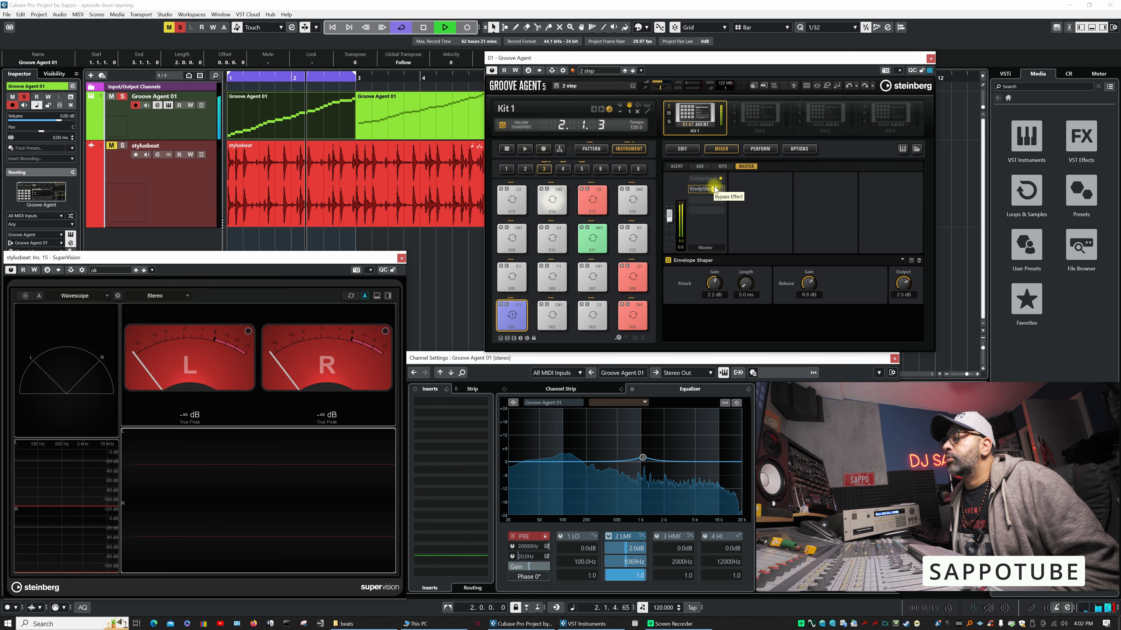
key("space")
left_click(715, 188)
left_click(714, 178)
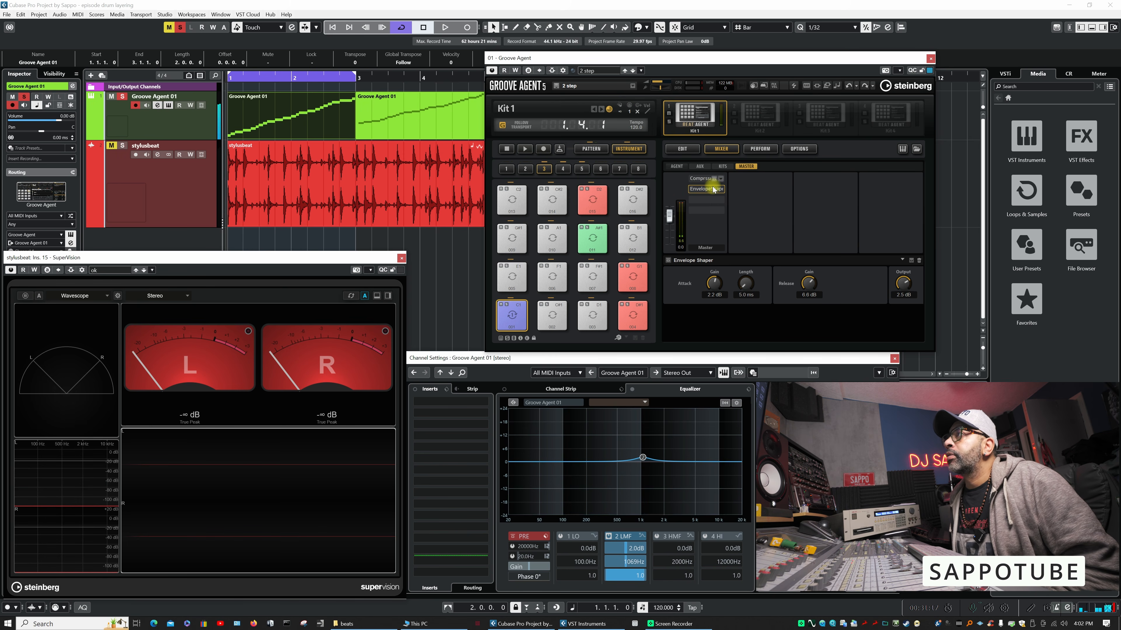
key("space")
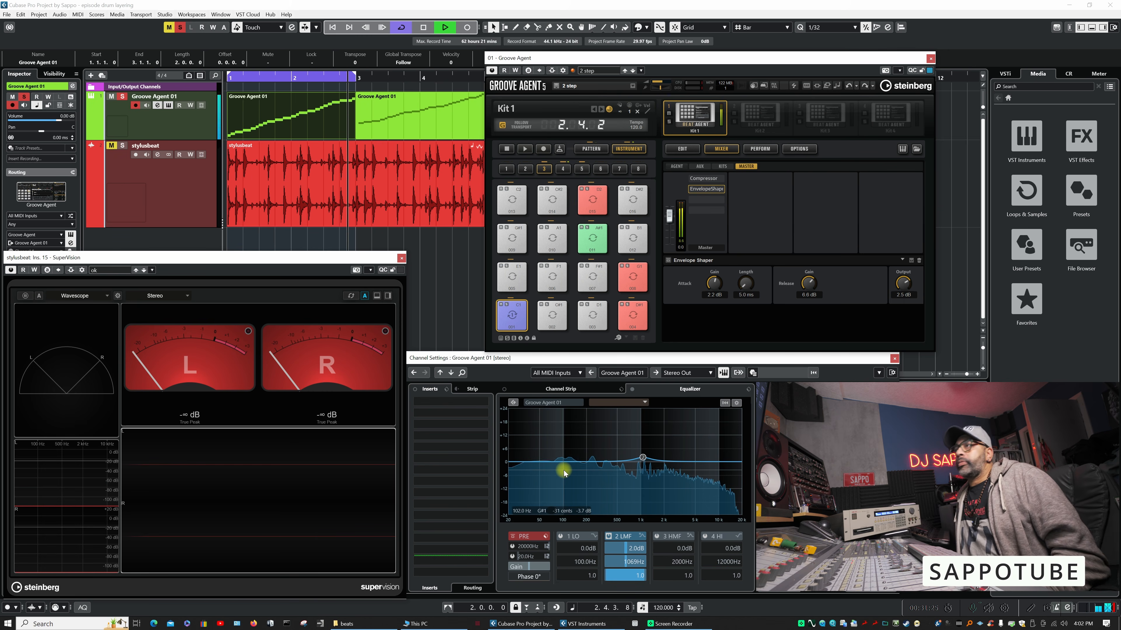
key("space")
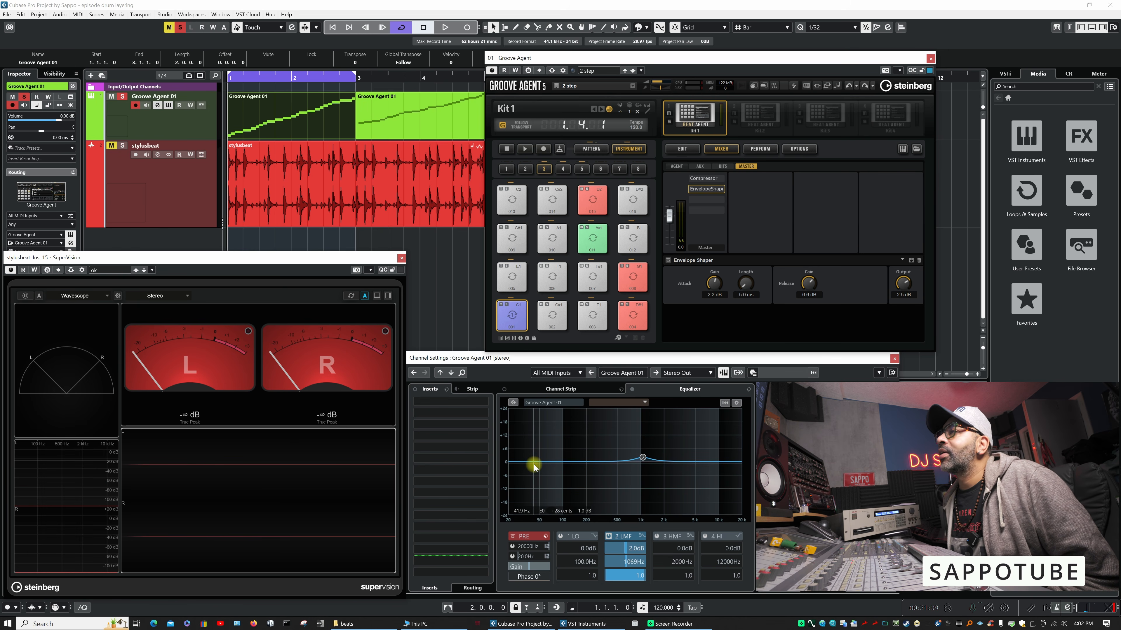
- Cut the Groove Agent 01 channel's 1 LO equalizer band by 9.6 dB at 43.0 Hz
left_click_drag(536, 464, 540, 485)
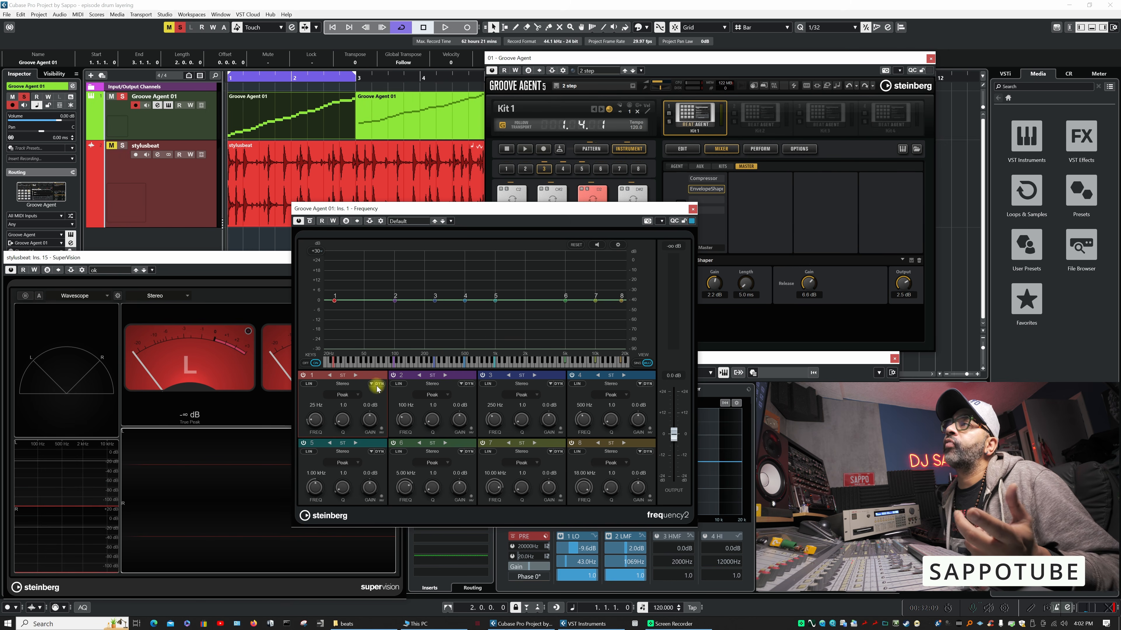
- Try a Cut 96 filter on band 1 of the Frequency EQ, tuning it to 36 Hz during playback
left_click(352, 399)
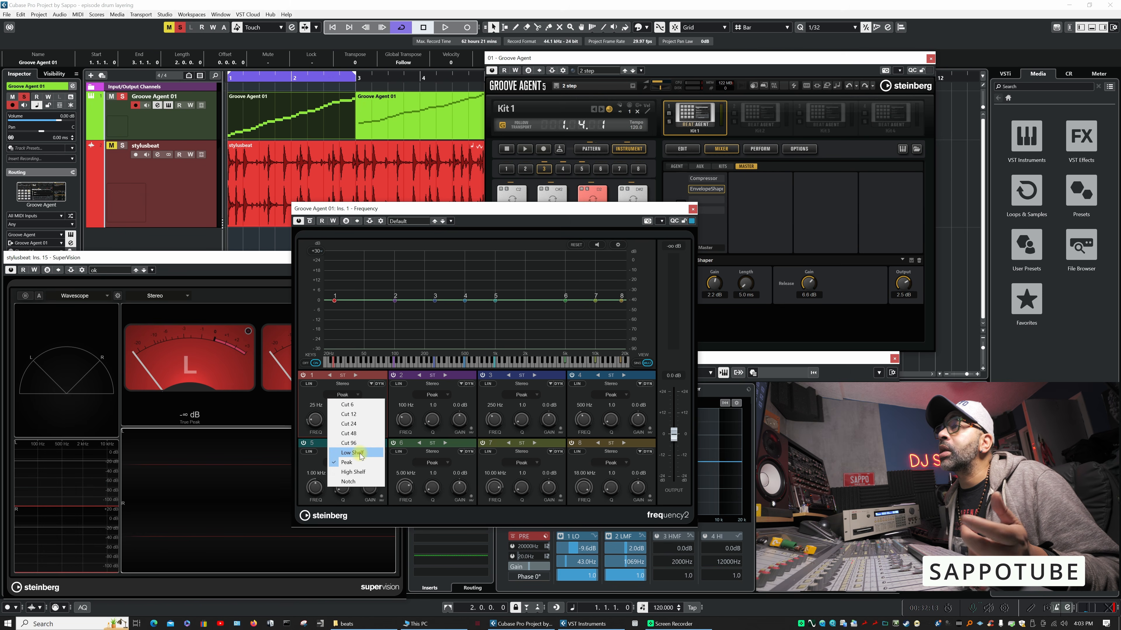
left_click(361, 444)
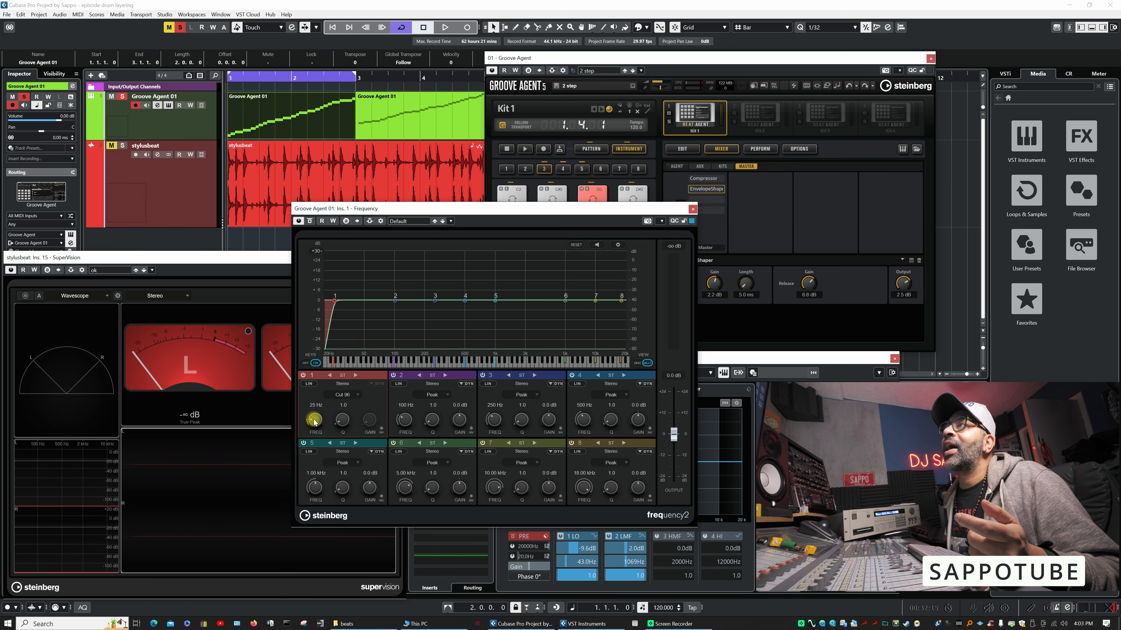
left_click_drag(314, 422, 316, 419)
key("space")
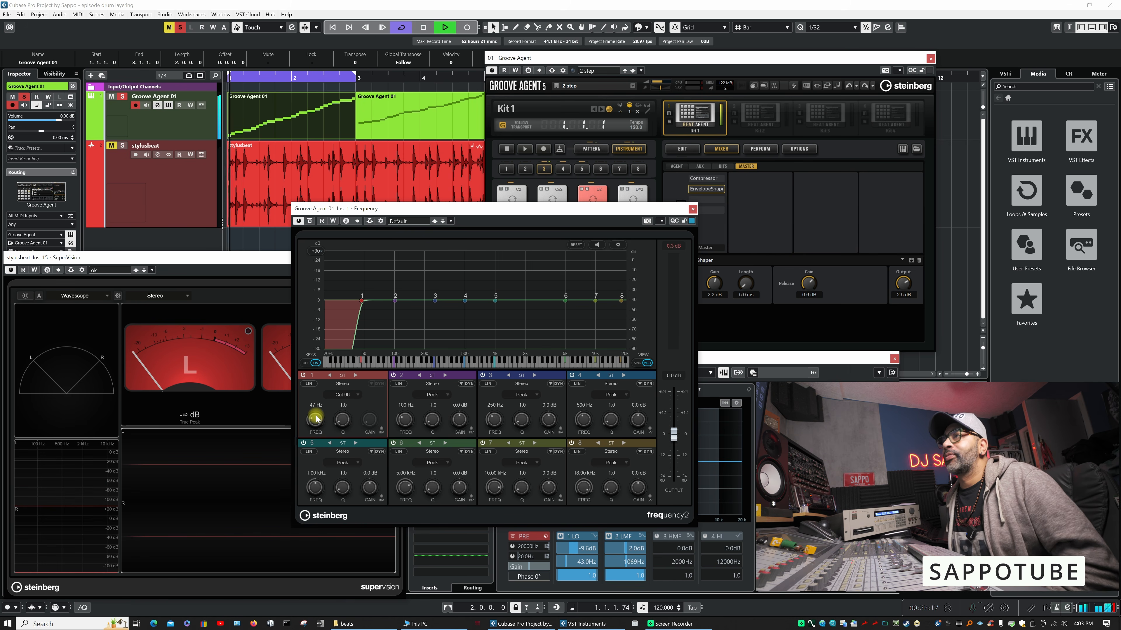
left_click_drag(313, 418, 313, 421)
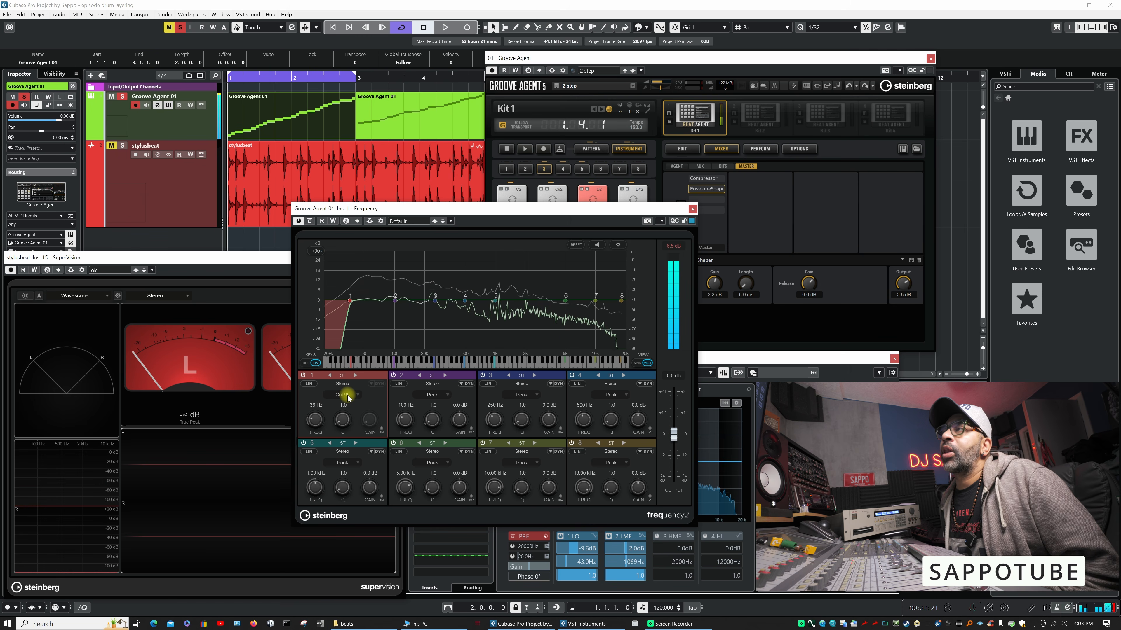
key("space")
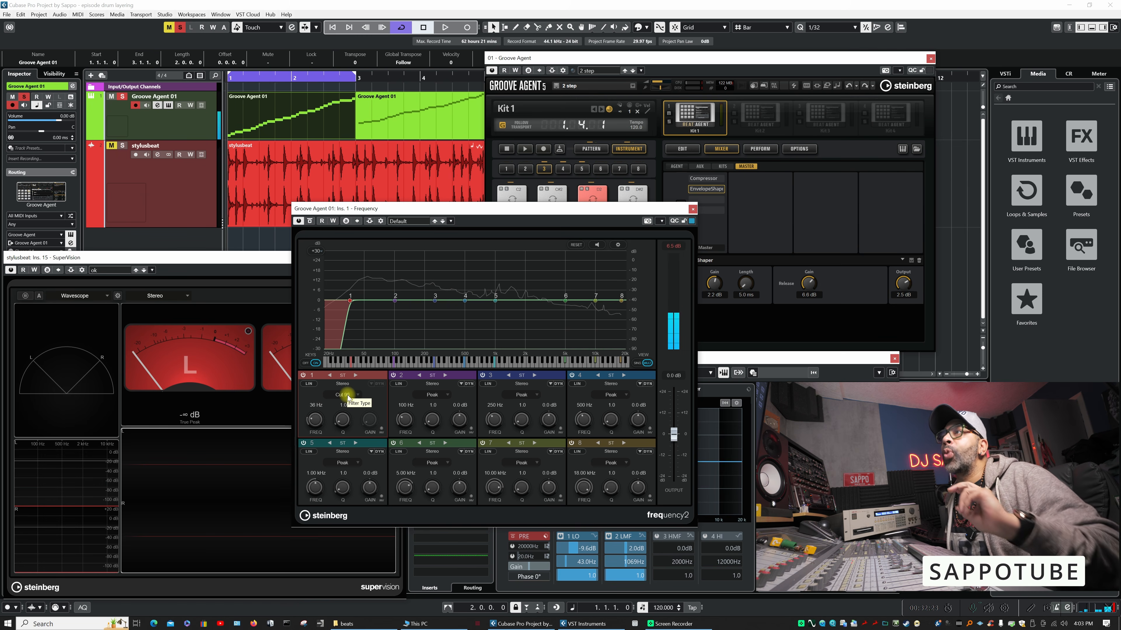
- Change the Frequency EQ's band 1 to Cut 24 and set its frequency to 44 Hz during playback
left_click(346, 395)
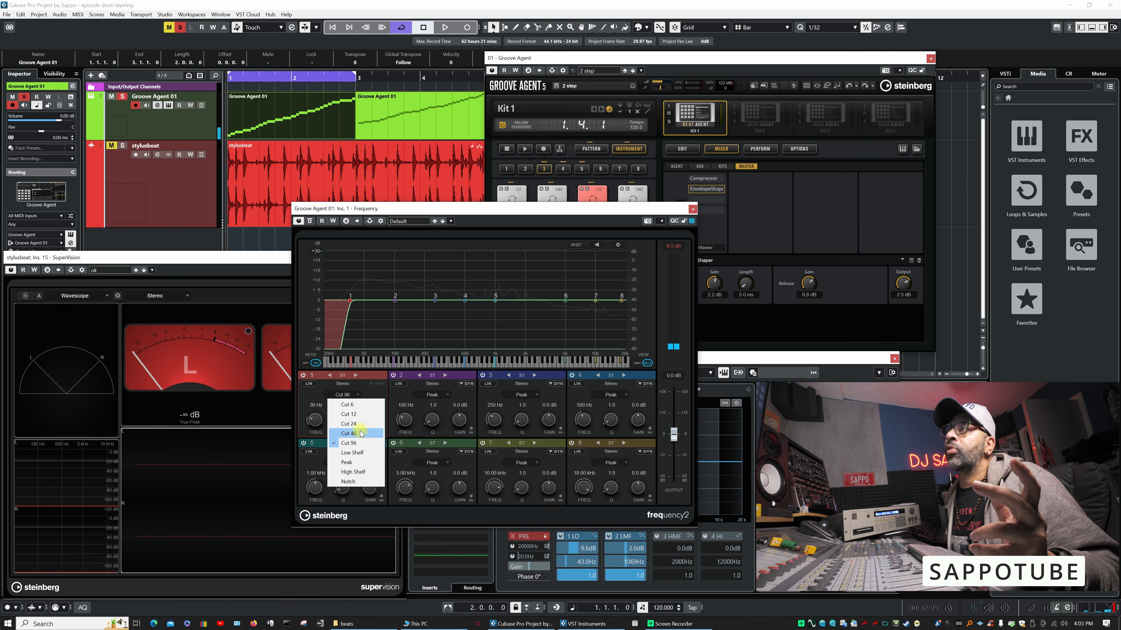
left_click(350, 424)
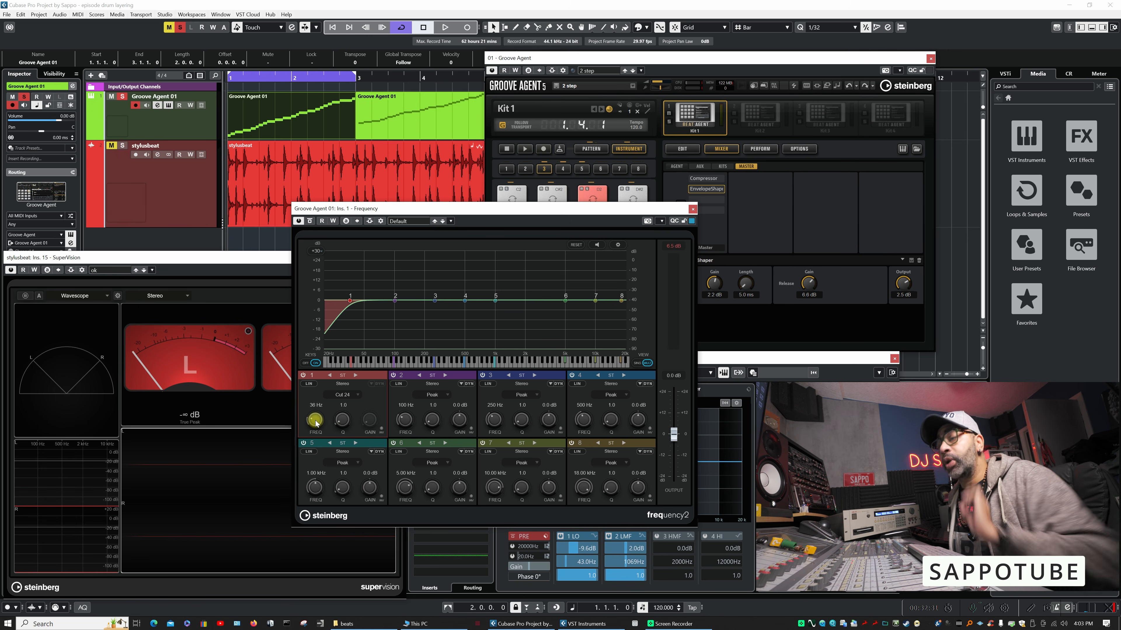
key("space")
mouse_move(316, 423)
left_mouse_down()
mouse_move(323, 399)
mouse_move(312, 416)
left_mouse_up()
key("space")
- Move the Frequency window clear of the channel equalizer and switch off the 1 LO band during playback
left_click_drag(545, 210, 373, 98)
key("space")
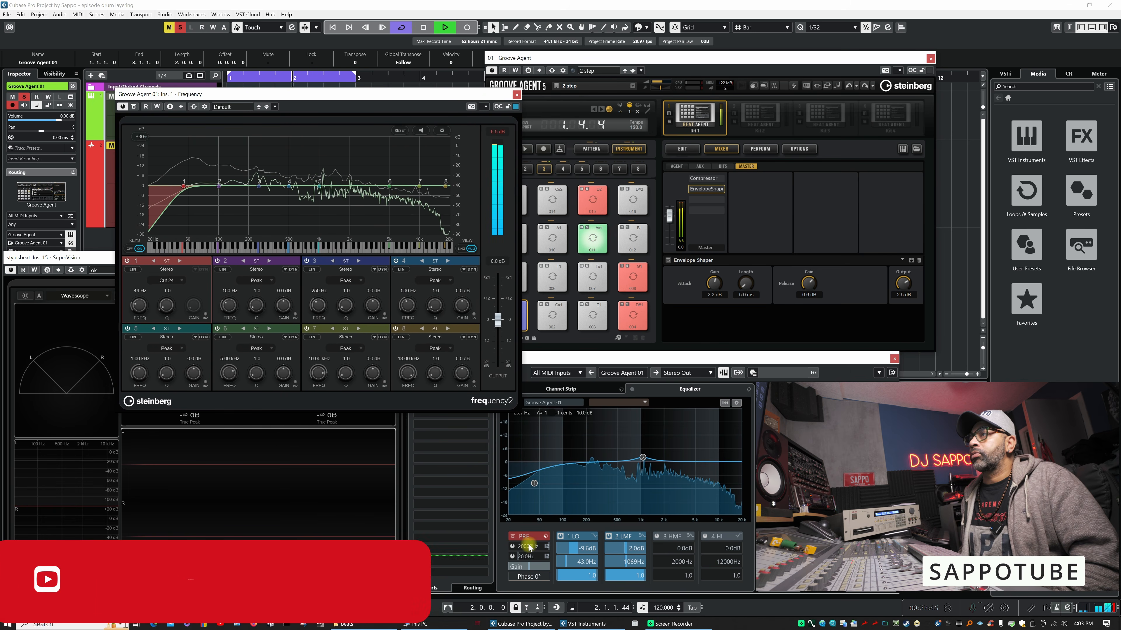
left_click(562, 537)
left_click(562, 538)
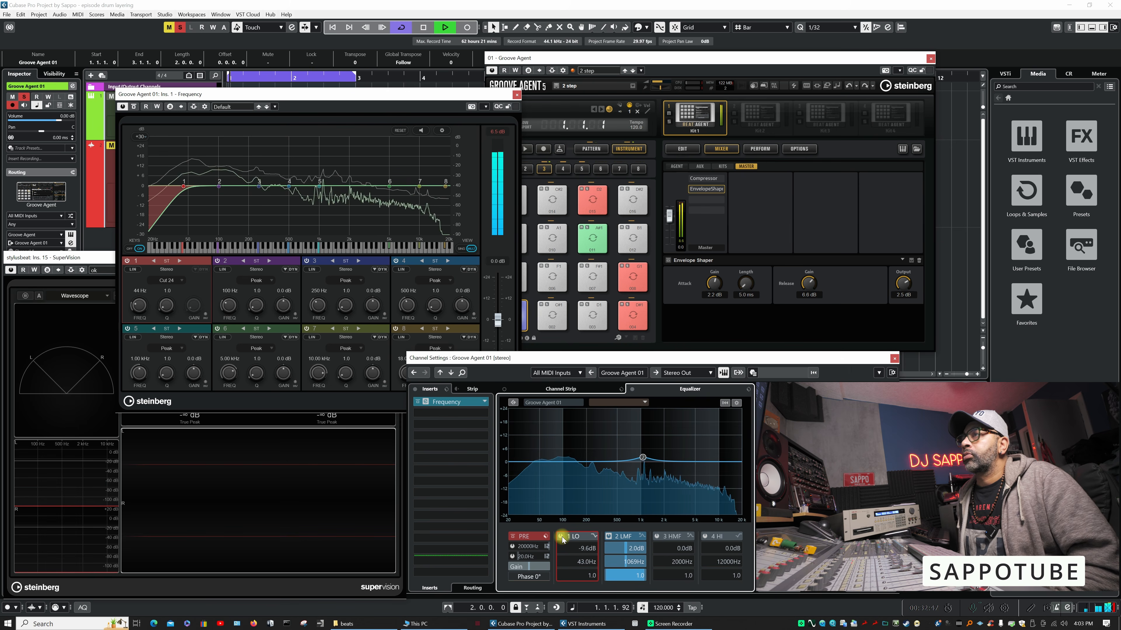
key("space")
- Reactivate the Groove Agent 01 channel's 1 LO band with a 7.9 dB cut at 37.3 Hz while the loop plays
left_click(527, 476)
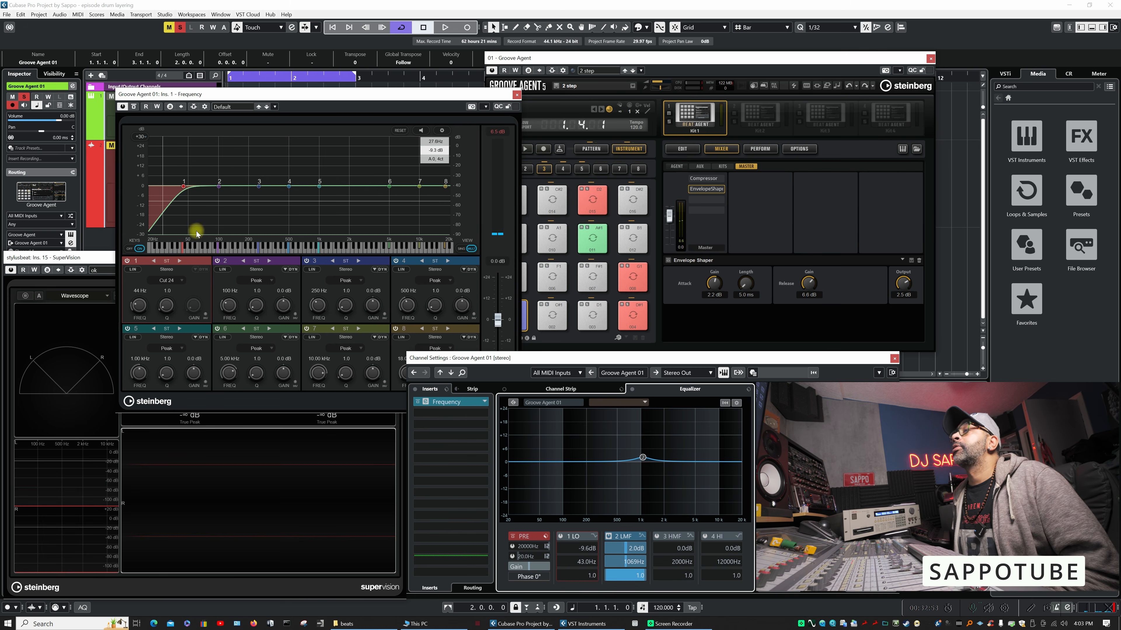
key("space")
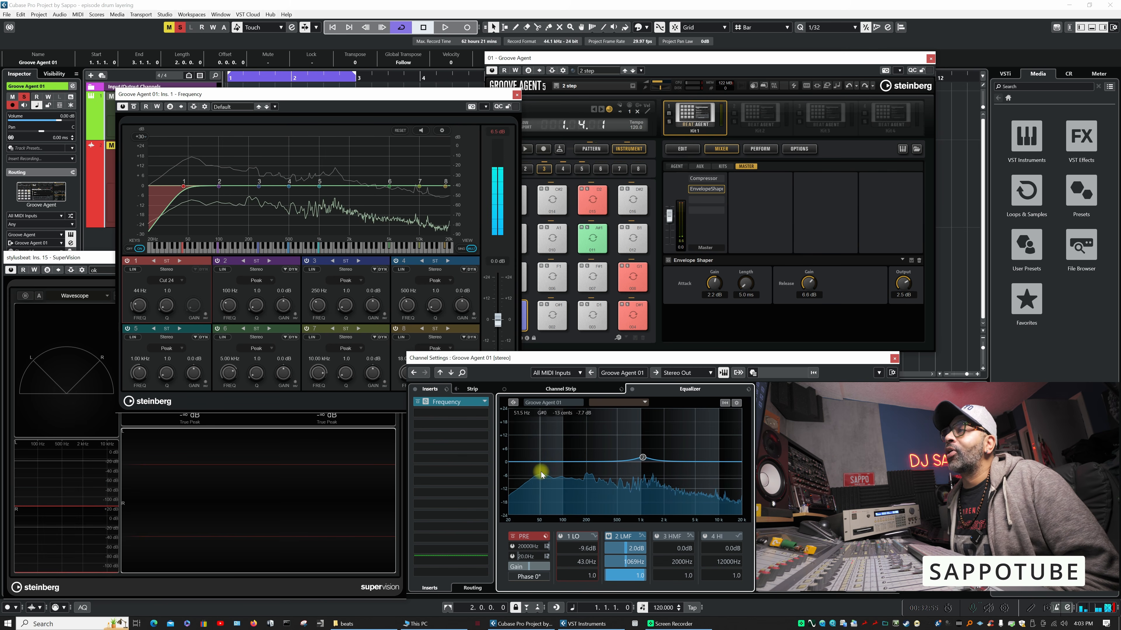
mouse_move(533, 465)
left_mouse_down()
mouse_move(542, 512)
mouse_move(530, 480)
left_mouse_up()
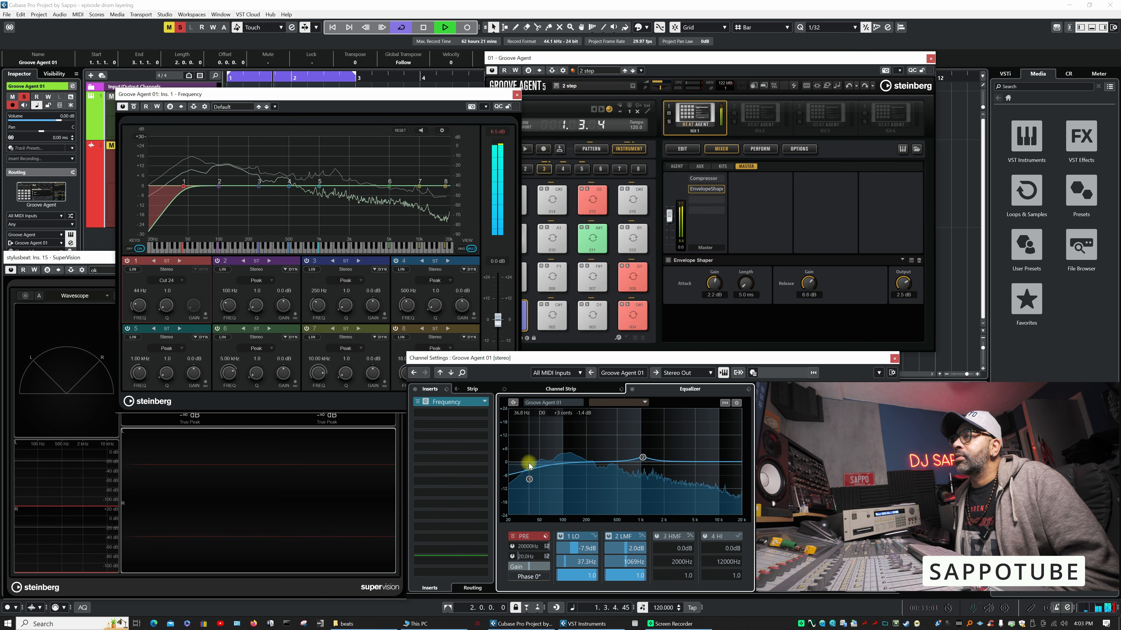
key("space")
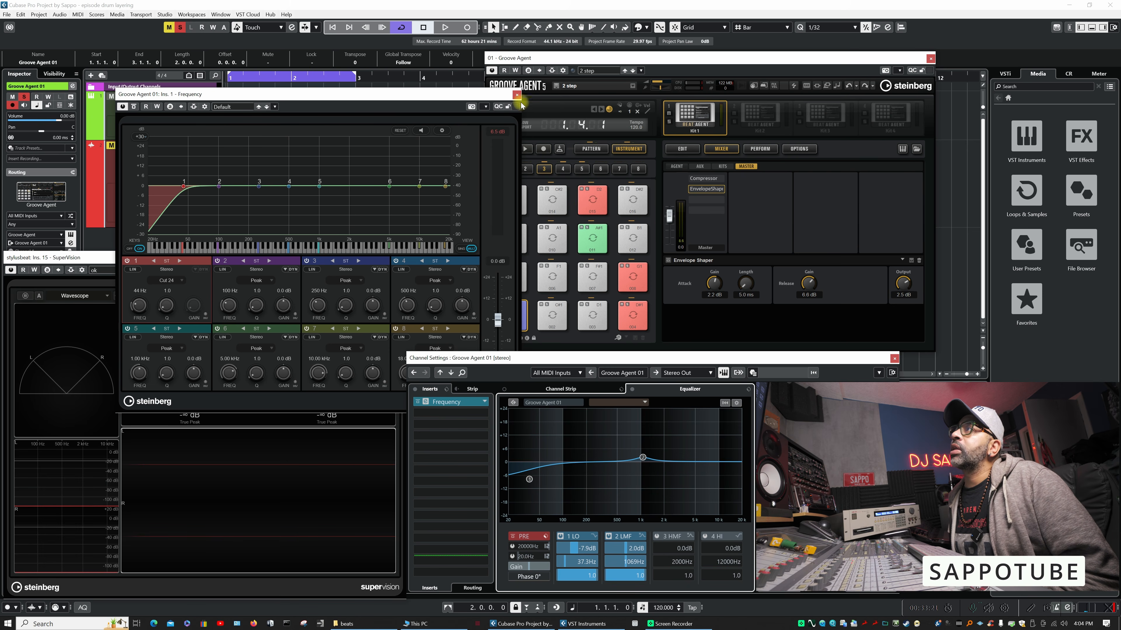
- Close the Frequency EQ window and listen to the layered loop with both equalizers active
left_click(516, 95)
key("space")
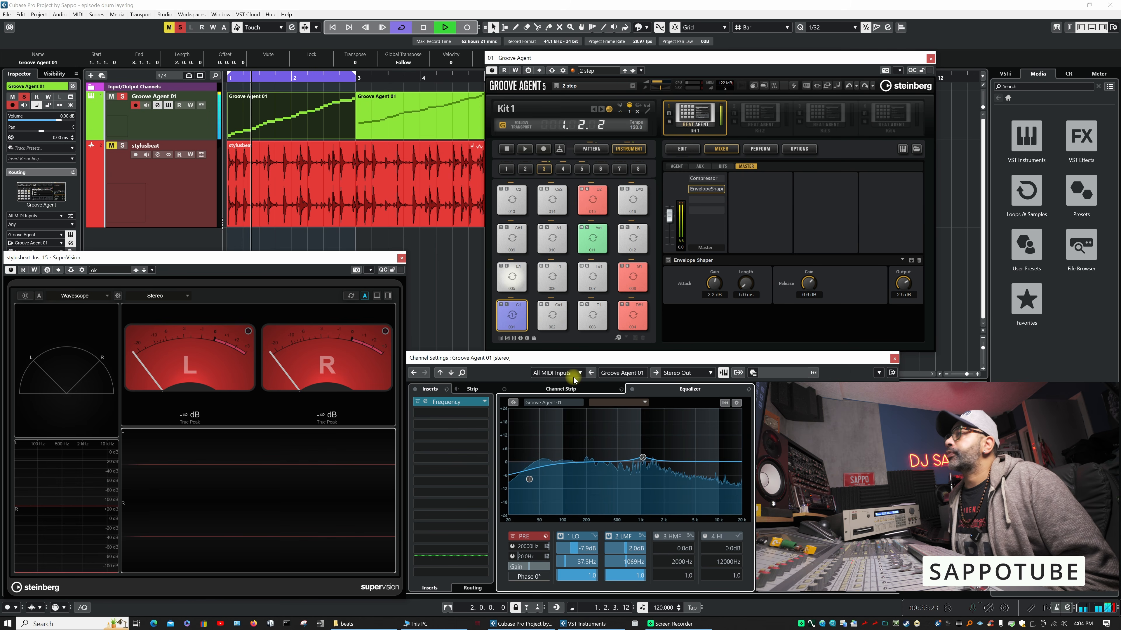
key("space")
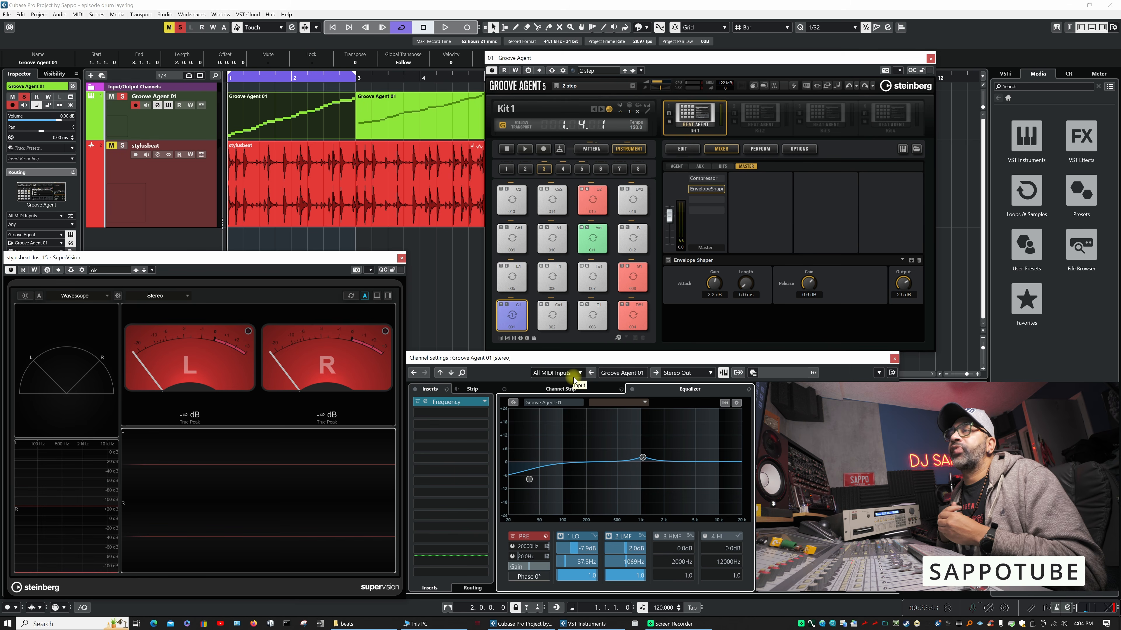
key("space")
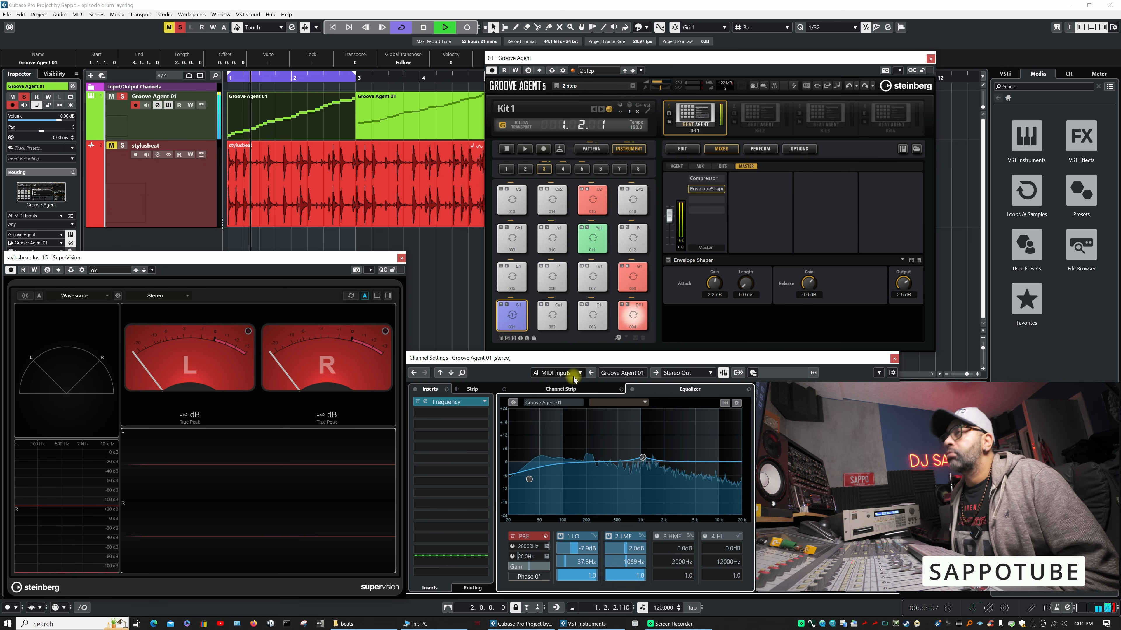
key("space")
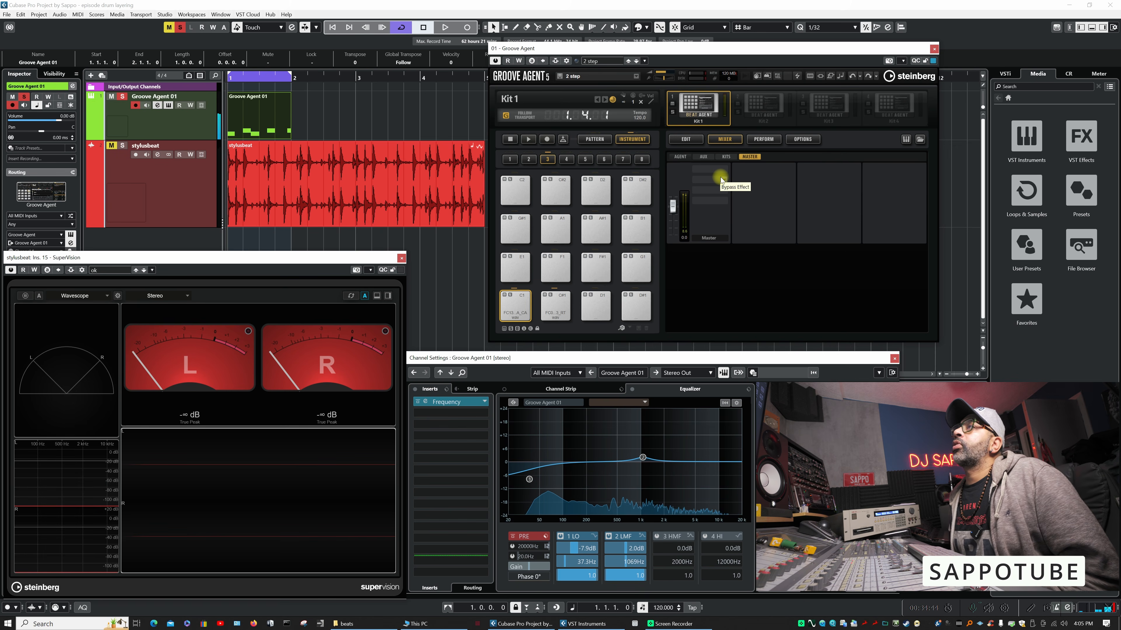
- Reposition the Groove Agent window, audition its one-bar two-pad pattern, and open the Loops & Samples library
left_click_drag(704, 52, 719, 52)
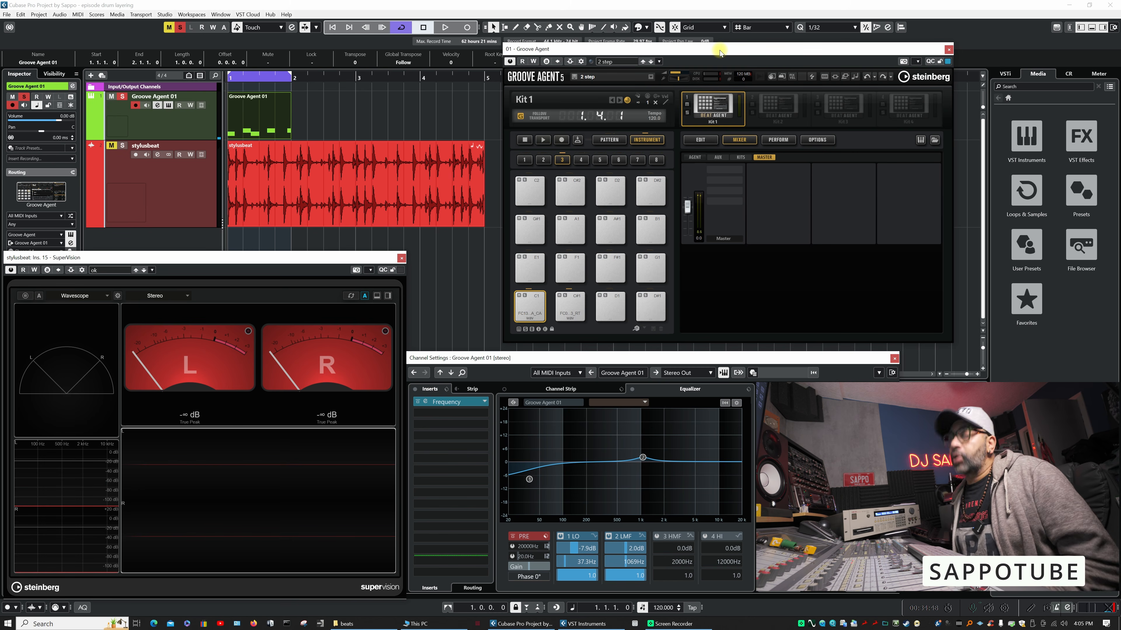
key("space")
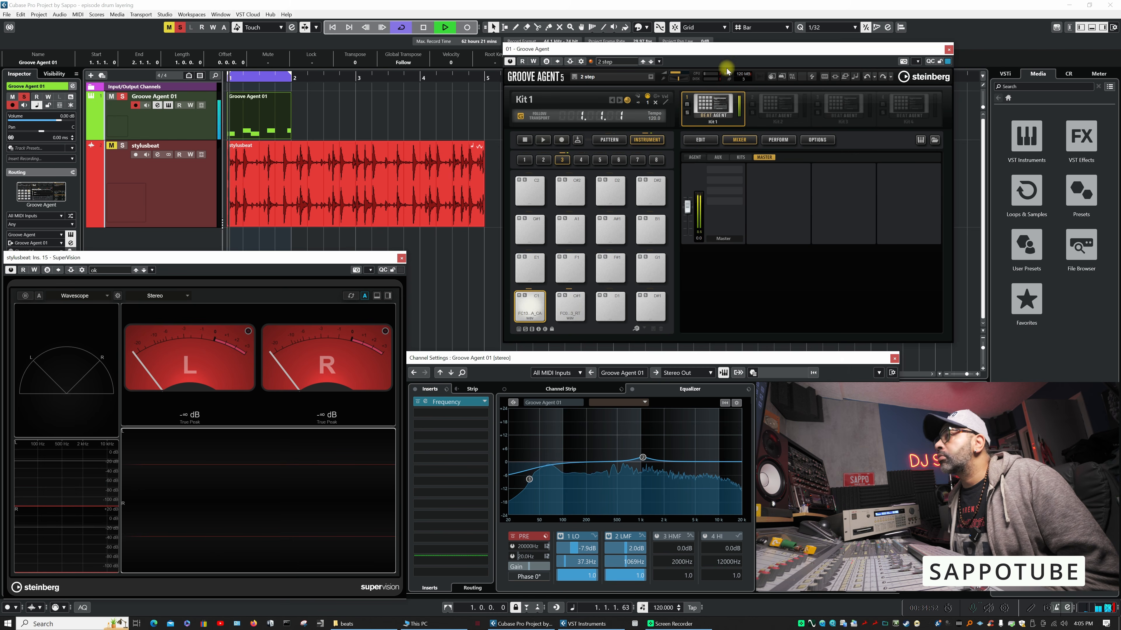
key("space")
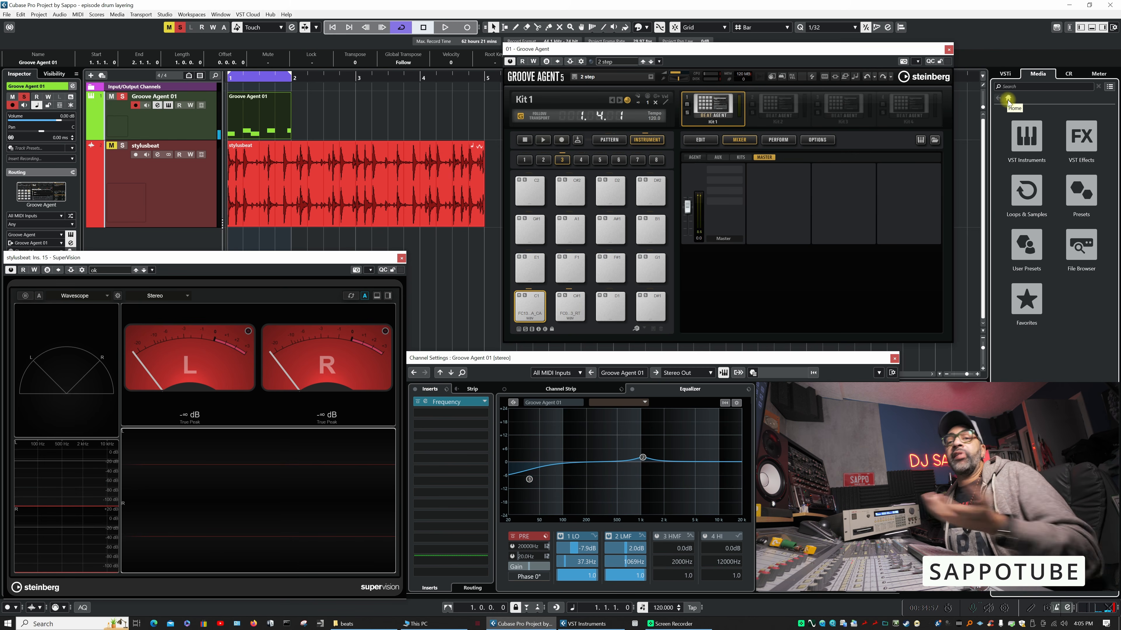
left_click(1032, 201)
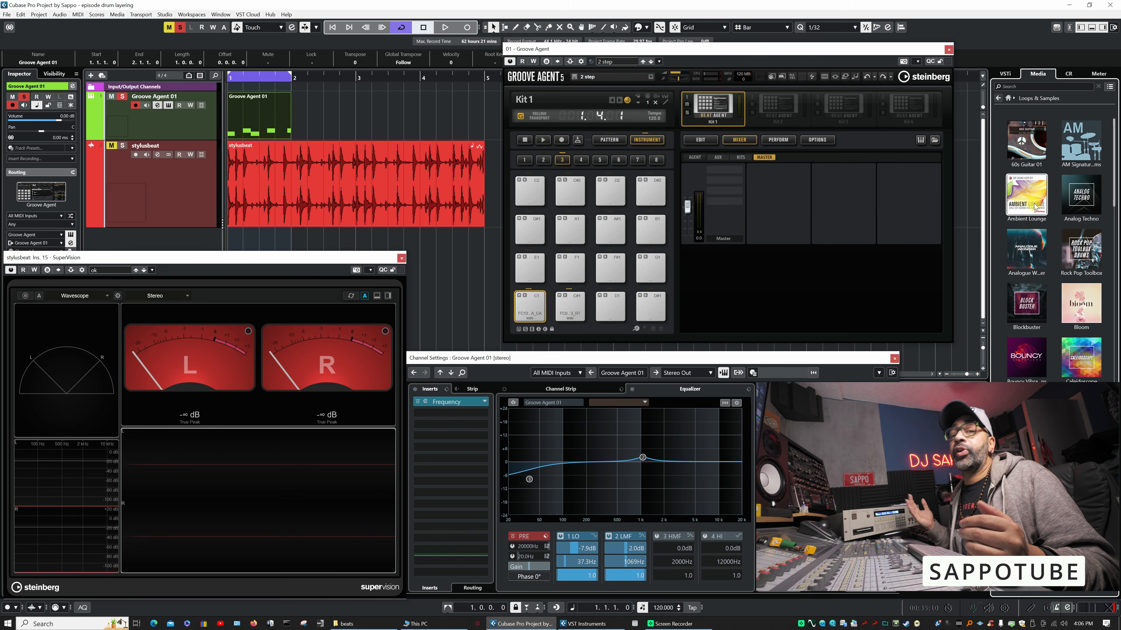
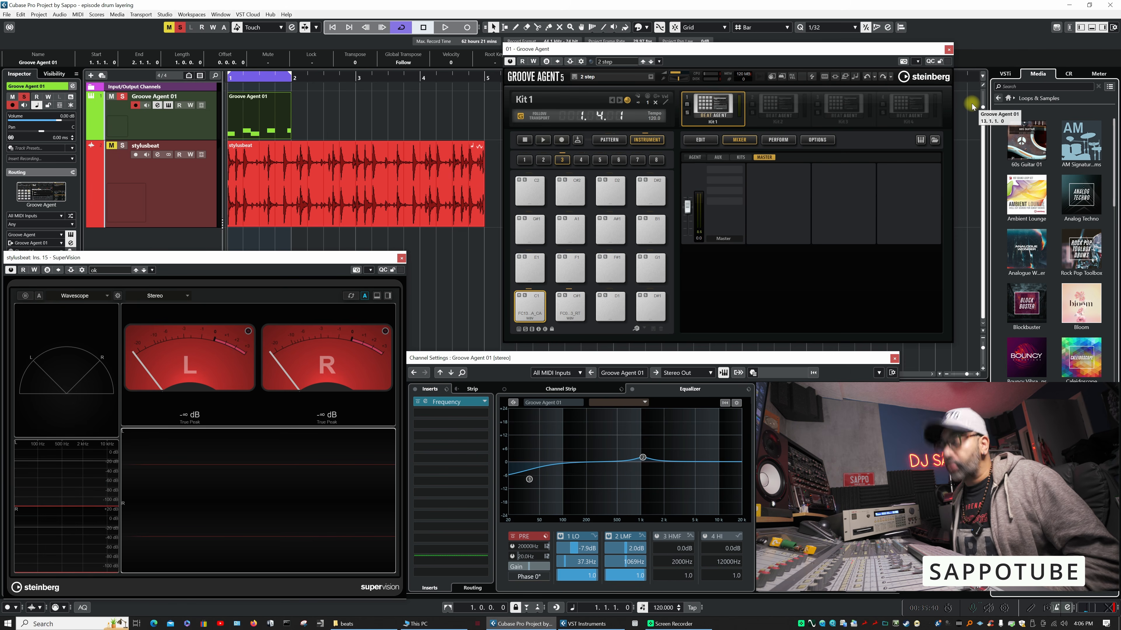
- Play the one-bar Groove Agent pattern twice to judge the sound of its kick and snare pads
key("space")
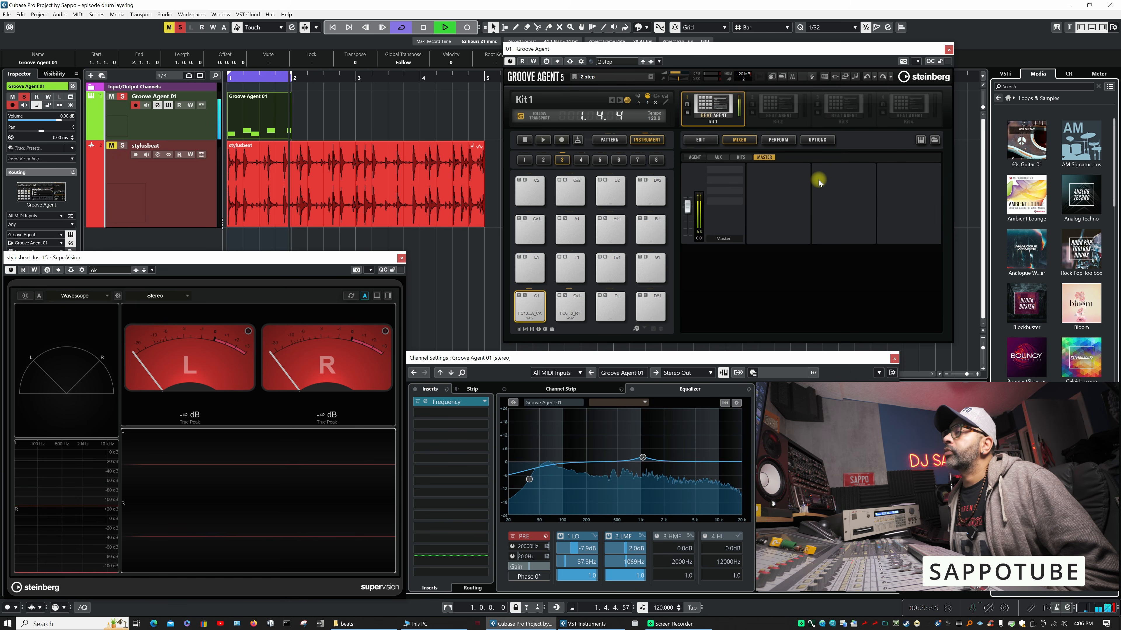
key("space")
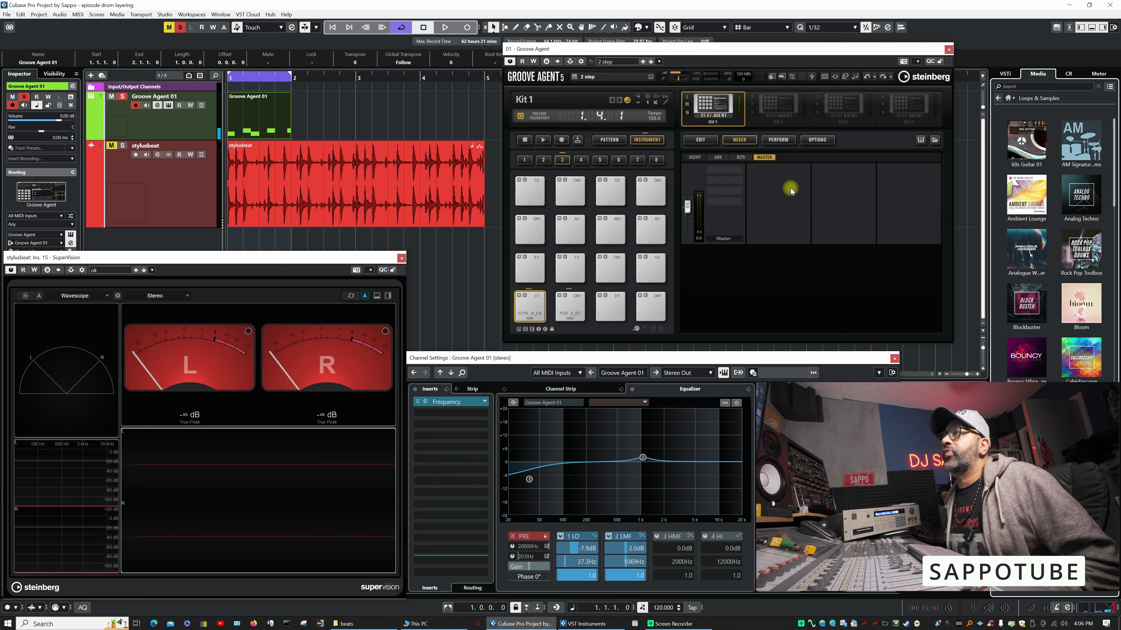
key("space")
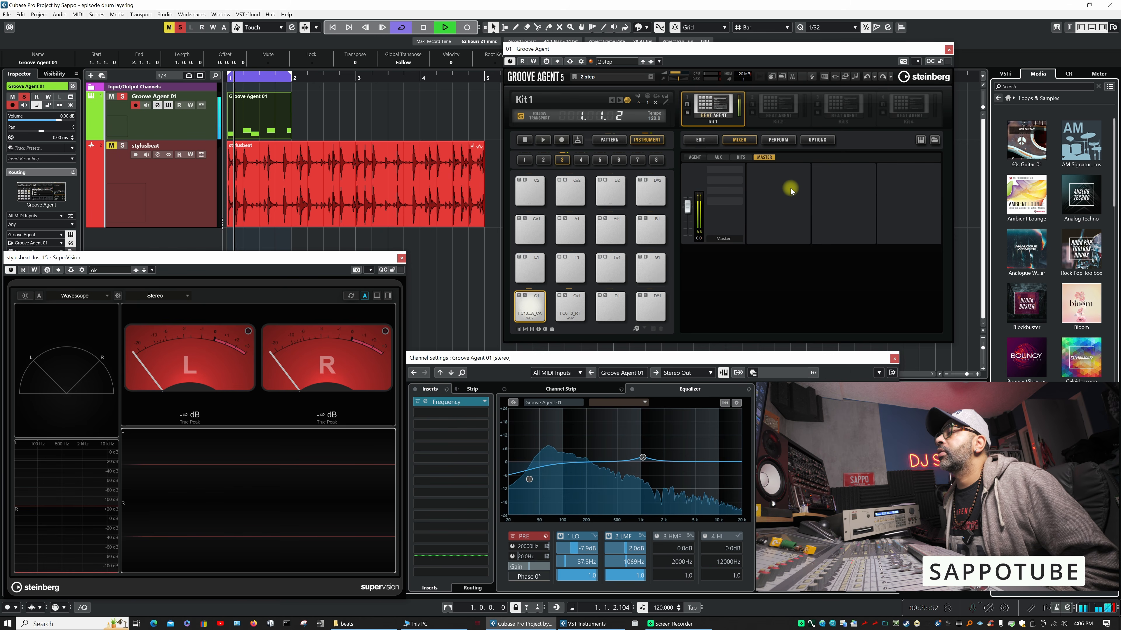
key("space")
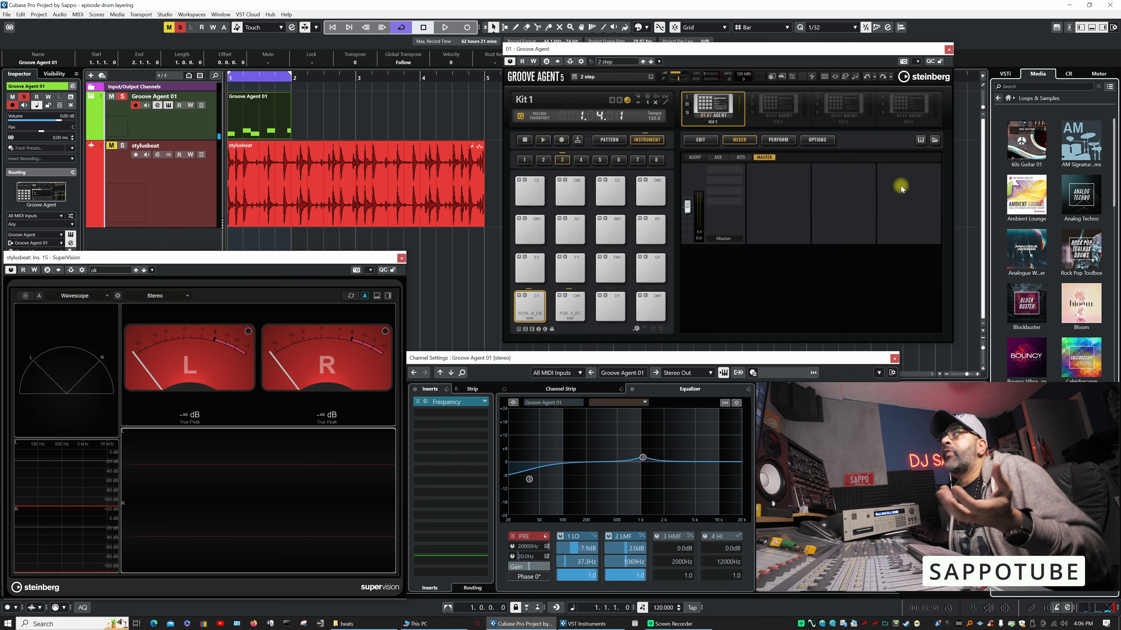
- Search the Loops & Samples library for snare samples
left_click(1008, 100)
left_click(1023, 190)
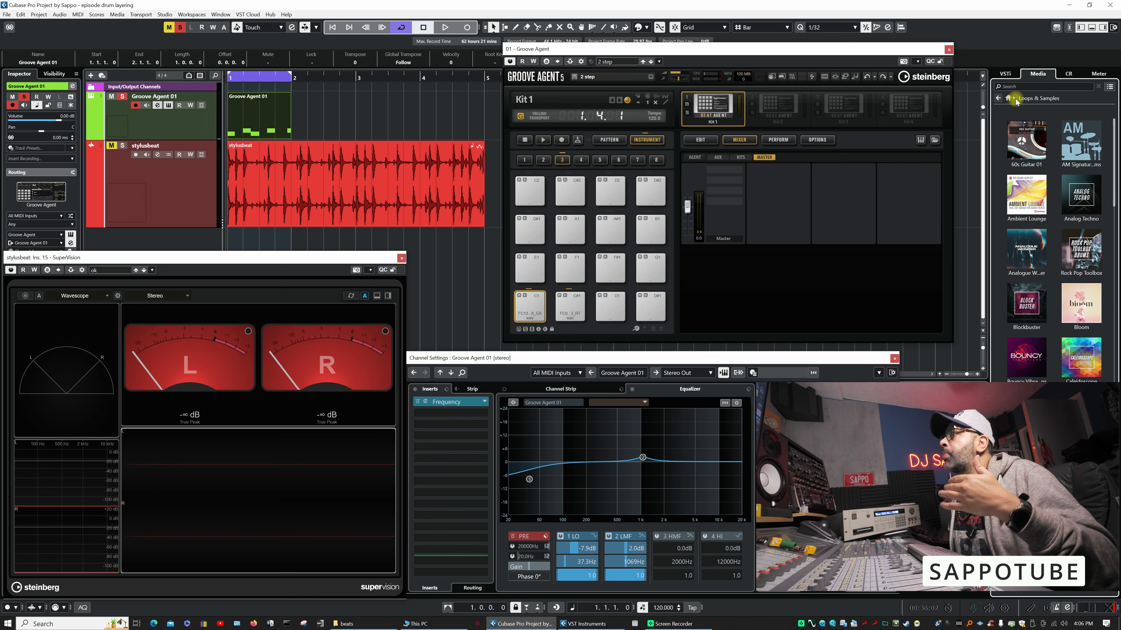
left_click(1030, 85)
type("snare")
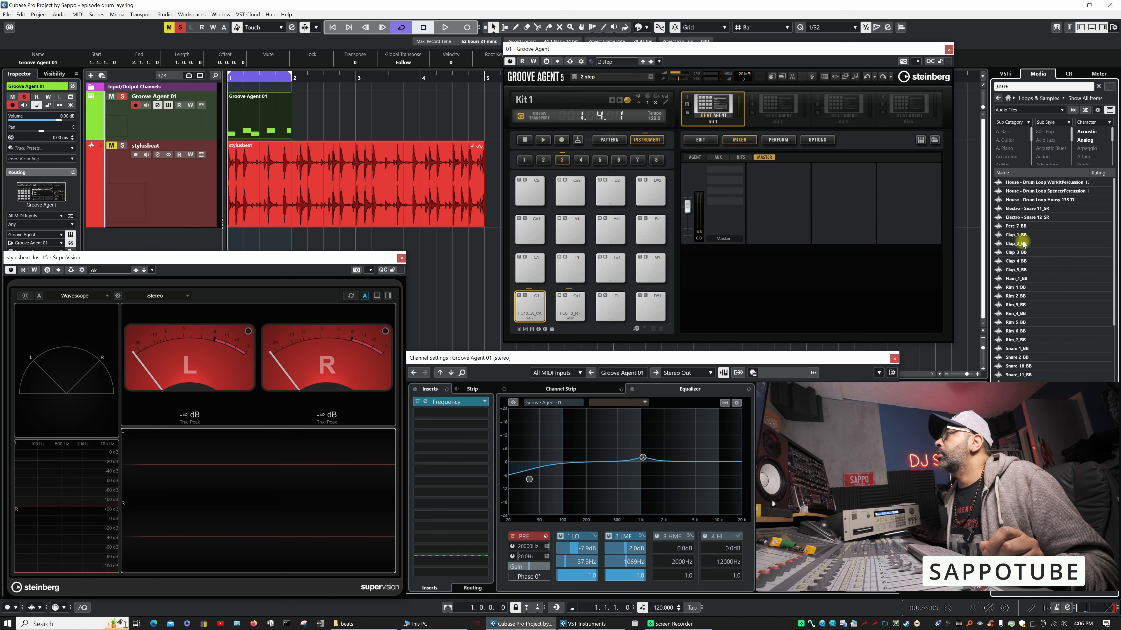
- Layer the 16_hit-snare (dry), 060 Snare SK and hh2_Snare2 samples onto the existing snare pad in Groove Agent
left_click(1020, 199)
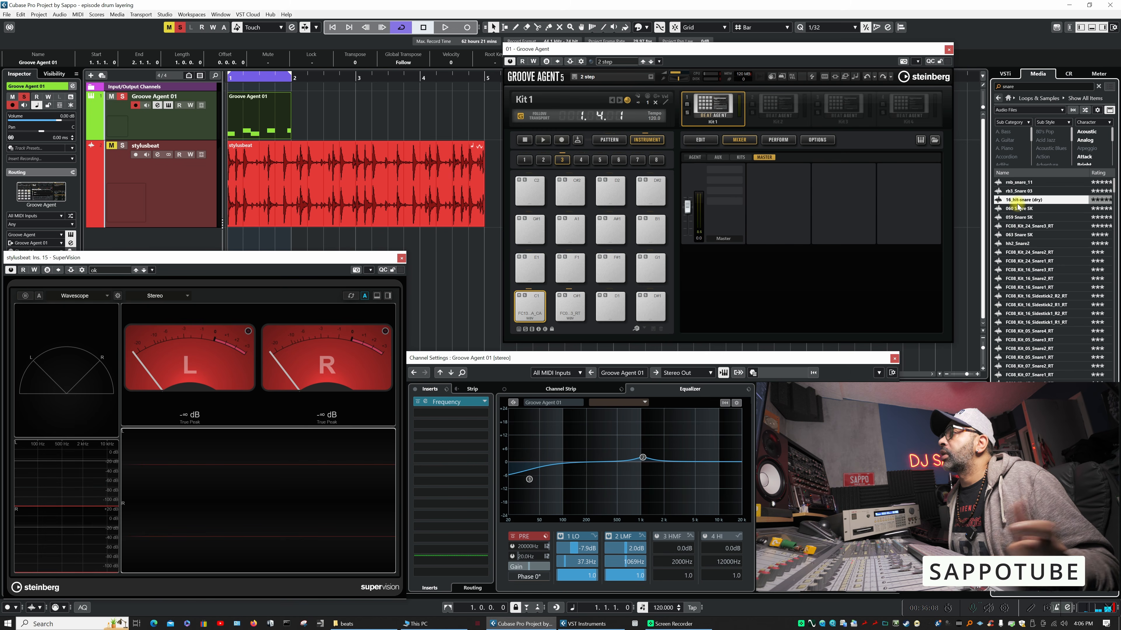
left_click_drag(1015, 201, 585, 304)
left_click(1014, 209)
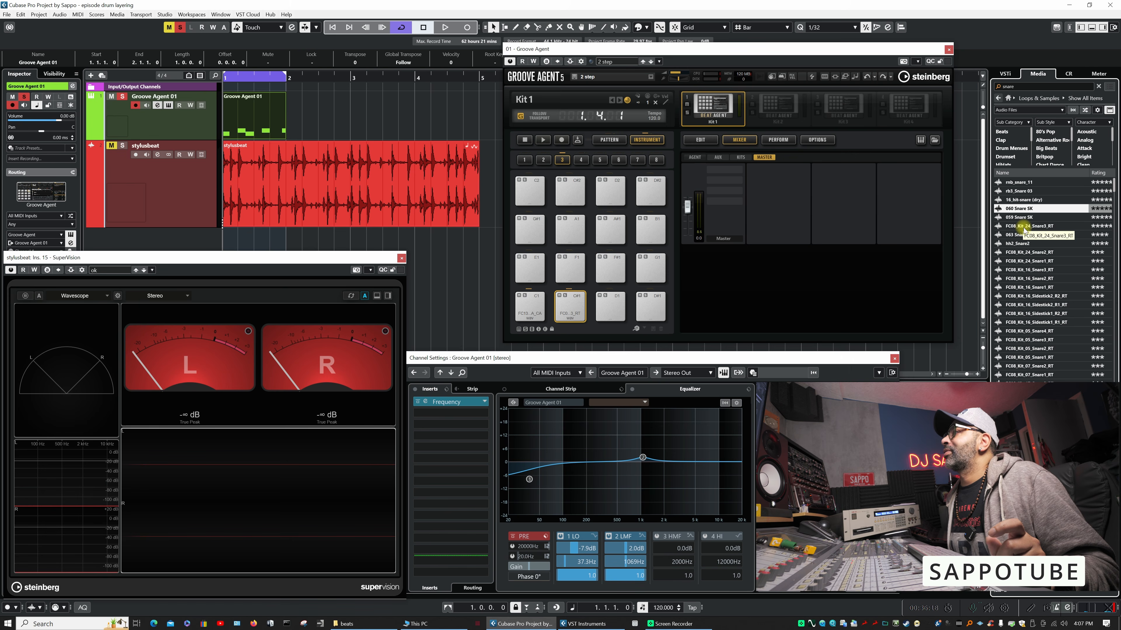
left_click(1023, 244)
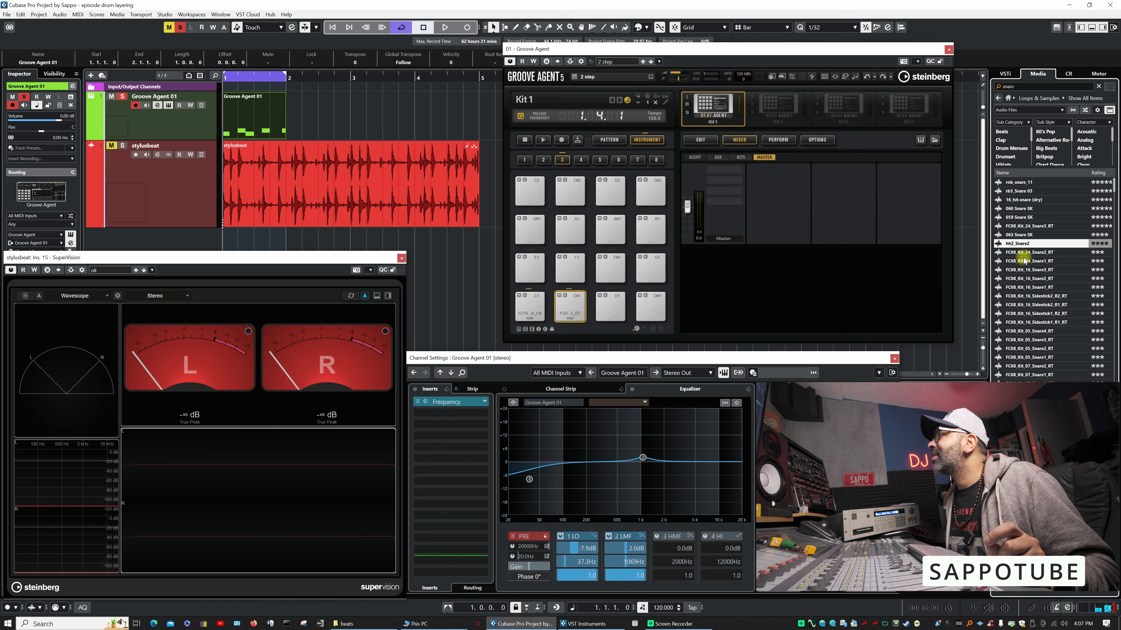
left_click_drag(1020, 244, 569, 301)
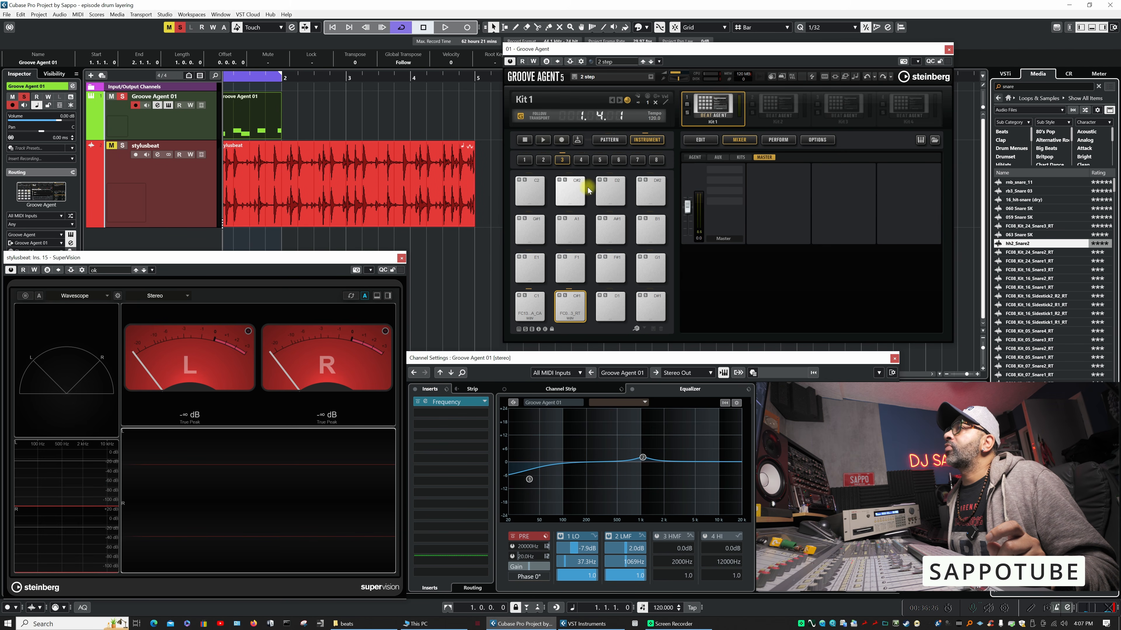
- Show the snare pad's sample editor and trigger the pad repeatedly to hear its stacked samples
left_click(702, 138)
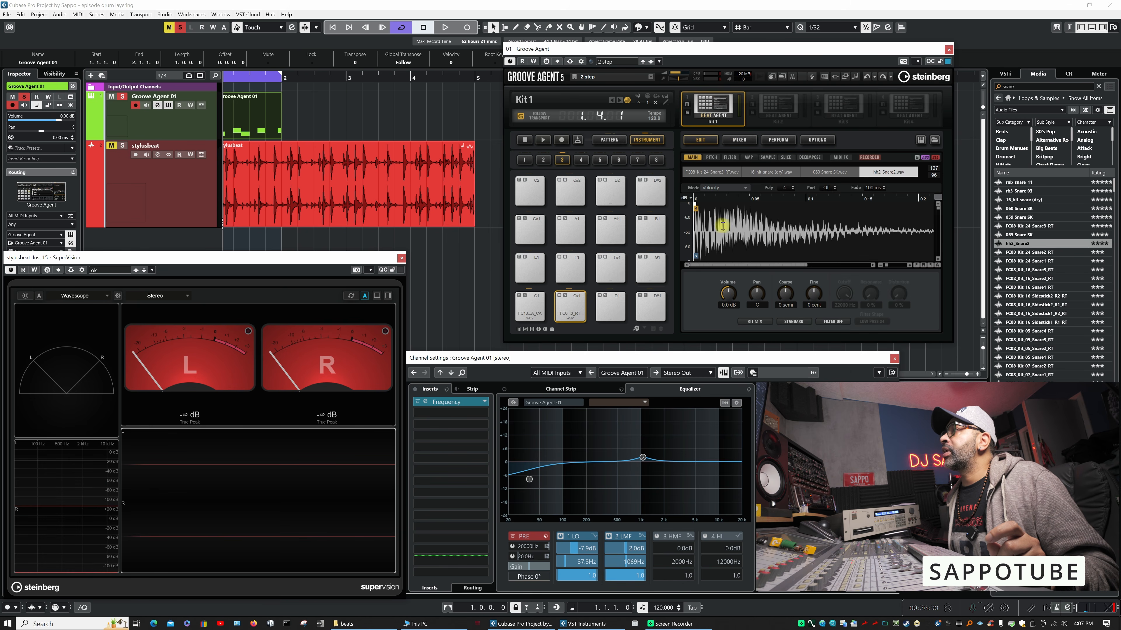
left_click(570, 314)
left_click(570, 315)
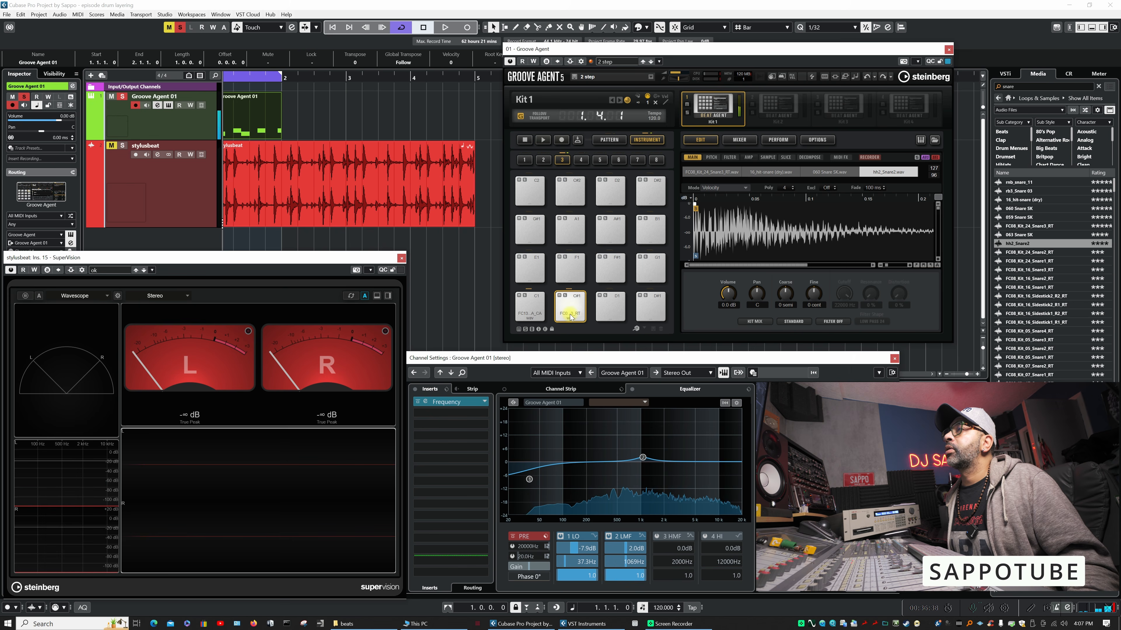
left_click(571, 314)
left_click(571, 314)
left_click(570, 314)
left_click(571, 314)
left_click(570, 315)
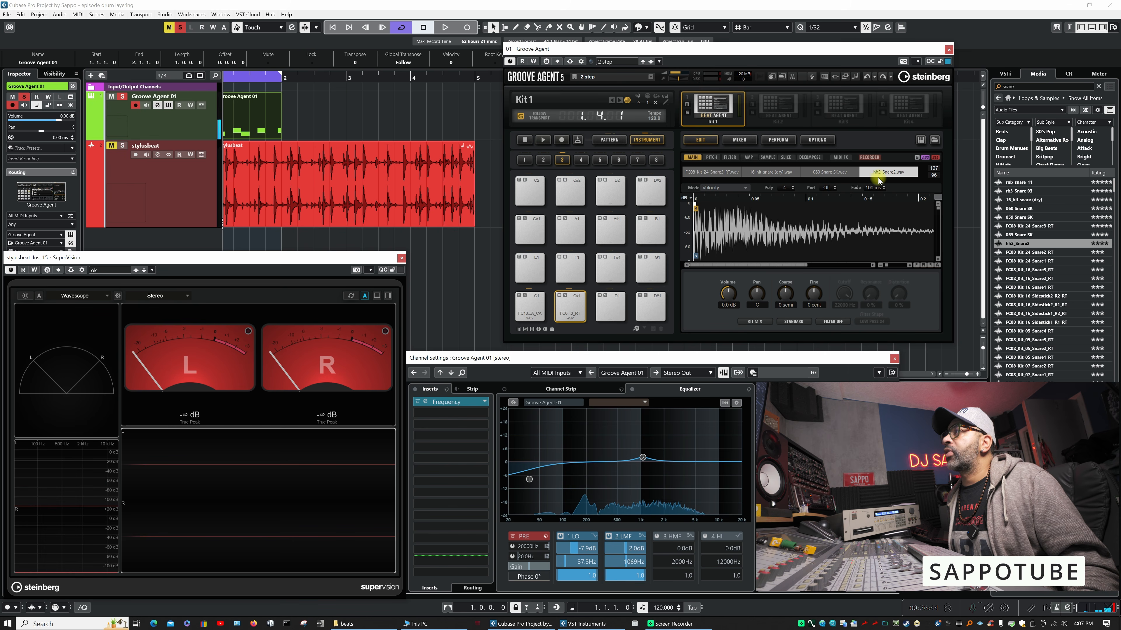
- Set the snare pad's sample playback mode to Layer so all its samples sound together
left_click(617, 304)
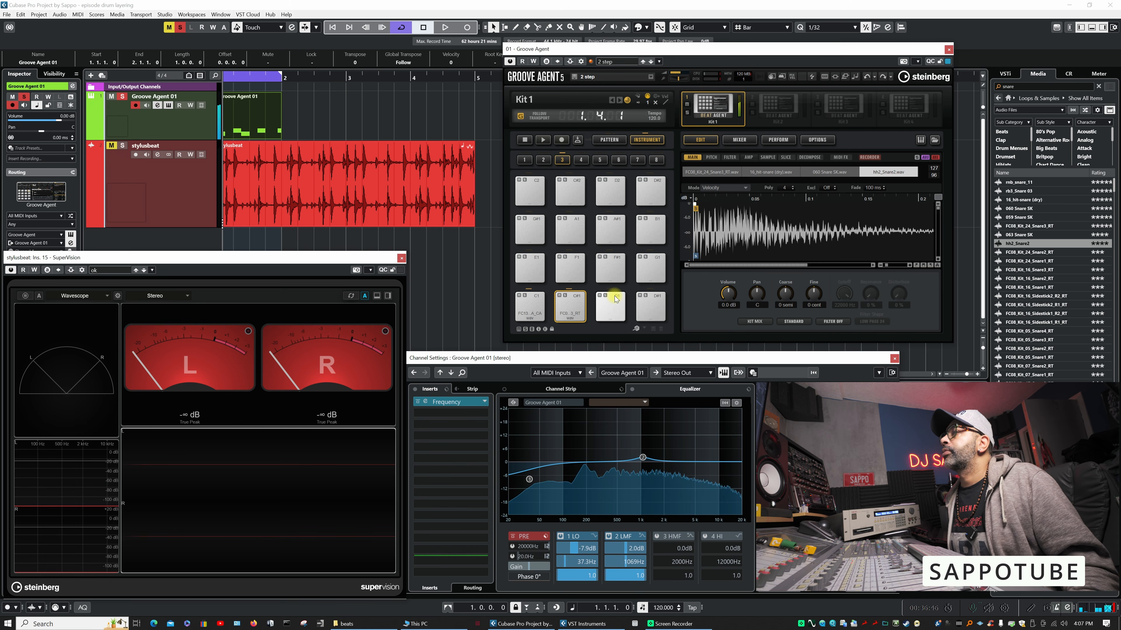
left_click(725, 188)
left_click(726, 207)
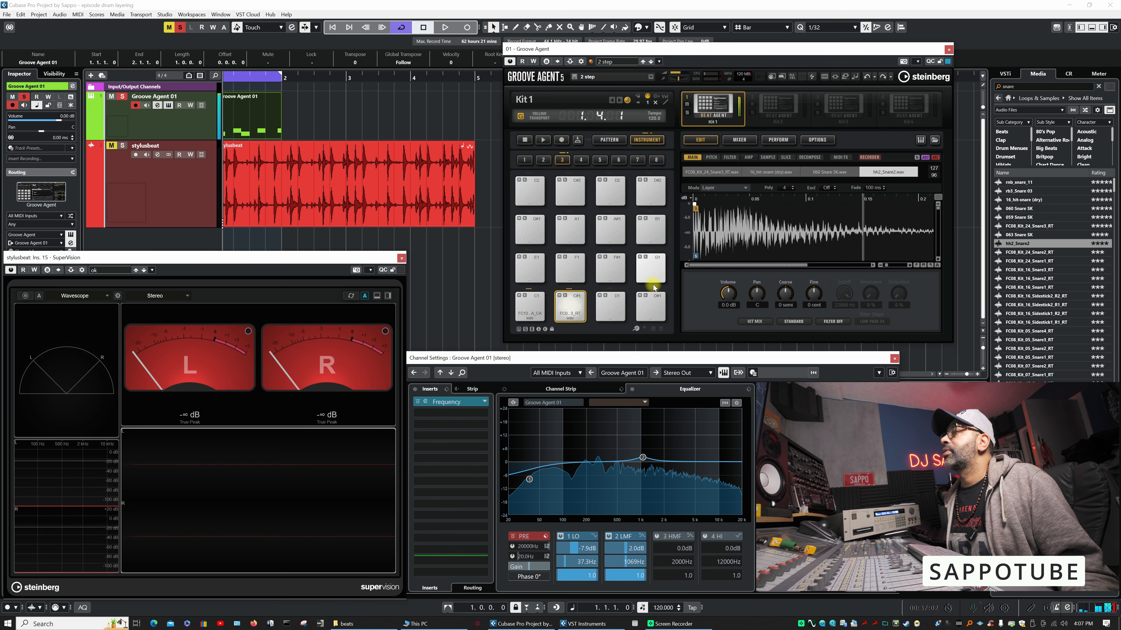
- Switch off the Groove Agent channel's 1 LO band and deactivate its Frequency insert
left_click(560, 535)
left_click(418, 403)
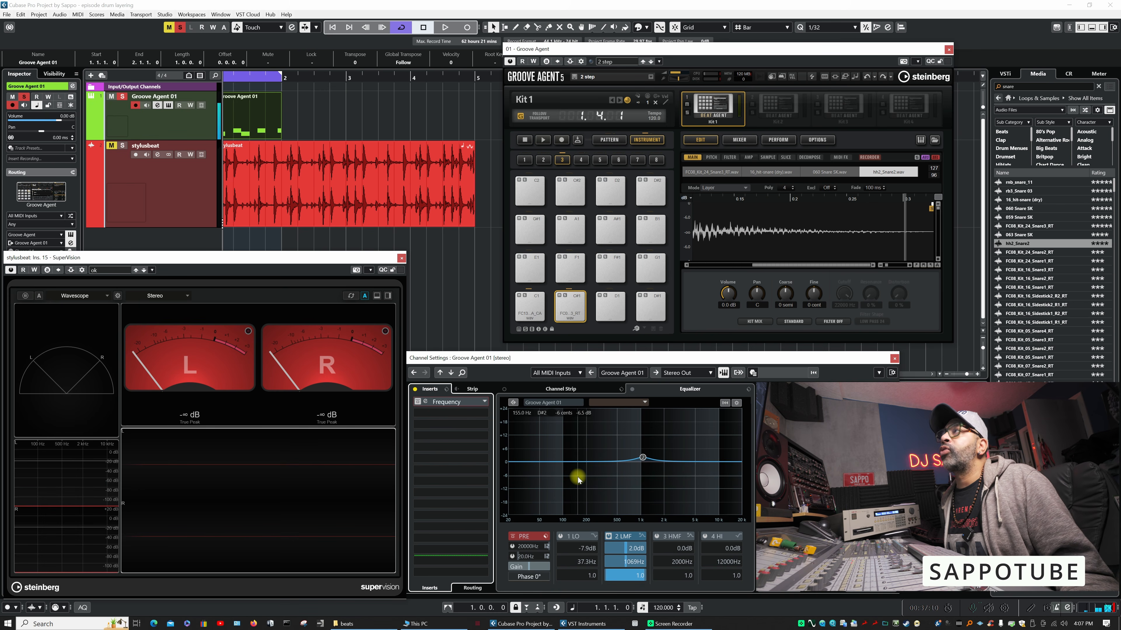
- Set the 060 Snare SK layer's playback quality to Vintage and its filter type to Hard Clip
left_click(825, 175)
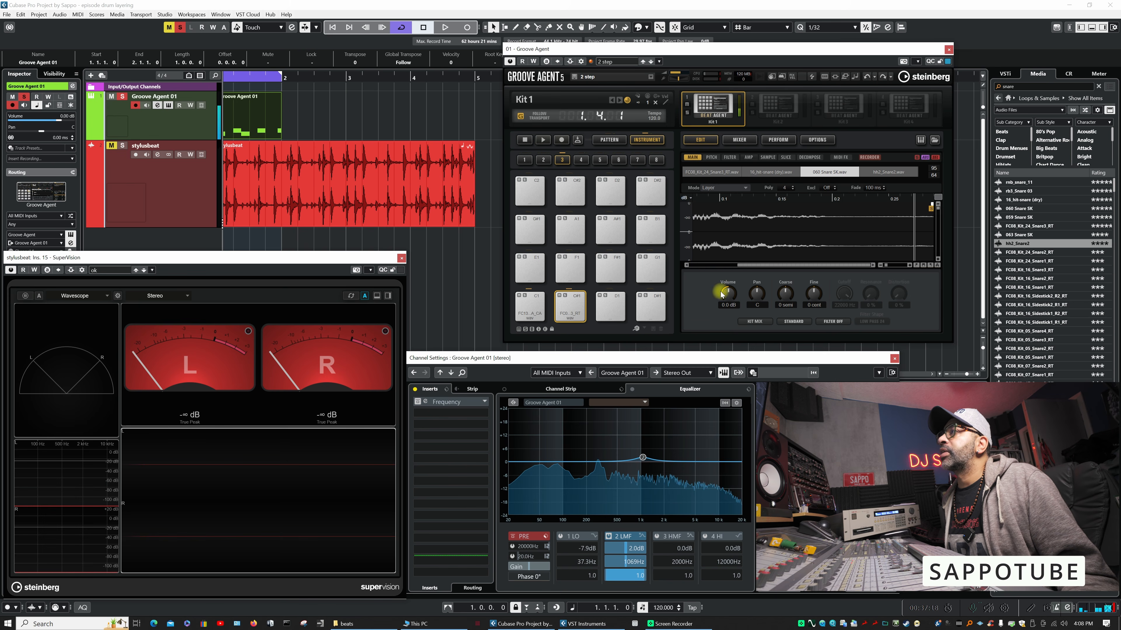
left_click(796, 322)
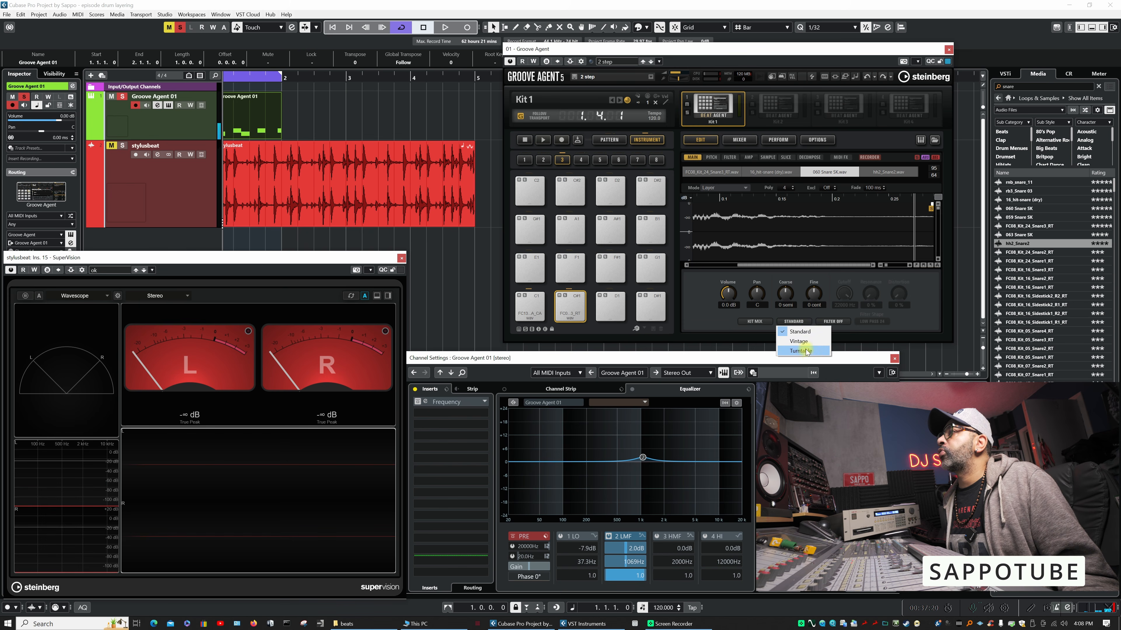
left_click(799, 341)
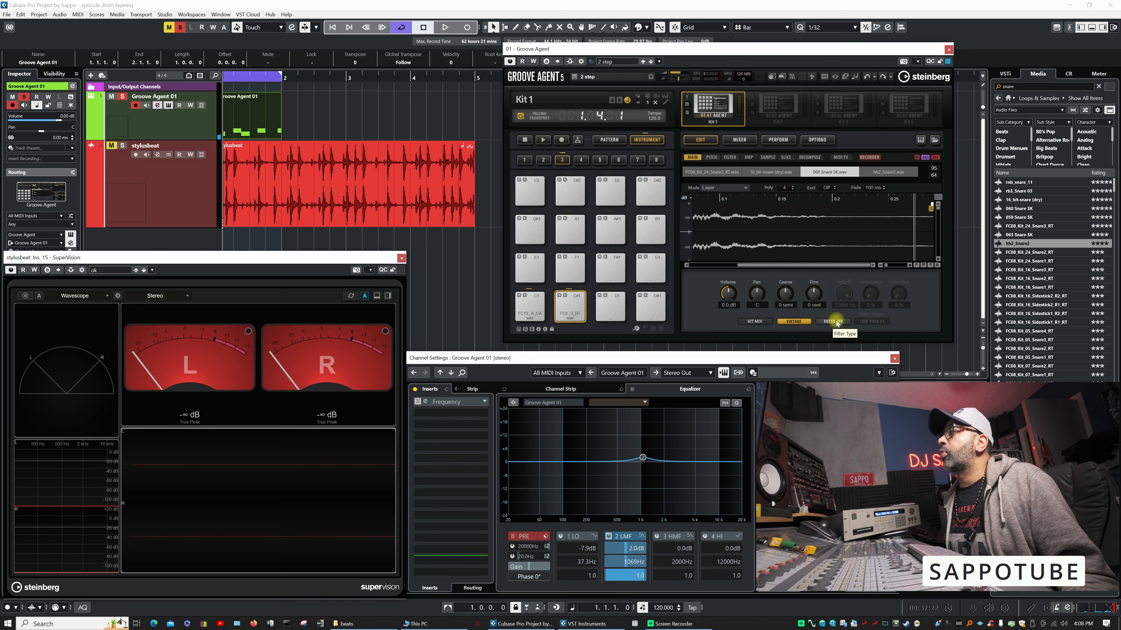
left_click(837, 322)
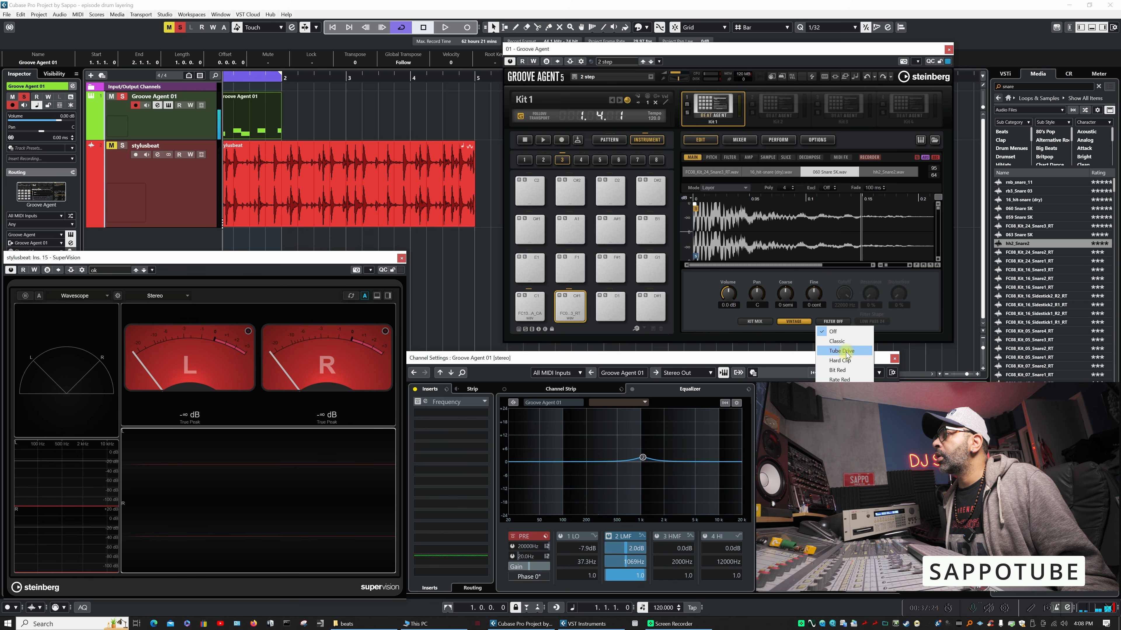
left_click(846, 360)
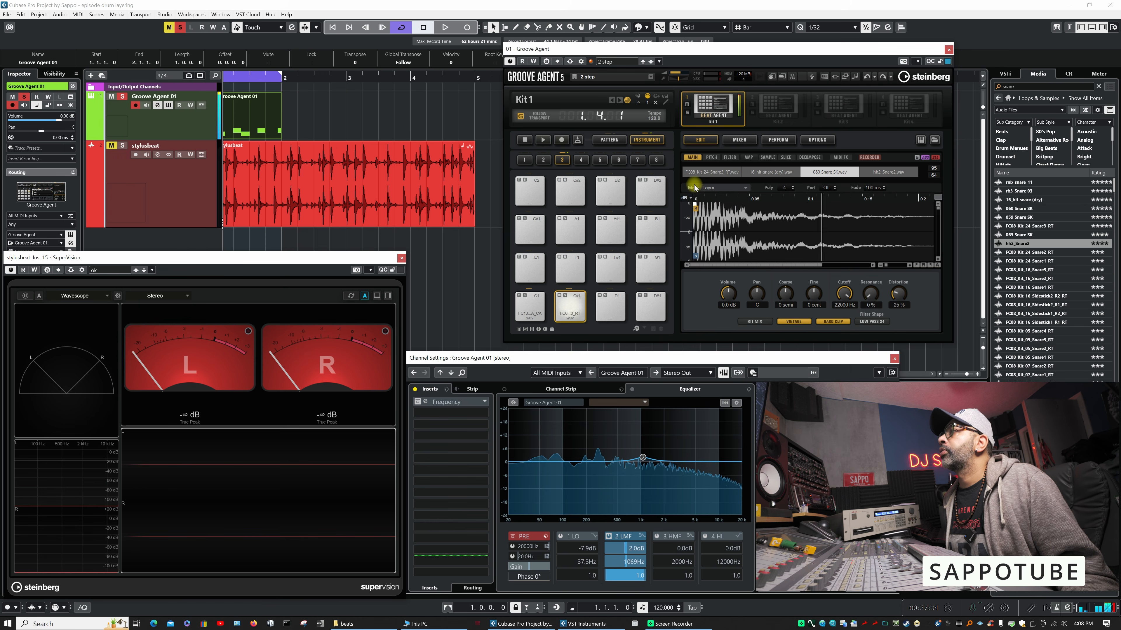
- Step through the snare pad's layers and adjust the volume of the 060 Snare SK sample
left_click(774, 174)
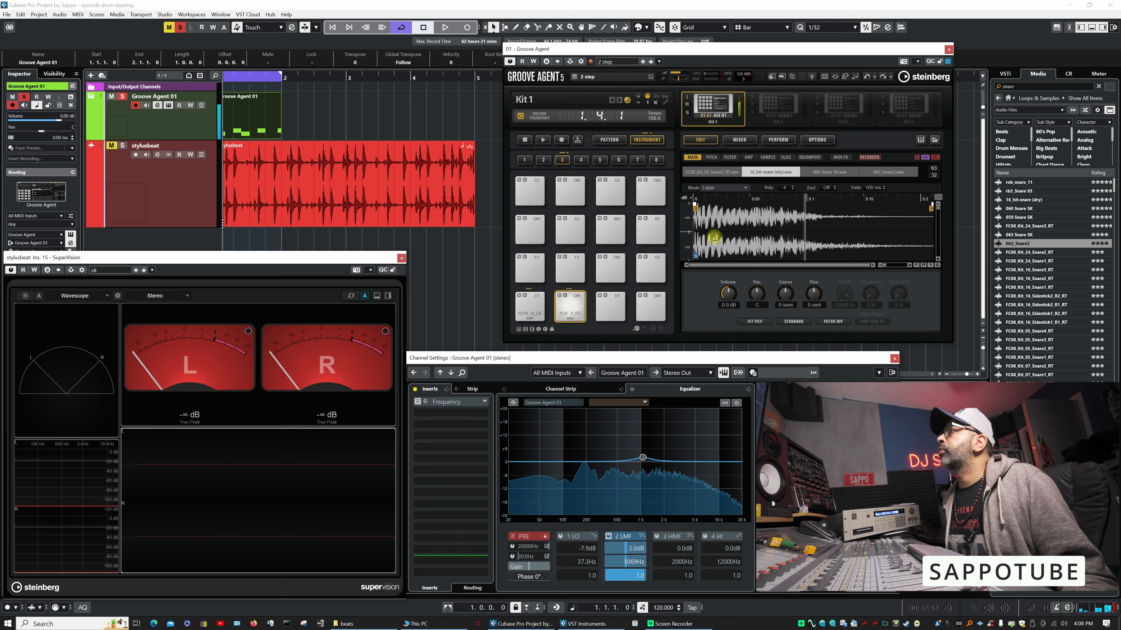
left_click(819, 168)
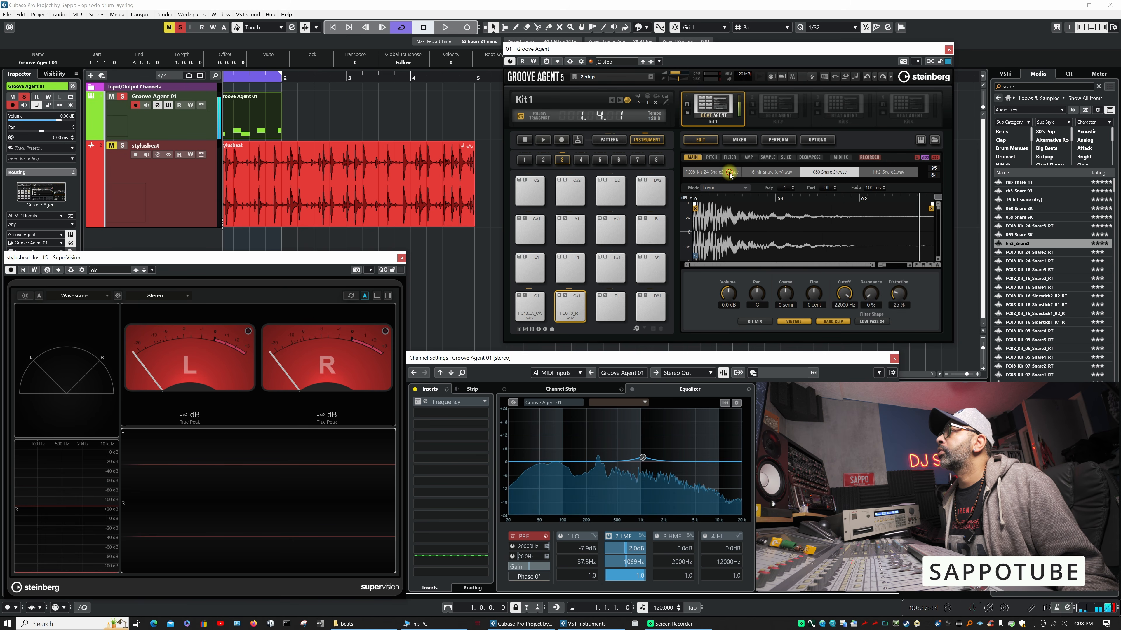
left_click(888, 172)
left_click(829, 172)
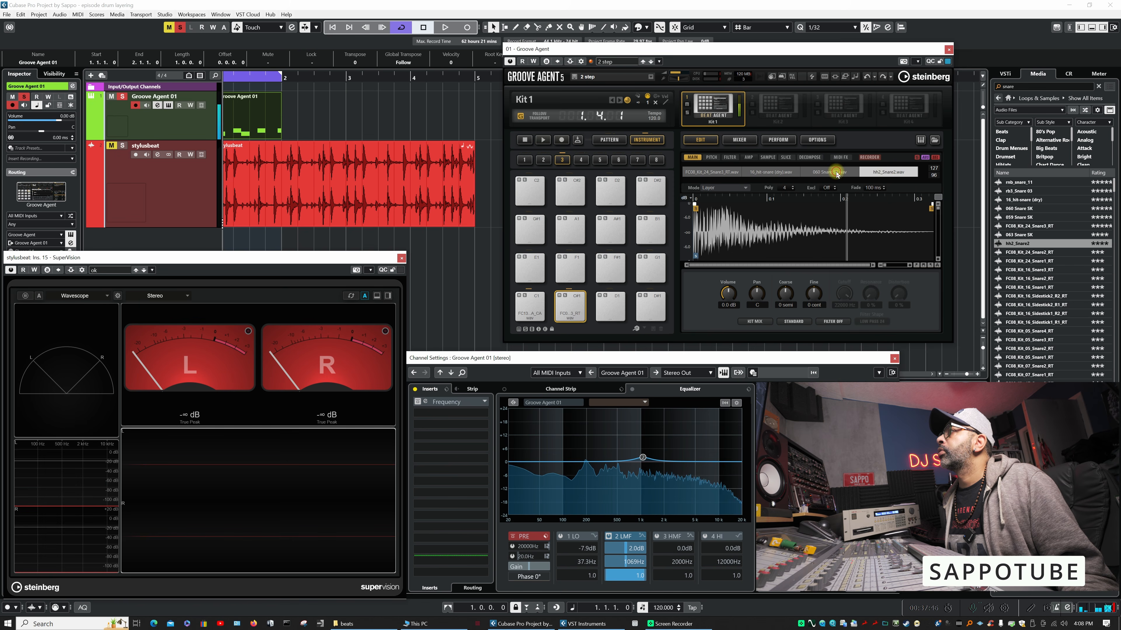
left_click_drag(726, 295, 726, 309)
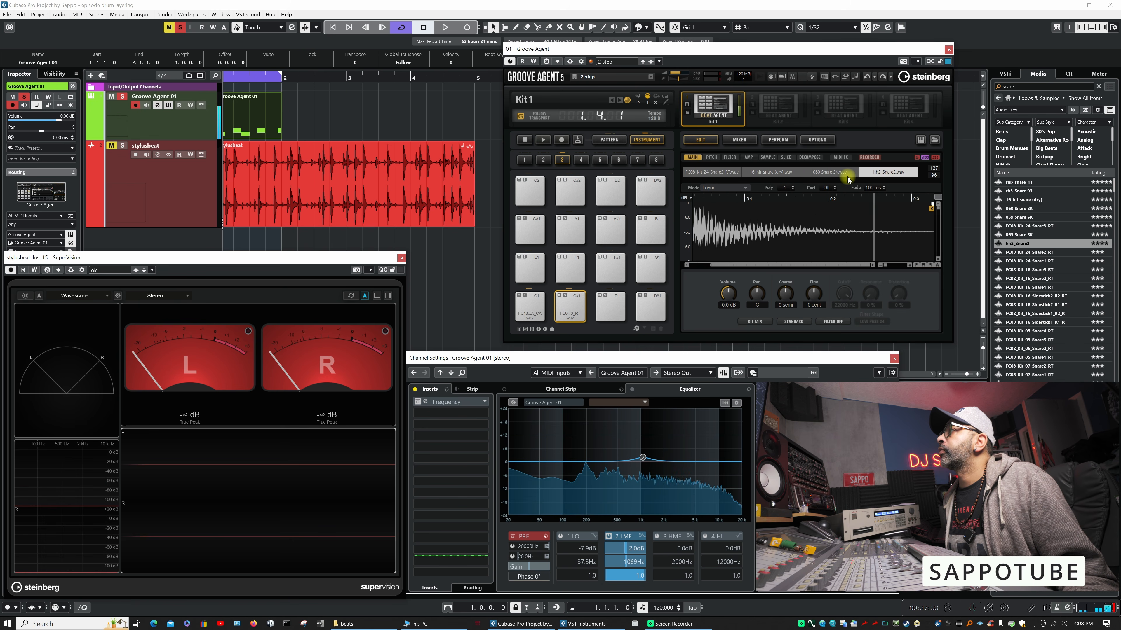
- Compare the 16_hit-snare (dry) and FC08_Kit_24_Snare3_RT layers of the snare pad
left_click(777, 172)
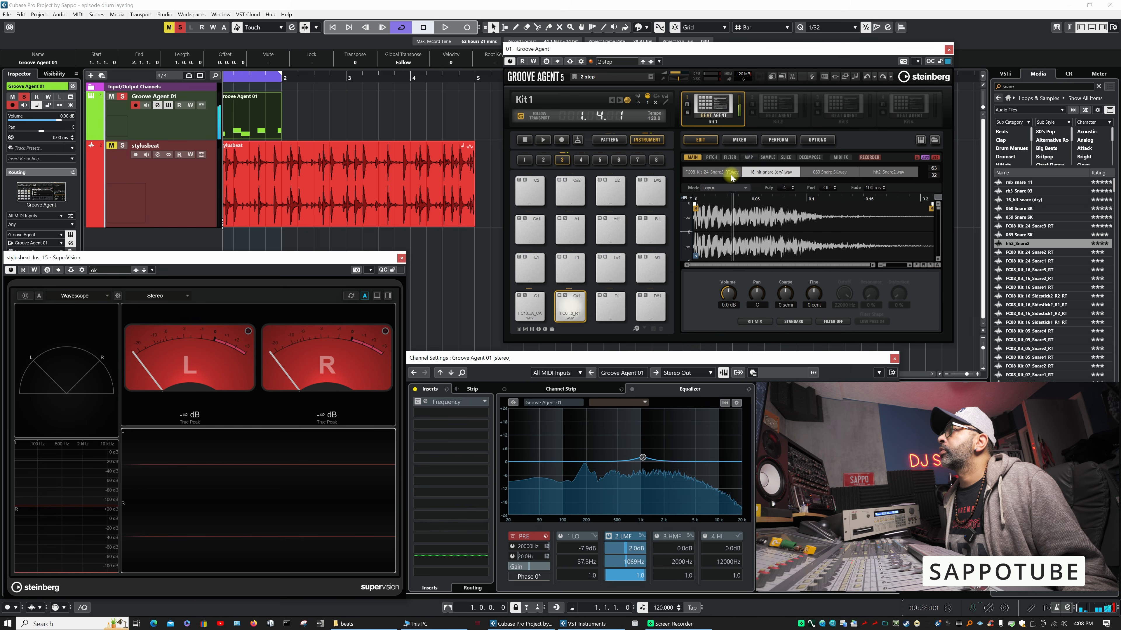
left_click(723, 173)
left_click(770, 172)
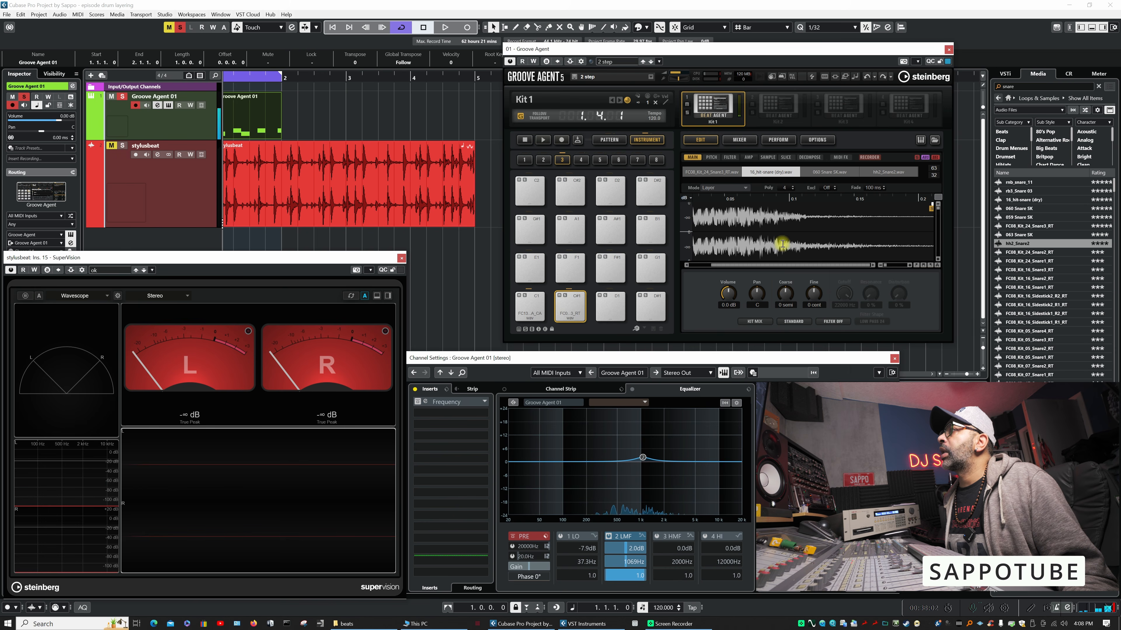
- Shorten the hh2_Snare2 layer by moving its sample end back to about 0.2 s
left_click(903, 173)
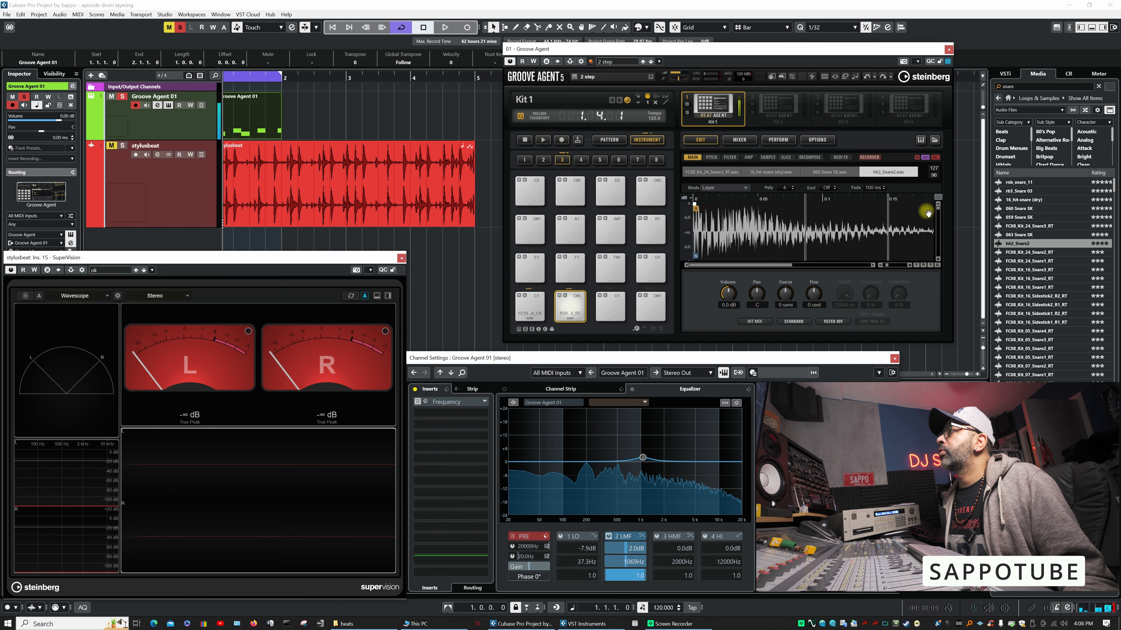
left_click_drag(931, 210, 831, 208)
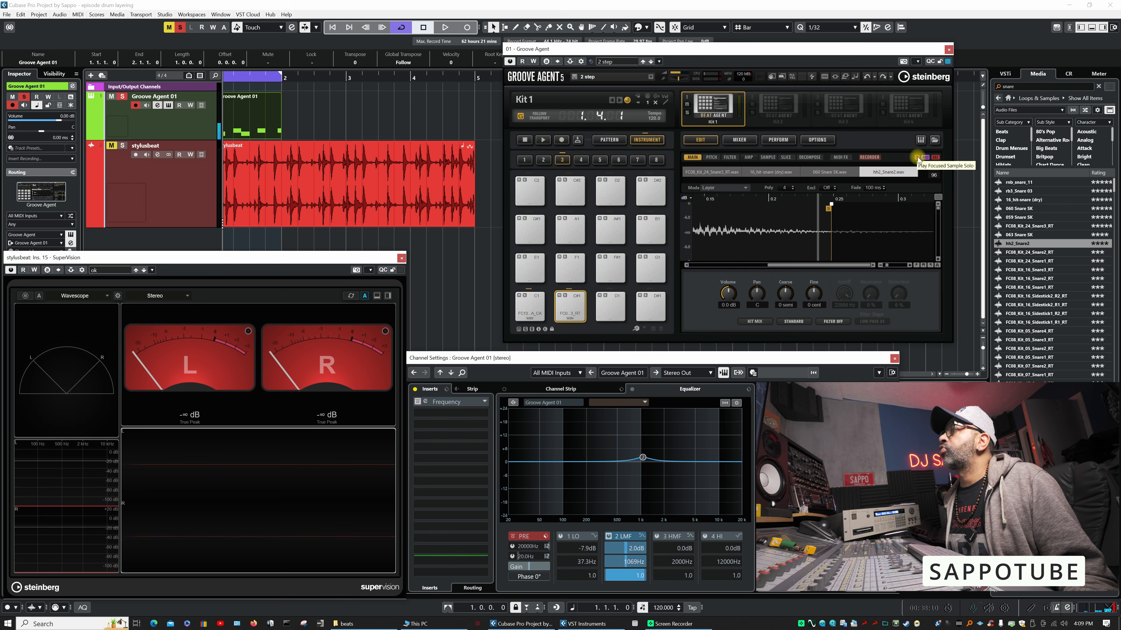
left_click_drag(830, 212, 776, 216)
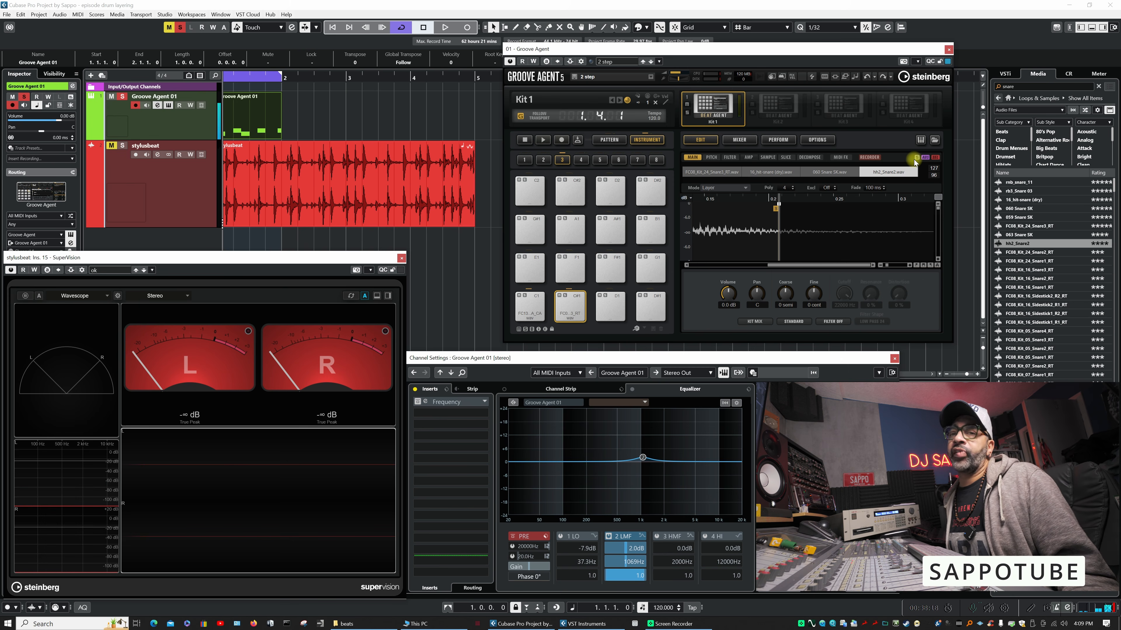
- Tune the 16_hit-snare (dry) layer down 3 semitones and move its sample end earlier to shorten the tail
left_click(772, 173)
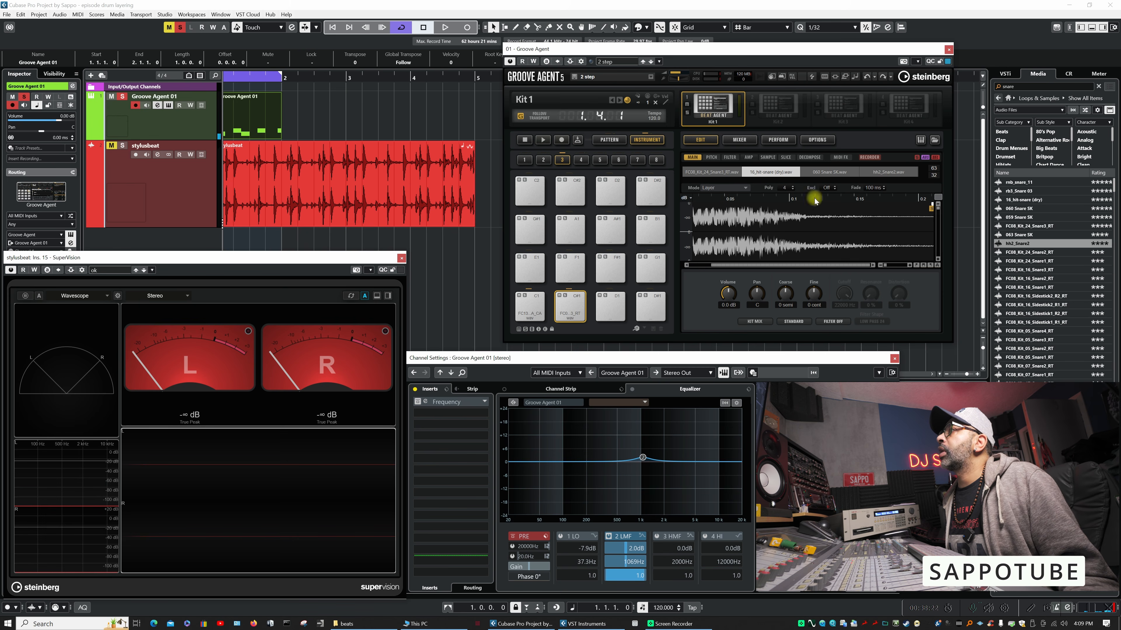
left_click_drag(784, 300, 784, 305)
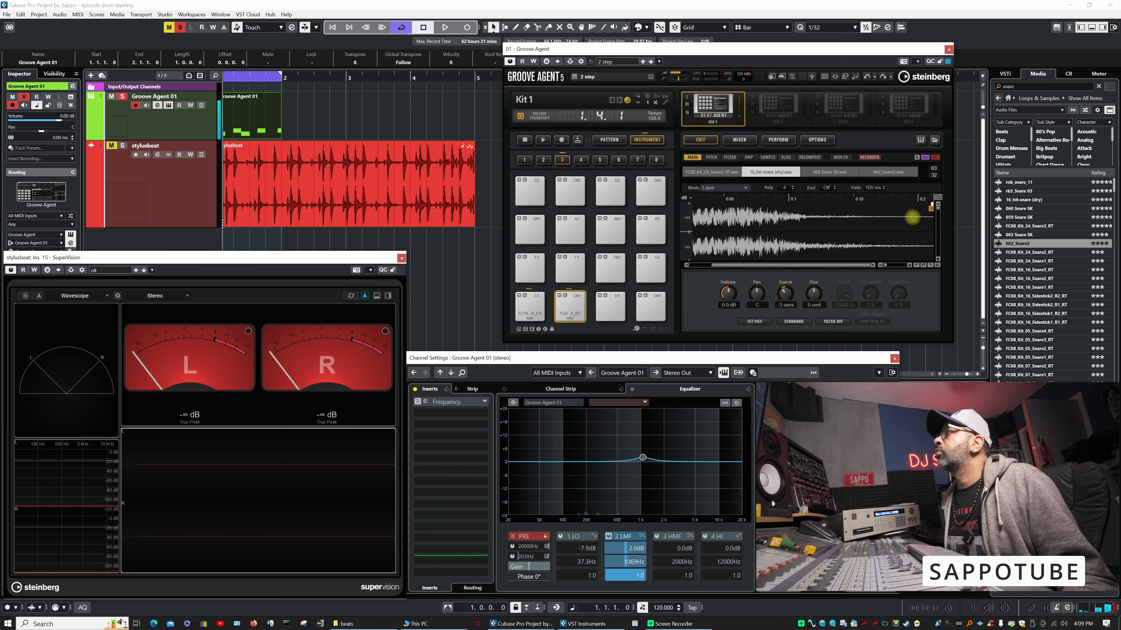
left_click_drag(931, 208, 888, 208)
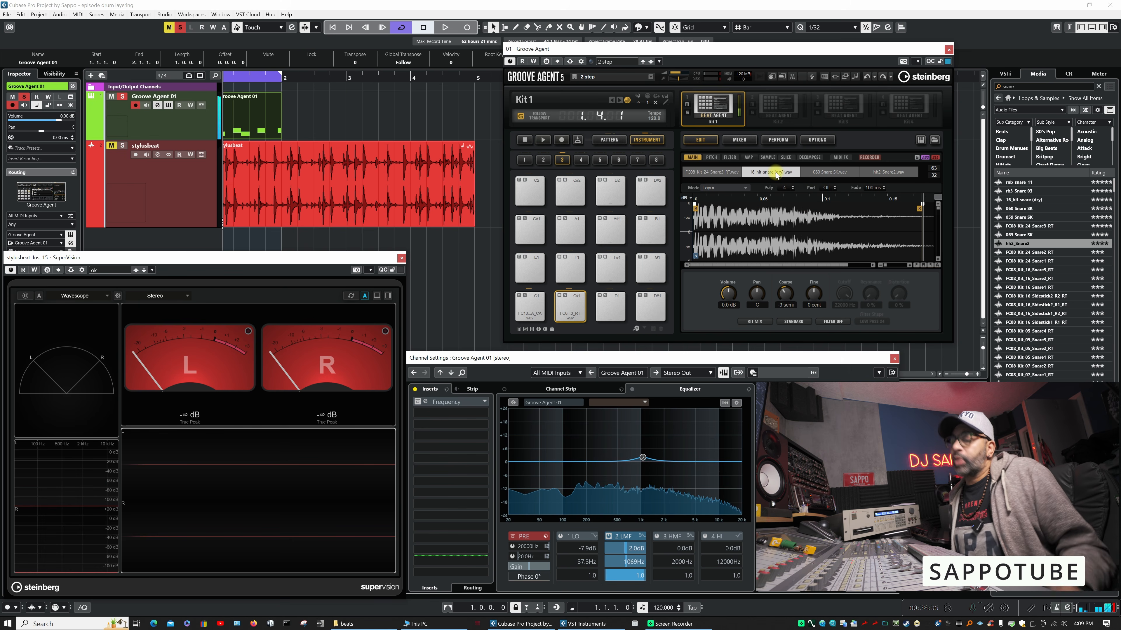
- Listen to the loop and route the 16_hit-snare (dry) layer's pad output to AUX FX 1
key("space")
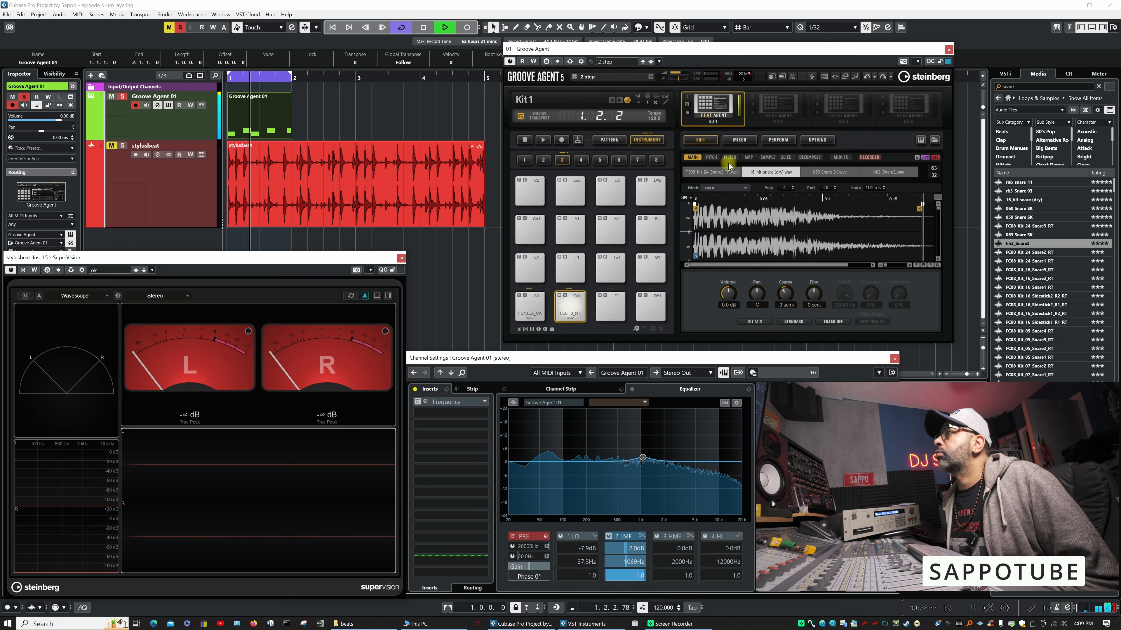
key("space")
left_click(755, 321)
mouse_move(763, 300)
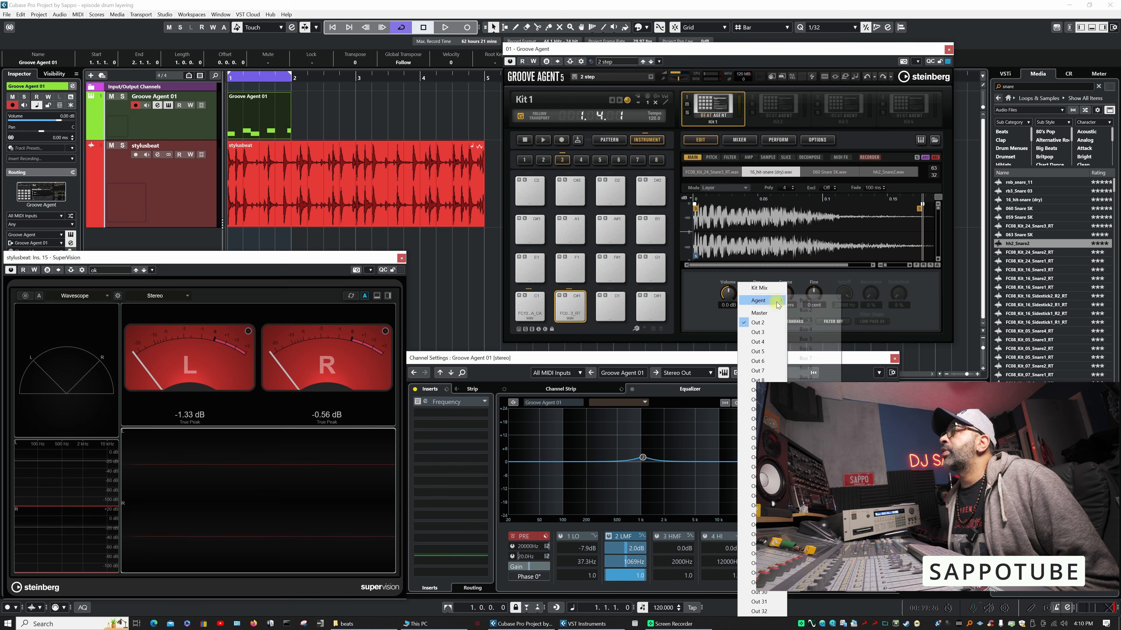
key("Escape")
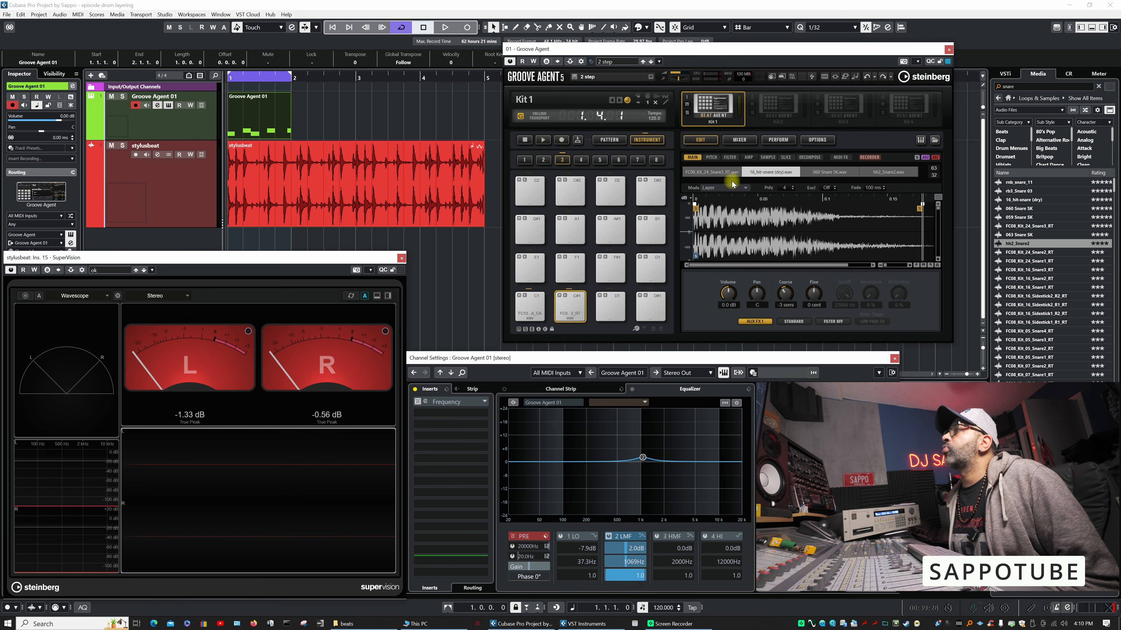
- In the AUX FX 1 reverb, set the mix to 35 % and reduce the tail room size while the loop plays
left_click(739, 140)
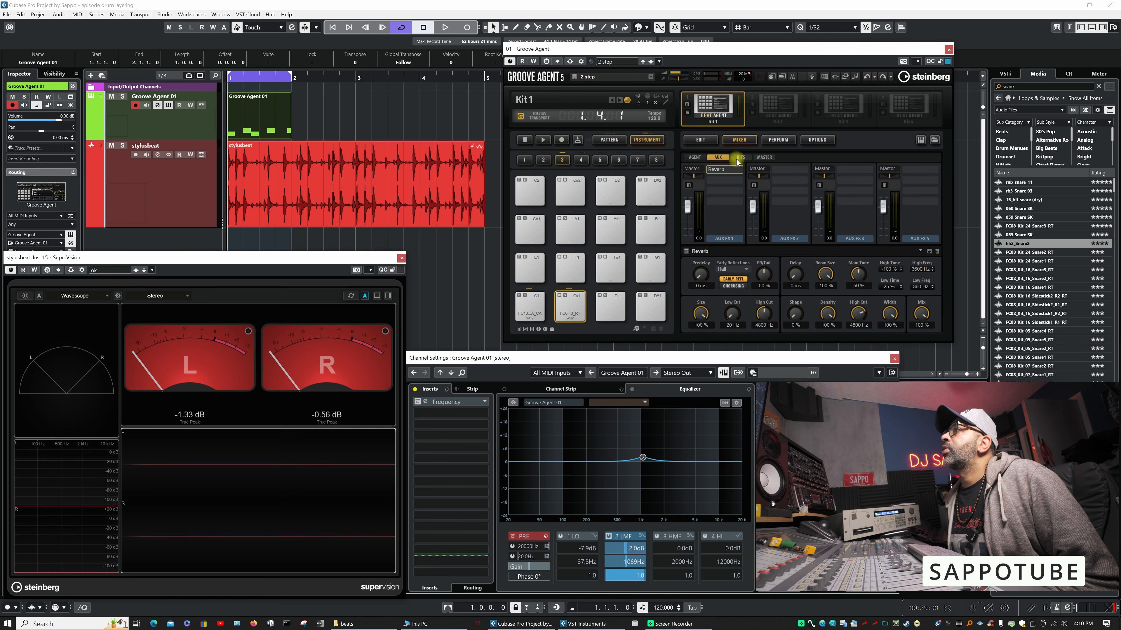
key("space")
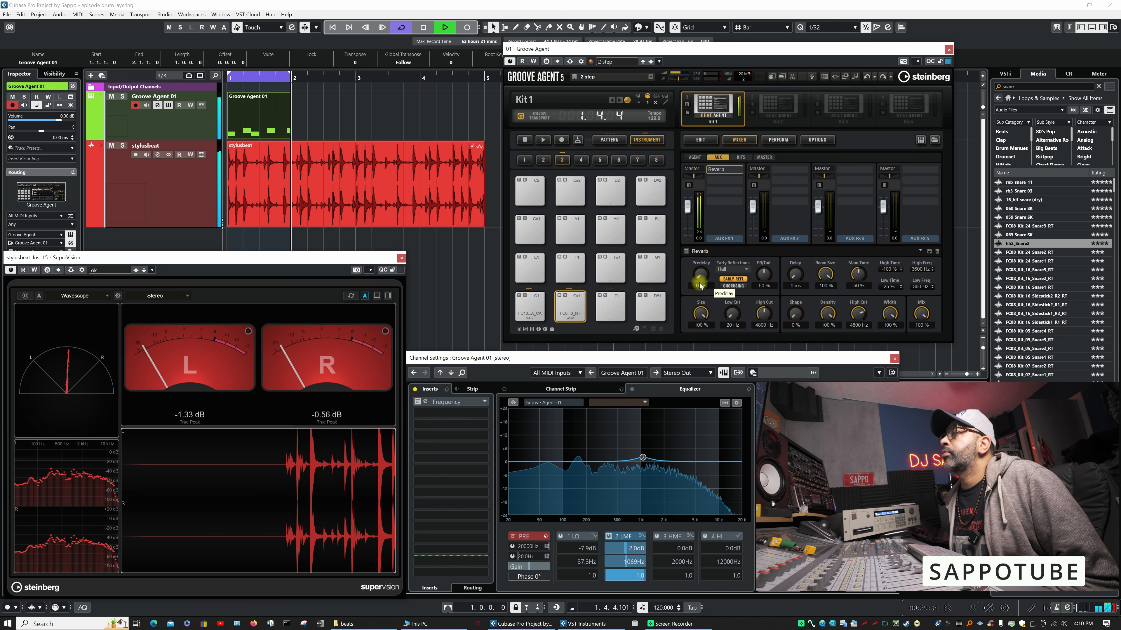
left_click_drag(921, 314, 898, 354)
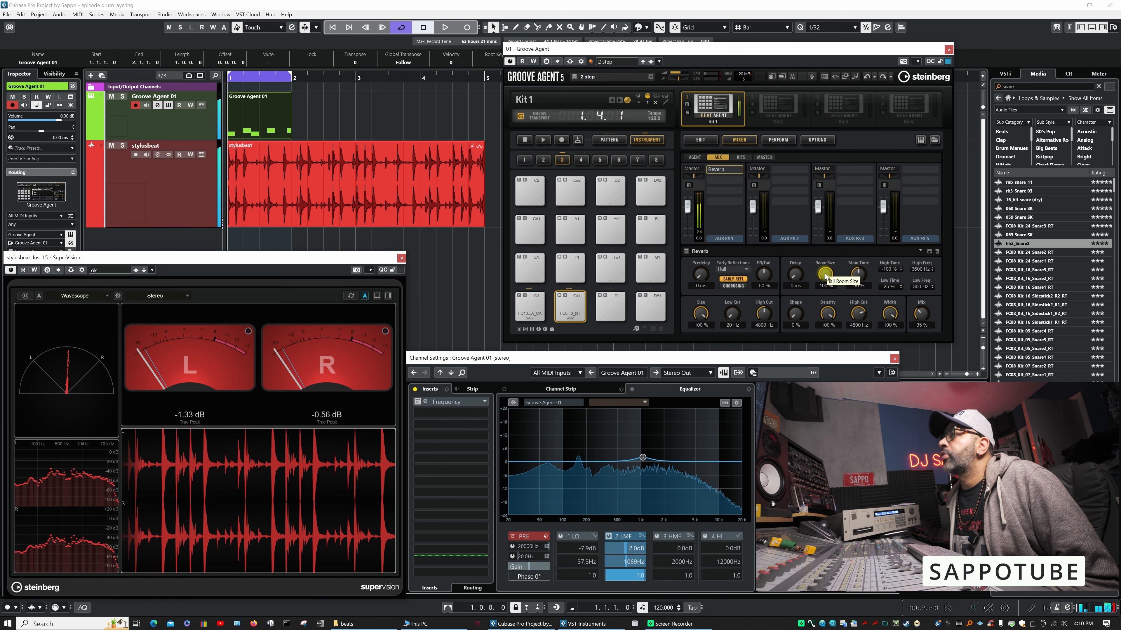
key("space")
key("space")
left_click_drag(825, 275, 824, 311)
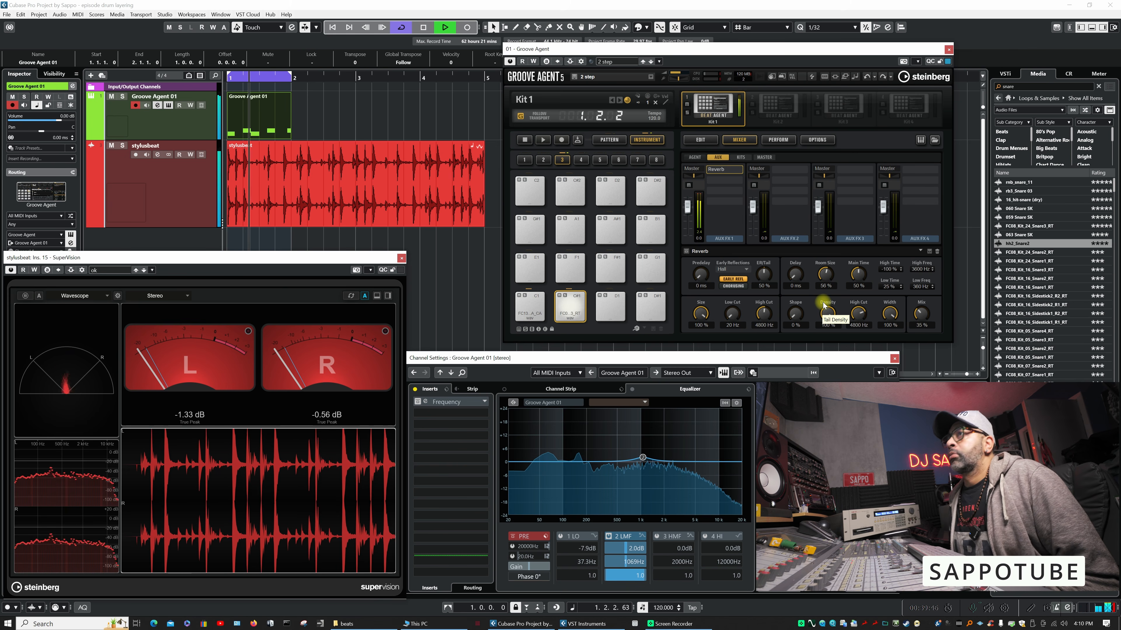
- Play the loop again to check the layered snare with the adjusted reverb
left_click_drag(482, 183, 377, 176)
key("space")
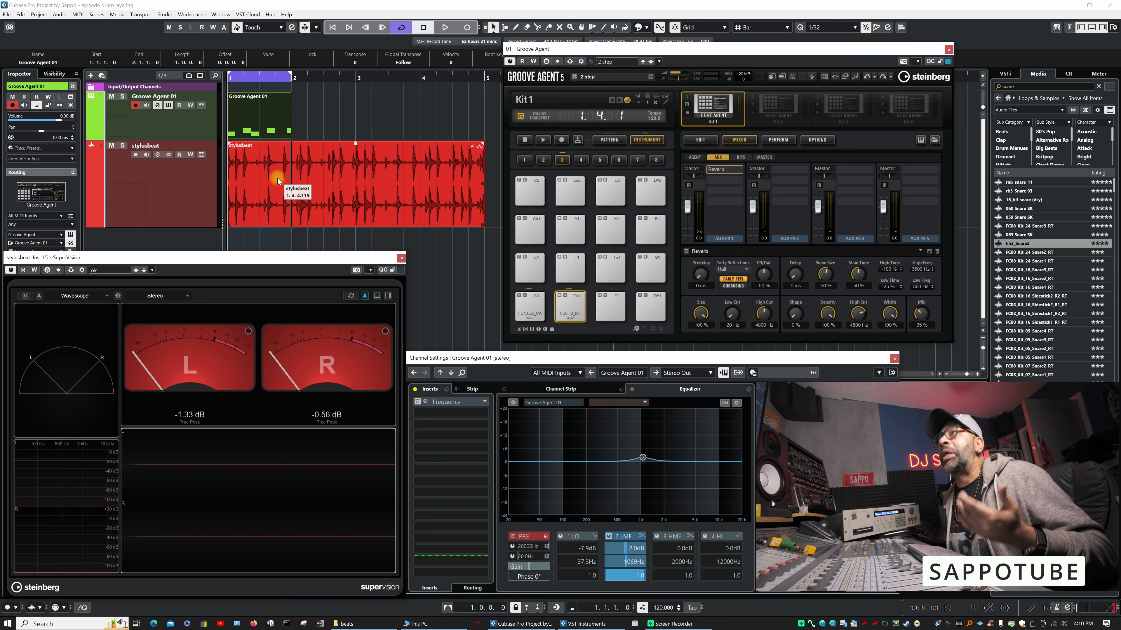
key("space")
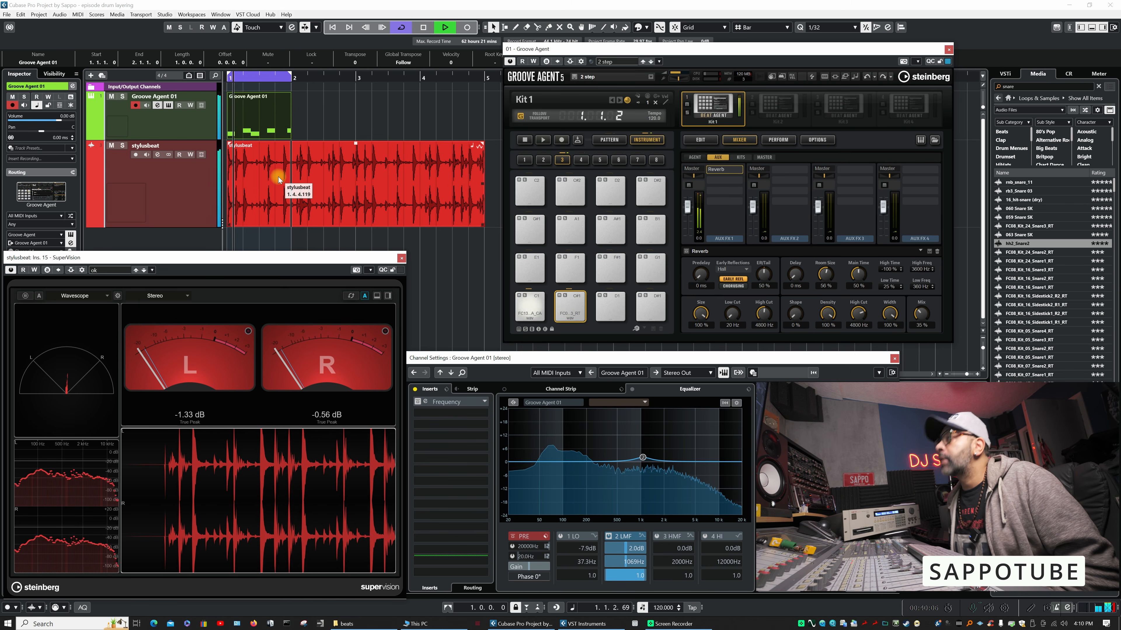
key("space")
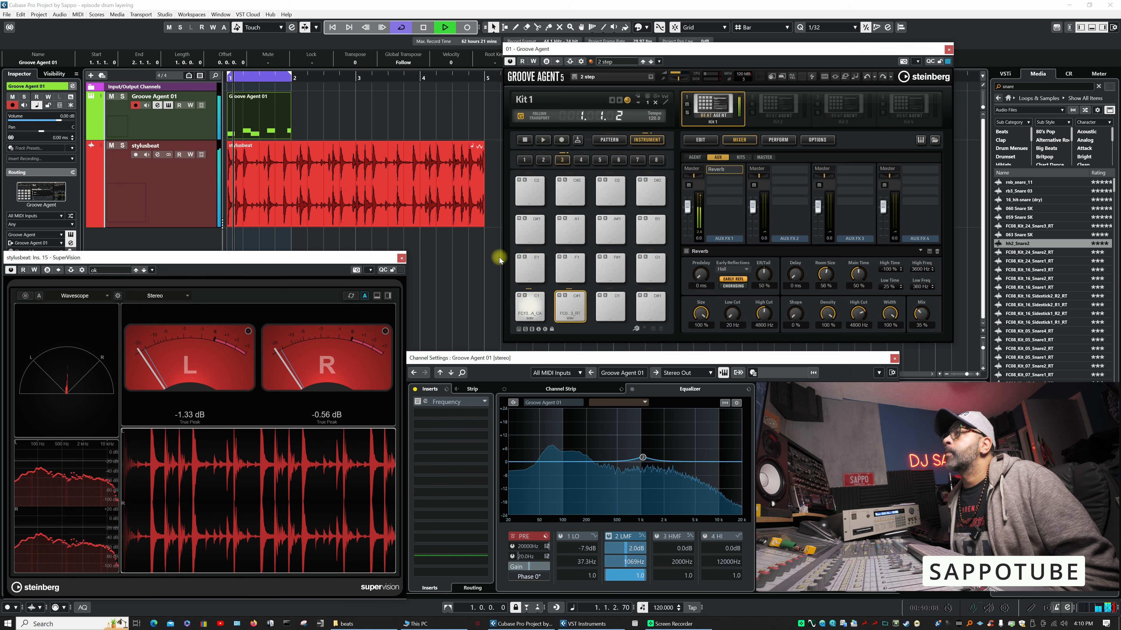
- Color the kick pad red and the layered snare pad green
right_click(530, 311)
mouse_move(608, 344)
left_click(639, 356)
right_click(578, 311)
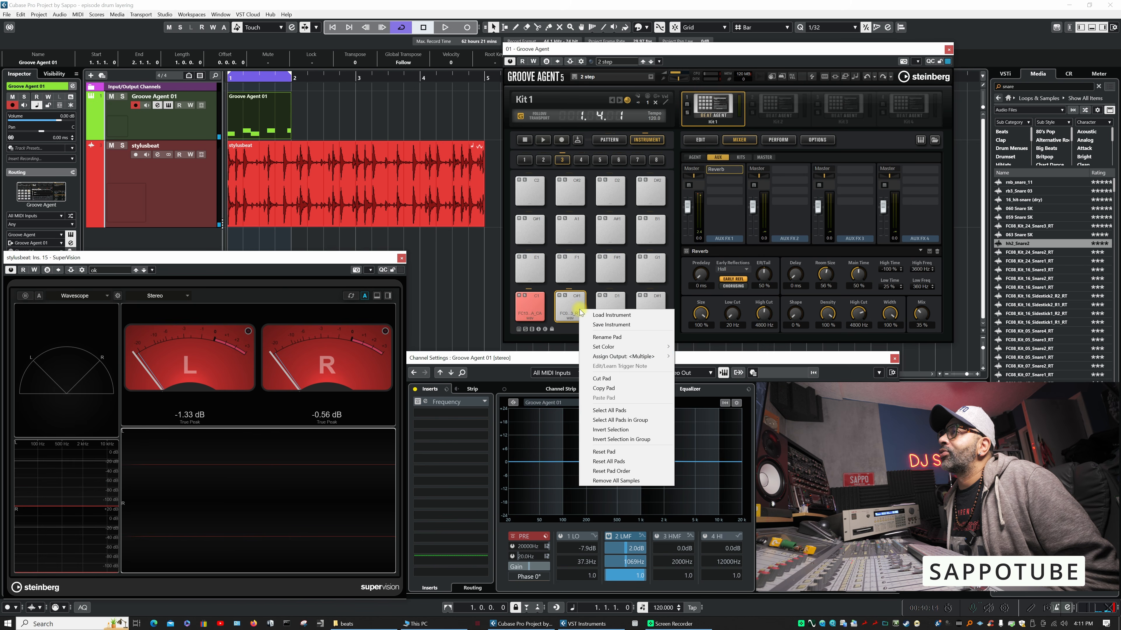
mouse_move(664, 348)
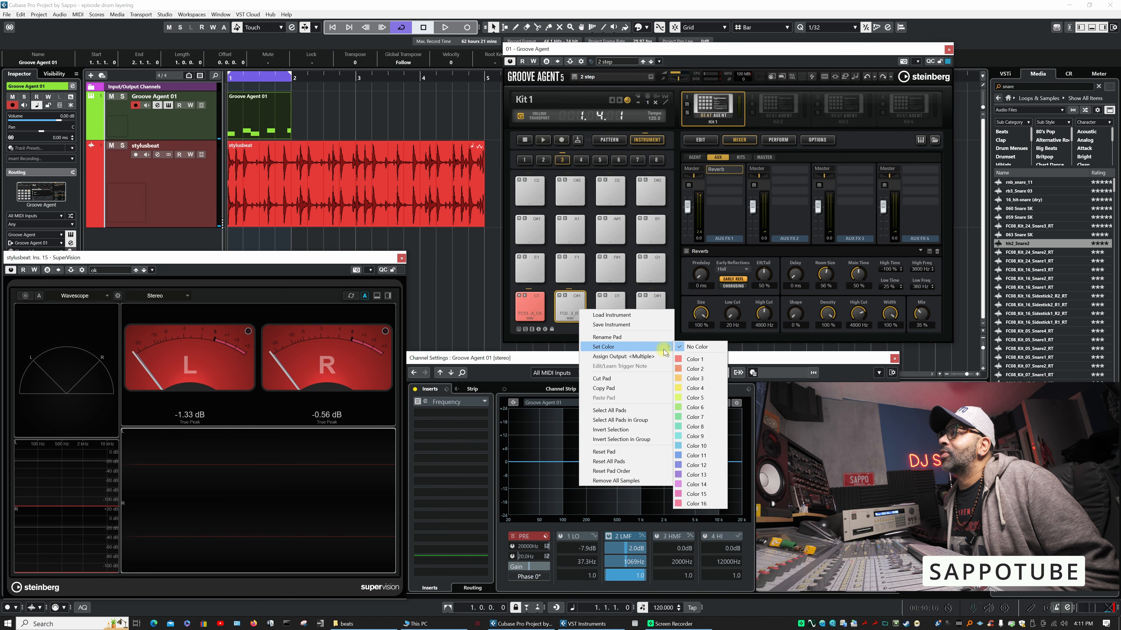
left_click(690, 436)
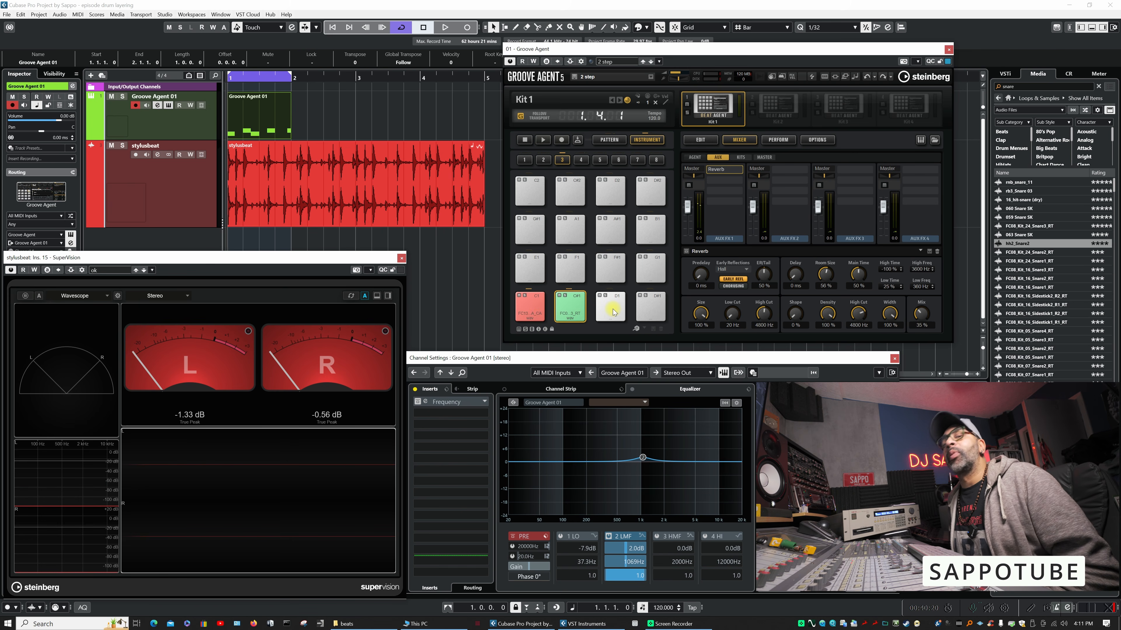
- Audition the kick and snare pads on their own and within the playing loop
key("space")
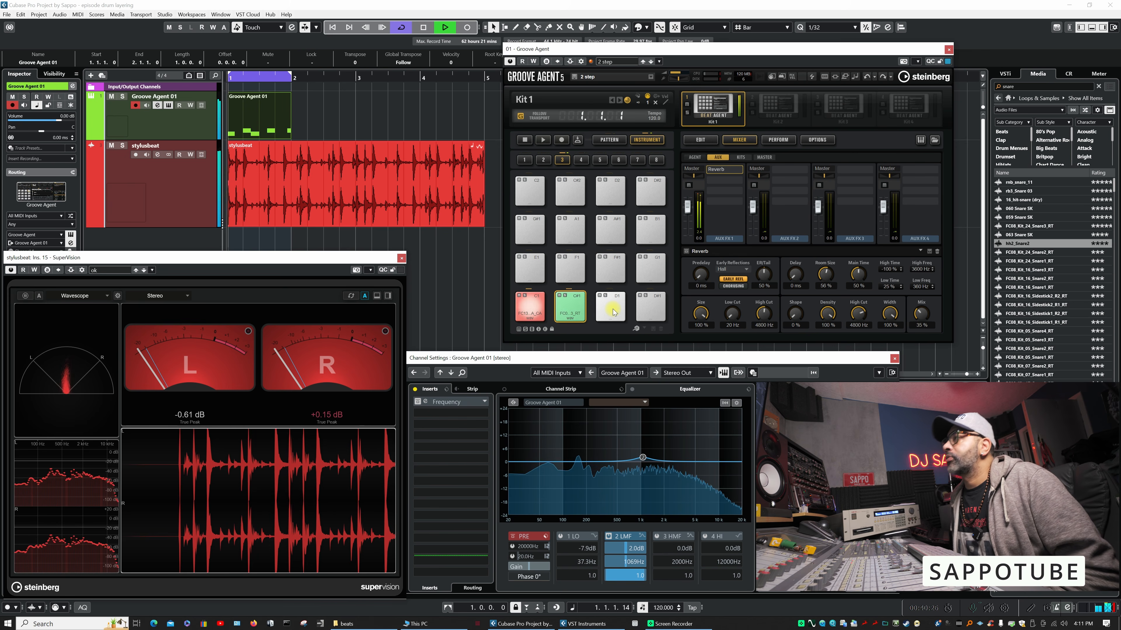
key("space")
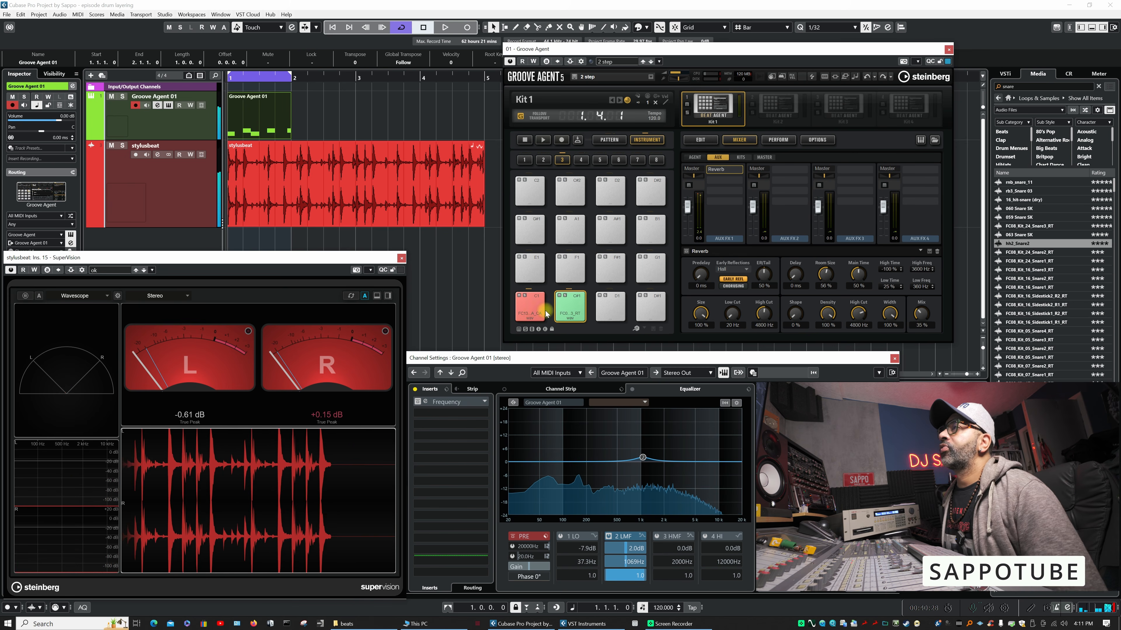
left_click(529, 313)
left_click(569, 312)
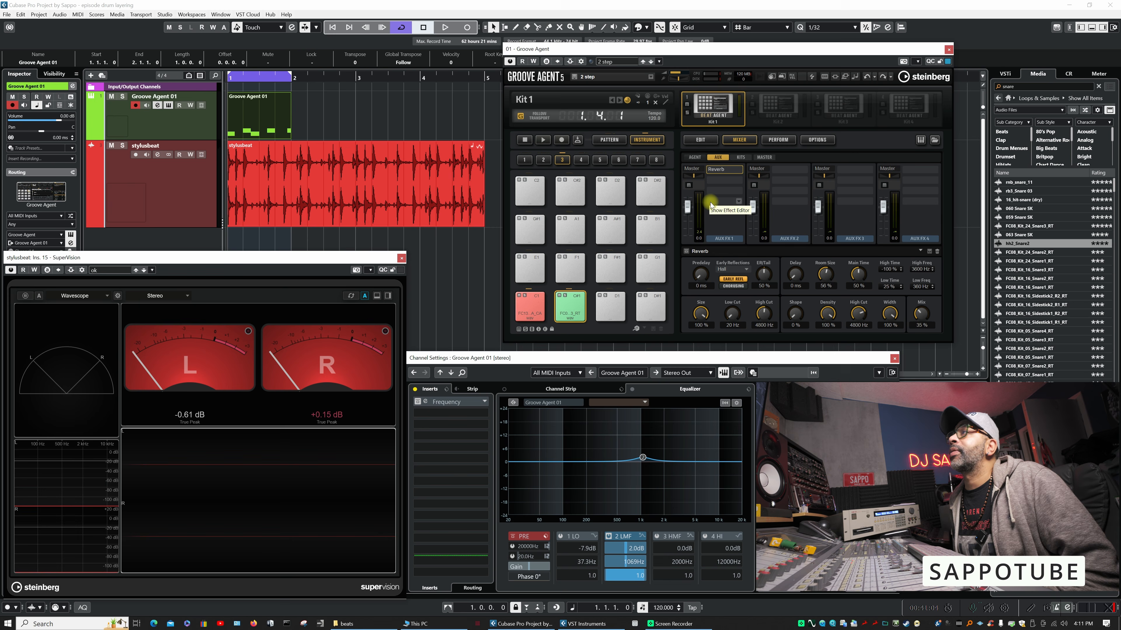
key("space")
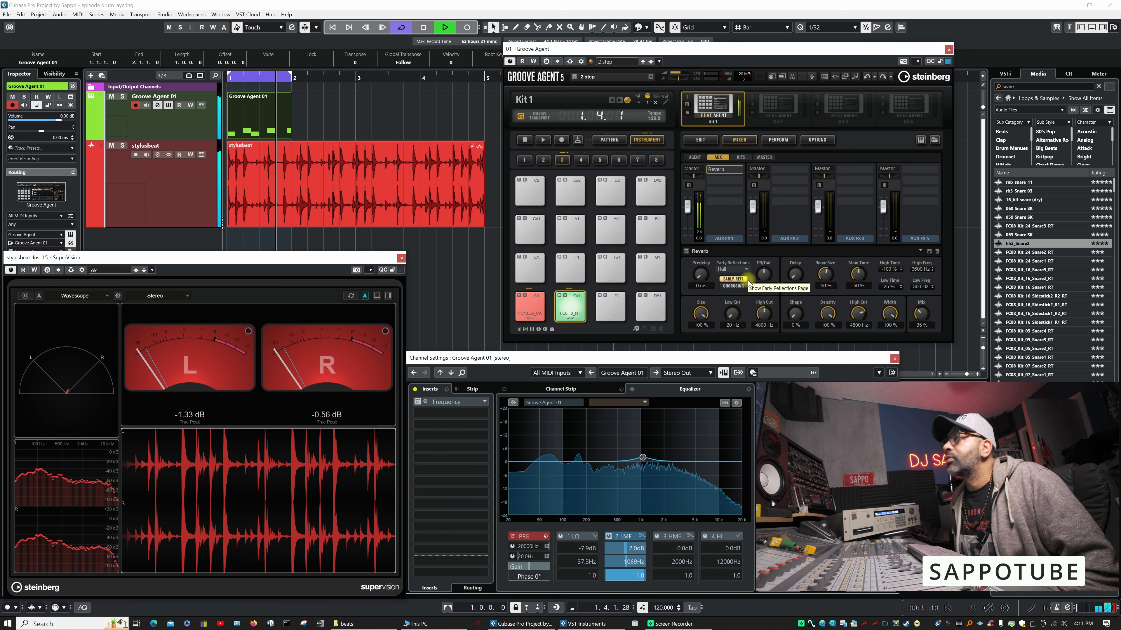
key("space")
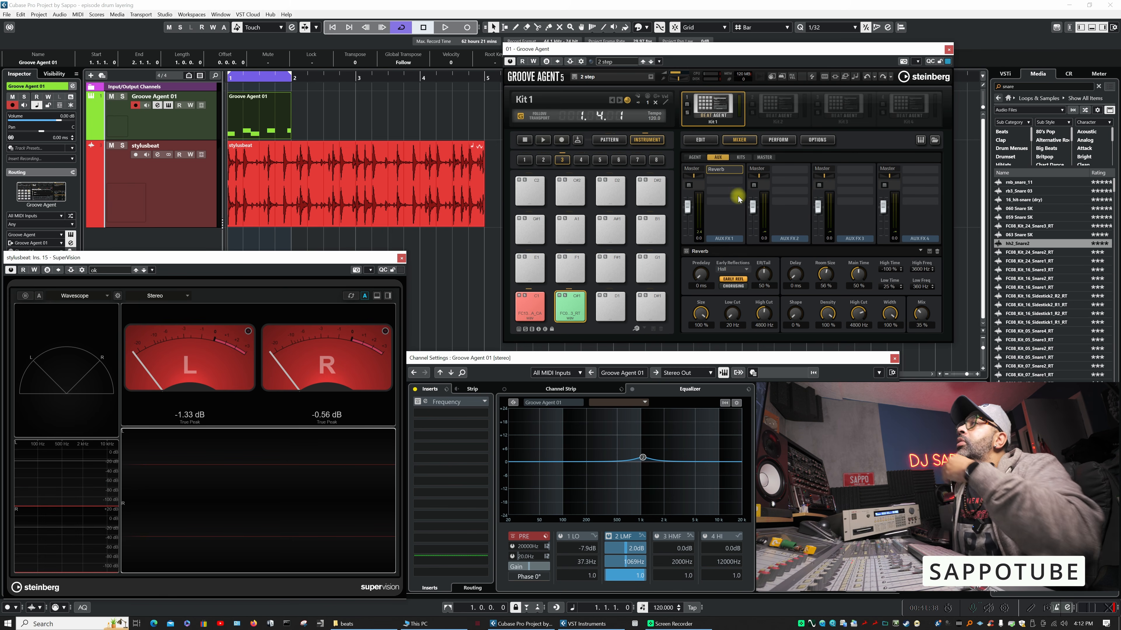
- Load the Angkelungs kit from Beat Agent Colliding Worlds into the second kit slot and display its pattern pads
left_click(772, 112)
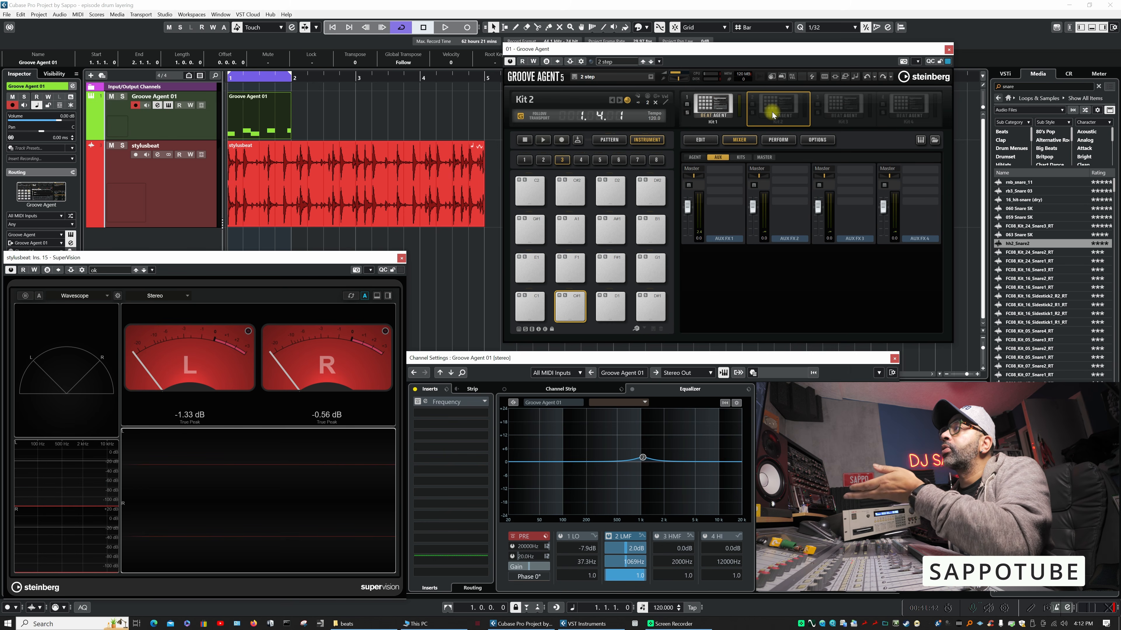
right_click(773, 115)
left_click(796, 117)
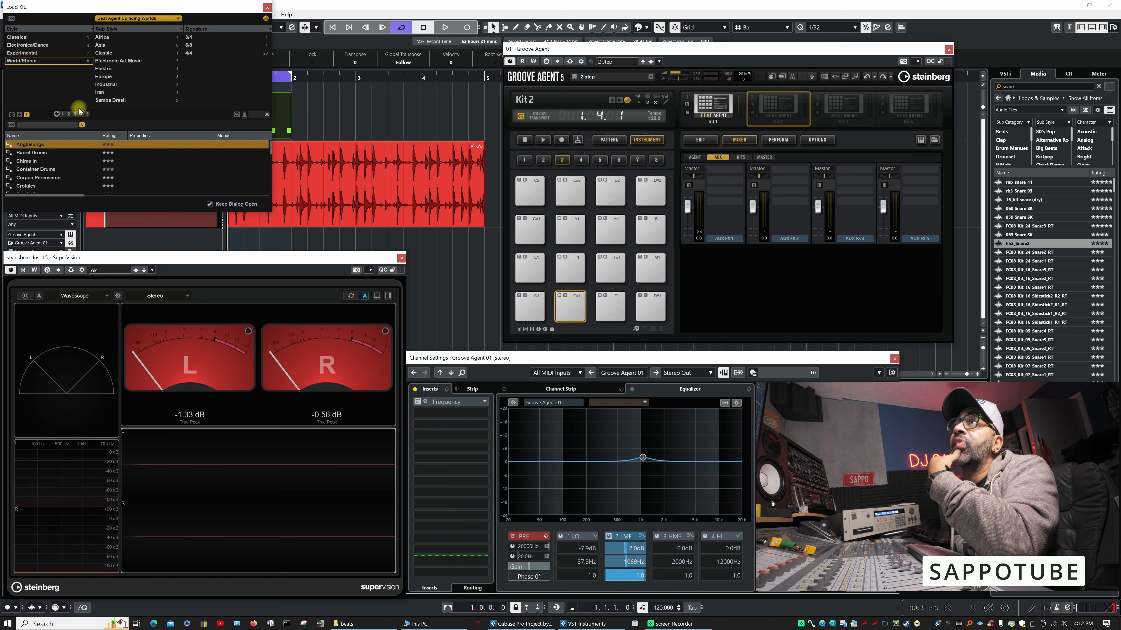
left_click(176, 19)
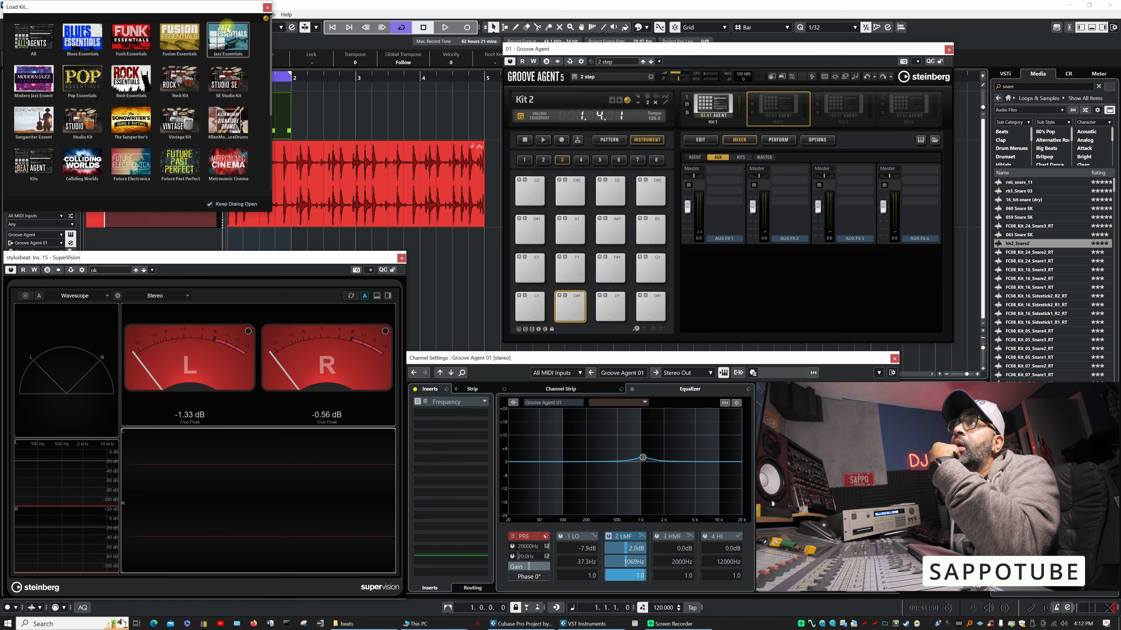
left_click(83, 172)
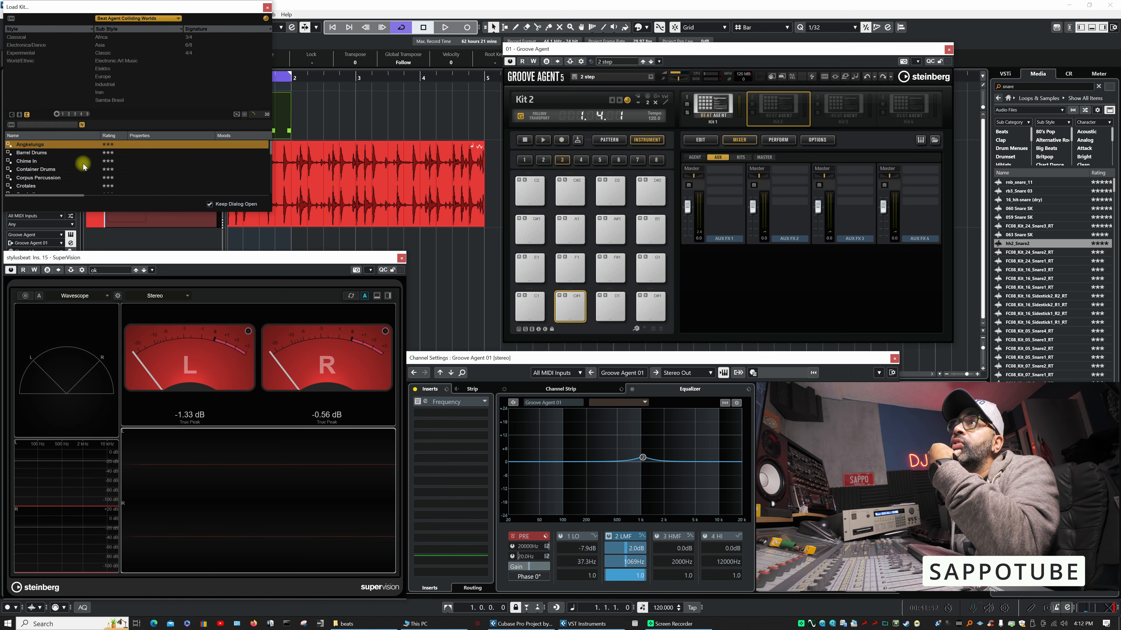
double_click(30, 146)
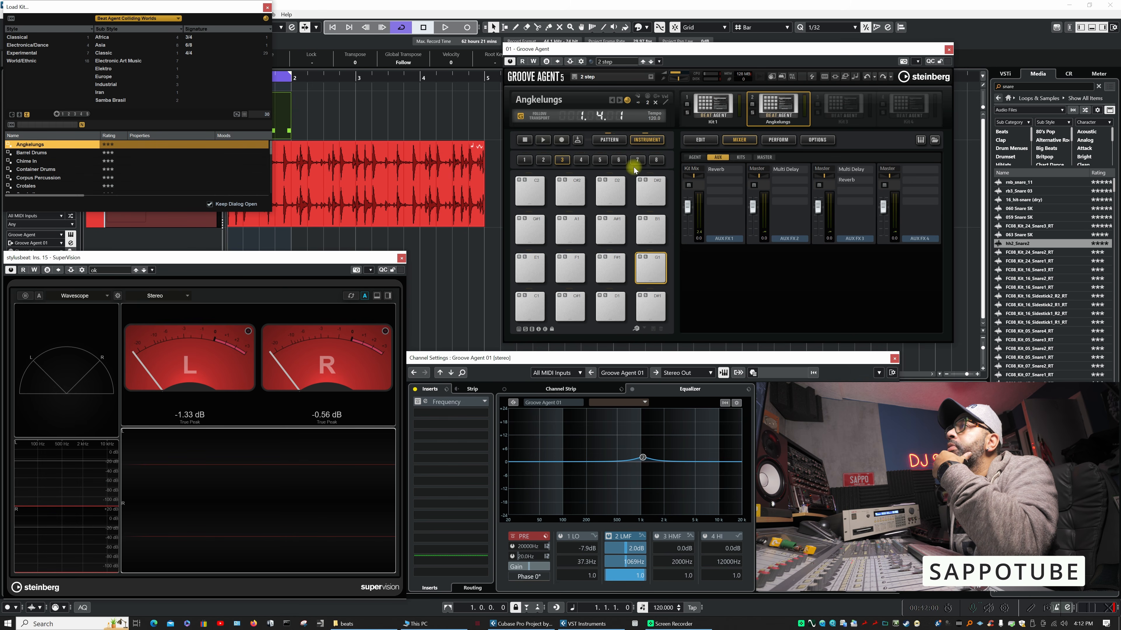
left_click(609, 139)
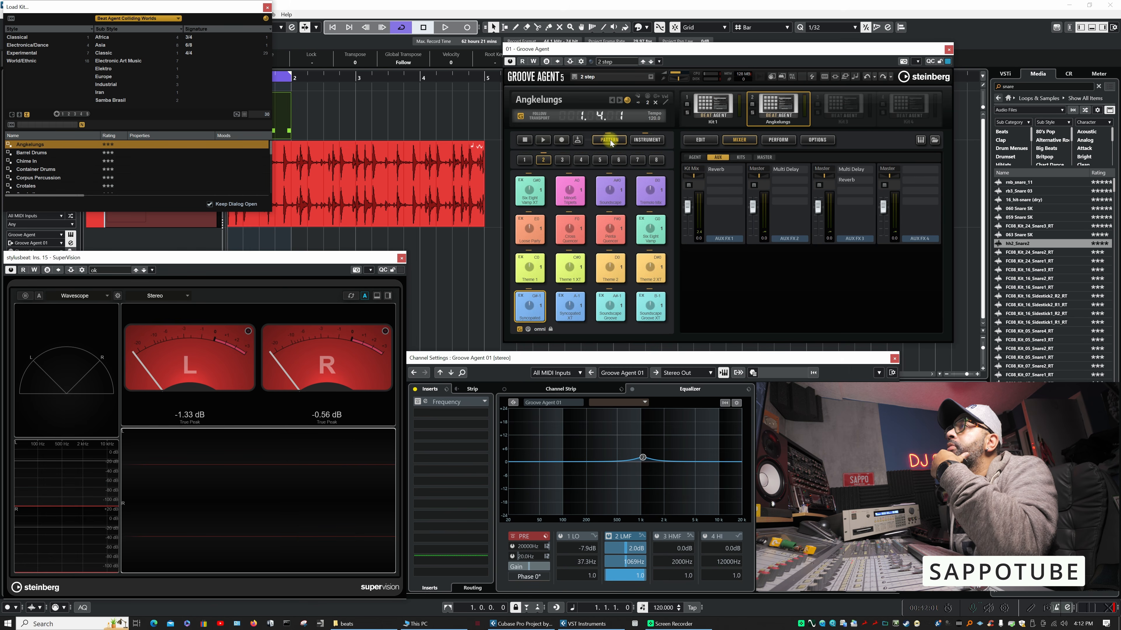
left_click(267, 8)
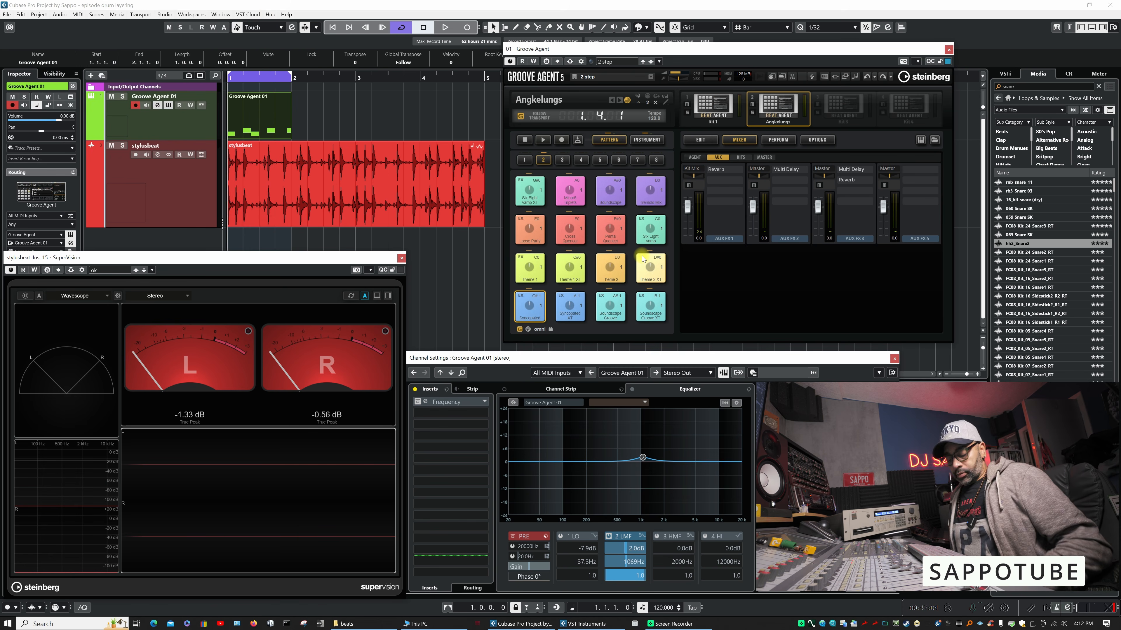
- Audition the first three Angkelungs patterns over the playing loop, including Soundscape Groove, and stop playback
left_click(527, 311)
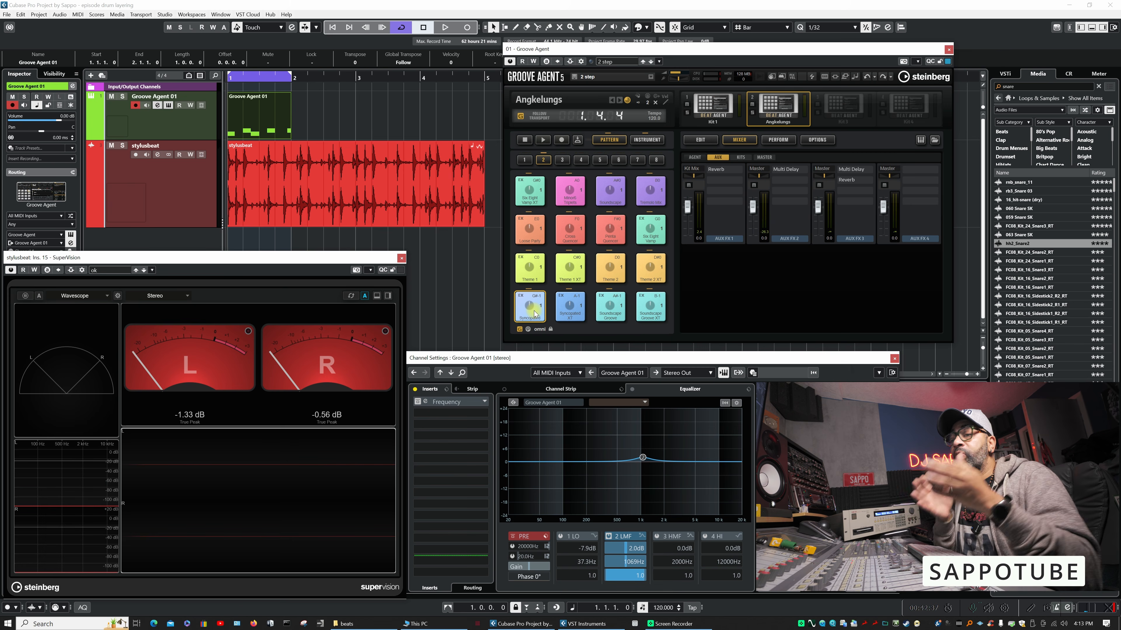
left_click(535, 315)
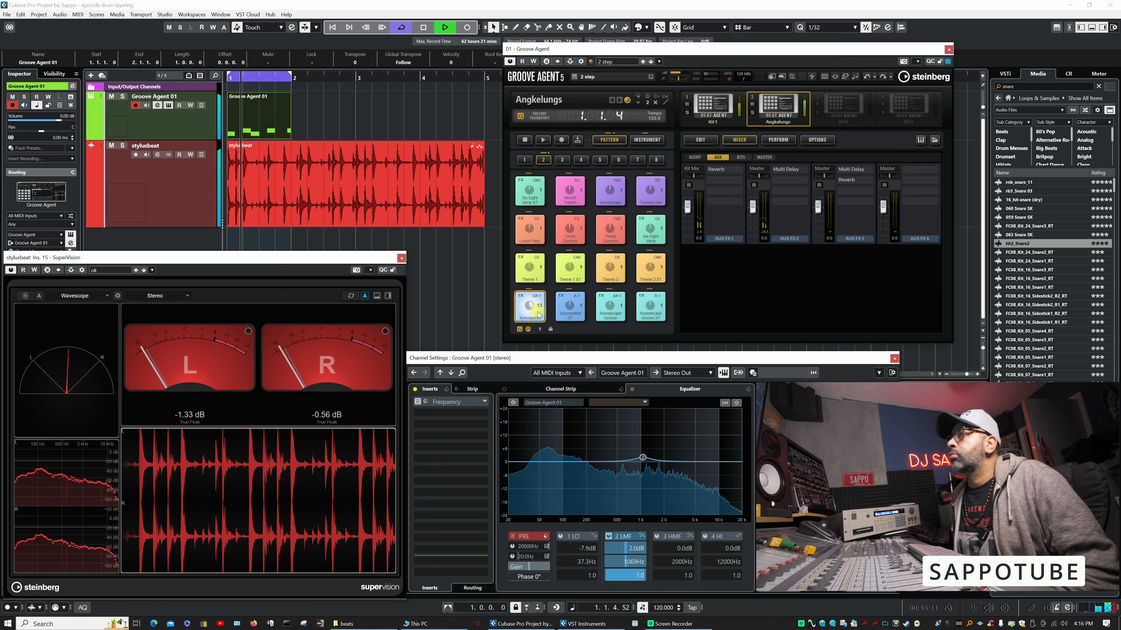
left_click(567, 313)
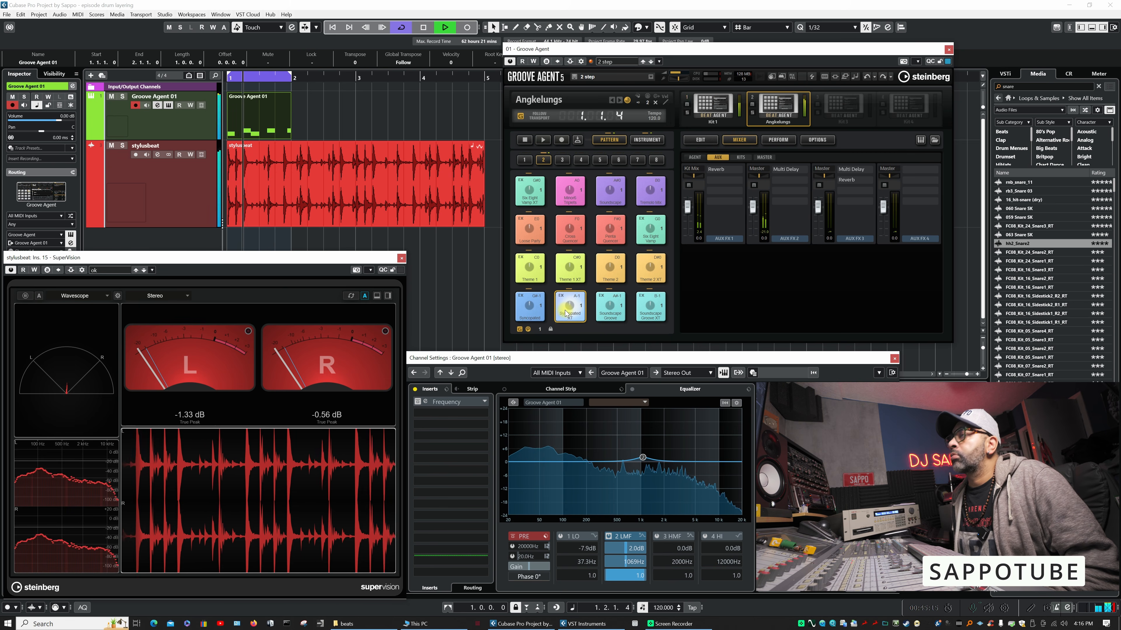
left_click(605, 311)
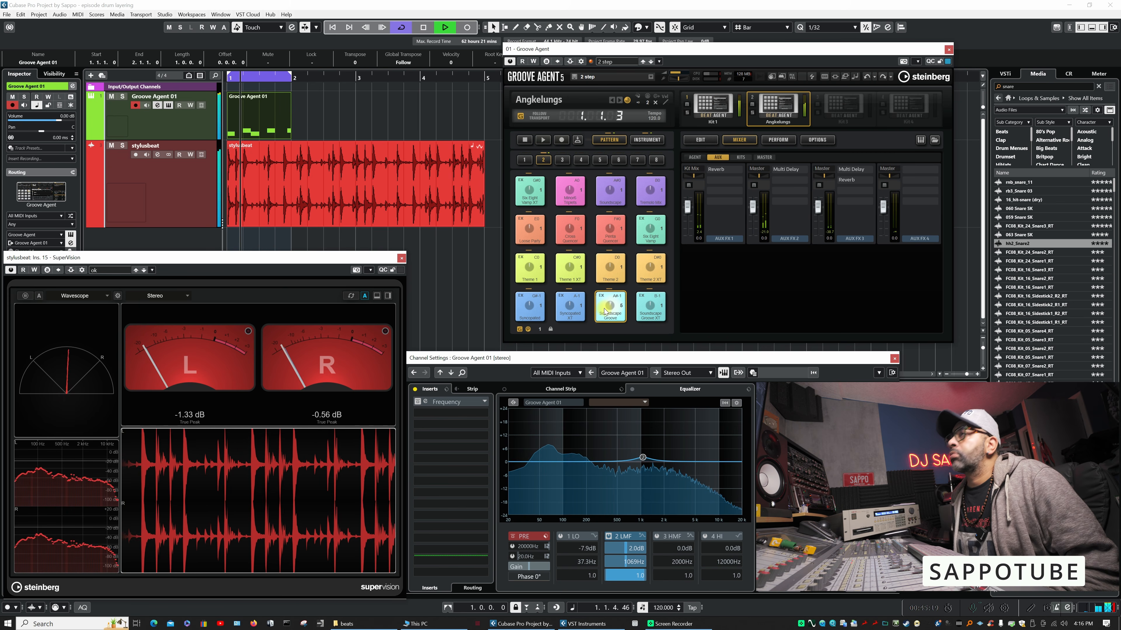
left_click(604, 312)
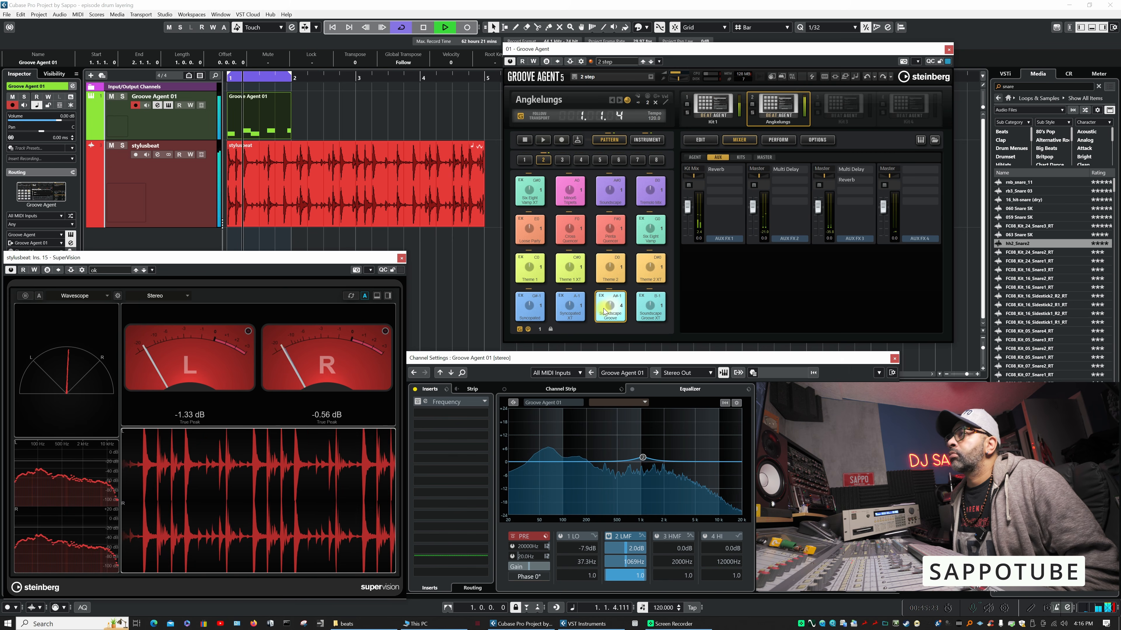
key("space")
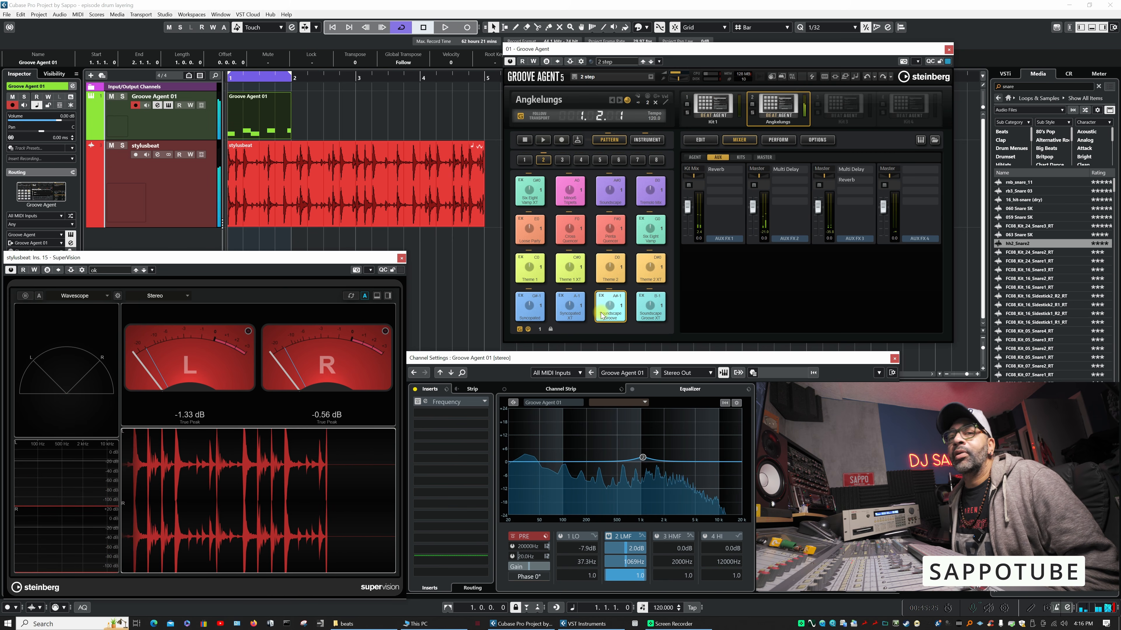